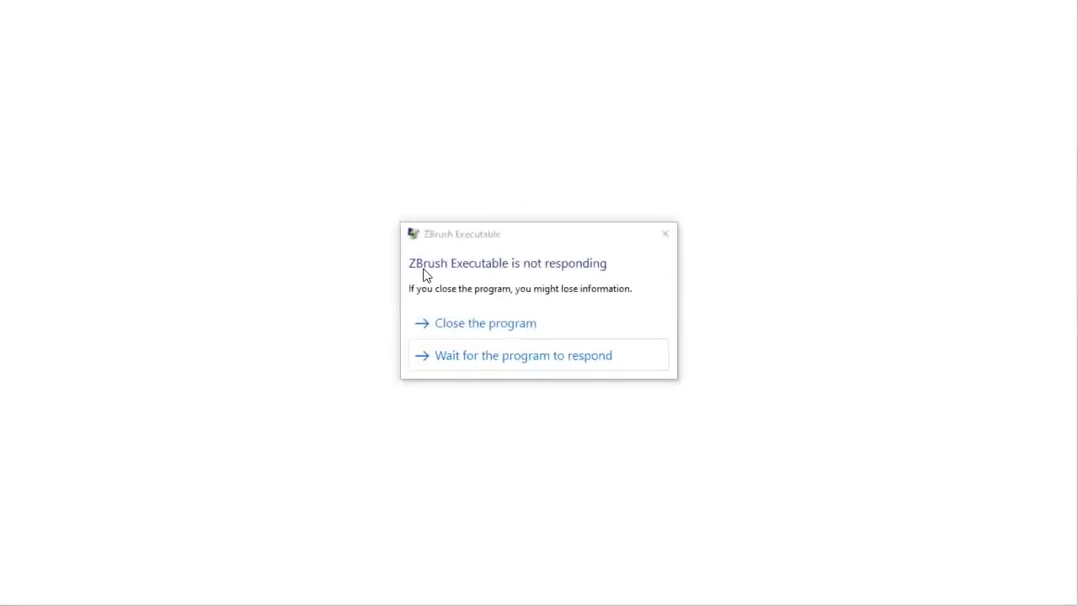
- Dismiss the ZBrush not-responding warning and switch to the WhatsApp Chrome window
click(486, 357)
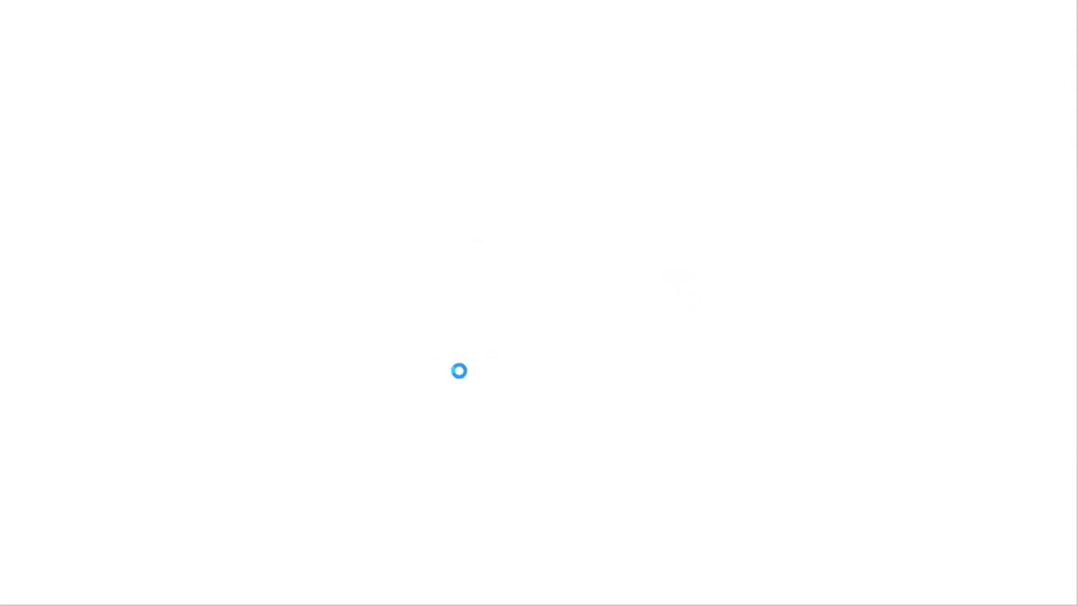
key(alt+Tab)
key(alt+Tab)
key(alt+Tab)
- Send 'please join' in the WhatsApp group chat below the Zoom invite, then return to ZBrush
scroll(677, 381, up, 5)
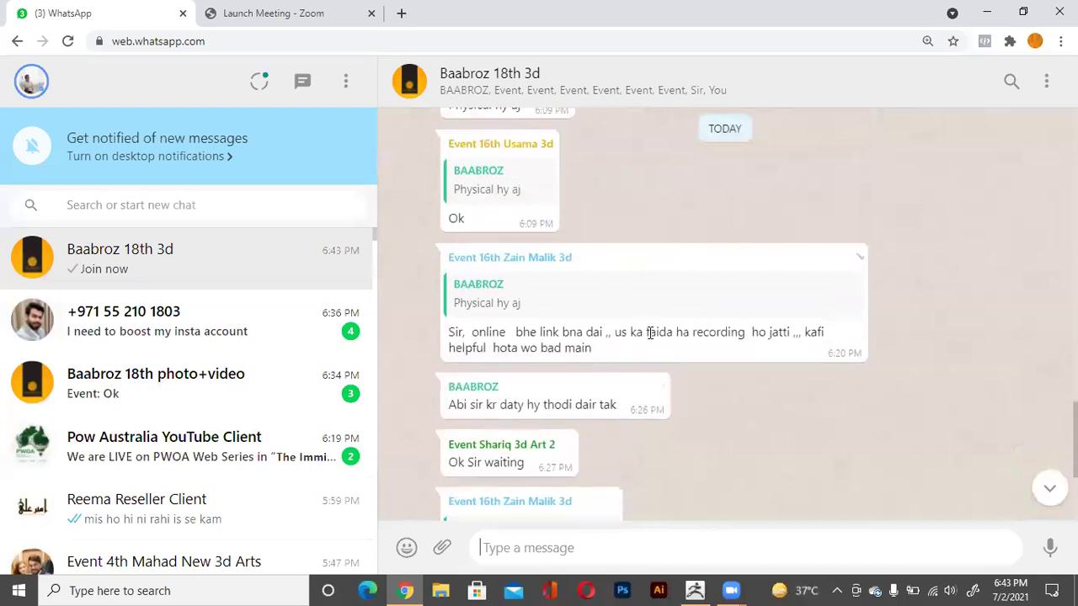
scroll(939, 470, down, 3)
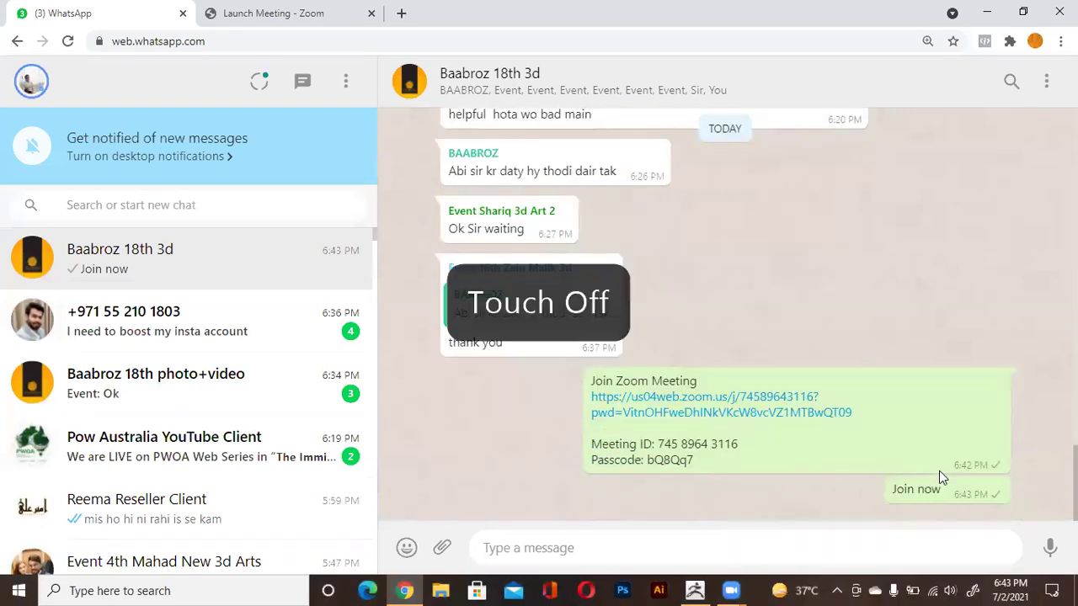
click(649, 539)
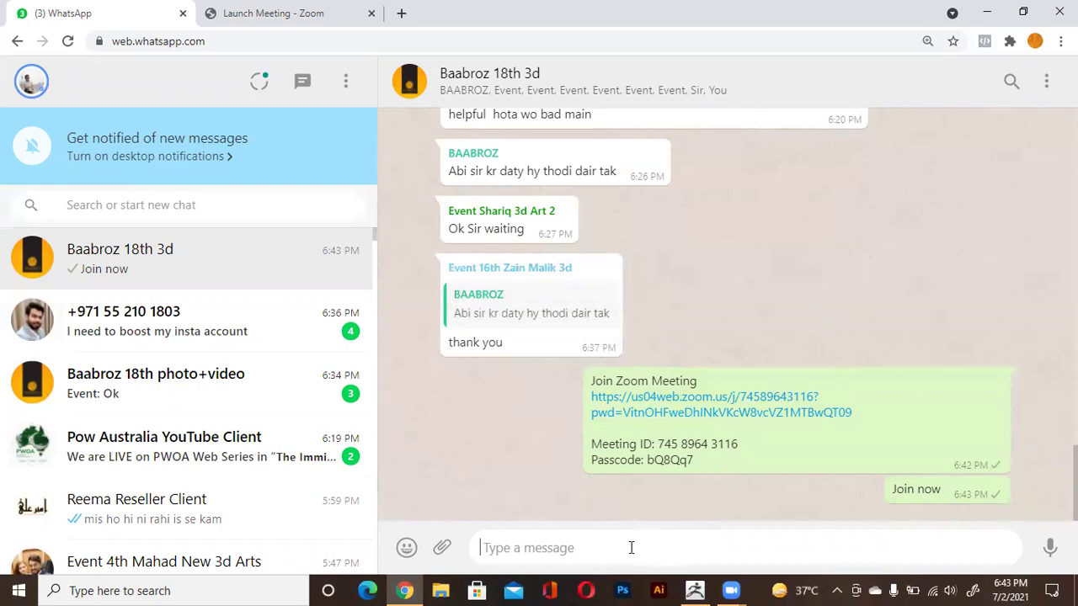
text(please join)
key(Return)
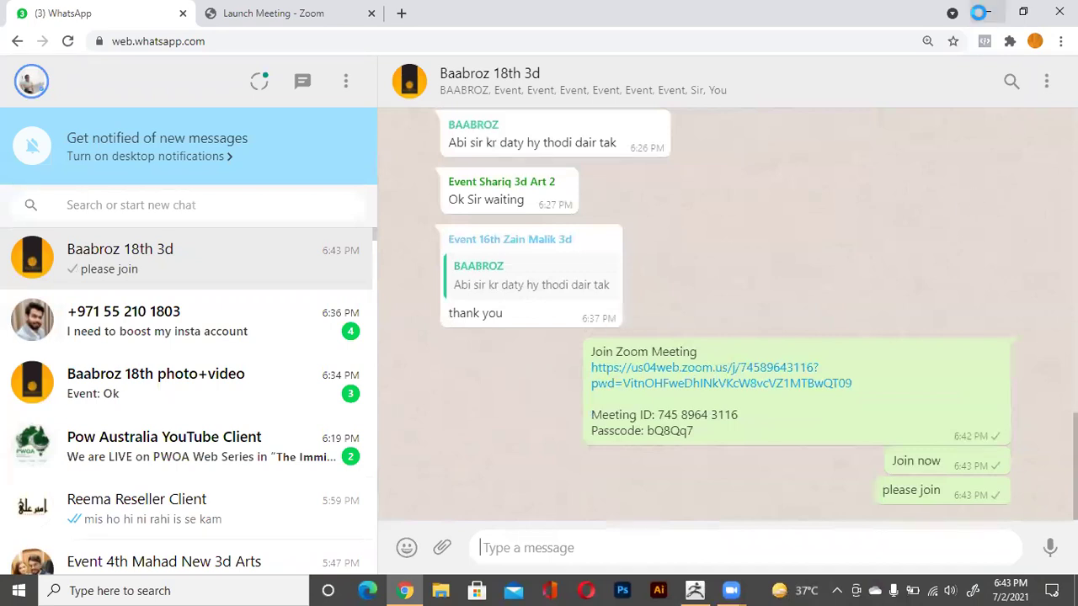
click(985, 12)
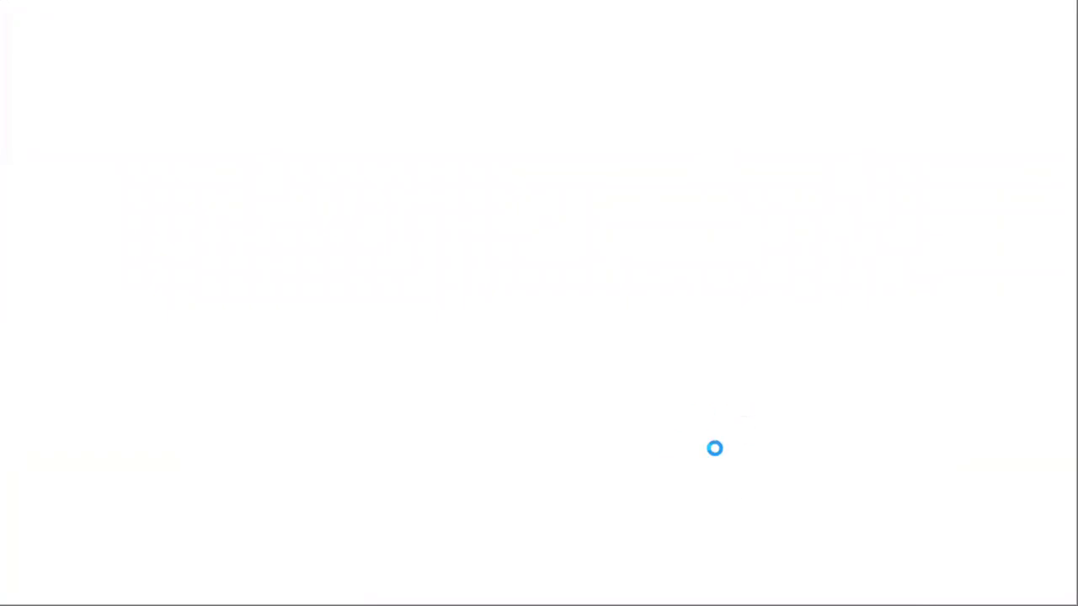
- Close the frozen ZBrush session and relaunch ZBrush 2021.6.4 from its desktop shortcut
click(638, 346)
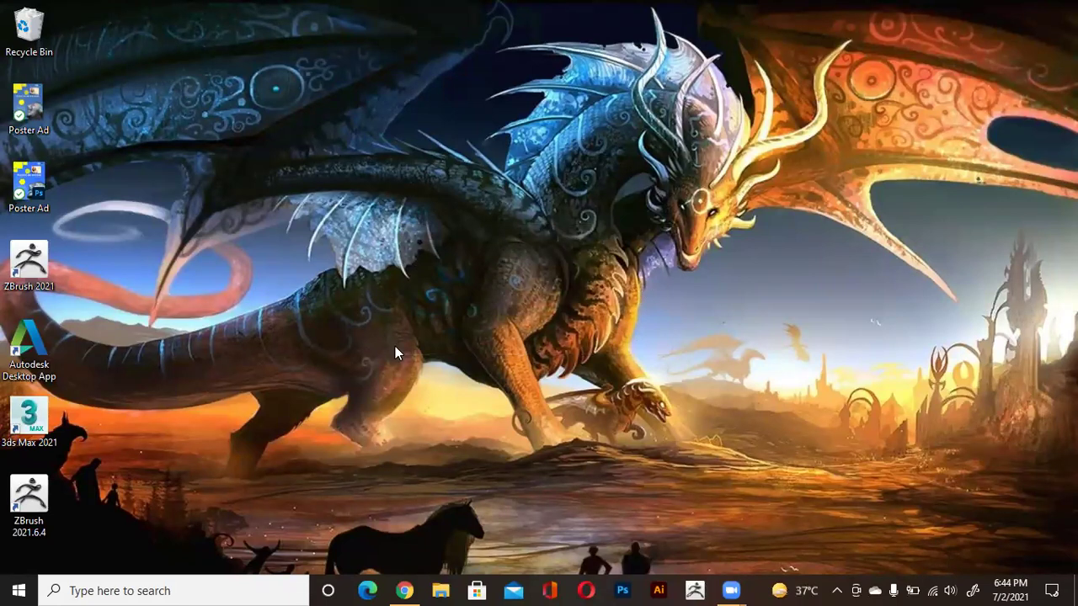
double_click(30, 510)
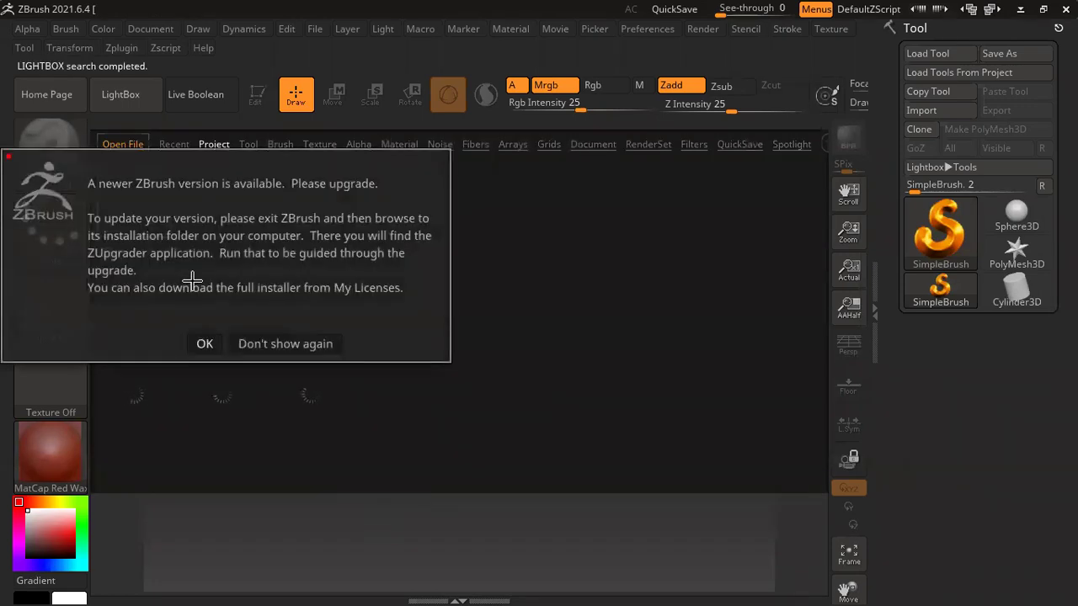
- Turn off the upgrade notice for good and close the ZBrush Home Page
click(275, 343)
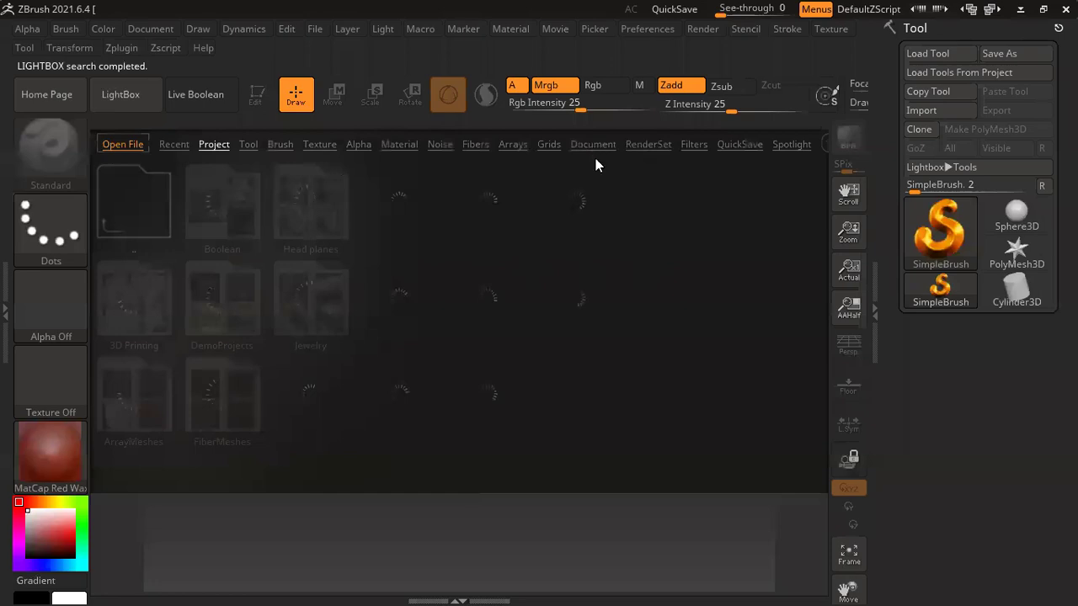
key(alt+Tab)
key(alt+Tab)
key(alt+Tab)
key(alt+Tab)
key(alt+Tab)
key(alt+Tab)
key(alt+Tab)
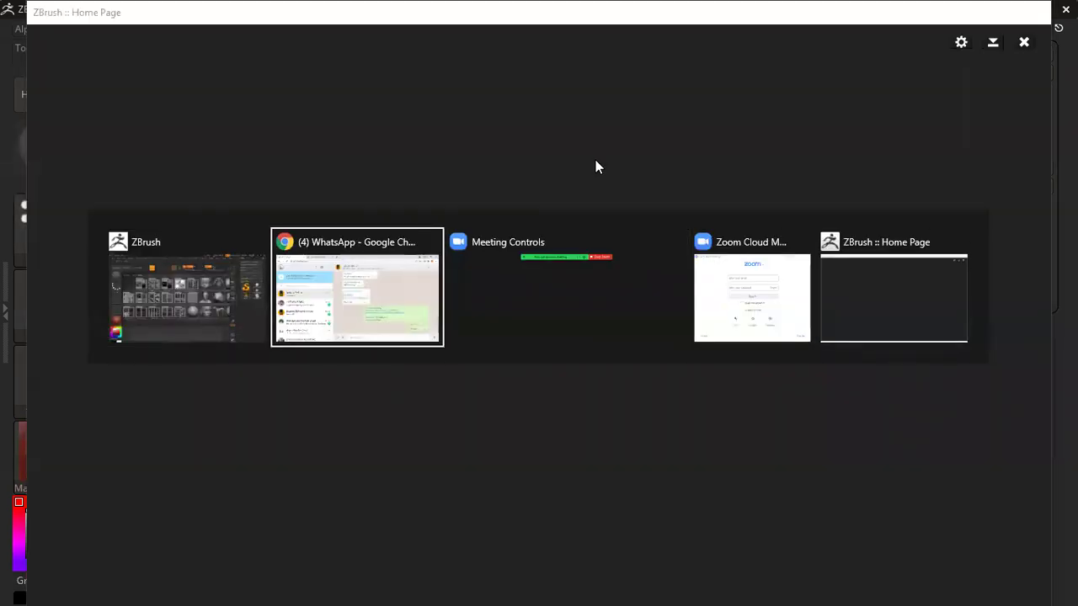
key(Escape)
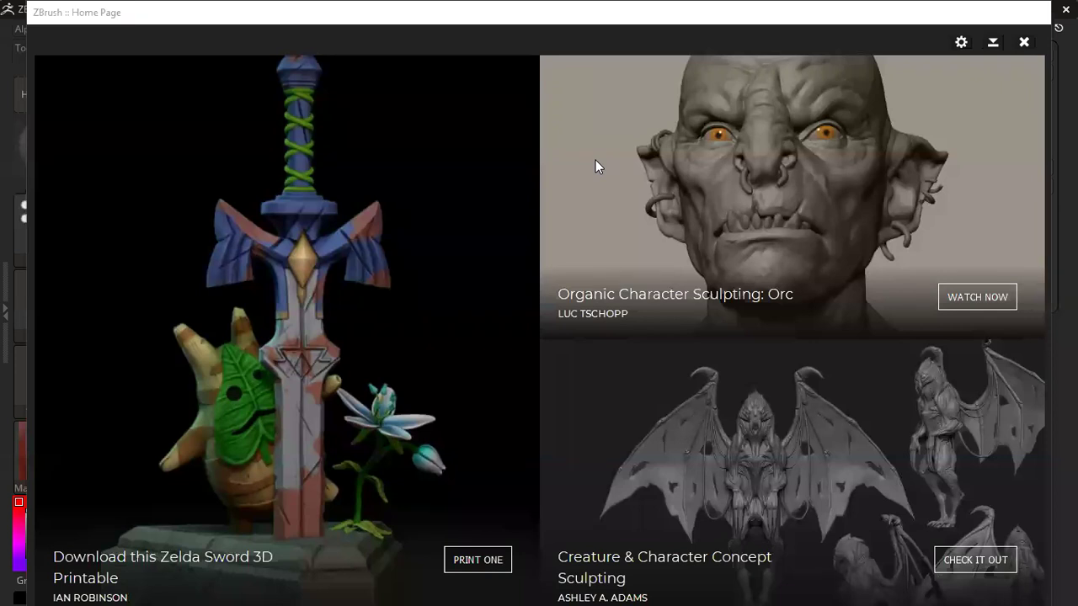
click(1024, 42)
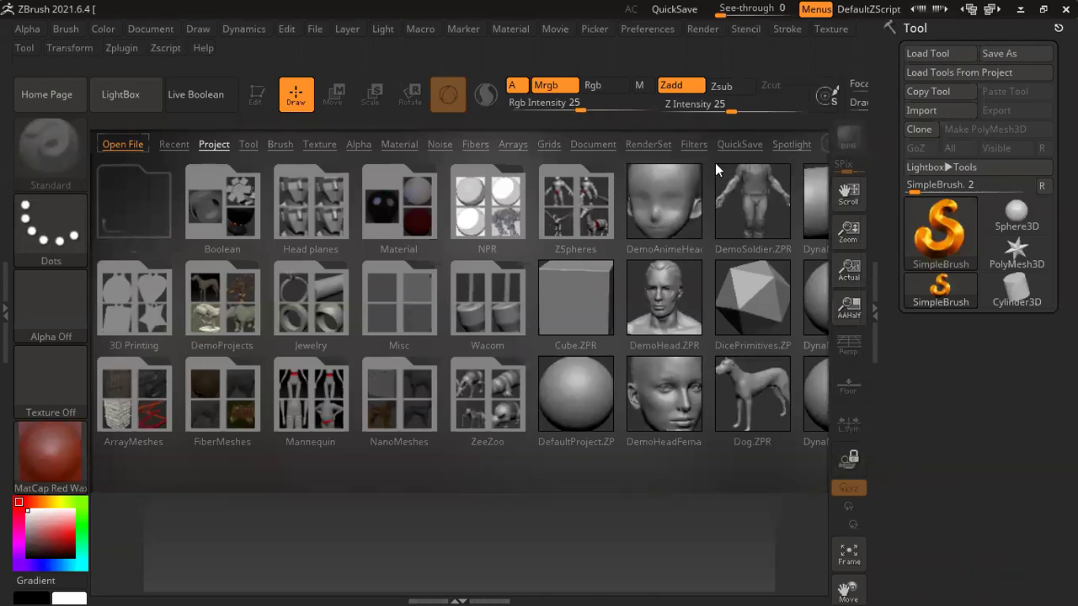
- Browse LightBox's QuickSave, Filters, RenderSet and Tool collections, then return to Project files showing Male.ZPR
click(731, 146)
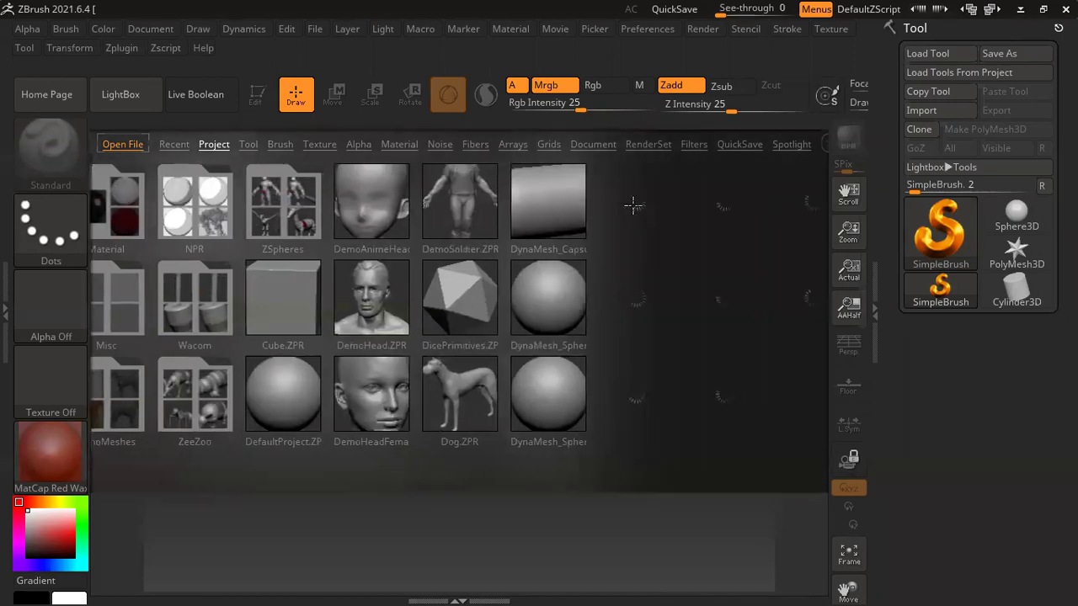
click(696, 145)
click(657, 145)
click(249, 145)
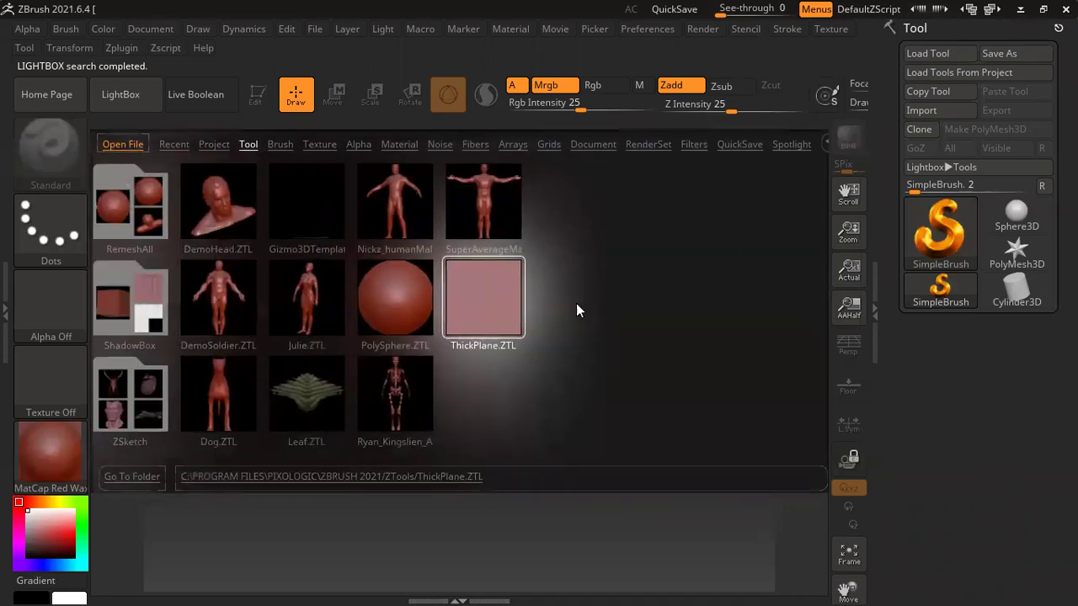
click(214, 144)
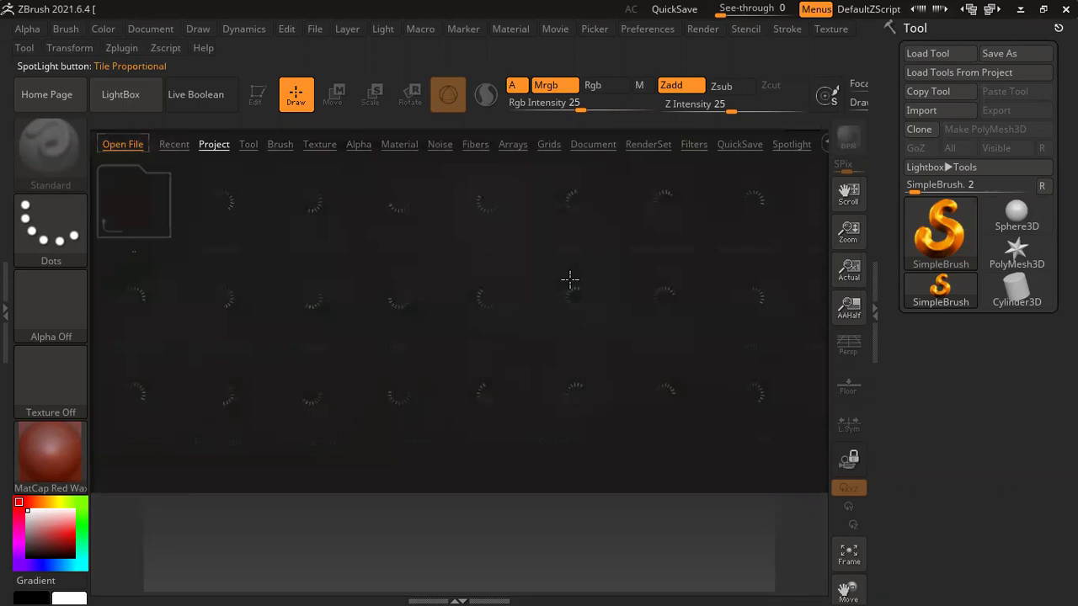
scroll(487, 308, down, 3)
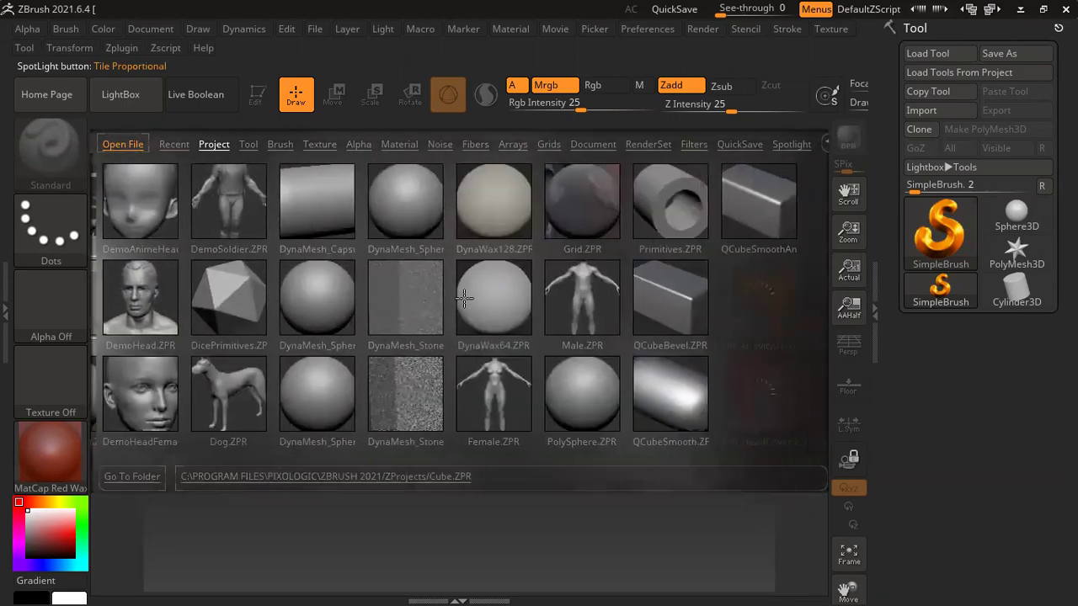
- Load the Male.ZPR sample project and frame the male figure in front view
double_click(536, 298)
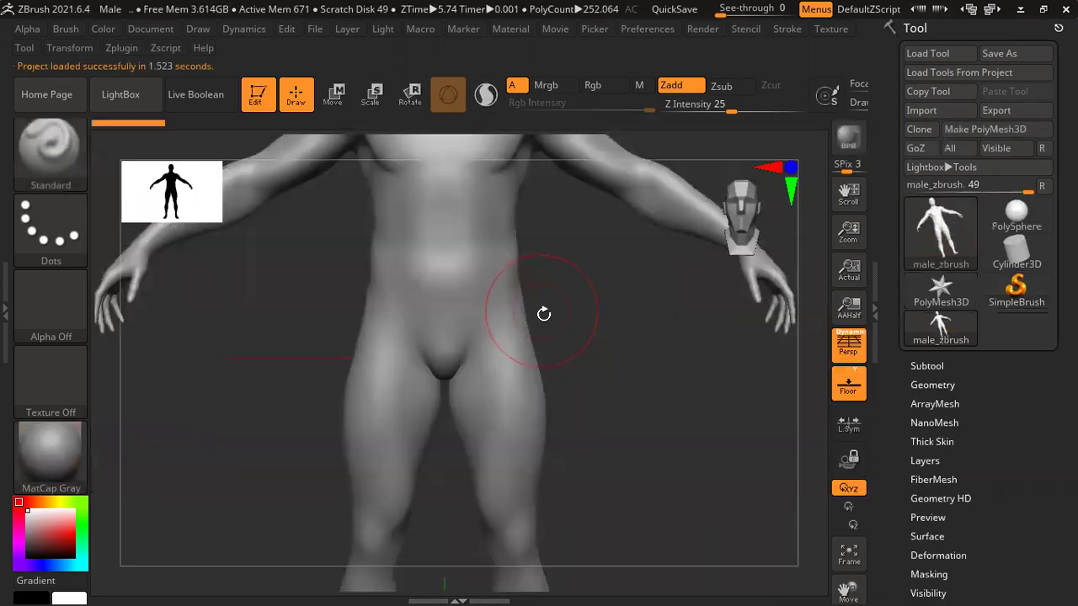
key(f)
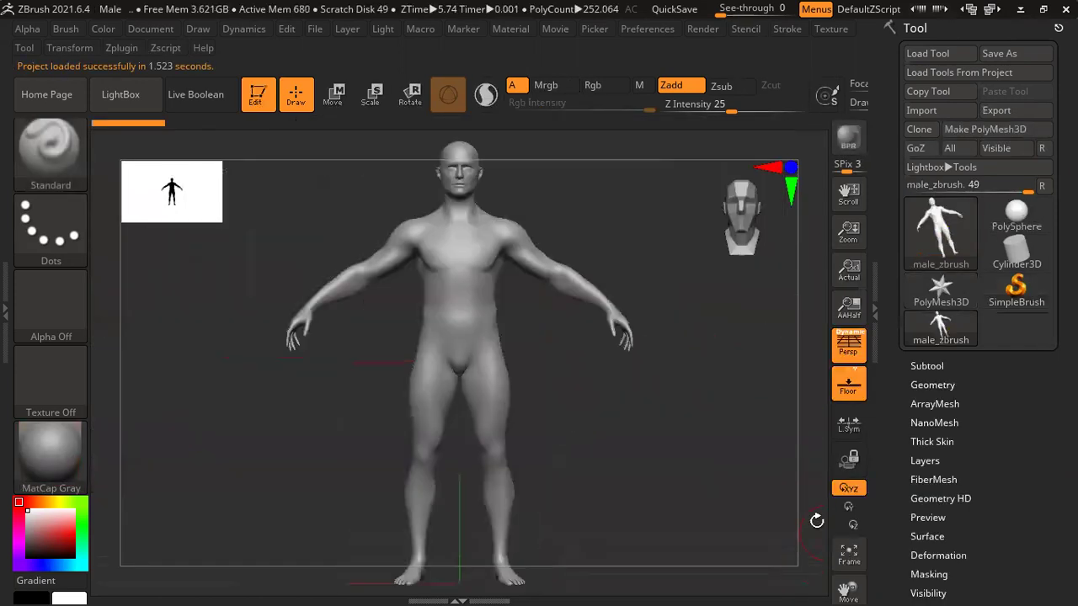
mouse_move(671, 241)
mouse_down()
mouse_move(649, 241)
mouse_move(652, 212)
mouse_up()
key(space)
scroll(652, 211, up, 2)
scroll(652, 212, up, 3)
- Switch the male mesh's material from MatCap Gray to BasicMaterial
click(66, 472)
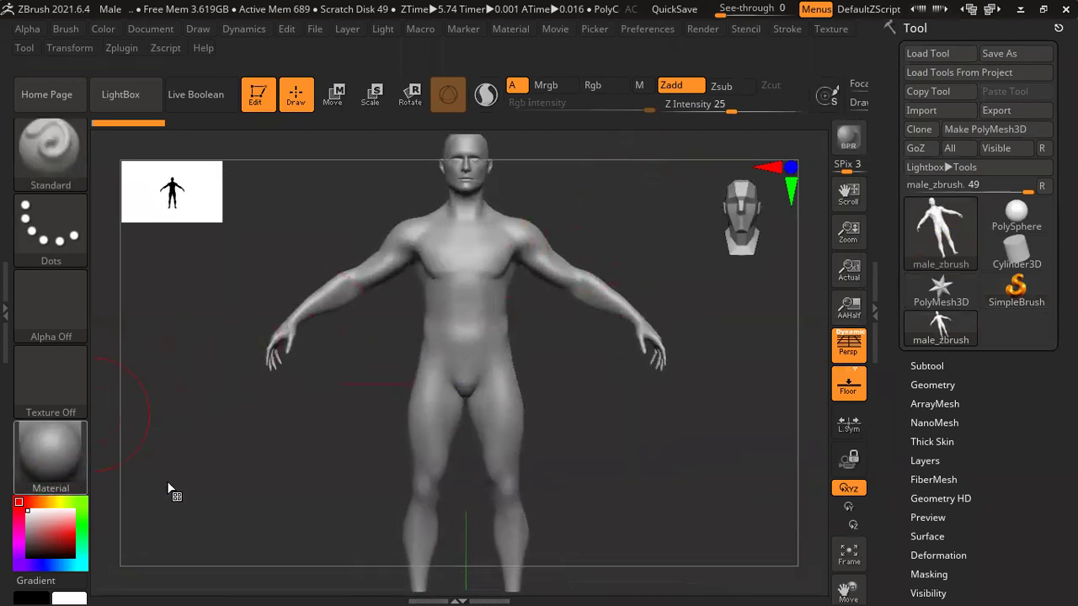
click(222, 370)
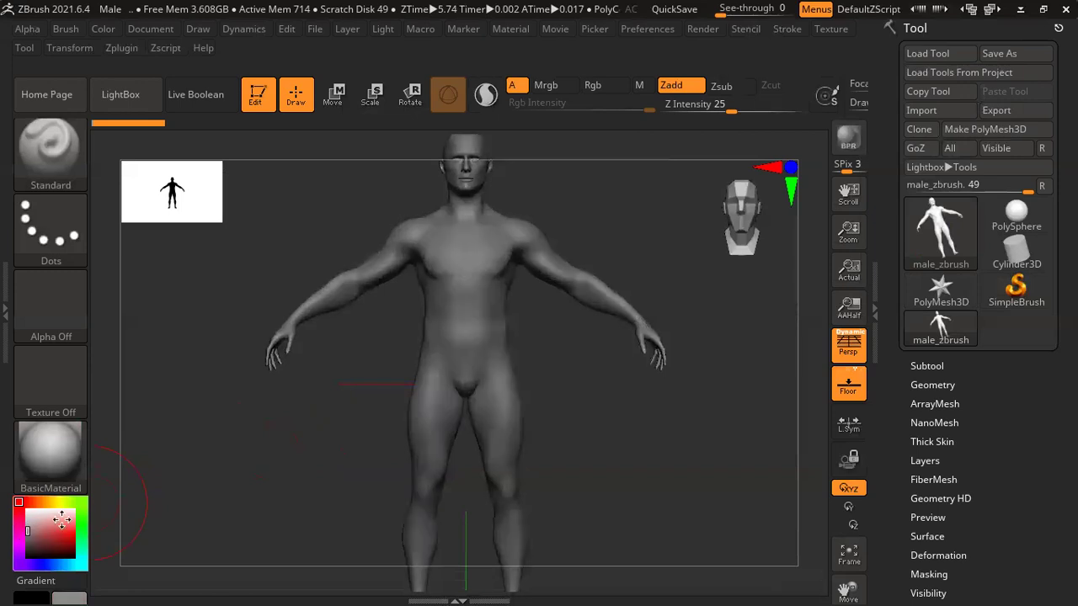
scroll(650, 469, down, 2)
scroll(665, 370, down, 2)
scroll(689, 346, up, 1)
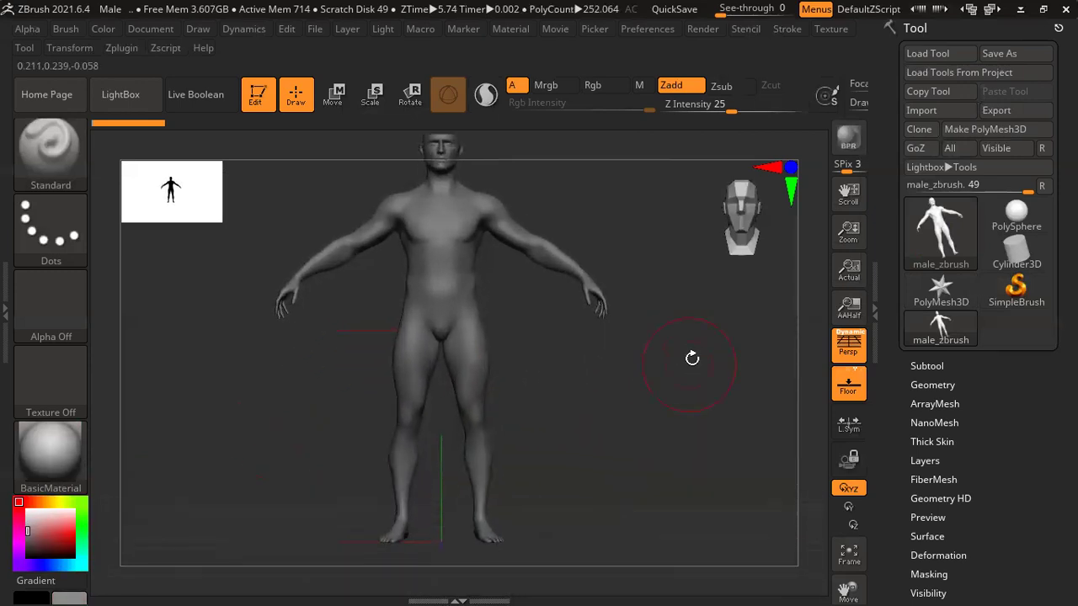
scroll(693, 357, up, 1)
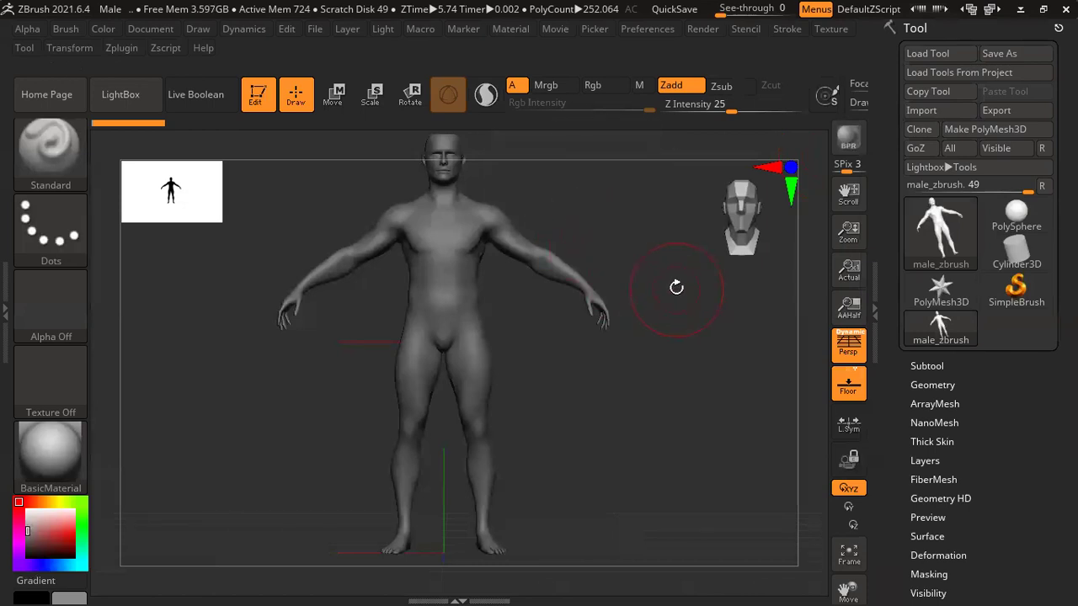
key(shift)
scroll(646, 379, up, 2)
scroll(662, 277, up, 1)
key(space)
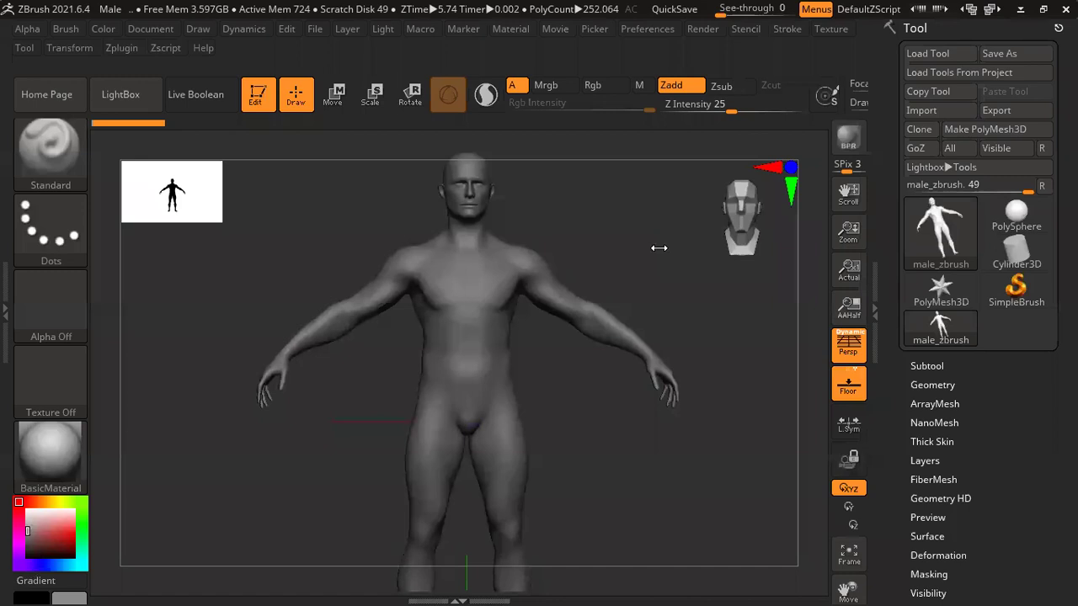
drag(655, 212, 659, 218)
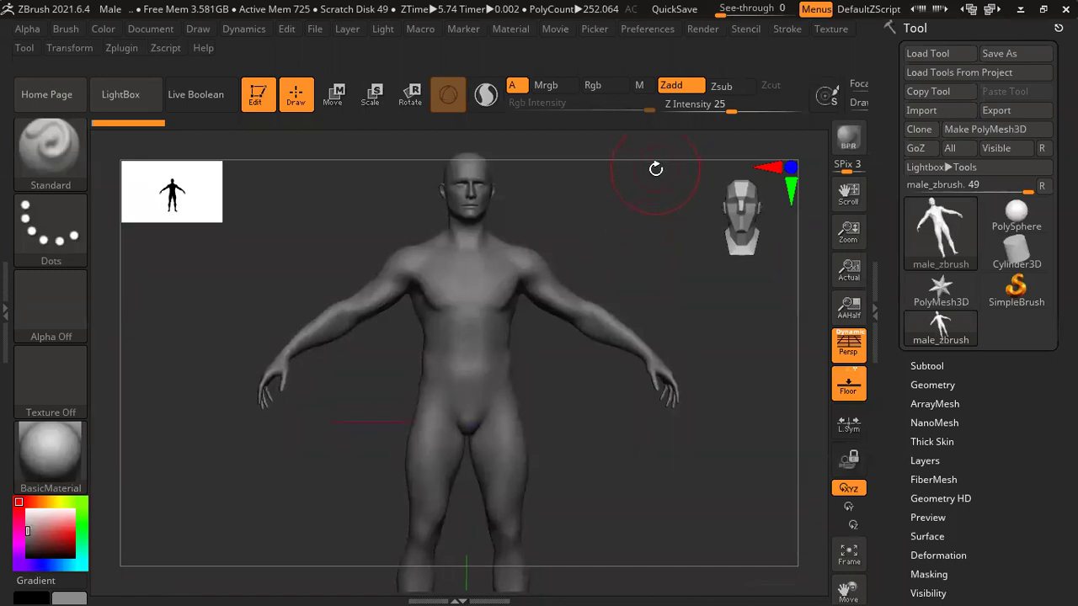
click(76, 166)
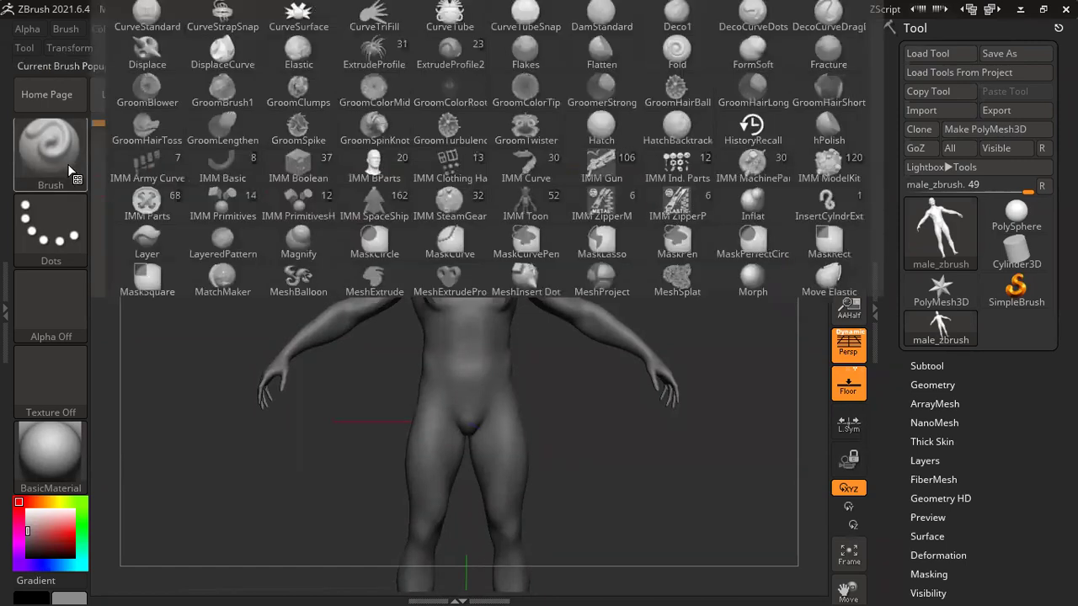
click(63, 156)
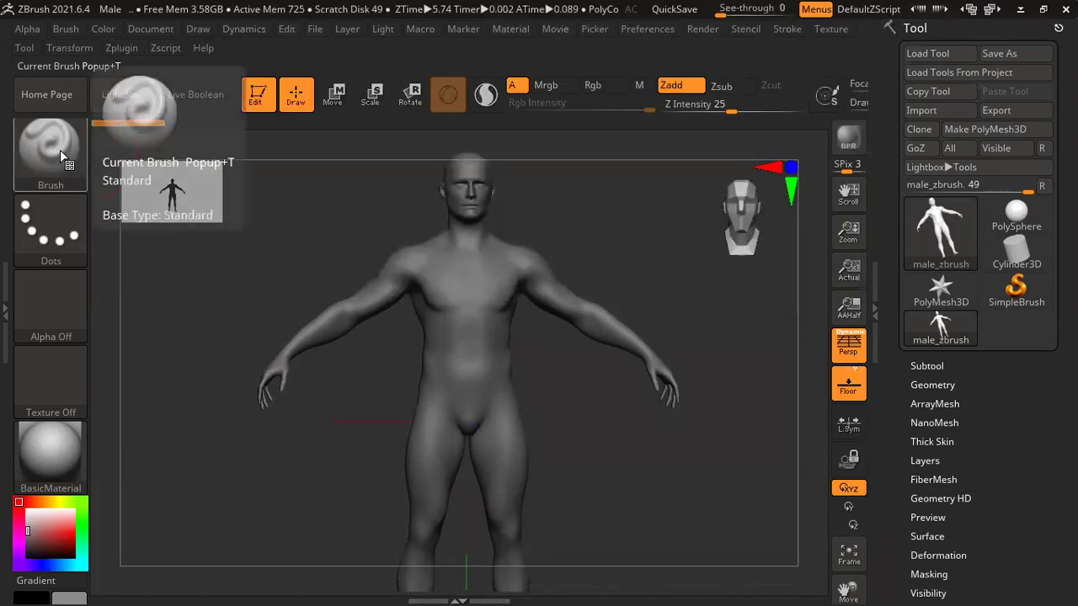
click(60, 153)
click(63, 155)
click(63, 156)
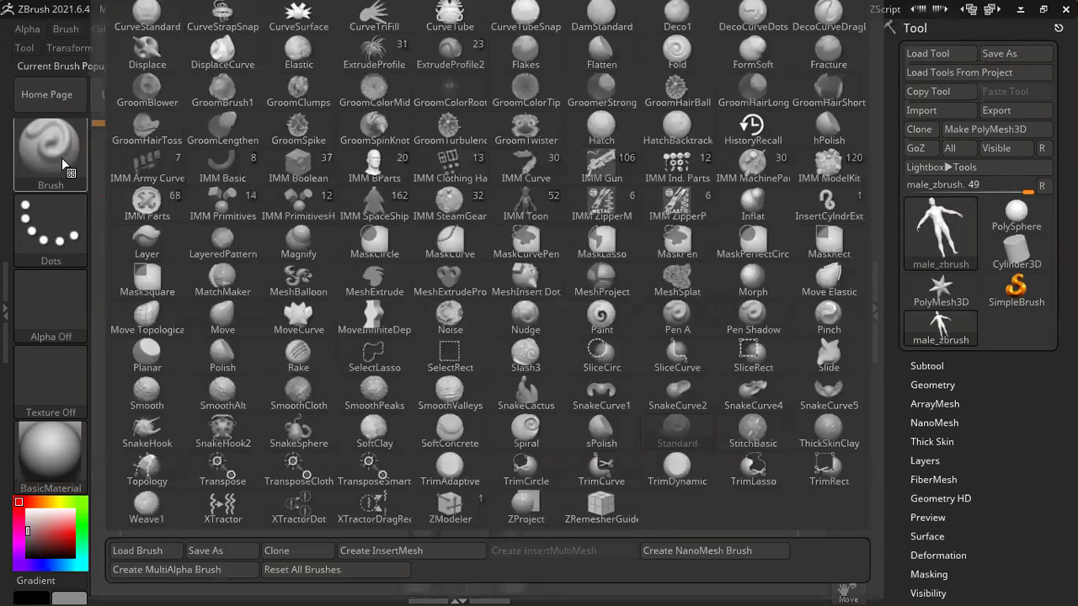
click(63, 159)
click(62, 162)
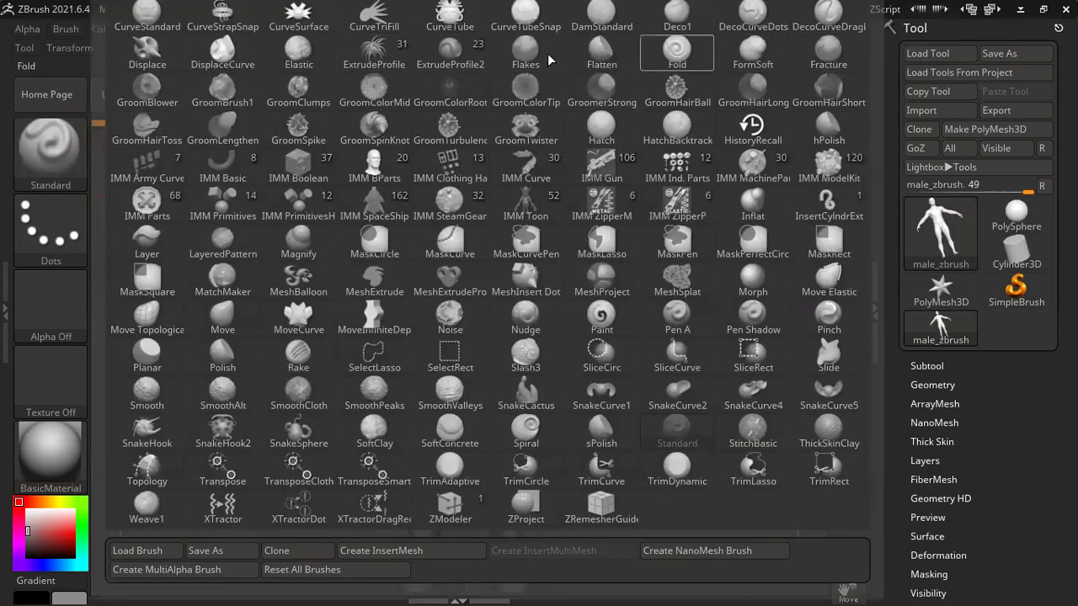
click(71, 148)
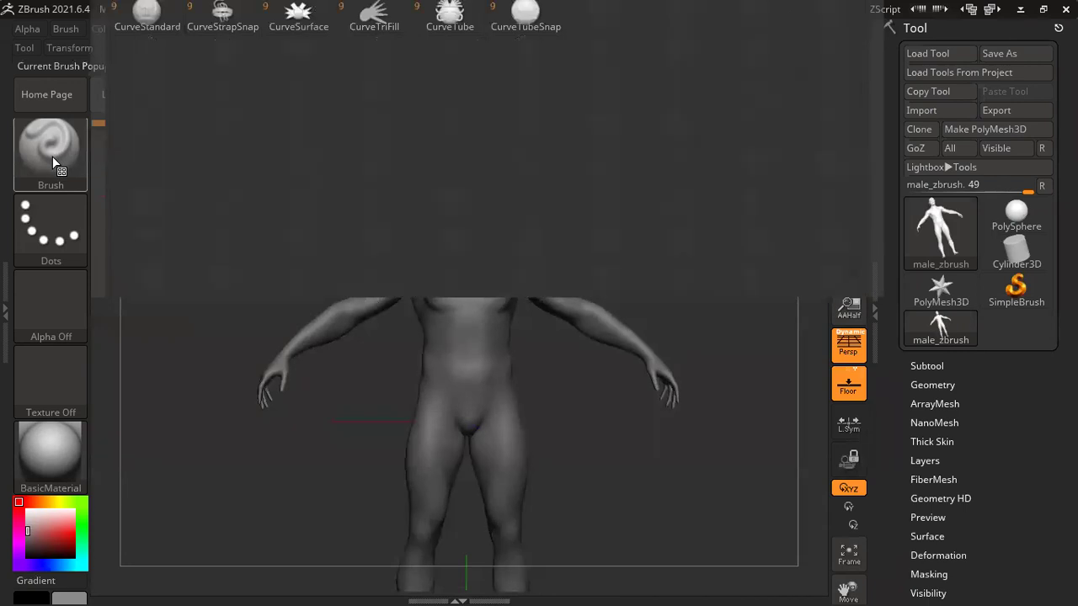
key(b)
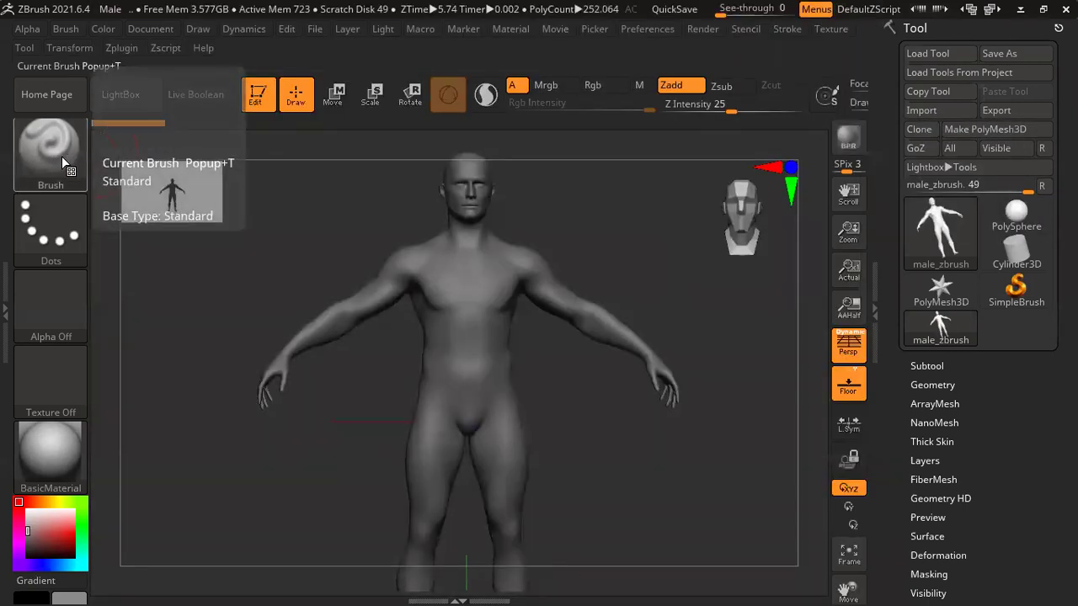
click(51, 156)
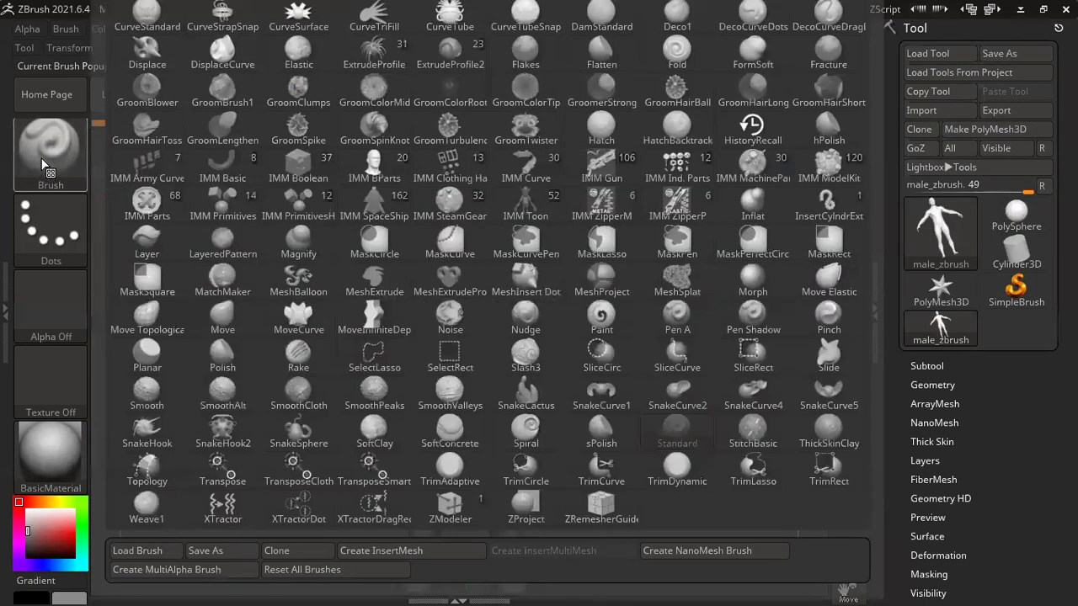
click(65, 28)
click(109, 150)
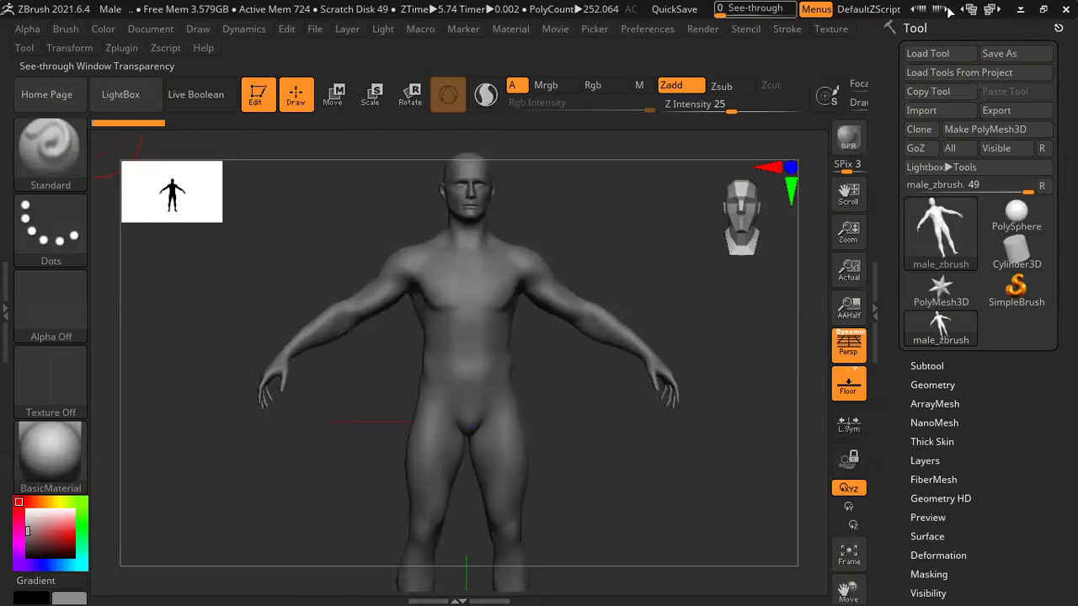
- Load the compact_UI_brush_materials layout, set Draw Size to 26.8692, and frame the head and torso
click(992, 9)
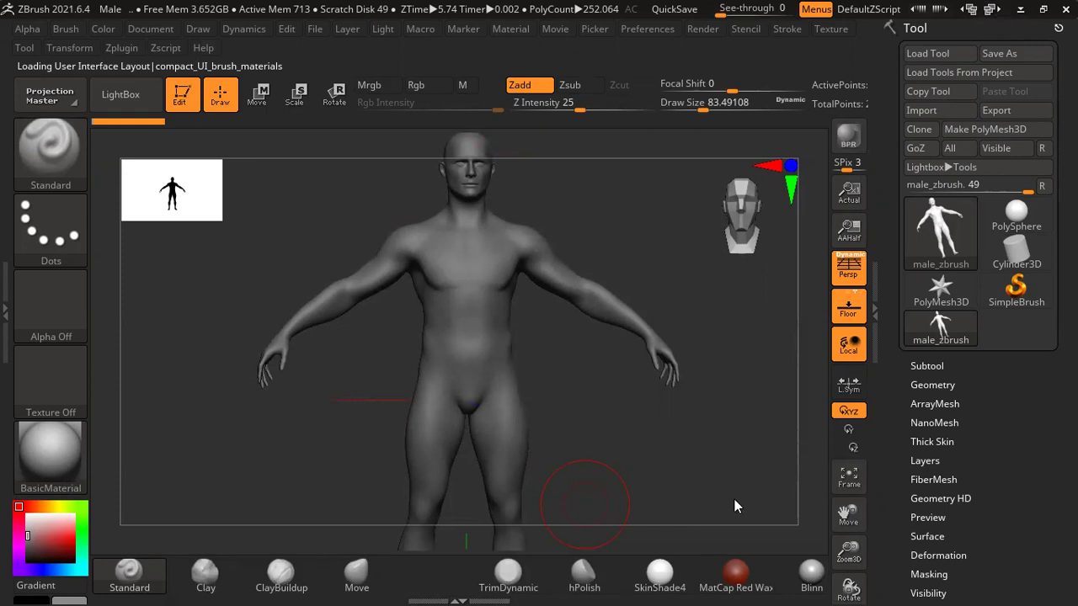
mouse_move(686, 373)
mouse_down()
mouse_move(657, 352)
mouse_move(688, 359)
mouse_move(644, 325)
mouse_up()
key(space)
scroll(637, 223, up, 3)
key(space)
mouse_move(668, 210)
mouse_down()
mouse_move(553, 233)
mouse_move(654, 219)
mouse_move(636, 234)
mouse_move(637, 211)
mouse_move(463, 349)
mouse_up()
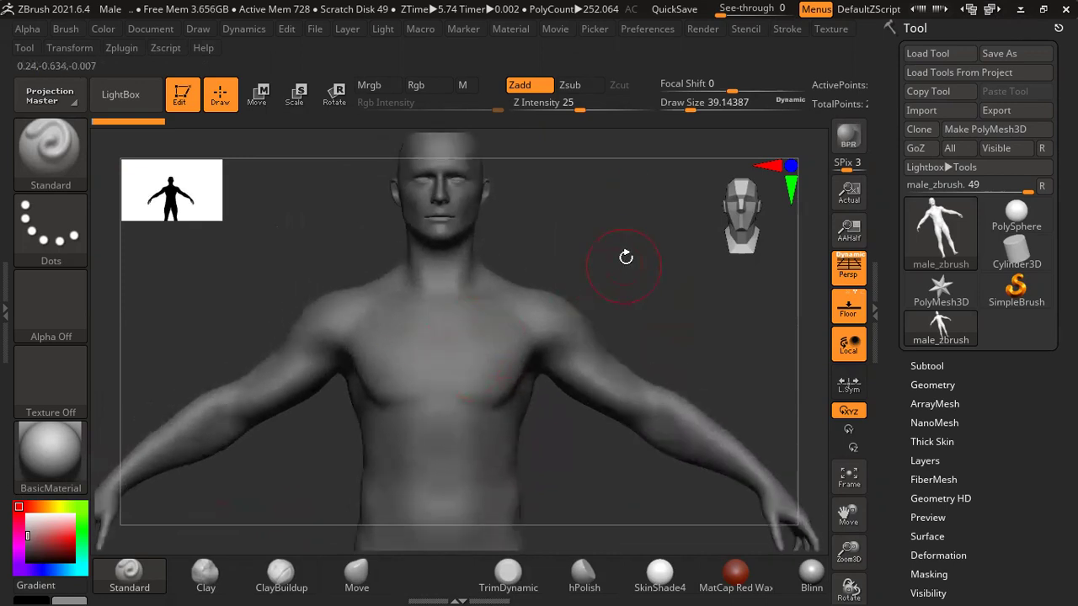
drag(614, 234, 666, 222)
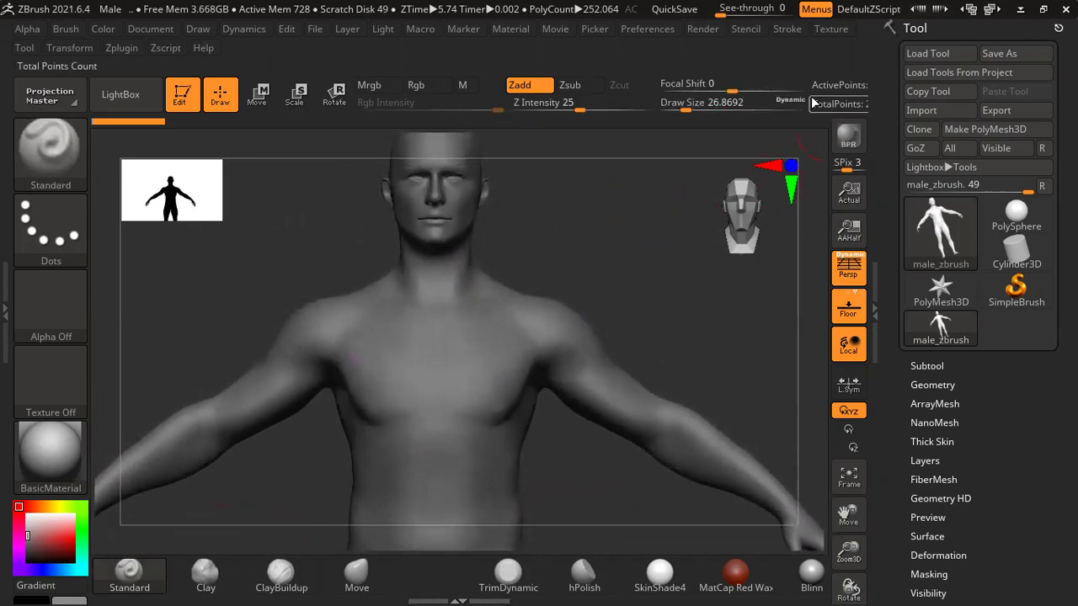
- Cycle through the interface layouts to Sculpt01 and check its brush picker
click(992, 9)
click(993, 11)
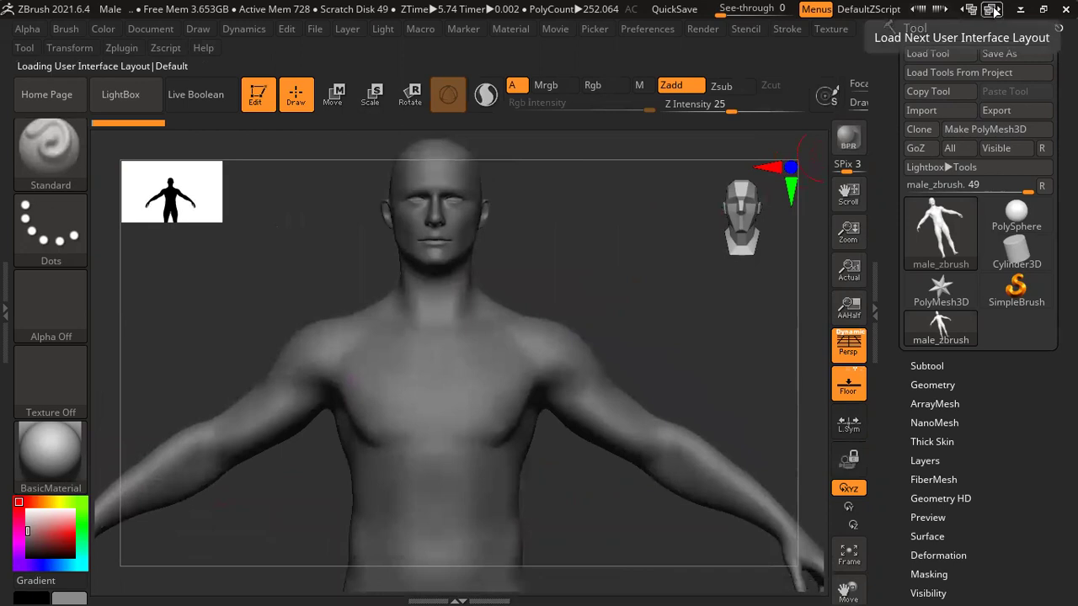
click(993, 11)
click(993, 10)
click(993, 10)
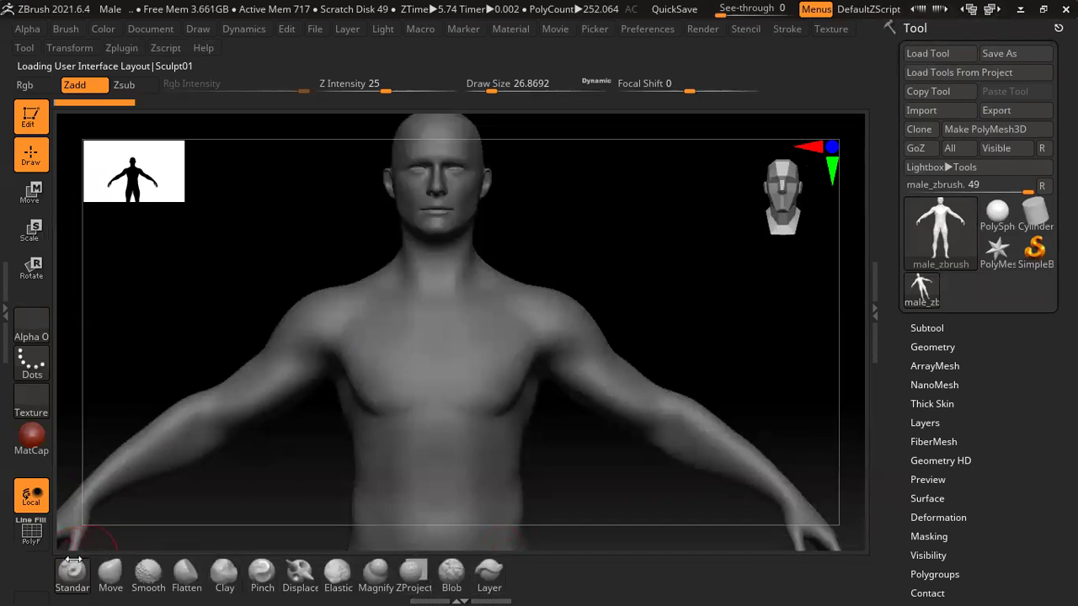
click(72, 561)
click(74, 577)
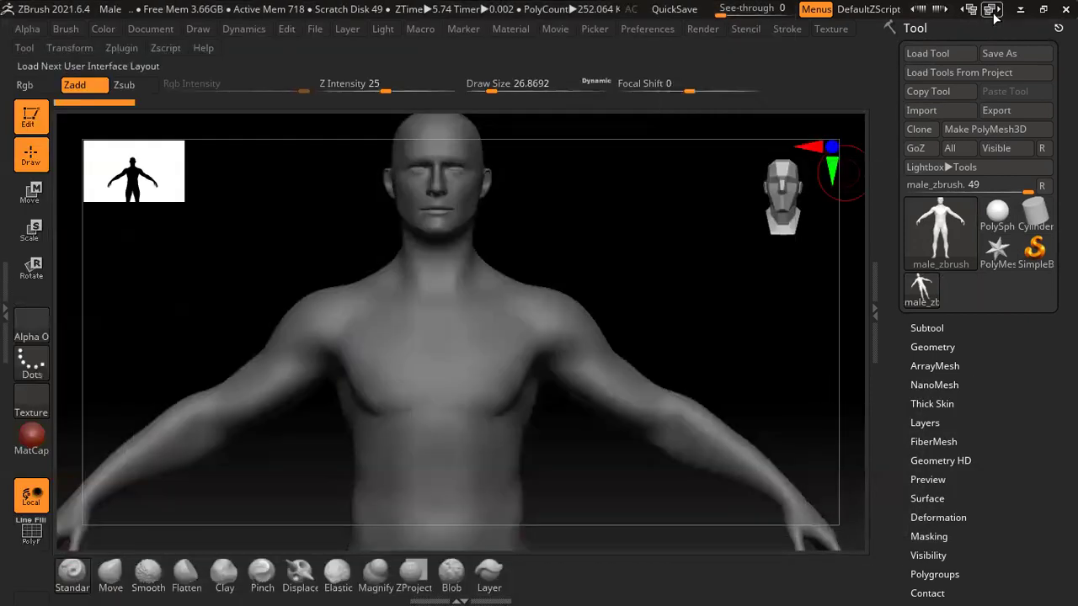
- Cycle on through the LeftRightShelf and Minimal layouts, ending on Sculpt01
click(992, 10)
click(992, 10)
click(994, 10)
click(997, 10)
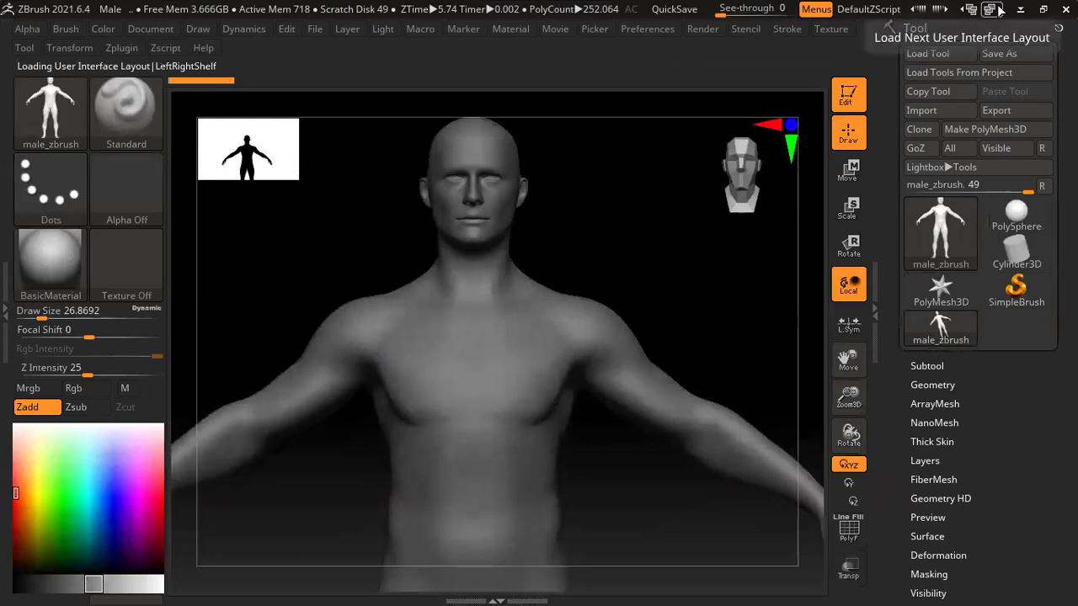
click(997, 10)
click(997, 11)
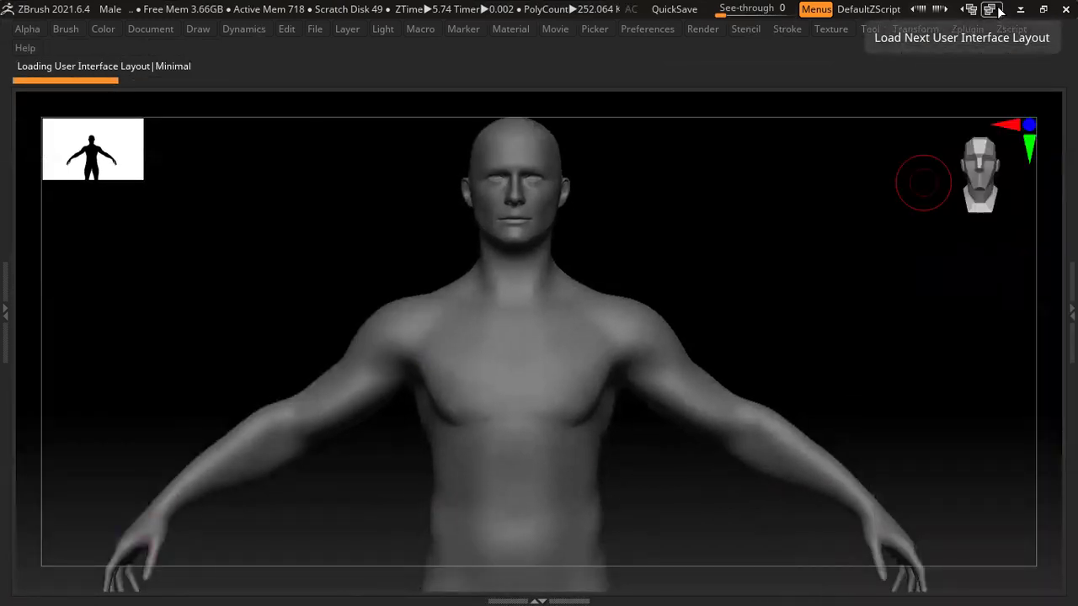
click(1000, 10)
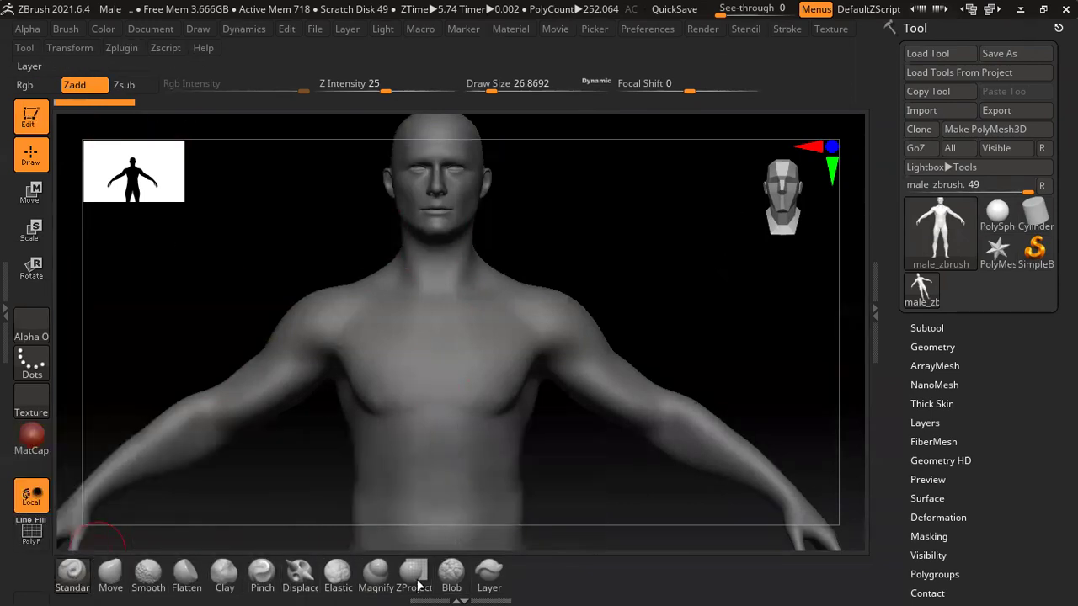
- Select the Clay brush, lower Draw Size to about 18.46, and expand the male_zbrush Subtool list
click(72, 581)
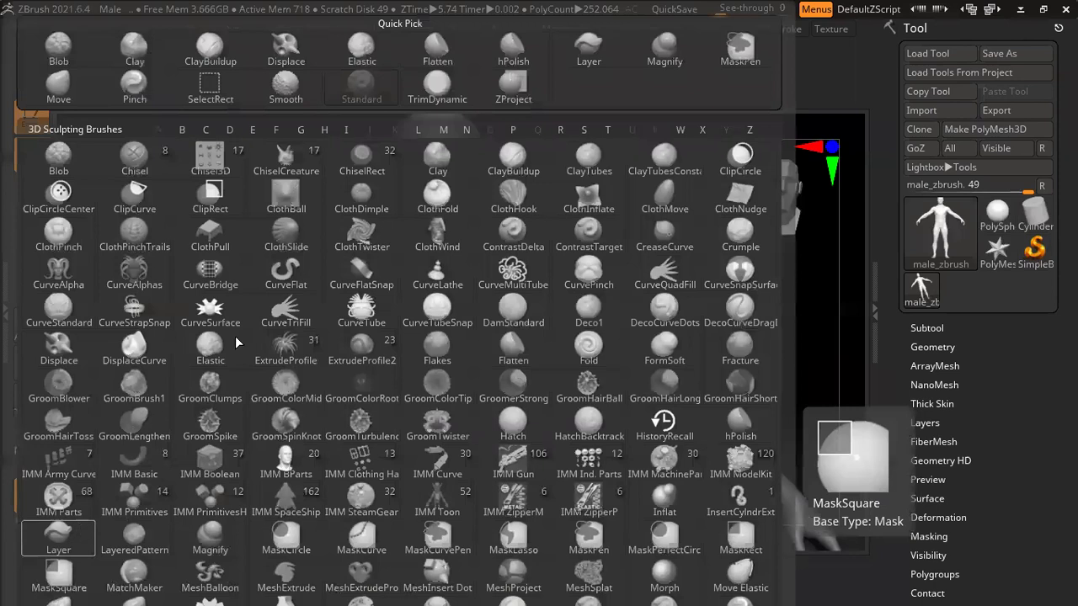
key(c)
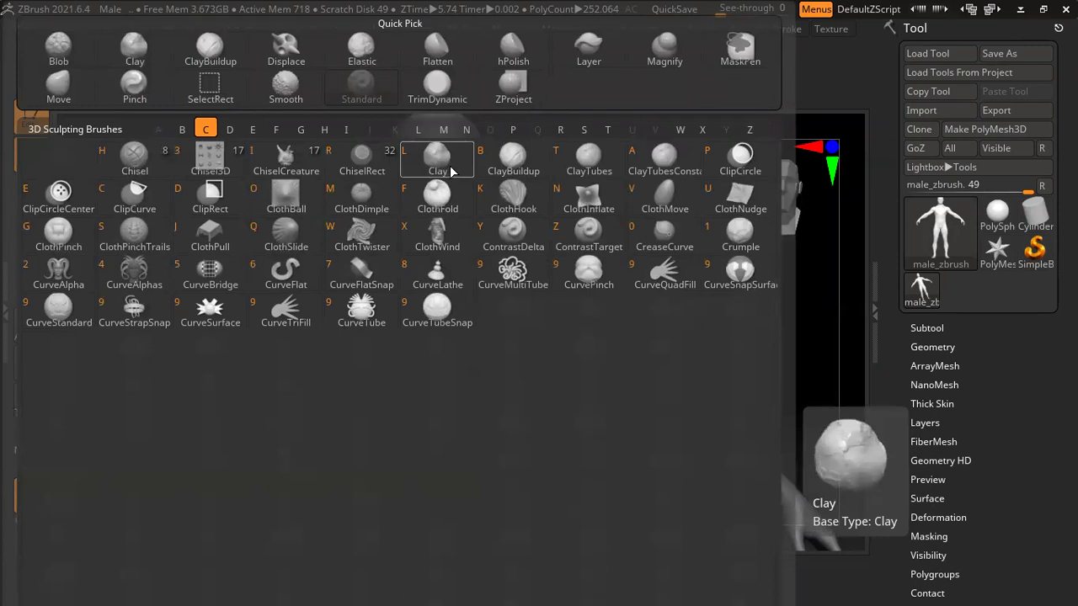
key(Escape)
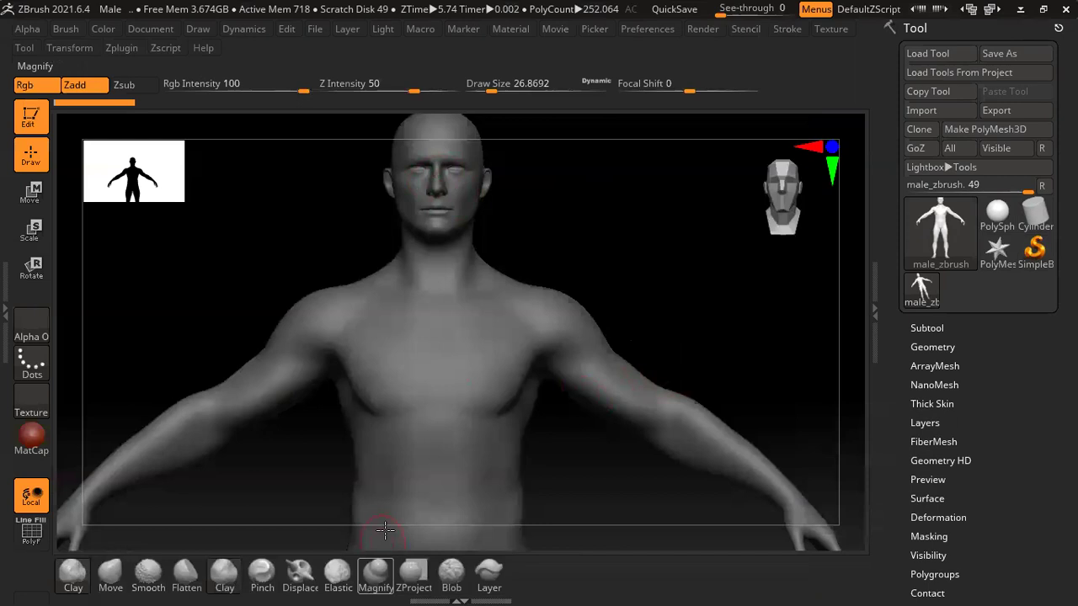
mouse_move(683, 310)
shift+mouse_down()
mouse_move(711, 259)
mouse_move(724, 261)
mouse_move(702, 207)
shift+mouse_up()
key(space)
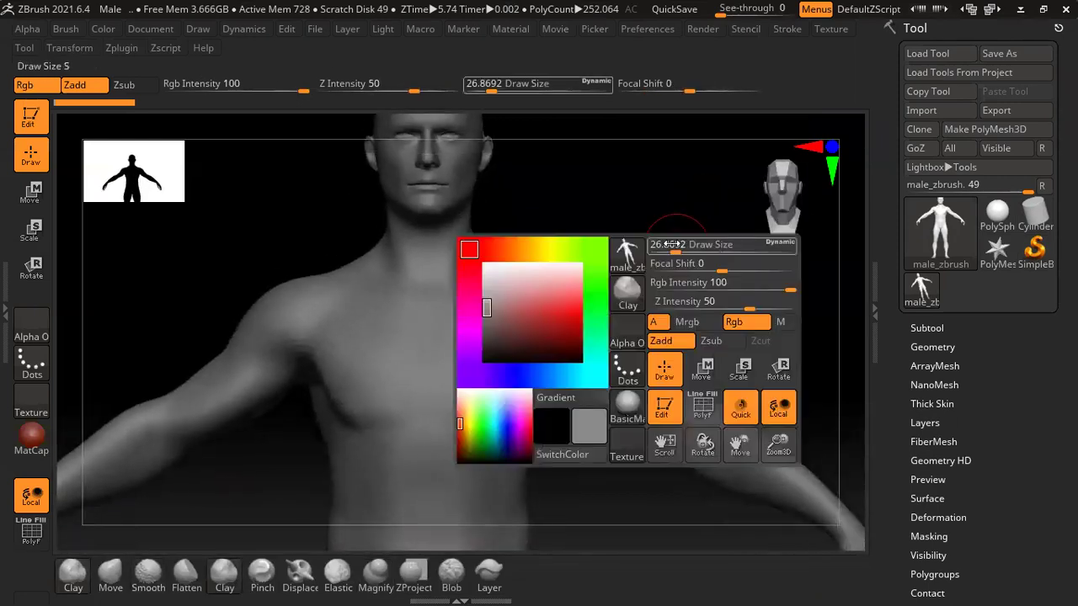
drag(668, 244, 662, 245)
click(926, 329)
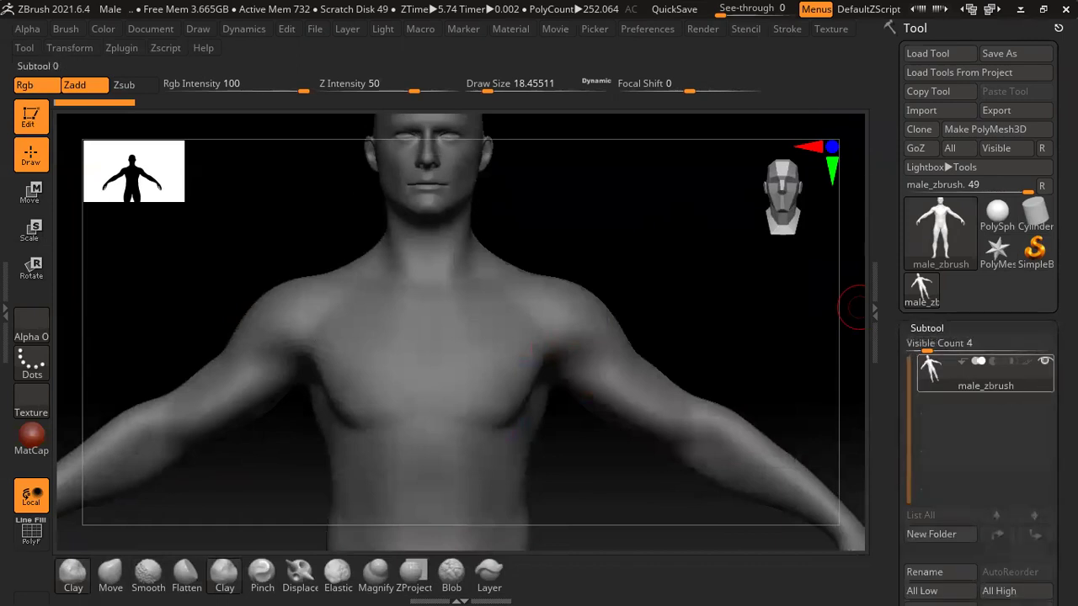
- Delete the higher subdivision levels, dropping the male mesh to 15.782K polygons
scroll(931, 212, down, 5)
click(931, 212)
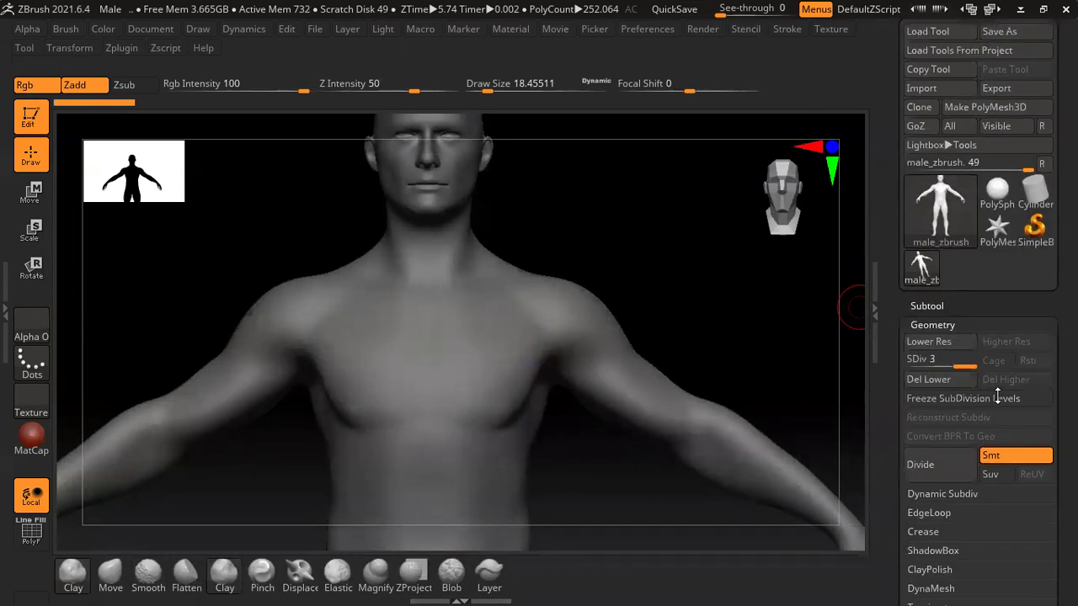
scroll(893, 354, up, 2)
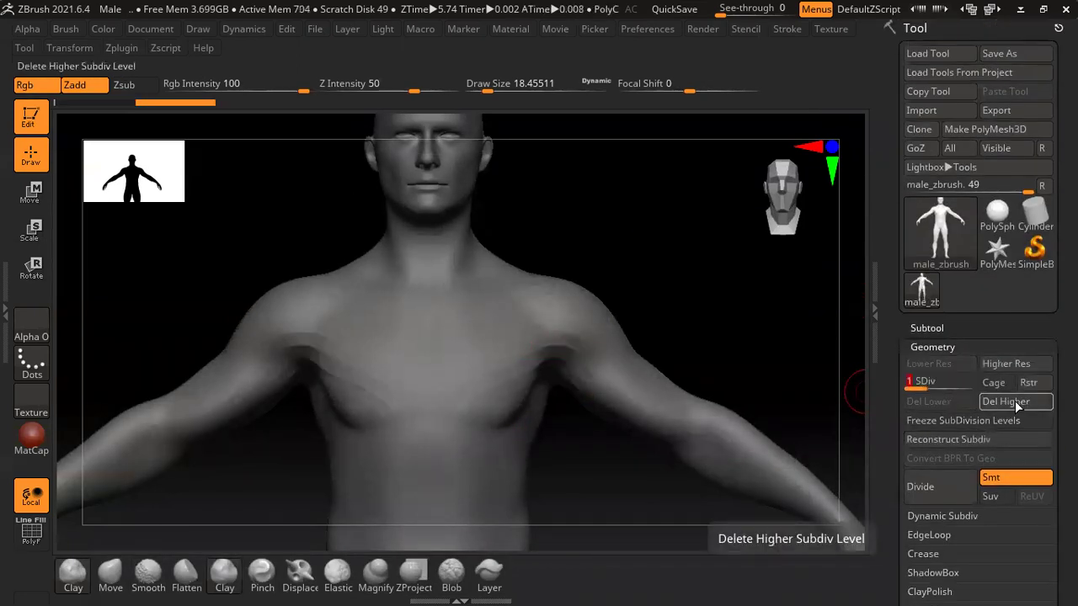
click(1013, 408)
mouse_move(770, 289)
mouse_down()
mouse_move(676, 247)
mouse_move(770, 250)
mouse_move(202, 73)
mouse_up()
- Lighten the document background from black to grey and return to the front view
click(67, 28)
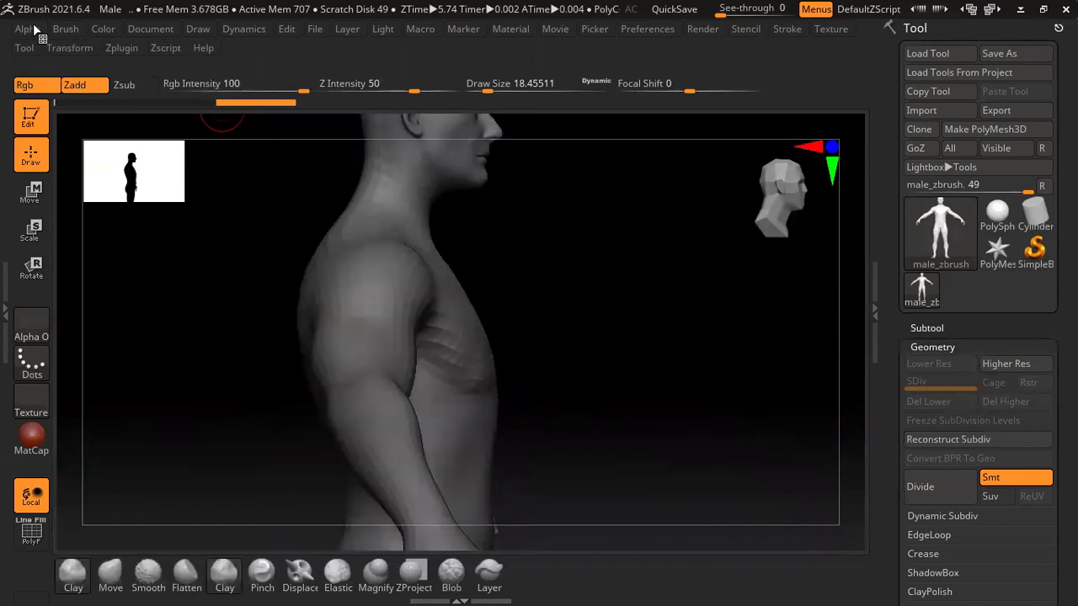
click(167, 30)
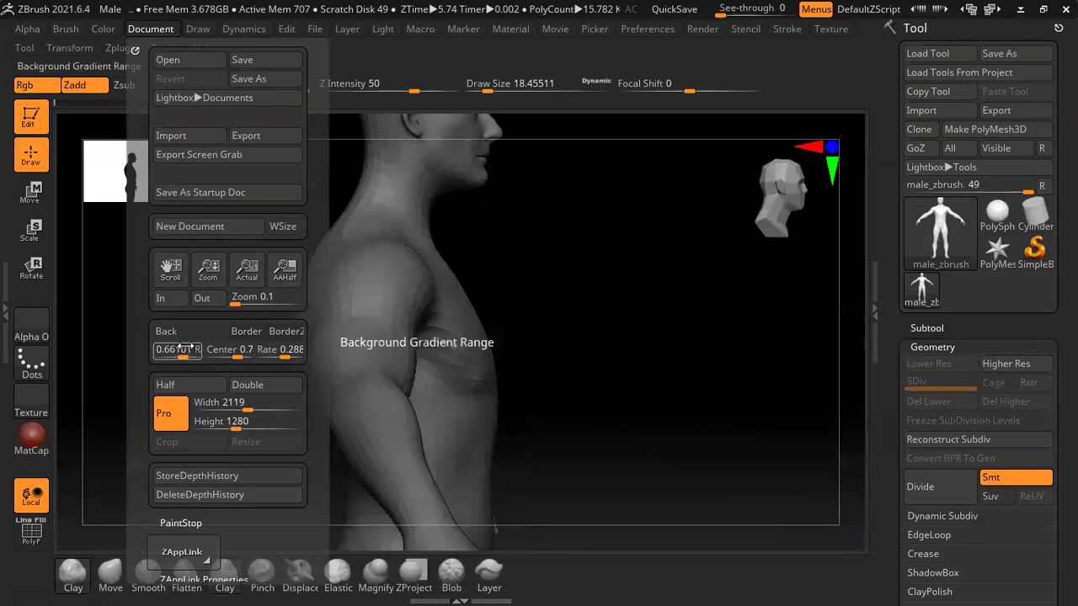
drag(181, 358, 160, 358)
mouse_move(590, 354)
mouse_down()
mouse_move(662, 329)
mouse_move(687, 304)
mouse_move(686, 281)
mouse_move(619, 264)
mouse_up()
key(space)
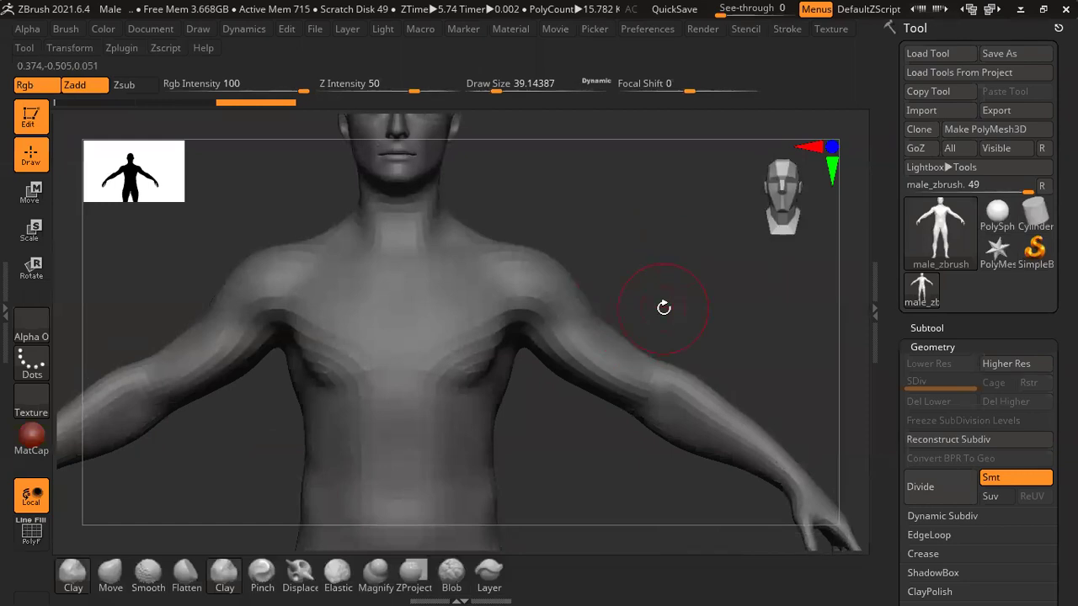
- Subdivide the mesh one level, zoom in on the torso and slightly enlarge the brush
key(ctrl+d)
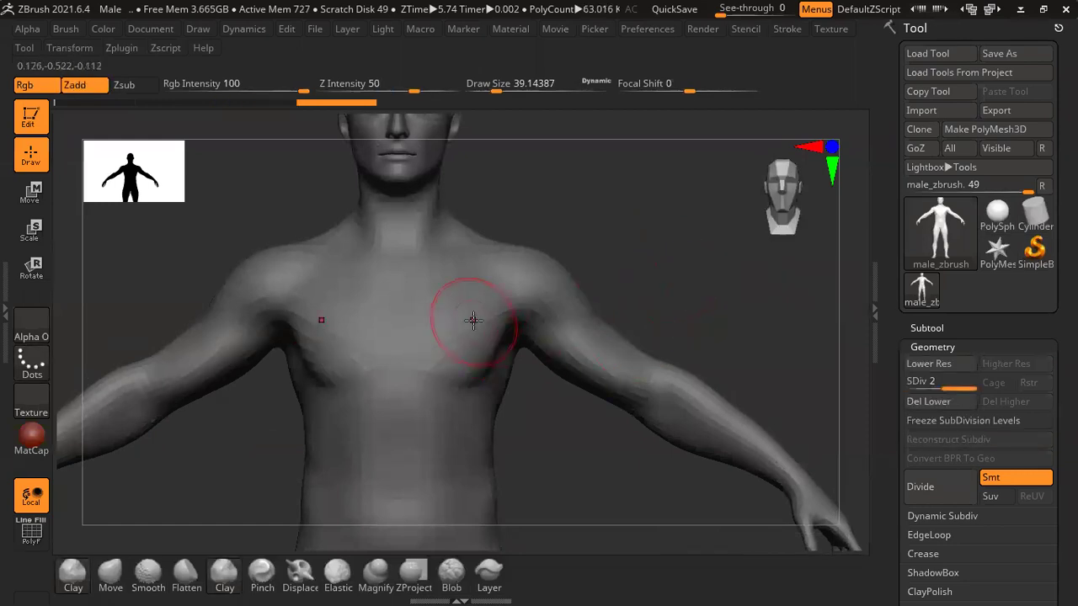
key(space)
mouse_move(686, 168)
alt+mouse_down()
mouse_move(698, 201)
mouse_move(686, 293)
alt+mouse_up()
key(space)
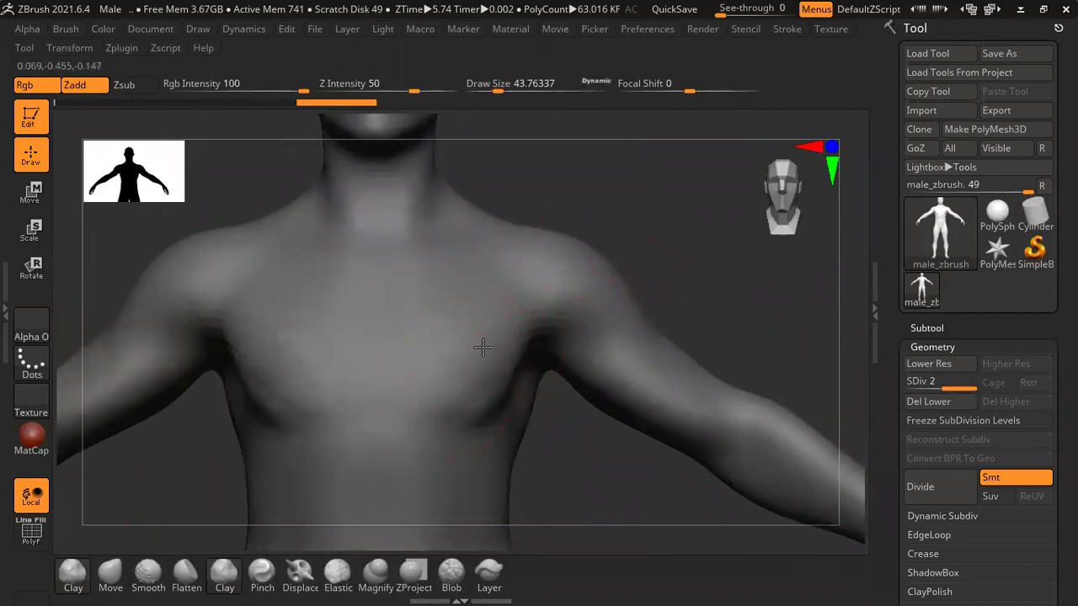
- Sculpt clay strokes across the pectorals, using undo and redo to keep the pectoral shapes
drag(446, 373, 436, 347)
key(ctrl+z)
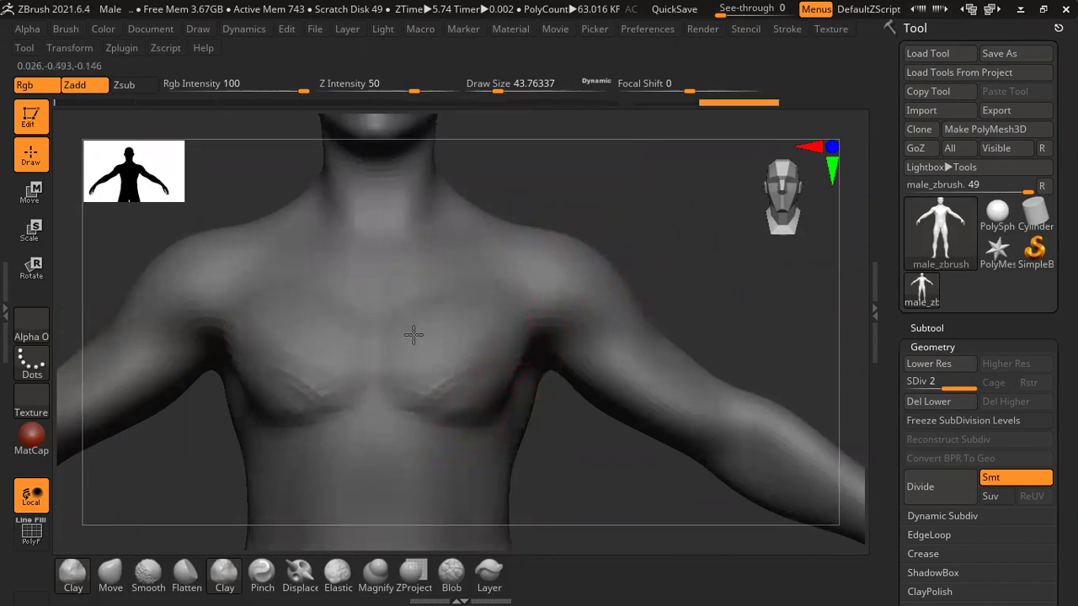
key(ctrl+shift+z)
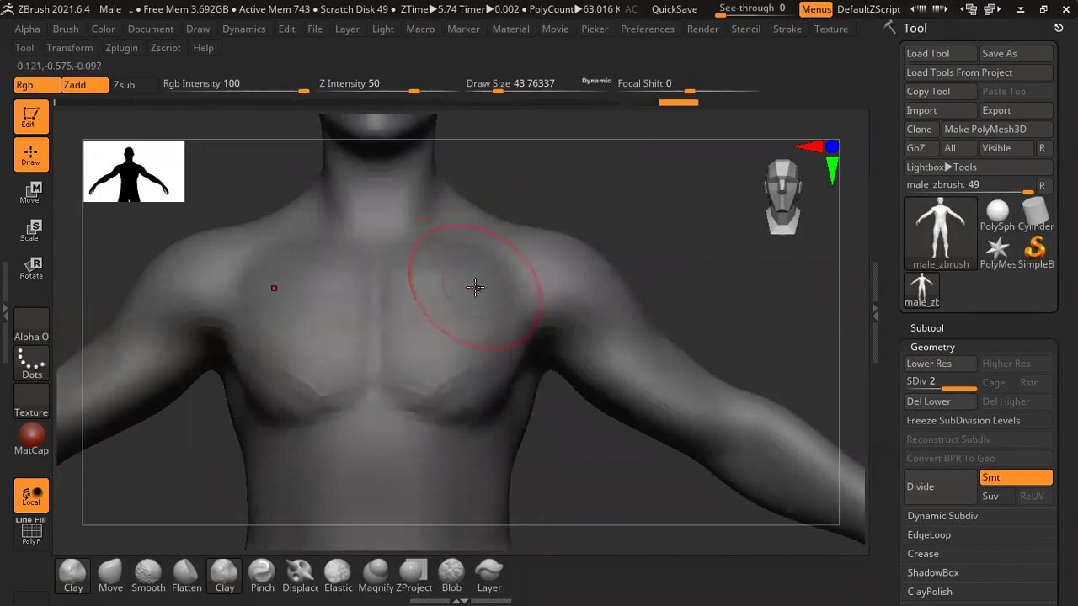
key(ctrl)
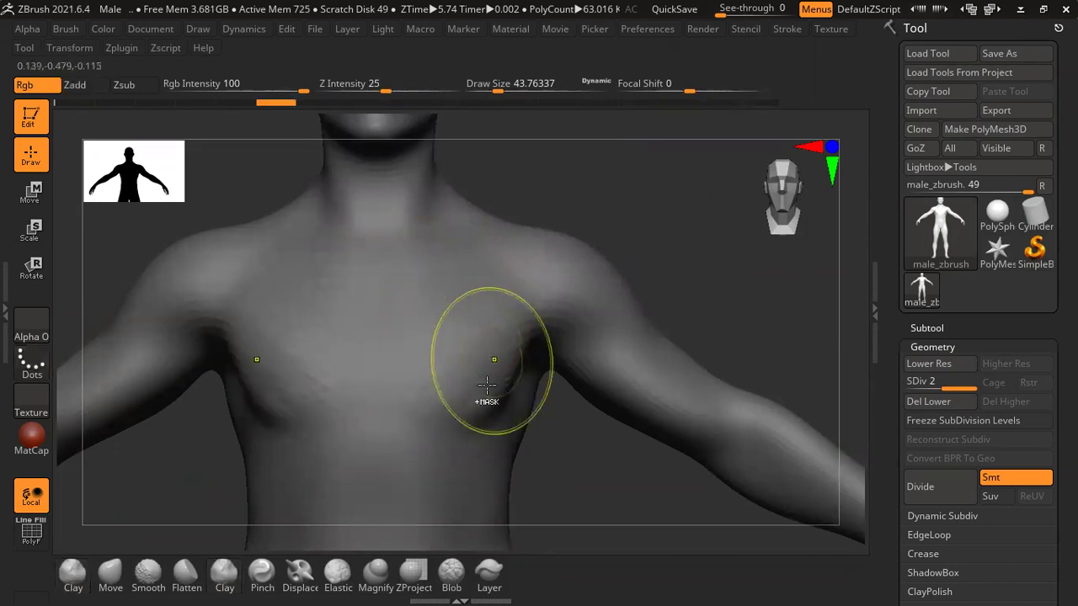
key(ctrl+z)
key(ctrl+z)
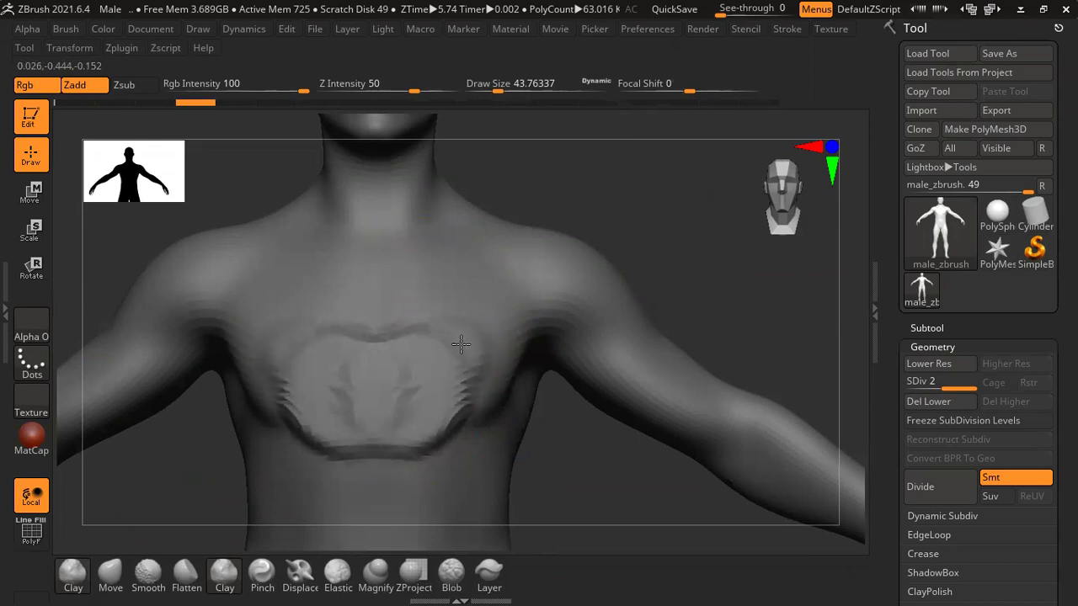
drag(478, 330, 495, 313)
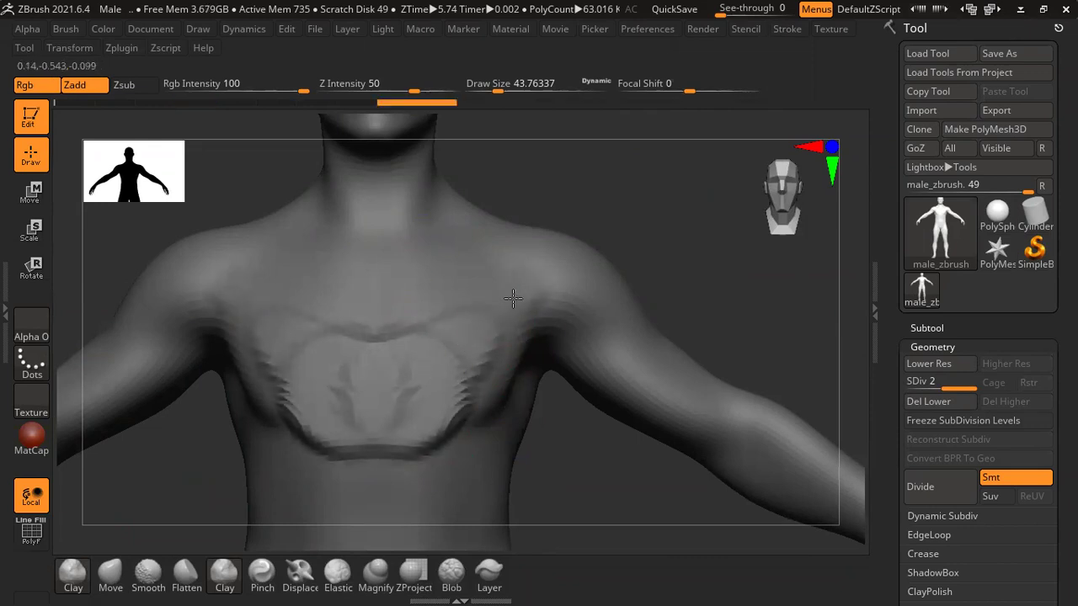
key(space)
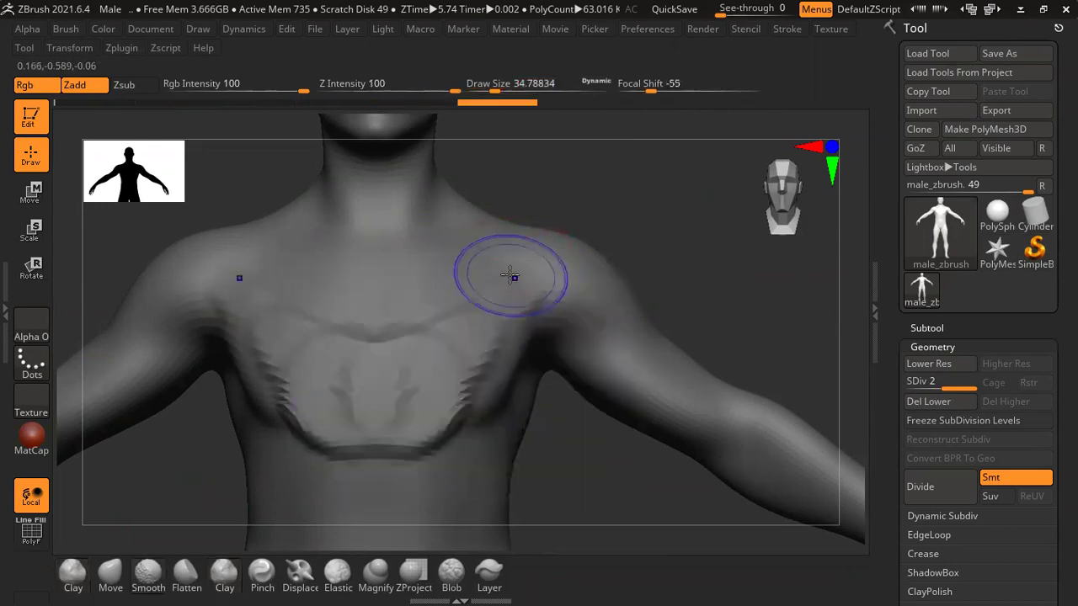
drag(442, 321, 495, 297)
key(ctrl+z)
key(ctrl+z)
key(ctrl+z)
key(ctrl+z)
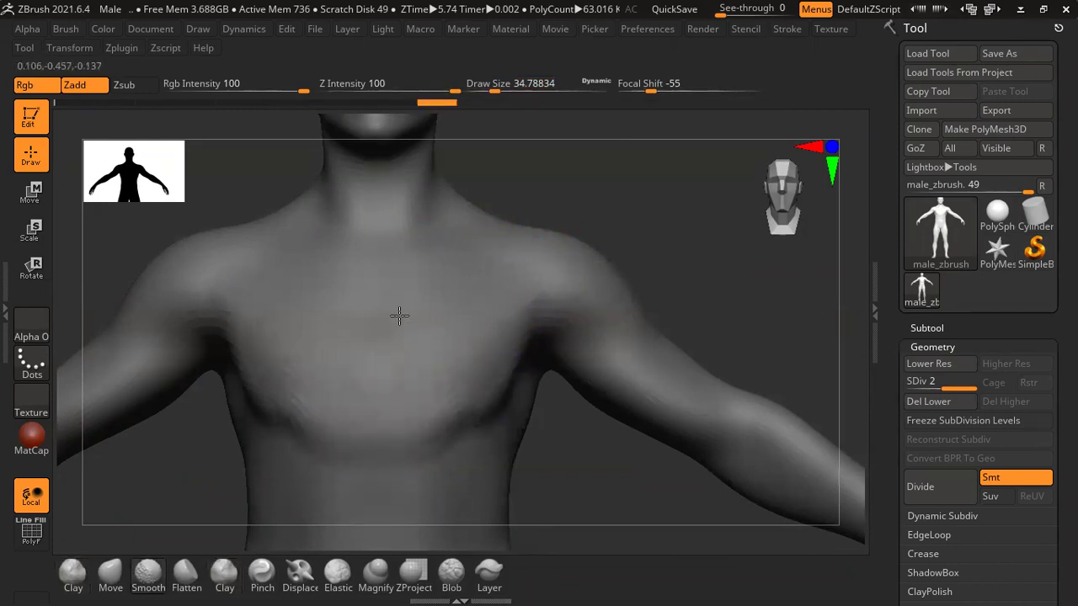
key(ctrl+shift+z)
- Switch to the Clay brush, restore the pectoral strokes, and subdivide to SDiv 2 (63.016K polygons)
click(72, 576)
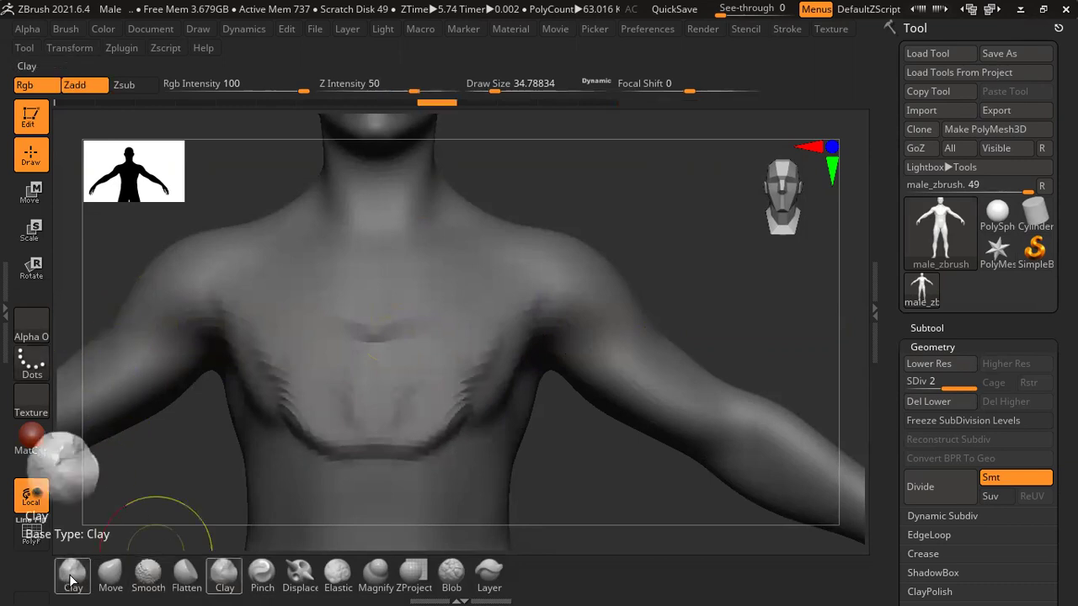
key(b)
key(ctrl+z)
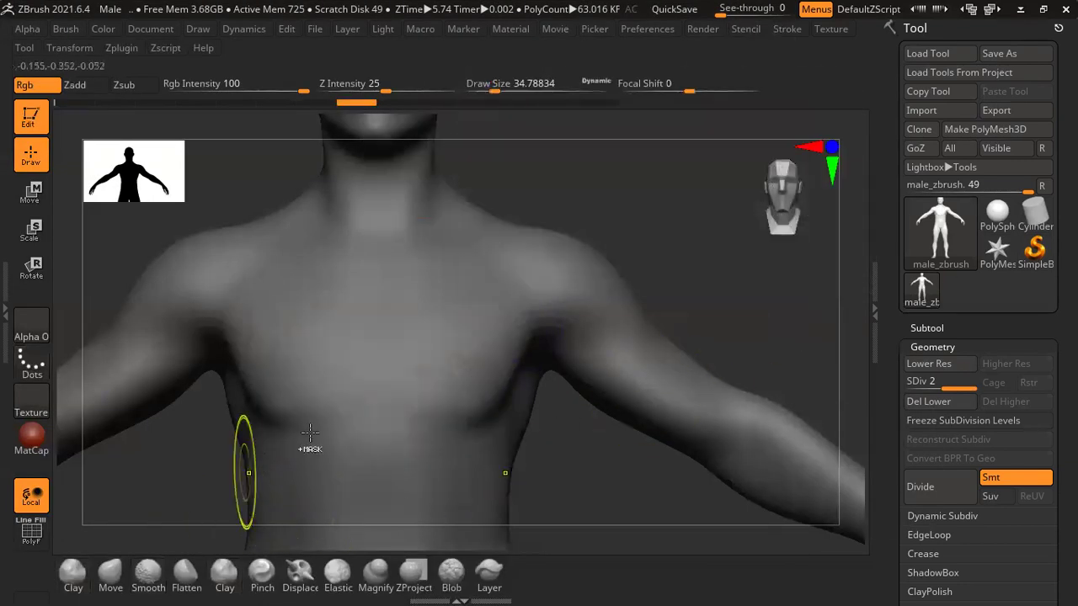
key(ctrl+shift+z)
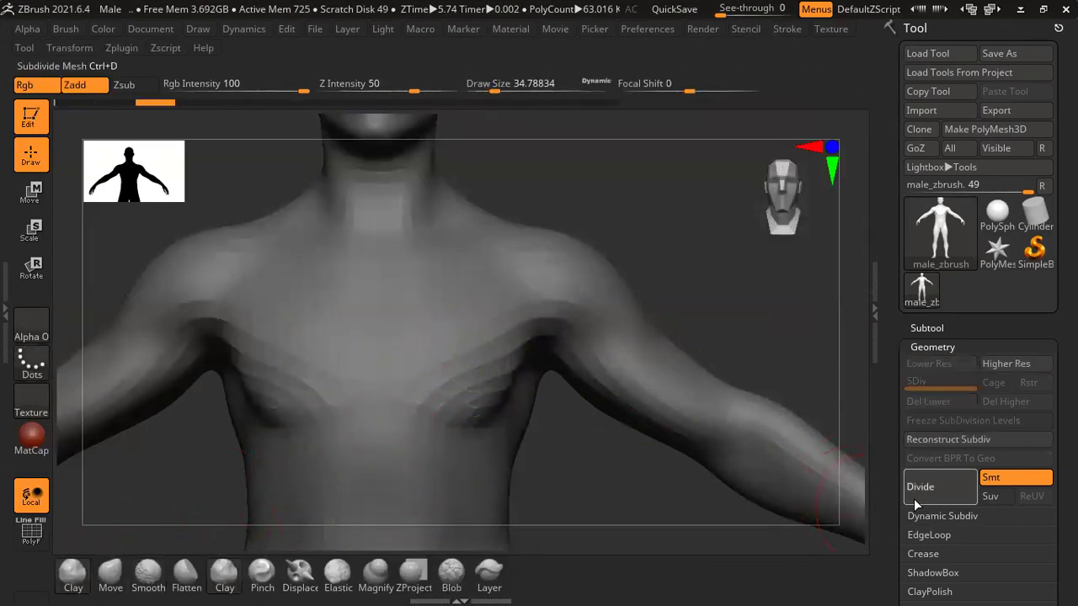
click(916, 502)
- Select the ClayBuildup brush from the library and shrink its draw size to about 18
key(b)
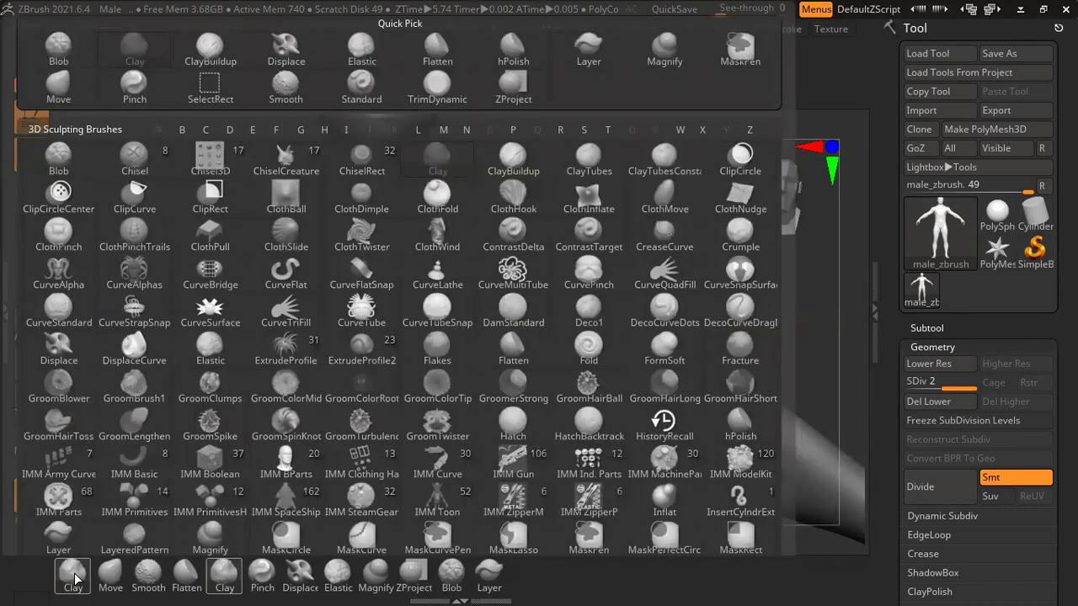
key(c)
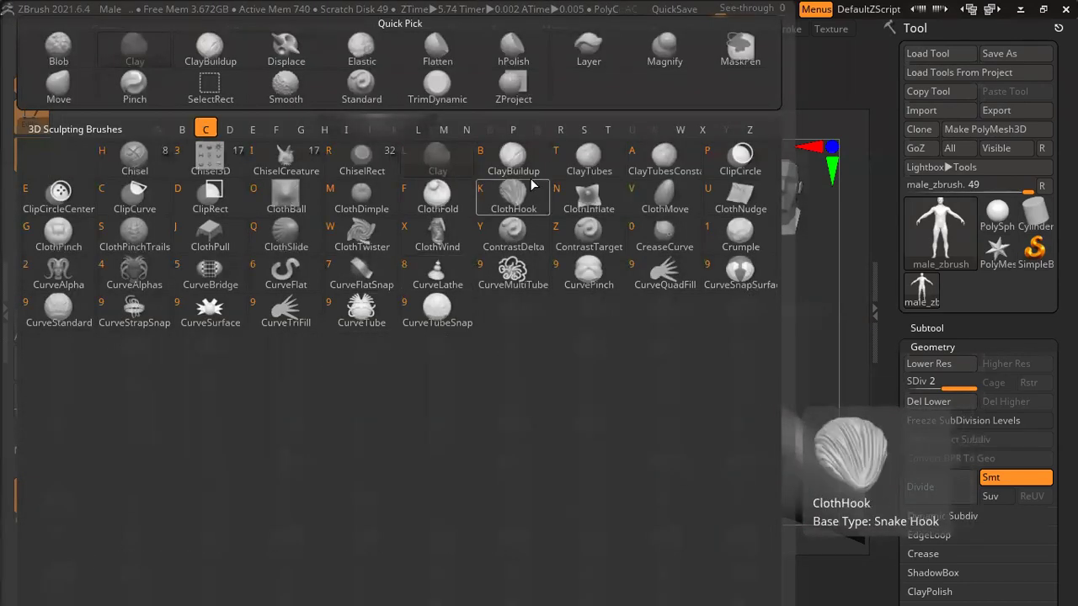
key(b)
key(space)
mouse_move(659, 205)
mouse_down()
mouse_move(694, 205)
mouse_move(674, 207)
mouse_move(657, 185)
mouse_move(717, 173)
mouse_move(631, 188)
mouse_move(812, 304)
mouse_up()
key(space)
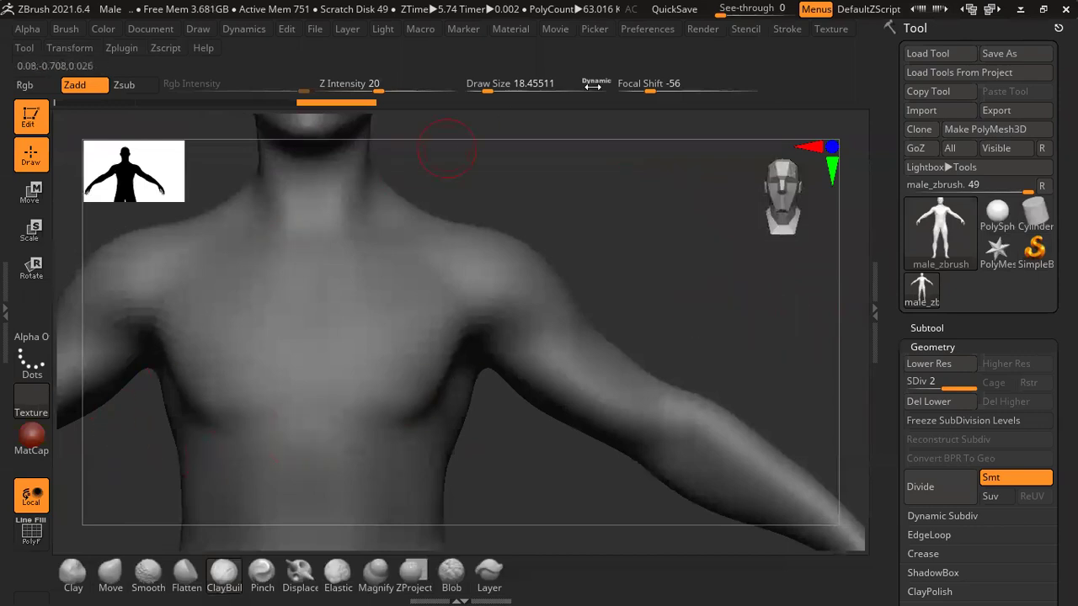
- Float the Tool settings palette and bring up the Transform menu's symmetry options
click(745, 28)
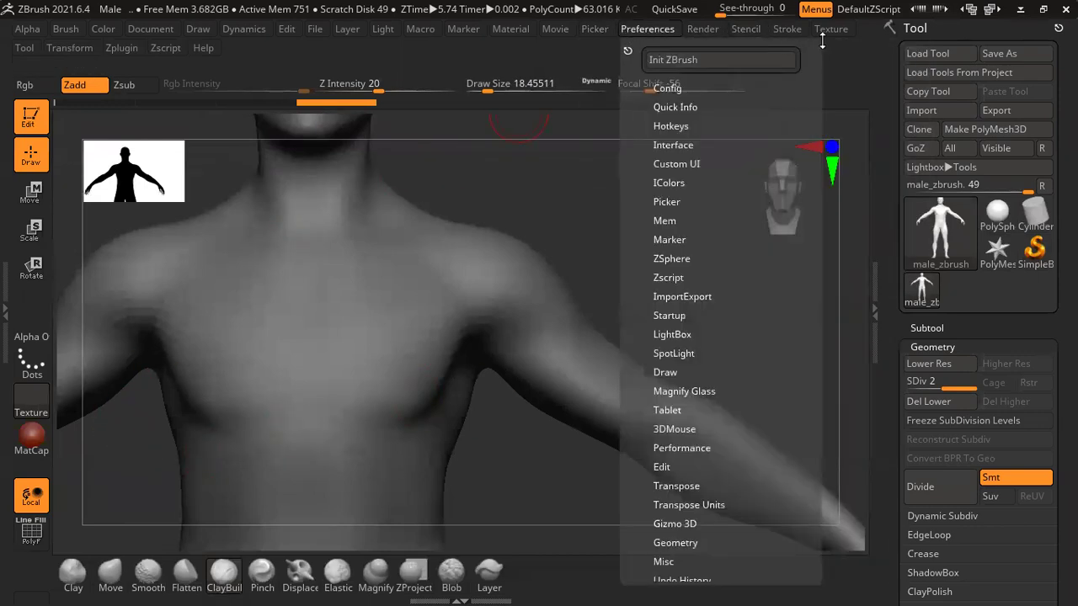
click(25, 48)
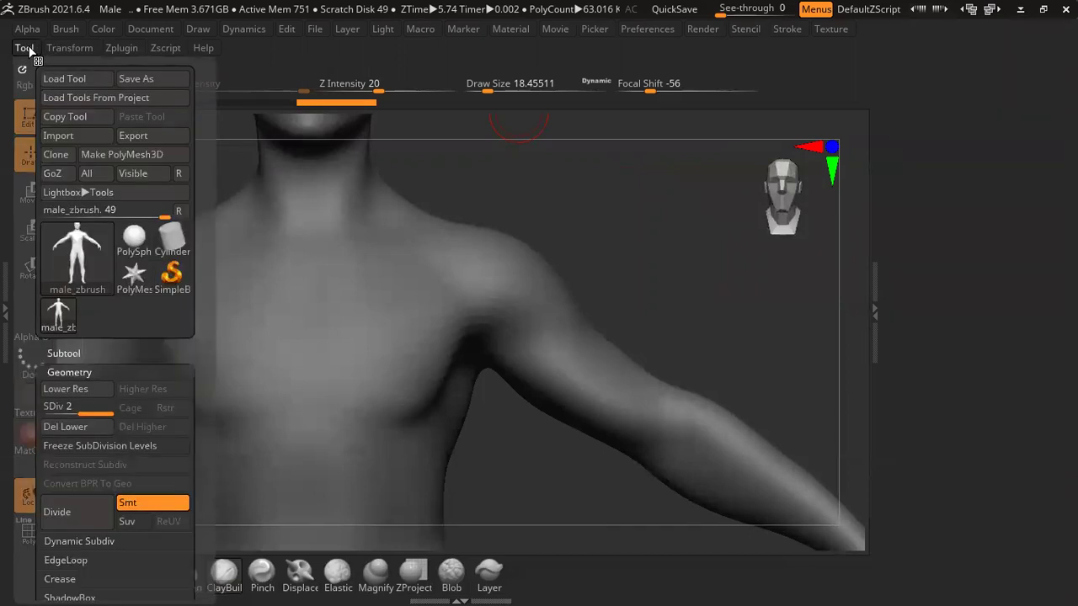
scroll(142, 346, down, 5)
scroll(142, 345, up, 5)
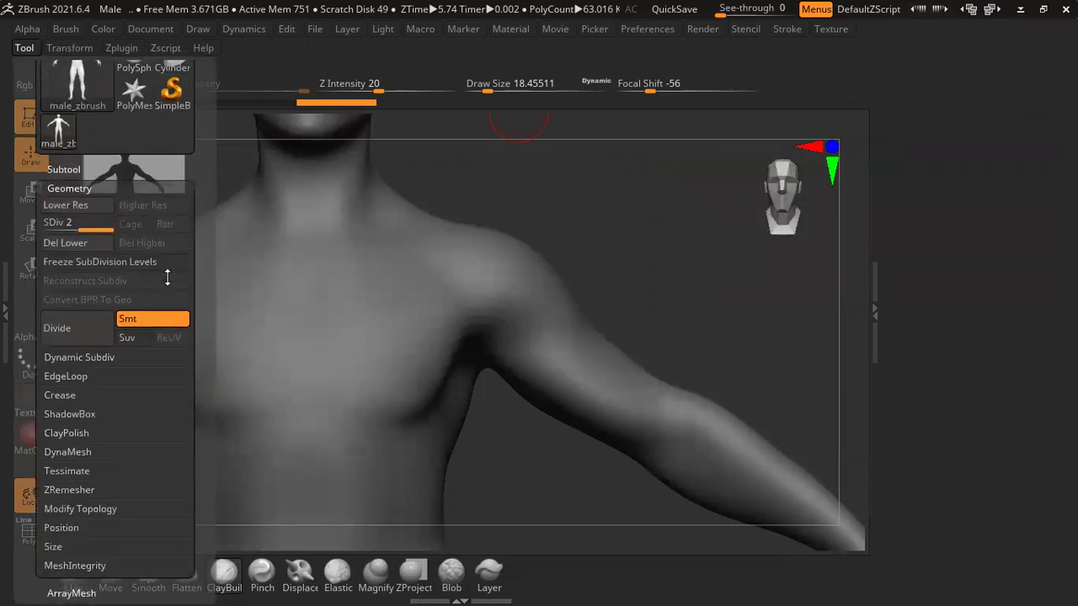
drag(22, 70, 977, 33)
click(840, 32)
mouse_move(703, 28)
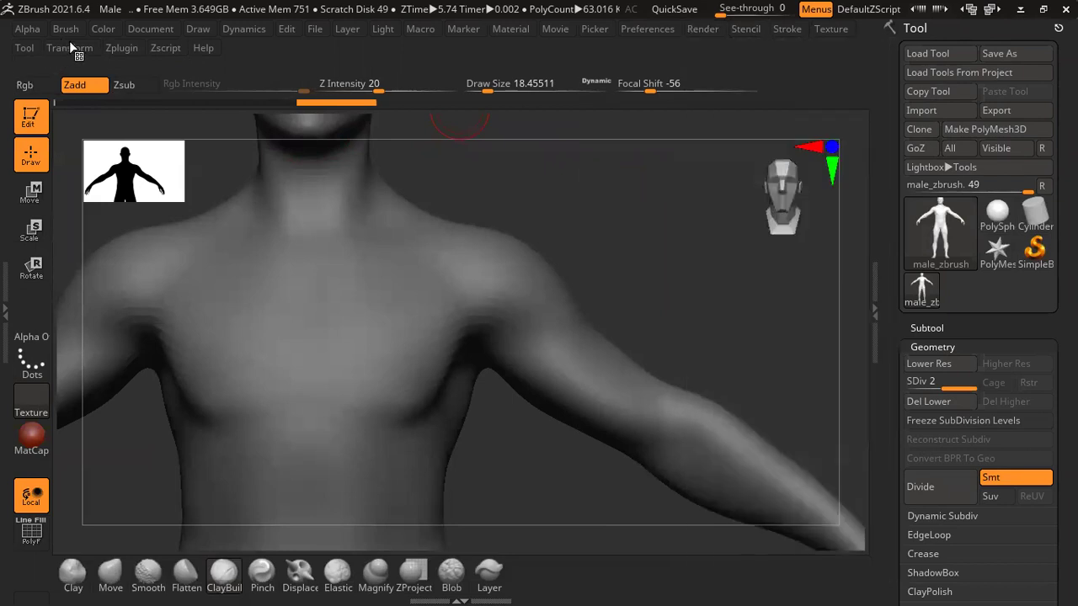
click(70, 48)
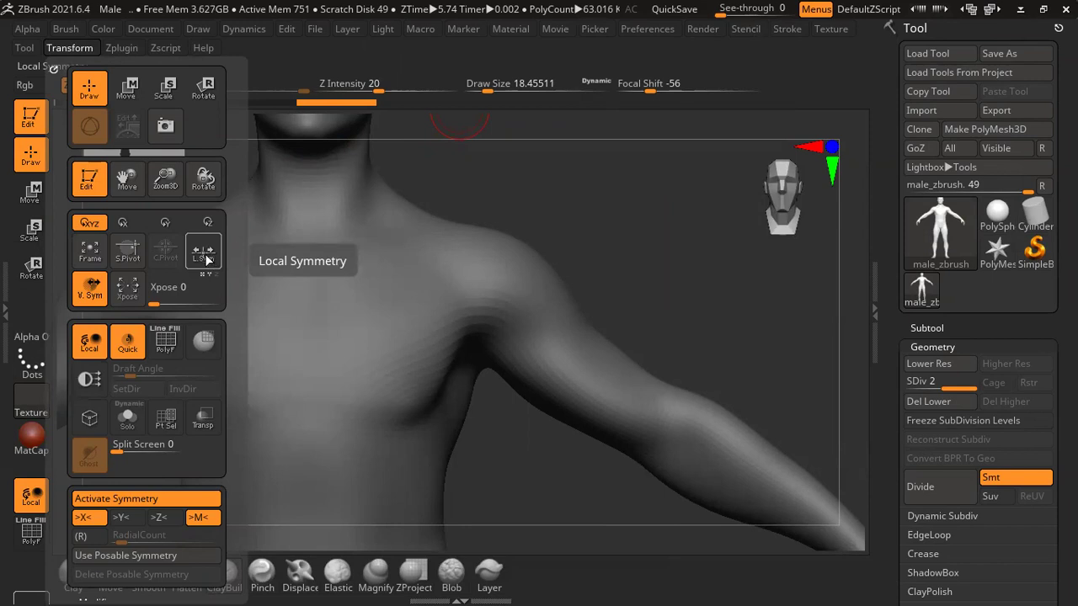
- Frame the chest in a three-quarter view with ClayBuildup active at a size of about 33
mouse_move(645, 199)
mouse_down()
mouse_move(666, 198)
mouse_move(661, 174)
mouse_up()
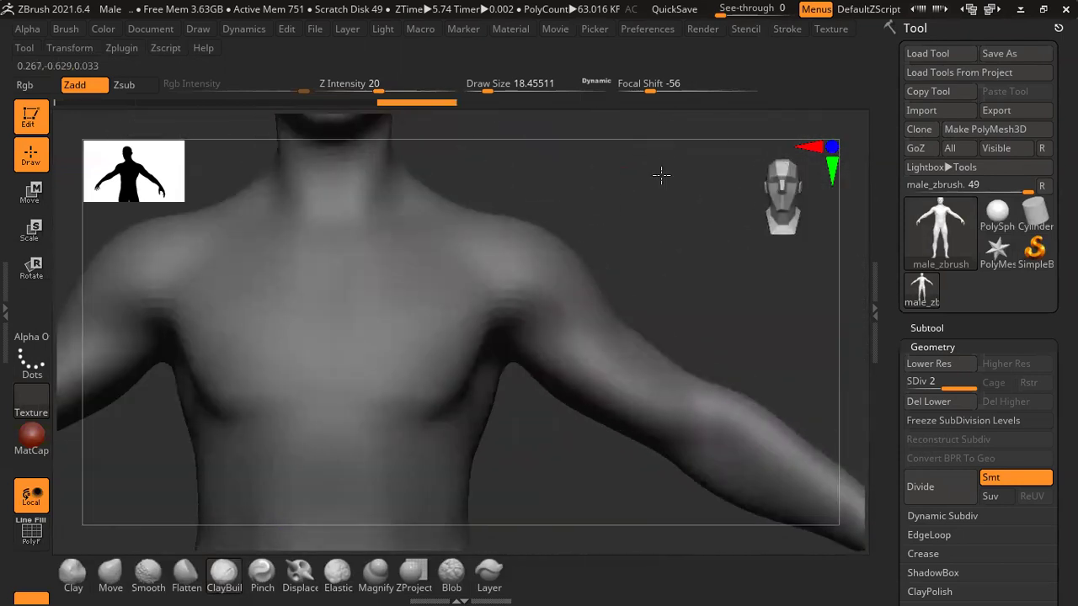
mouse_move(578, 298)
alt+mouse_down()
mouse_move(659, 222)
mouse_move(633, 150)
alt+mouse_up()
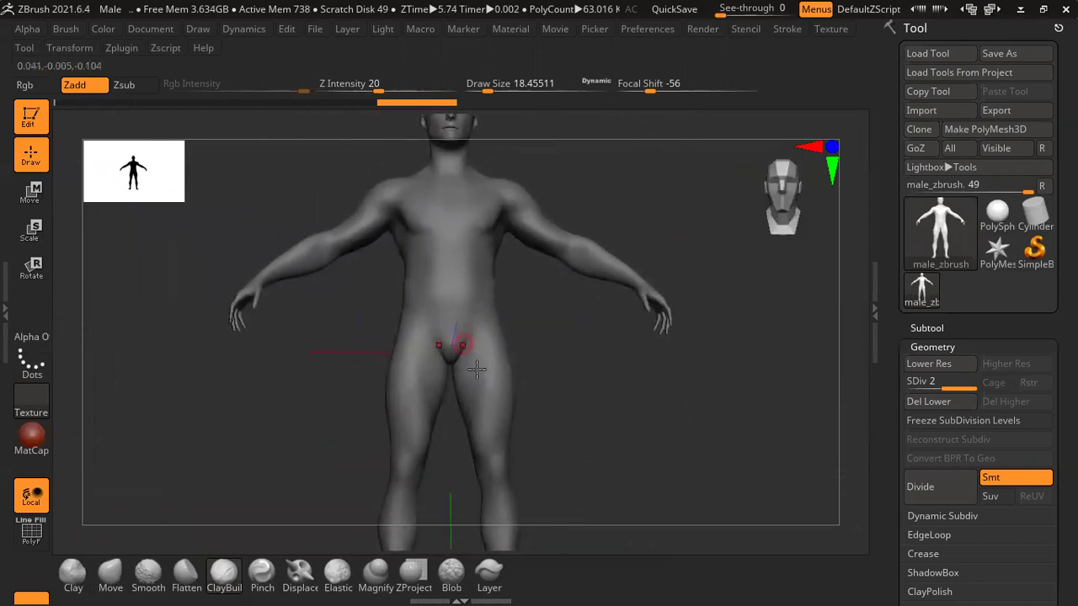
drag(556, 392, 525, 232)
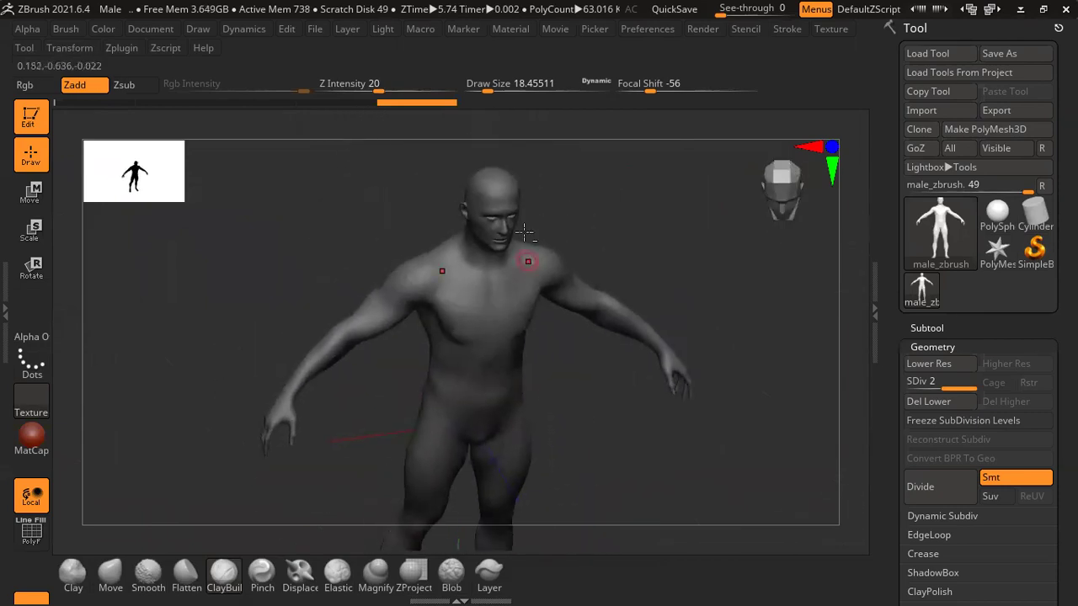
mouse_move(544, 196)
mouse_down()
mouse_move(650, 174)
mouse_move(665, 269)
mouse_move(581, 199)
mouse_move(657, 198)
mouse_move(631, 289)
mouse_move(614, 197)
mouse_move(645, 207)
mouse_move(671, 189)
mouse_up()
key(b)
key(c)
key(b)
mouse_move(702, 226)
alt+mouse_down()
mouse_move(498, 216)
mouse_move(523, 320)
mouse_move(558, 237)
mouse_move(536, 204)
mouse_move(445, 307)
alt+mouse_up()
key(space)
key(space)
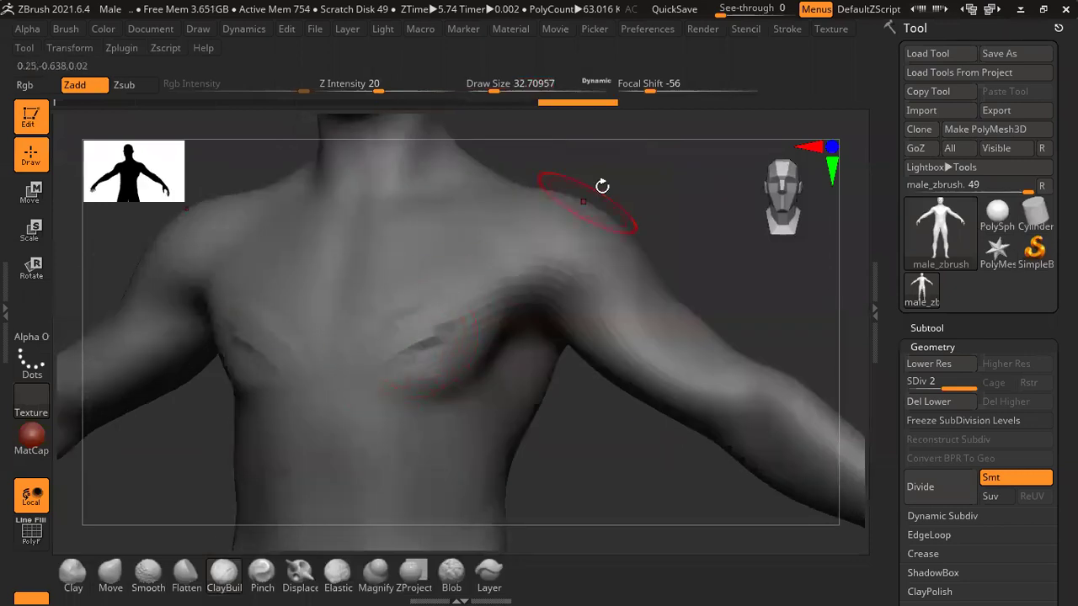
drag(601, 186, 445, 276)
- Build up the chest near the sternum with symmetric clay strokes and smooth the upper-chest creases
mouse_move(342, 346)
mouse_down()
mouse_move(356, 291)
mouse_move(396, 255)
mouse_move(485, 248)
mouse_up()
mouse_move(578, 212)
mouse_down()
mouse_move(393, 236)
mouse_move(286, 306)
mouse_move(551, 219)
mouse_move(335, 260)
mouse_up()
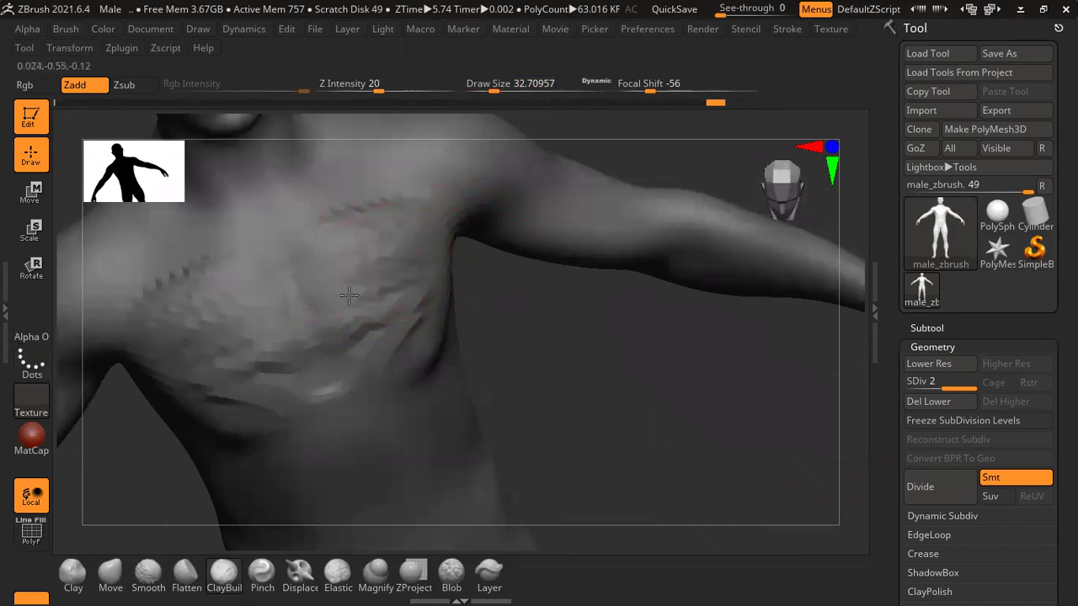
drag(334, 264, 322, 322)
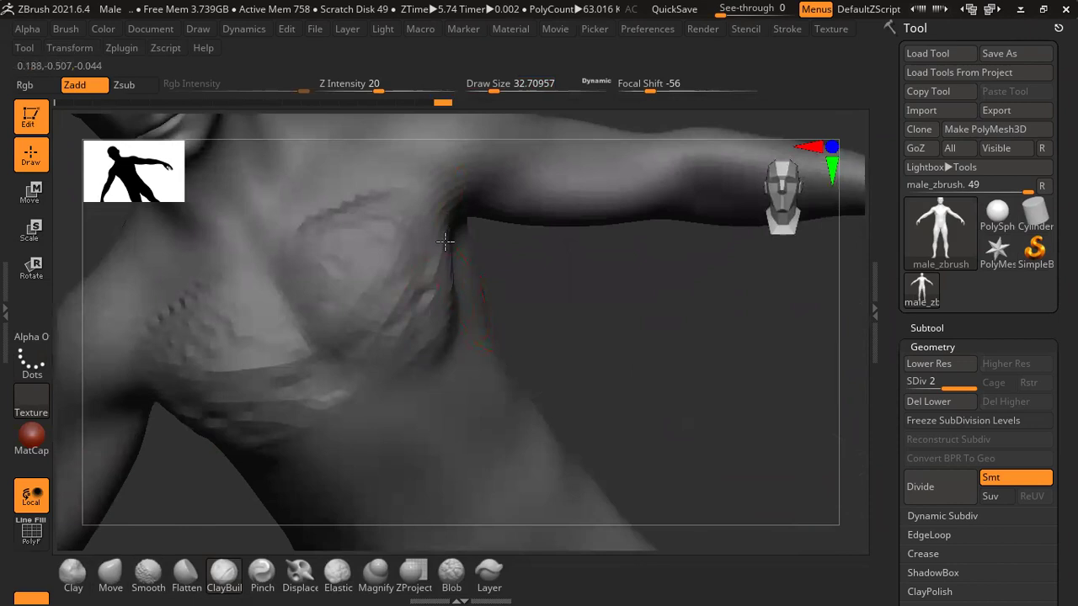
key(ctrl+shift+z)
key(ctrl+shift+z)
key(ctrl+shift+z)
key(ctrl+shift+z)
drag(419, 298, 336, 240)
key(ctrl+shift+z)
key(ctrl+shift+z)
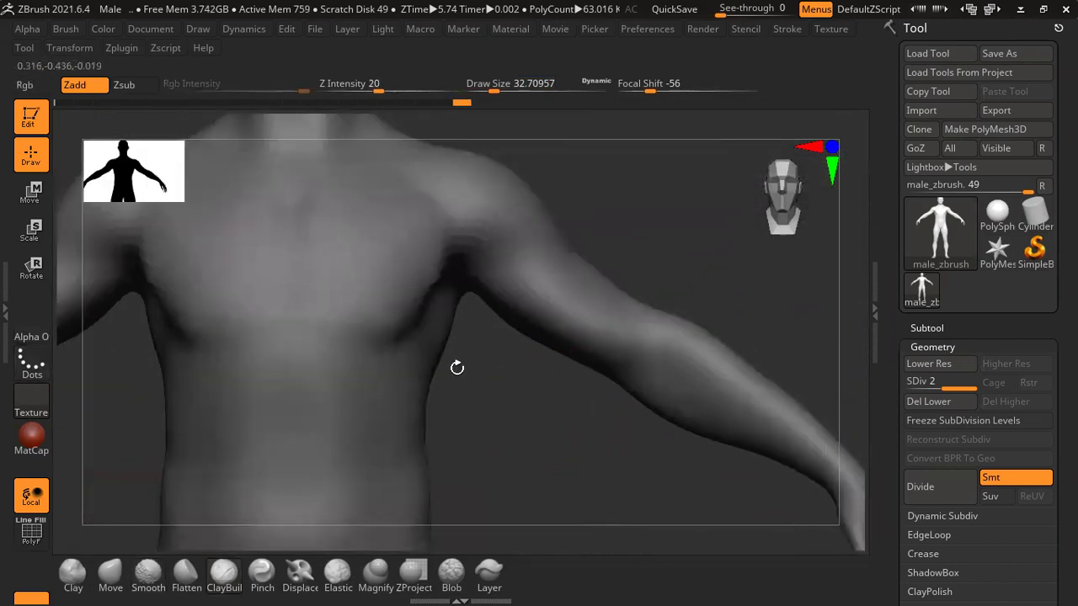
key(ctrl+shift+z)
key(ctrl+shift+z)
- Test the ClayTubes brush on pecs, sternum, shoulder and abdomen, then undo the abdomen strokes
click(73, 575)
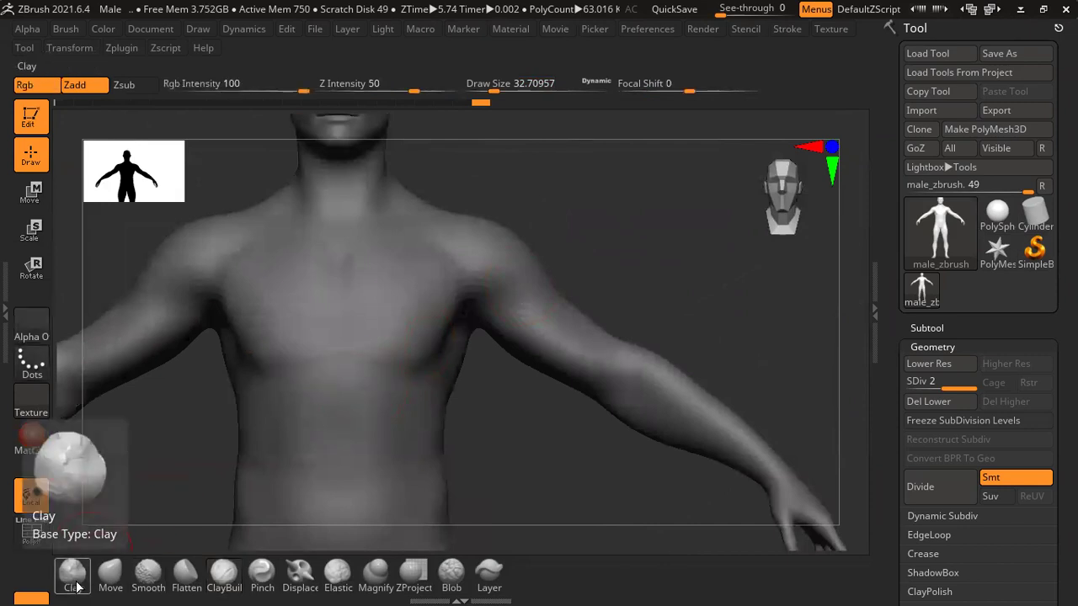
key(b)
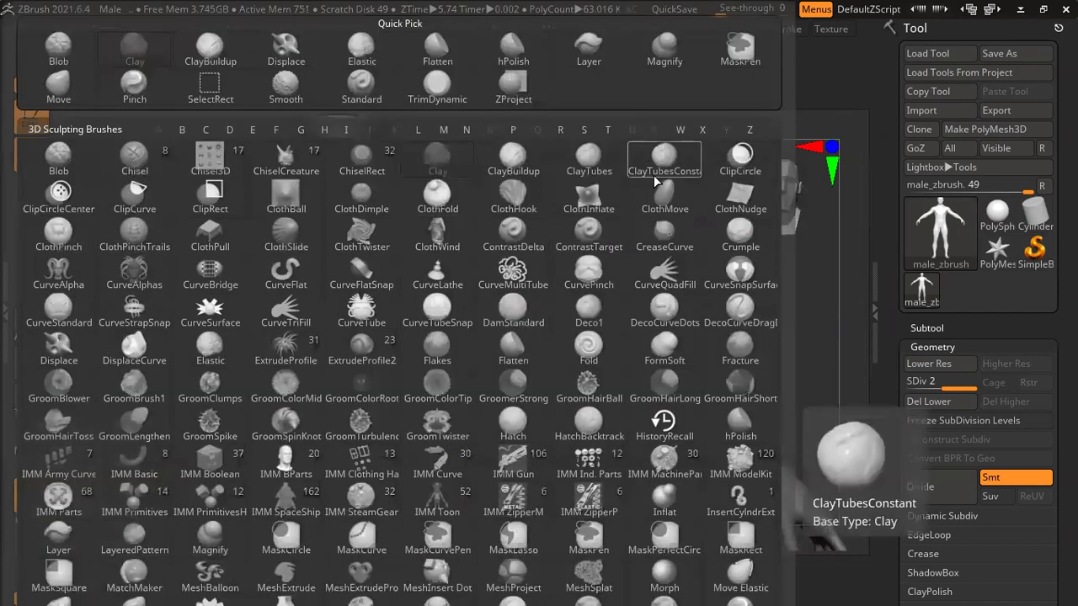
click(661, 166)
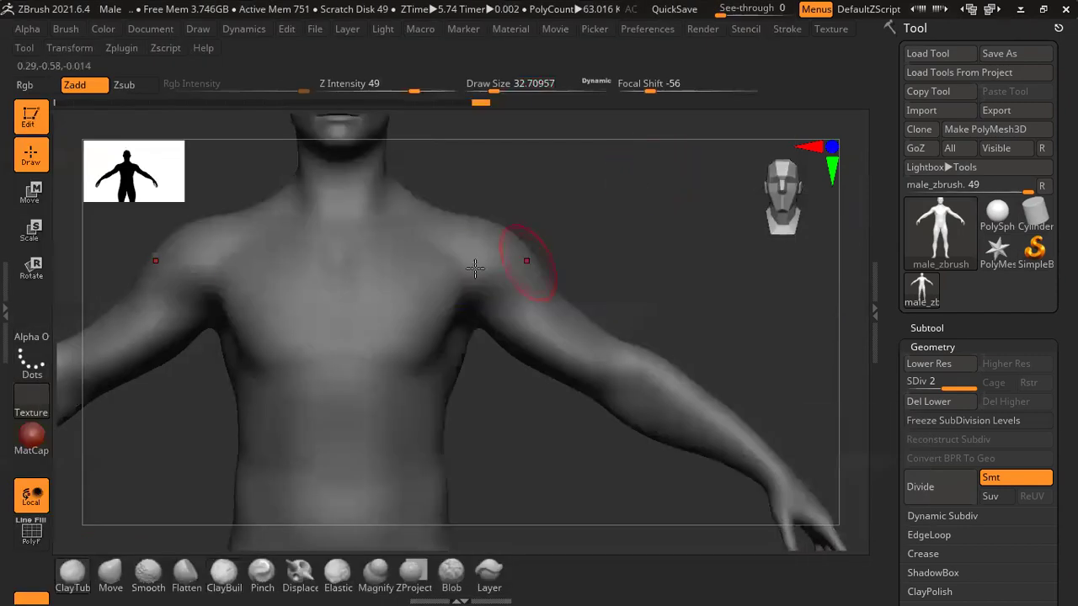
drag(444, 310, 355, 487)
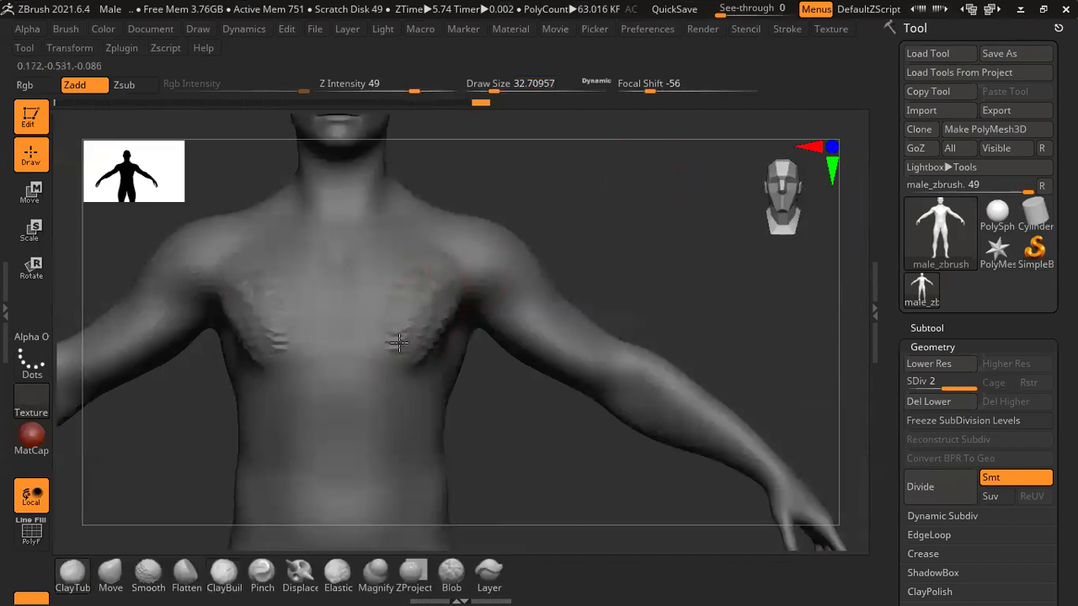
mouse_move(618, 258)
mouse_down()
mouse_move(664, 215)
mouse_move(614, 210)
mouse_up()
click(555, 210)
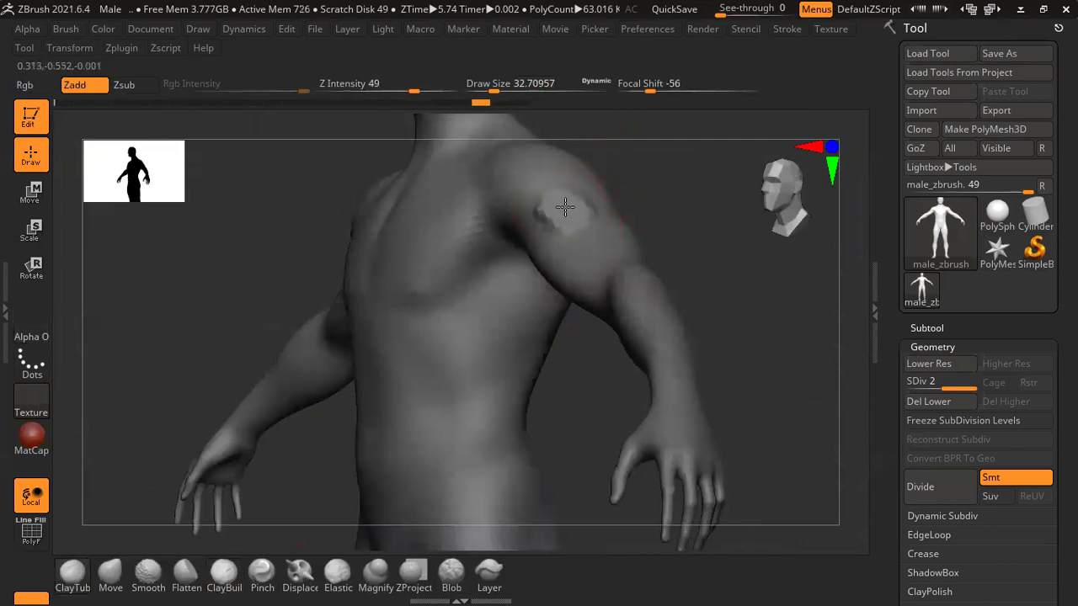
mouse_move(621, 173)
mouse_down()
mouse_move(396, 325)
mouse_move(433, 366)
mouse_up()
right_drag(433, 365, 488, 385)
mouse_move(489, 385)
mouse_down()
mouse_move(522, 361)
mouse_move(571, 377)
mouse_up()
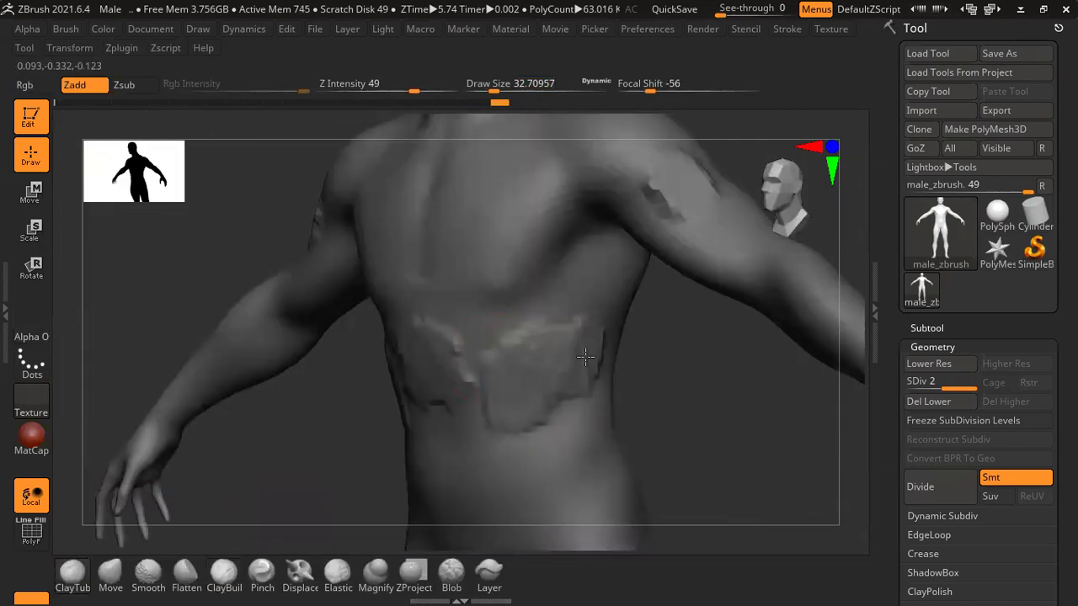
key(ctrl+z)
key(ctrl+z)
key(ctrl+z)
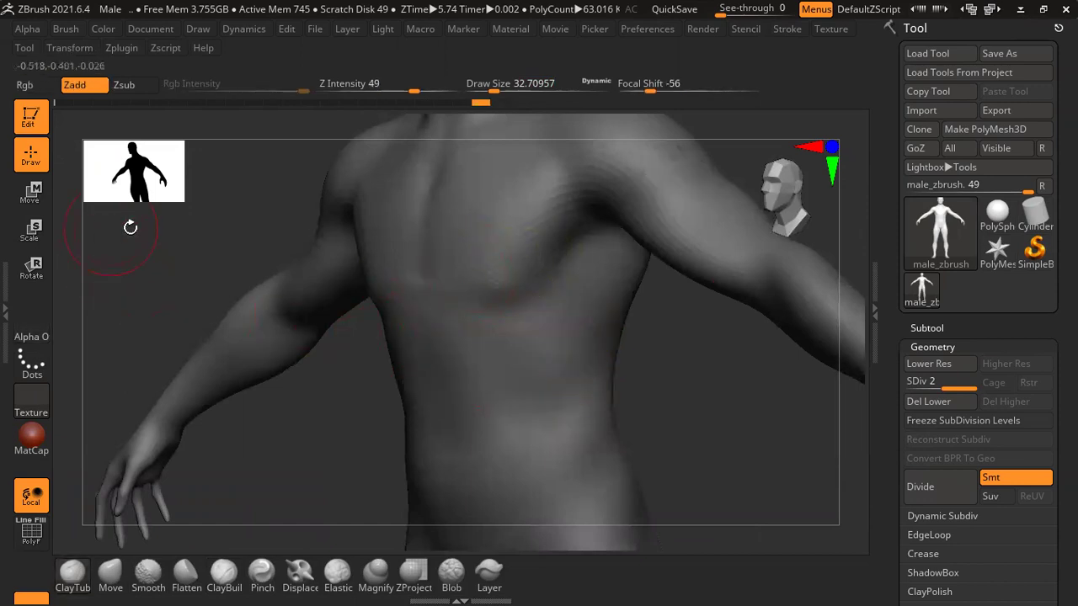
- Select ClayTubesConstant and raise its Z Intensity from 49 to 60
click(75, 574)
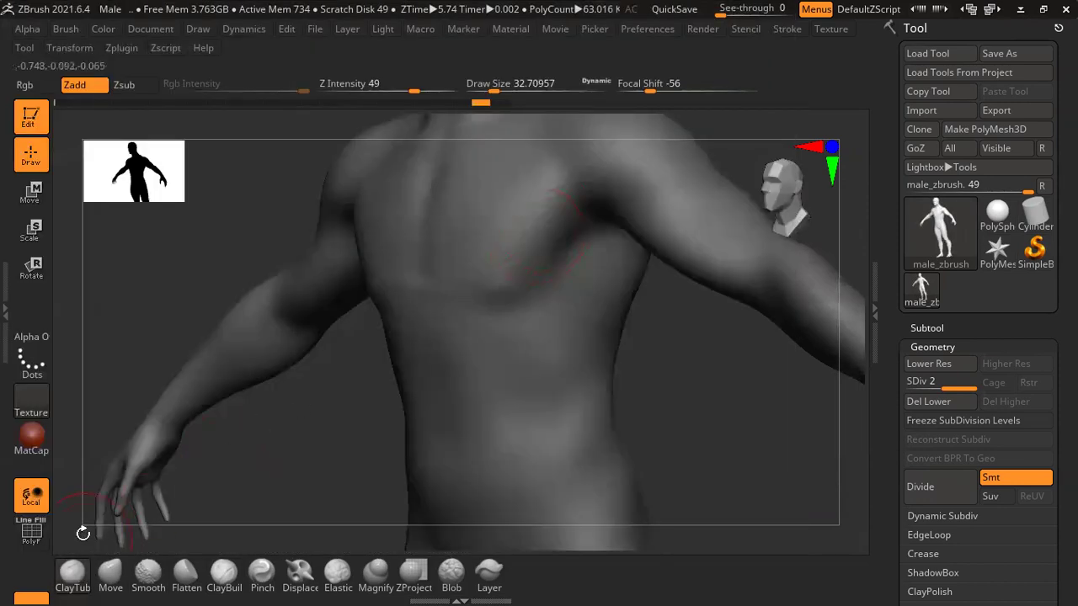
key(b)
key(c)
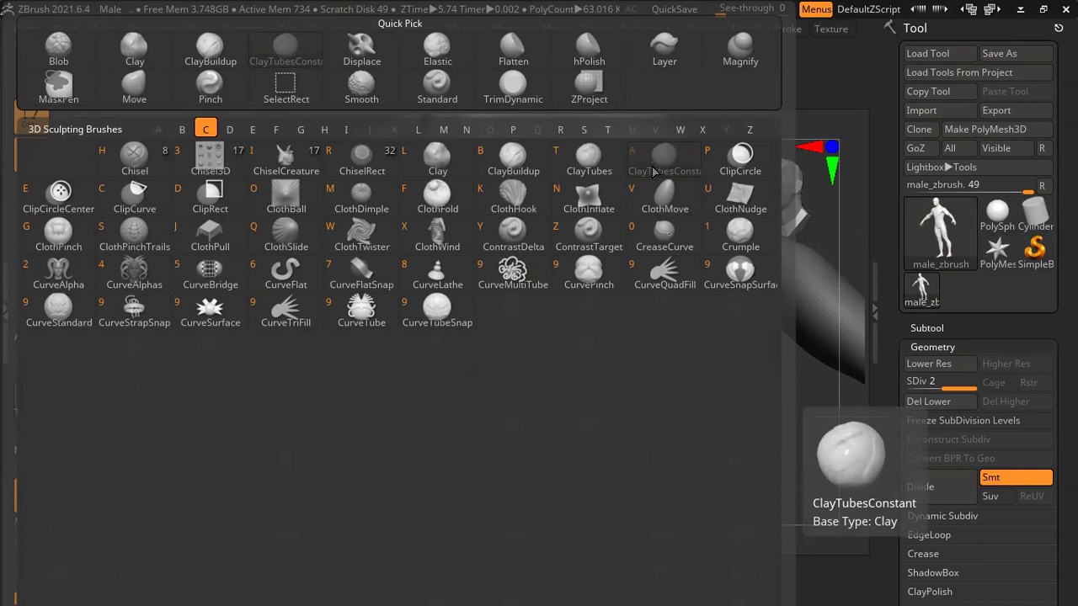
click(670, 152)
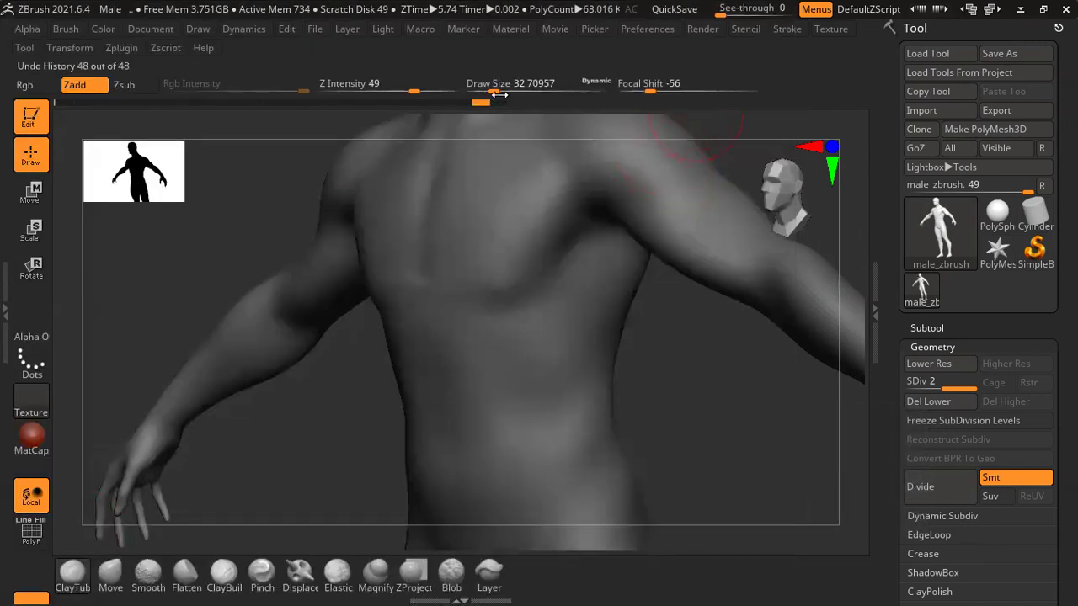
drag(402, 88, 433, 84)
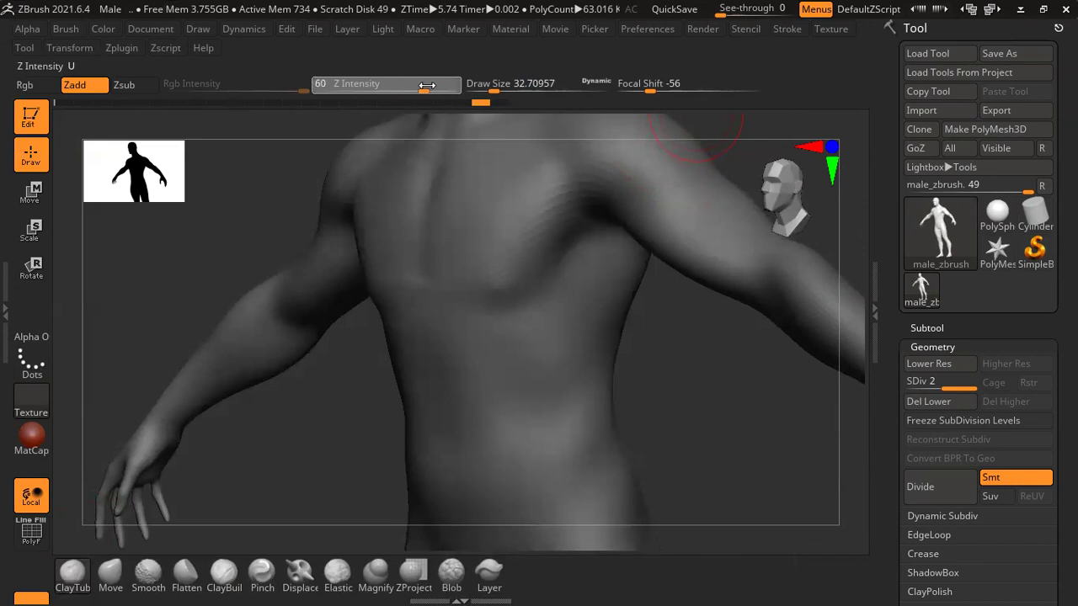
- Add rough clay strokes to the chest, then switch to the Blob brush past the undo-history warning
drag(453, 85, 450, 86)
mouse_move(505, 370)
mouse_down()
mouse_move(516, 320)
mouse_move(504, 383)
mouse_move(556, 337)
mouse_move(527, 359)
mouse_up()
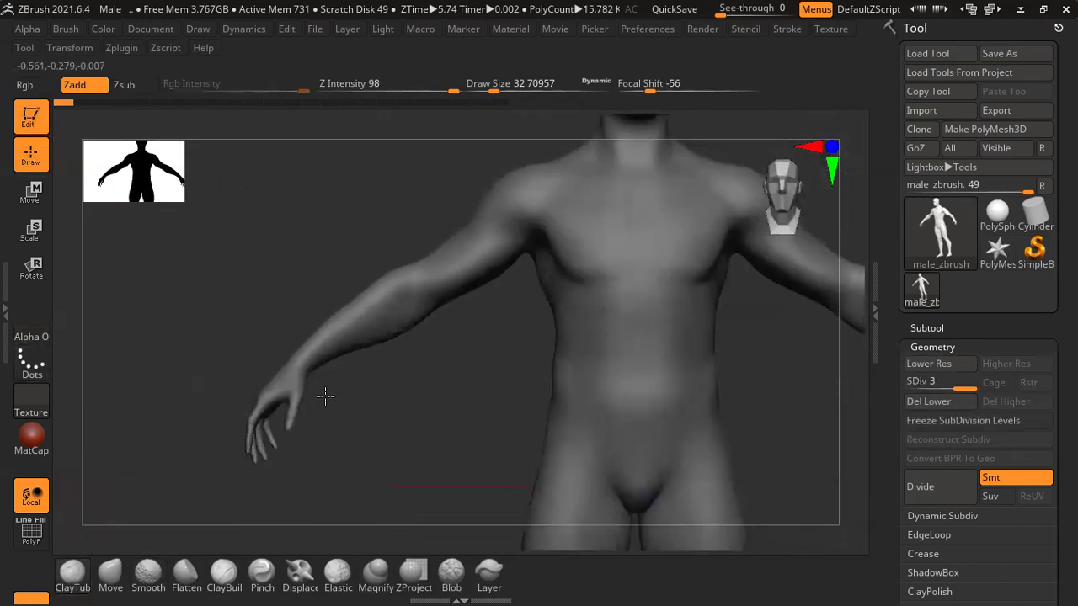
click(70, 581)
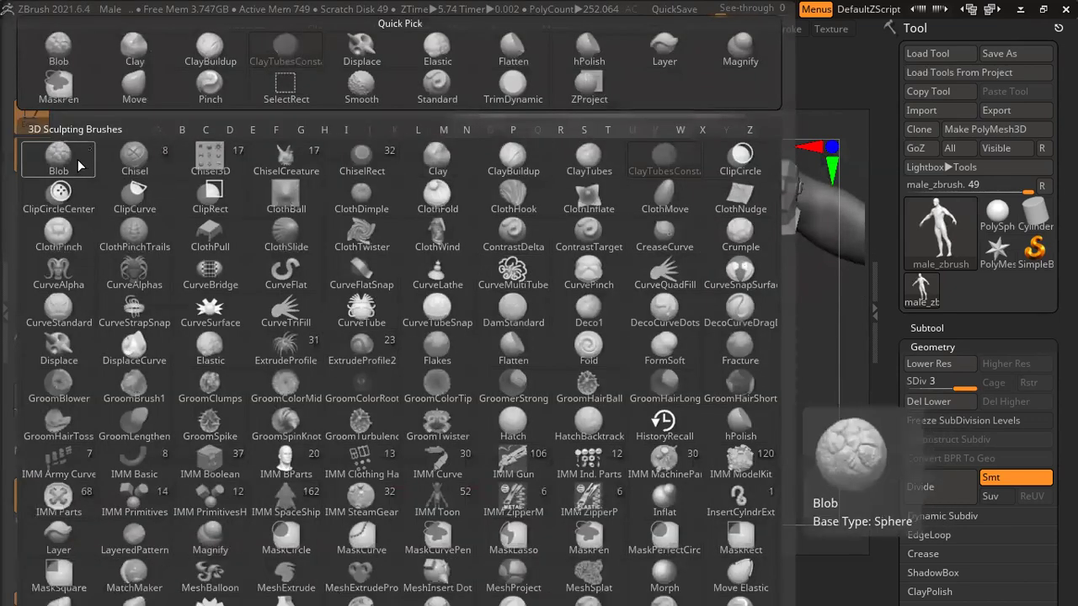
click(74, 159)
click(644, 297)
click(666, 346)
mouse_move(656, 407)
mouse_down()
mouse_move(748, 354)
mouse_move(708, 354)
mouse_move(722, 376)
mouse_move(820, 385)
mouse_move(662, 317)
mouse_move(696, 364)
mouse_up()
- Sculpt test blobs and small dabs on the chest and abdomen at varying brush sizes
key(space)
key(space)
drag(674, 328, 628, 329)
click(505, 284)
click(495, 363)
click(495, 373)
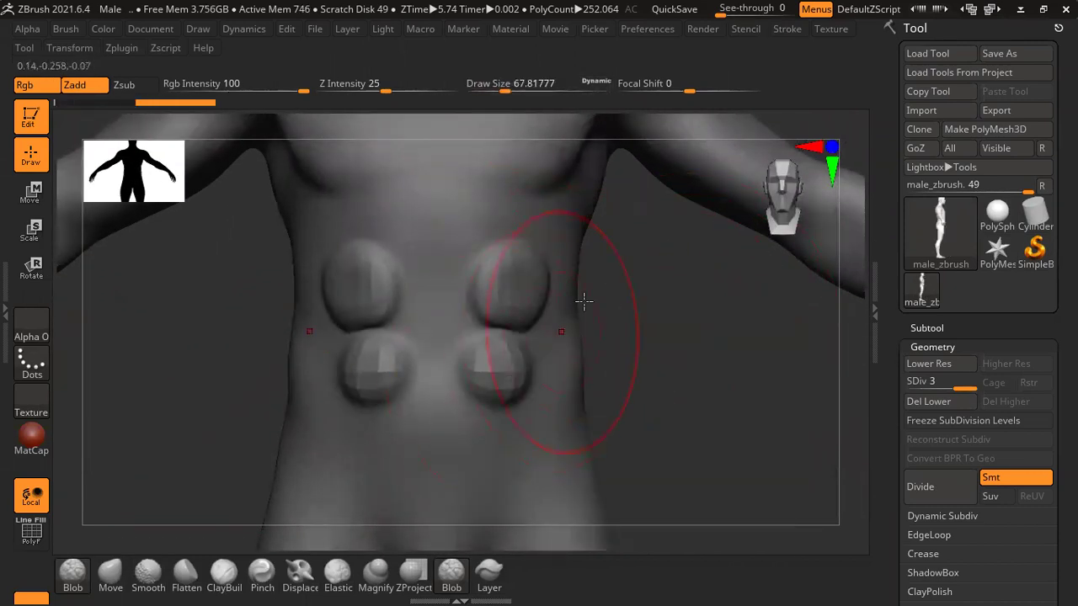
key(space)
drag(582, 301, 702, 323)
key(ctrl+z)
key(ctrl+z)
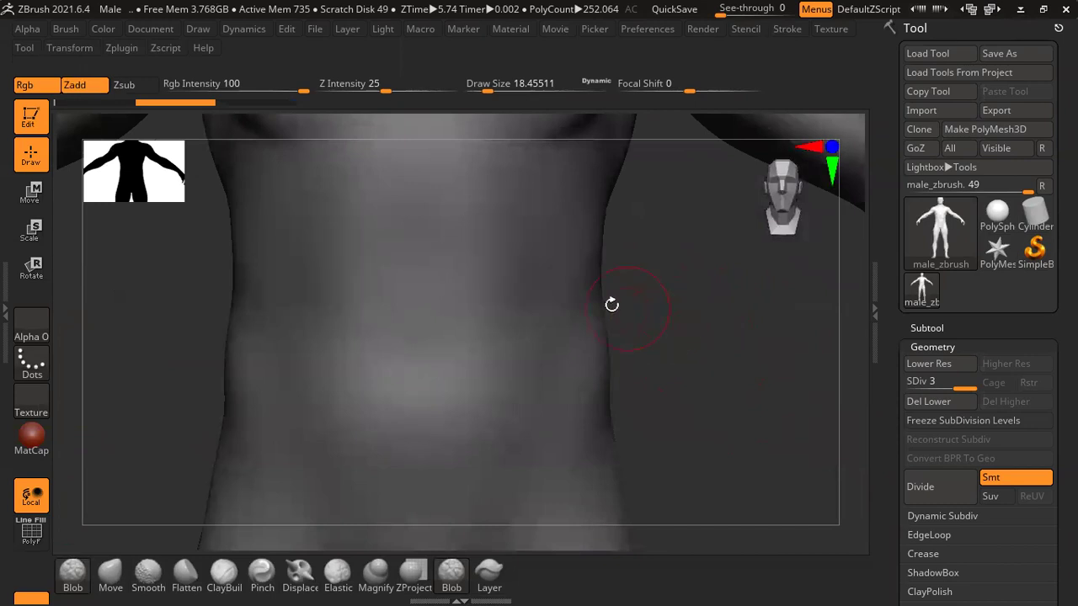
click(539, 314)
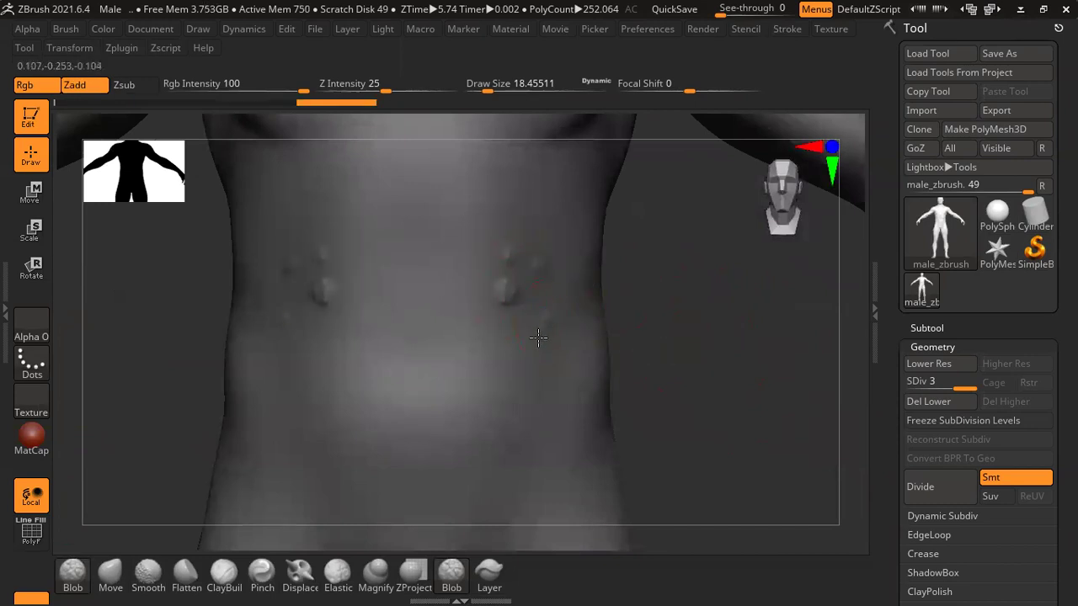
click(489, 336)
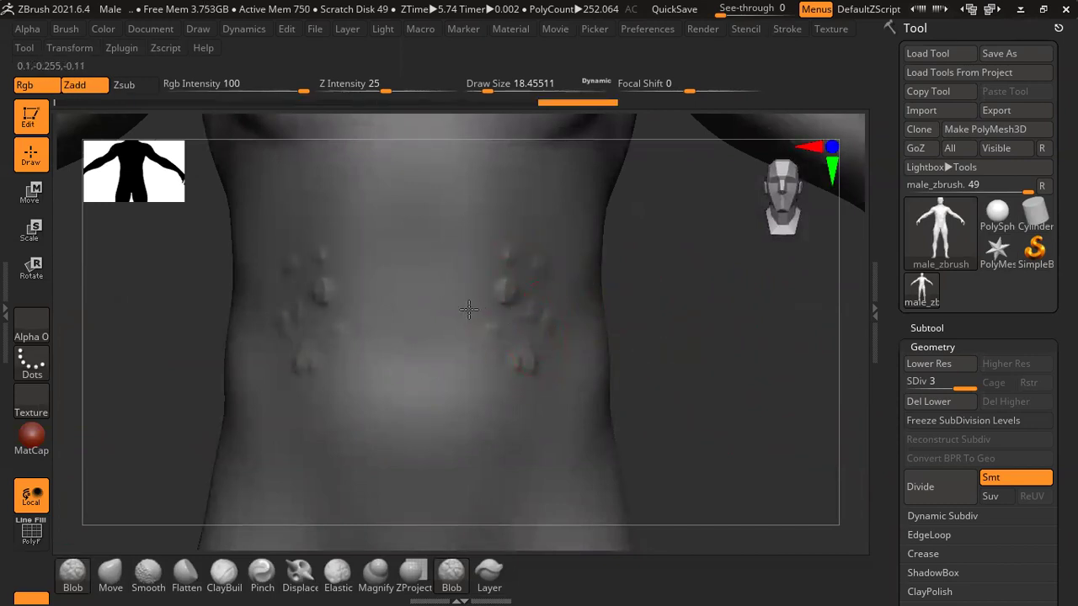
click(469, 263)
click(530, 246)
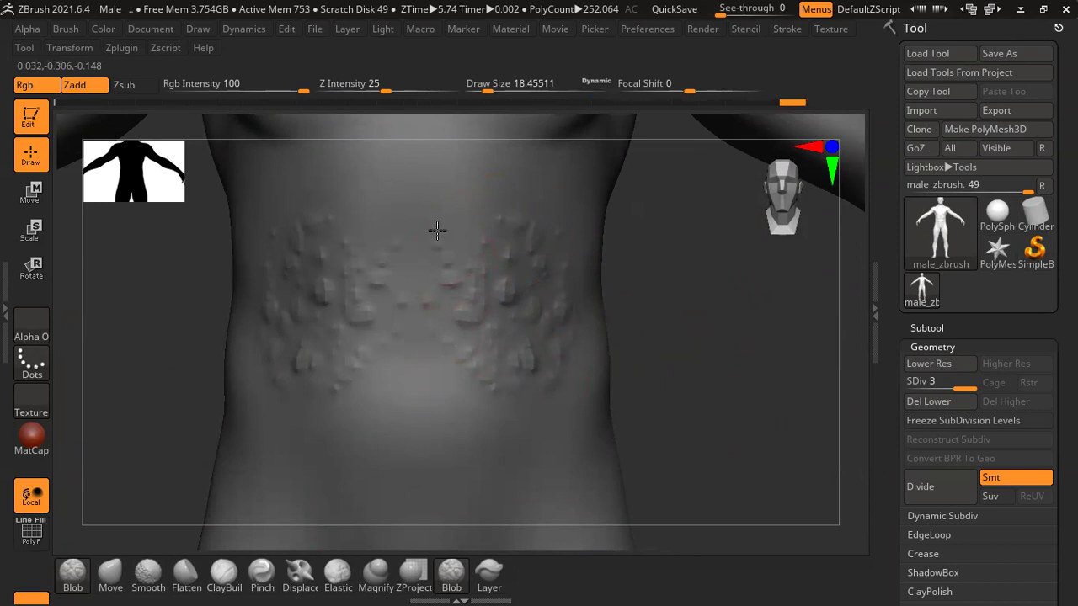
- Roll the undo history back to remove the blobs, leaving the torso smooth, and open the brush list
mouse_move(751, 374)
alt+mouse_down()
mouse_move(707, 278)
mouse_move(698, 426)
alt+mouse_up()
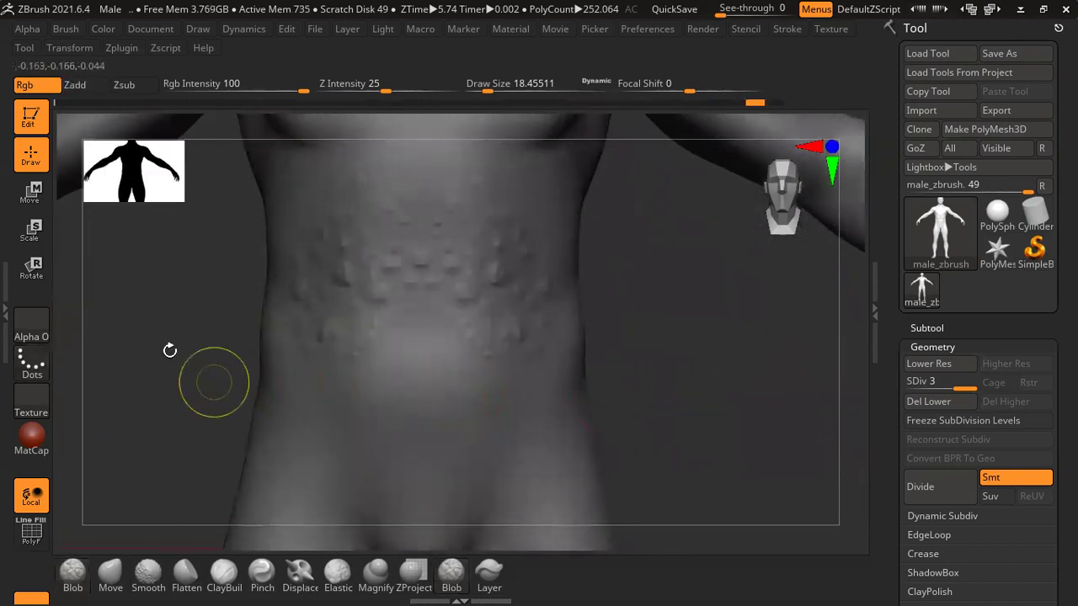
key(ctrl+z)
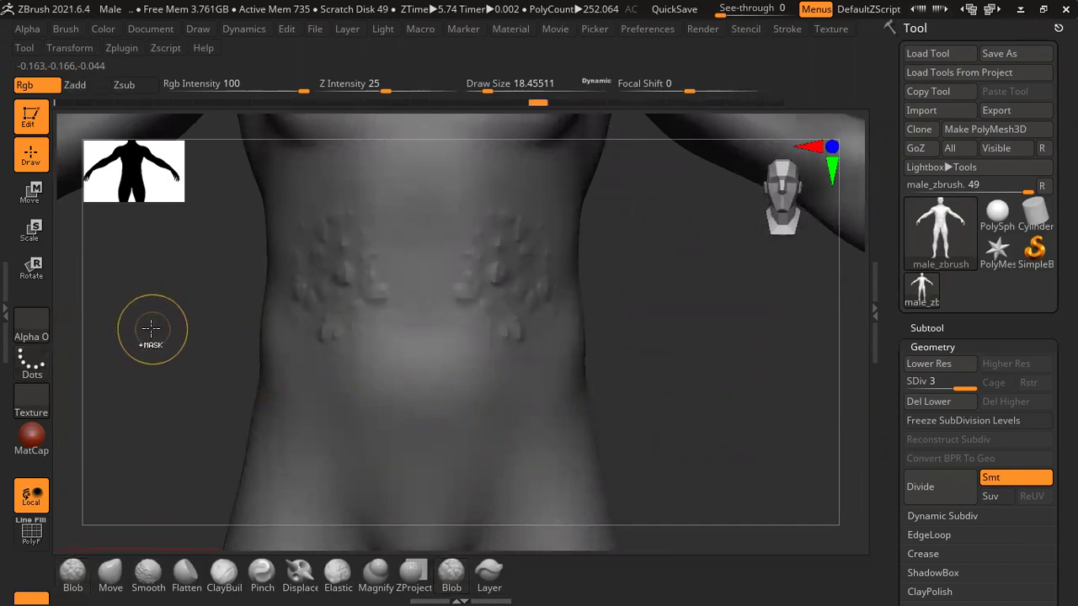
key(ctrl+z)
drag(300, 103, 152, 105)
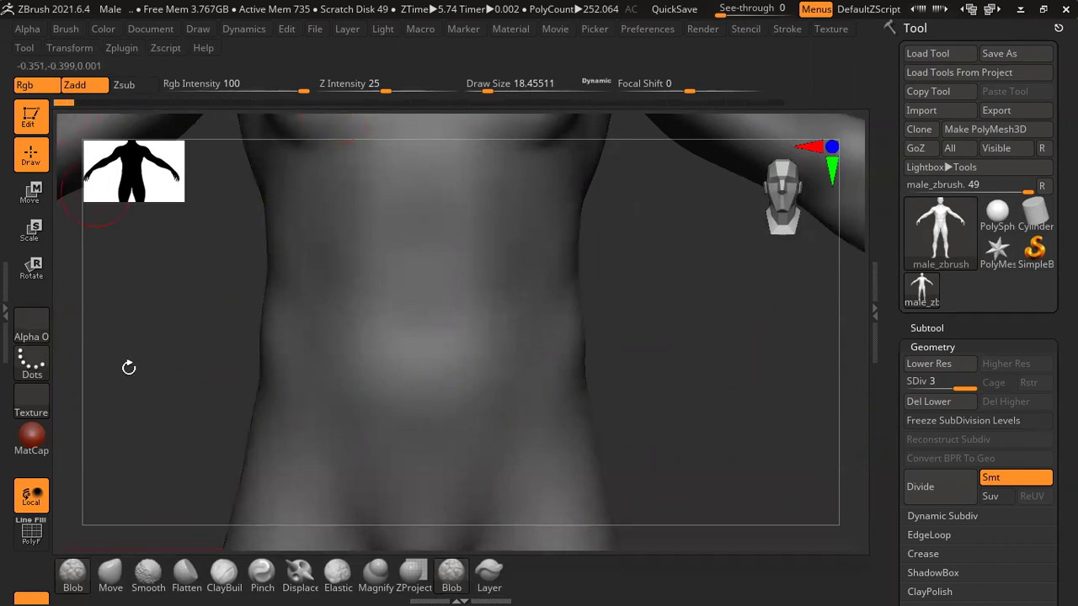
click(74, 587)
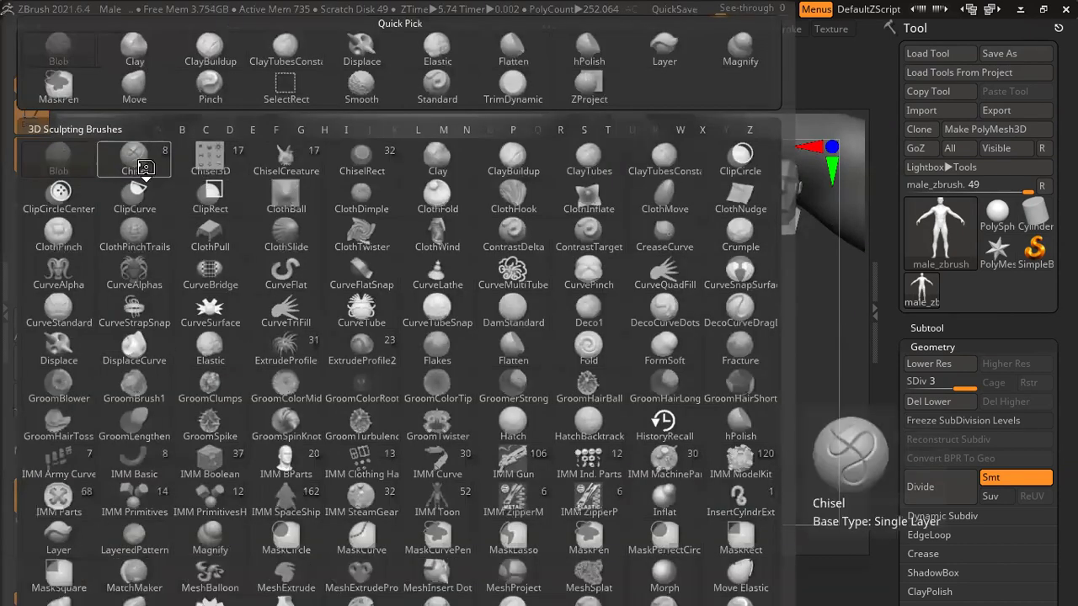
- Select the Chisel brush and carve test grooves down both sides of the chest
click(137, 160)
mouse_move(664, 341)
mouse_down()
mouse_move(645, 361)
mouse_move(374, 240)
mouse_up()
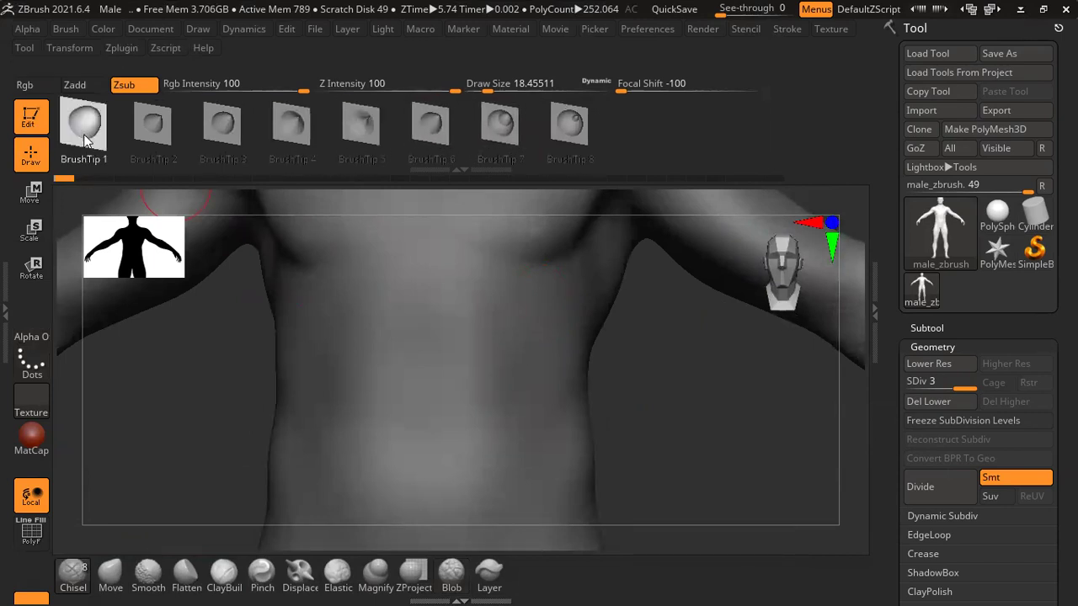
scroll(253, 126, down, 1)
drag(598, 395, 681, 393)
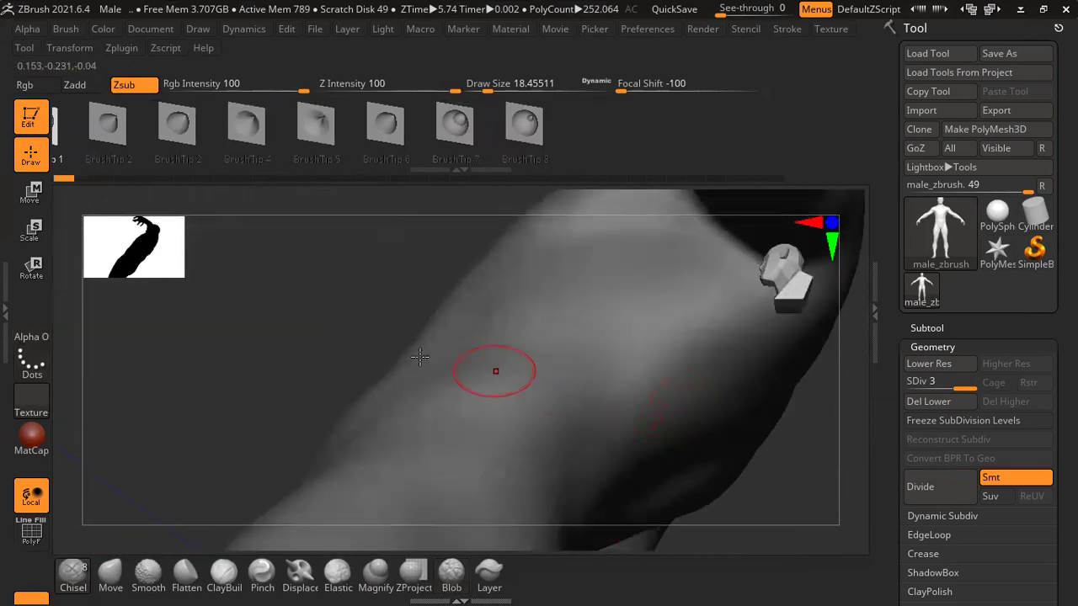
shift+drag(420, 357, 205, 240)
scroll(264, 135, up, 3)
scroll(264, 135, up, 1)
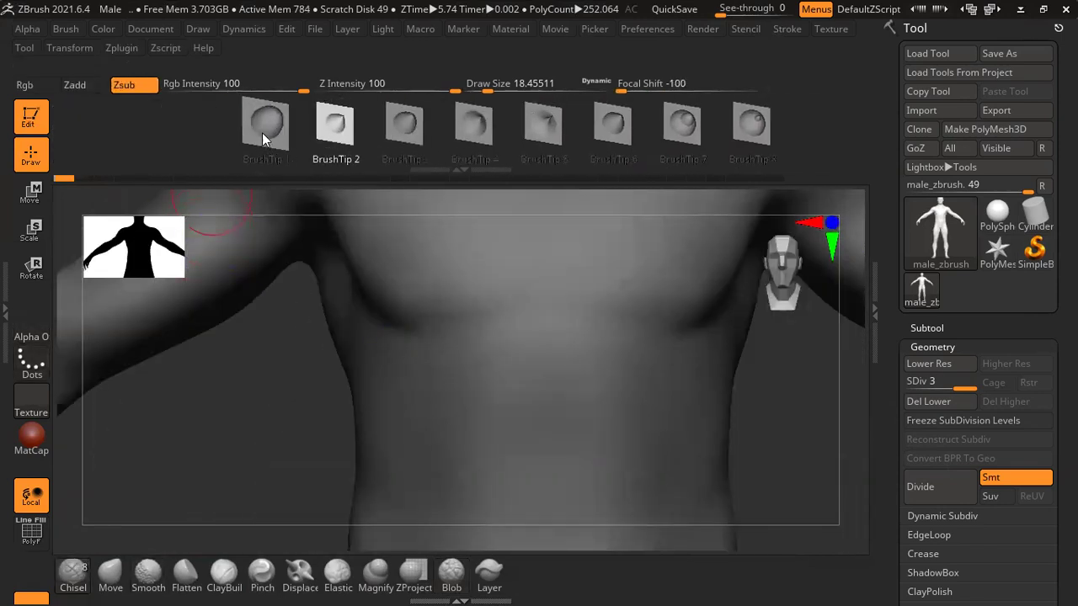
scroll(263, 137, down, 1)
mouse_move(222, 342)
mouse_down()
mouse_move(241, 404)
mouse_move(238, 347)
mouse_move(592, 427)
mouse_move(557, 290)
mouse_up()
mouse_move(499, 377)
mouse_down()
mouse_move(616, 541)
mouse_move(630, 516)
mouse_up()
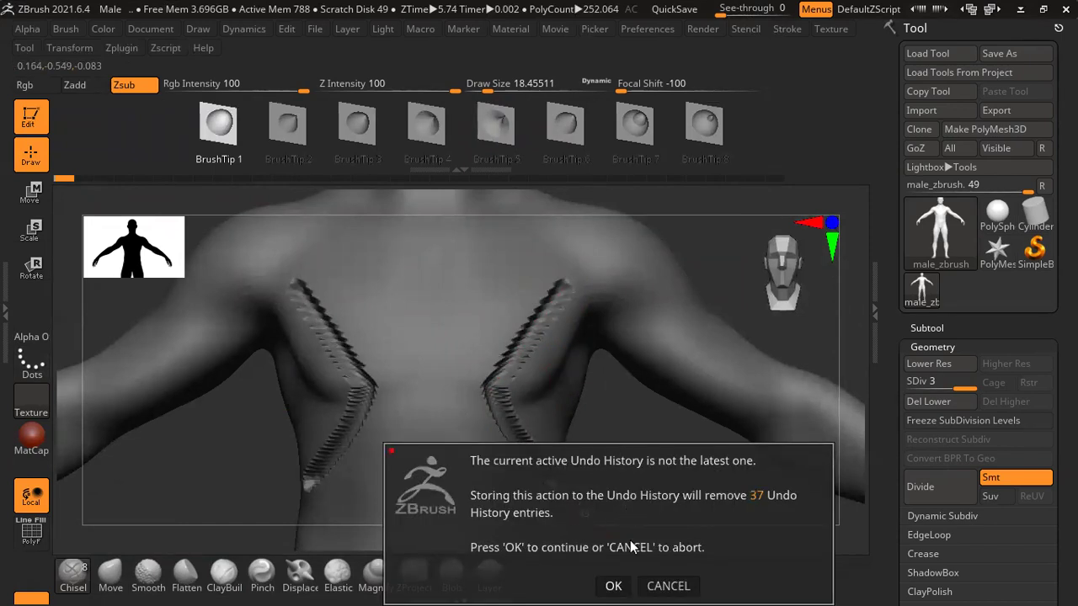
key(Return)
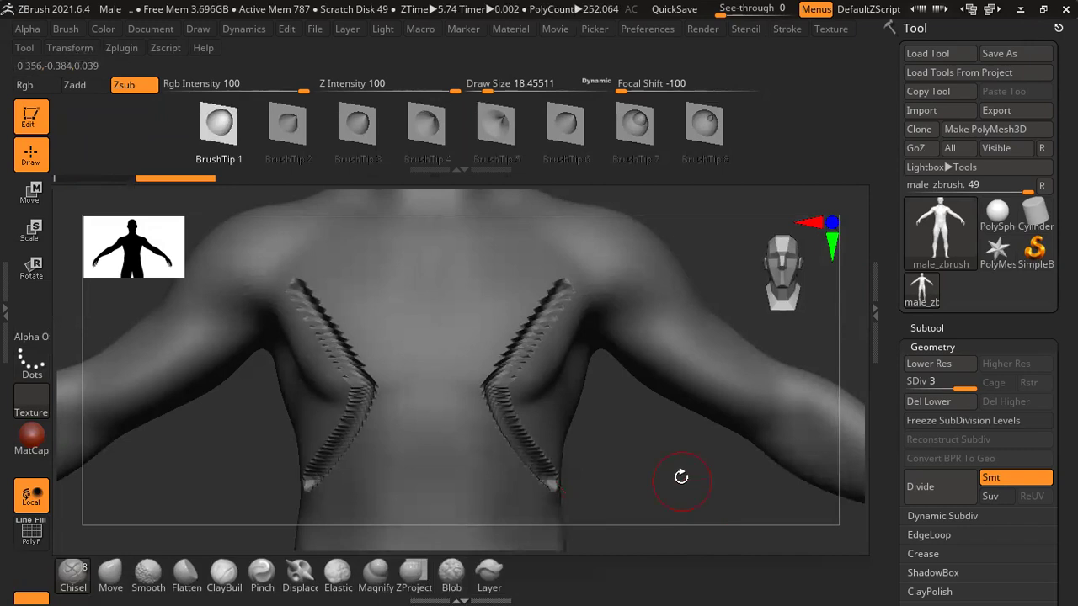
mouse_move(630, 495)
mouse_down()
mouse_move(692, 461)
mouse_move(666, 385)
mouse_up()
- Lower the Chisel brush to Draw Size 7.47 and Z Intensity 12
key(space)
drag(520, 309, 514, 308)
text(u)
text(12)
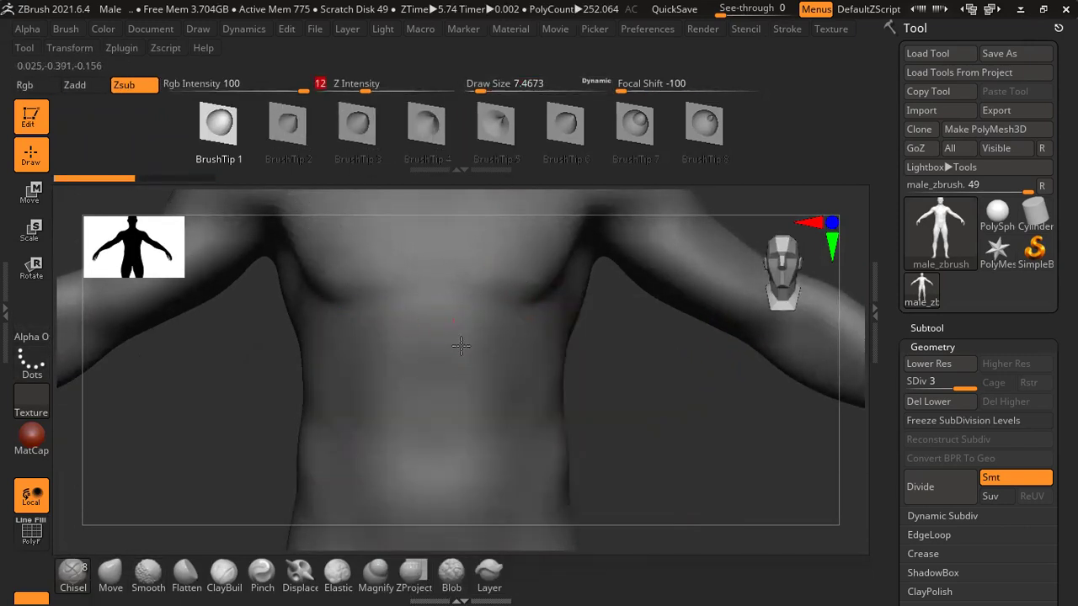
text(u)
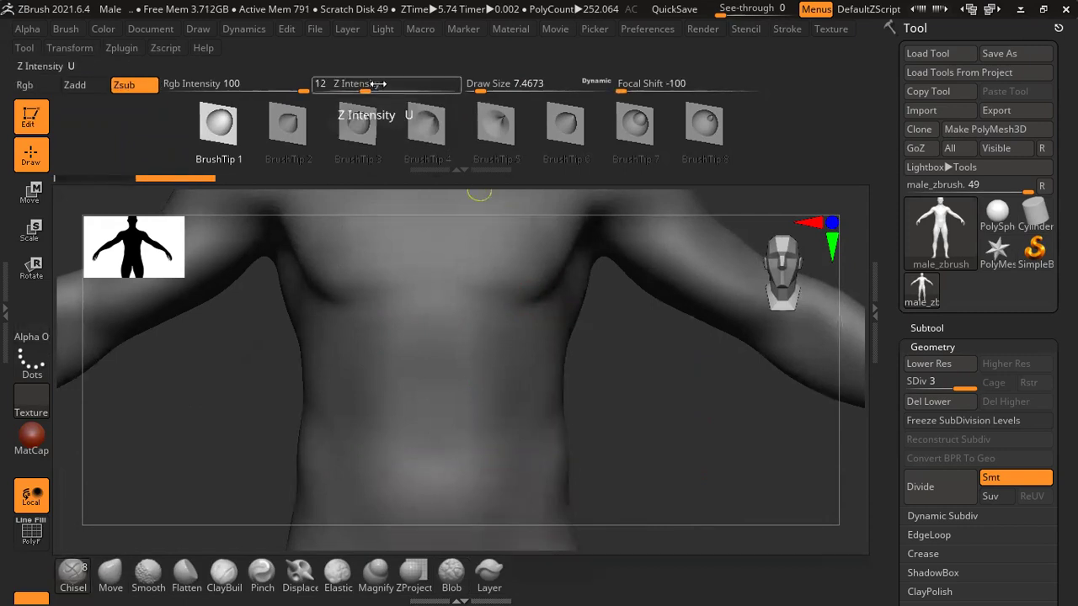
text(55)
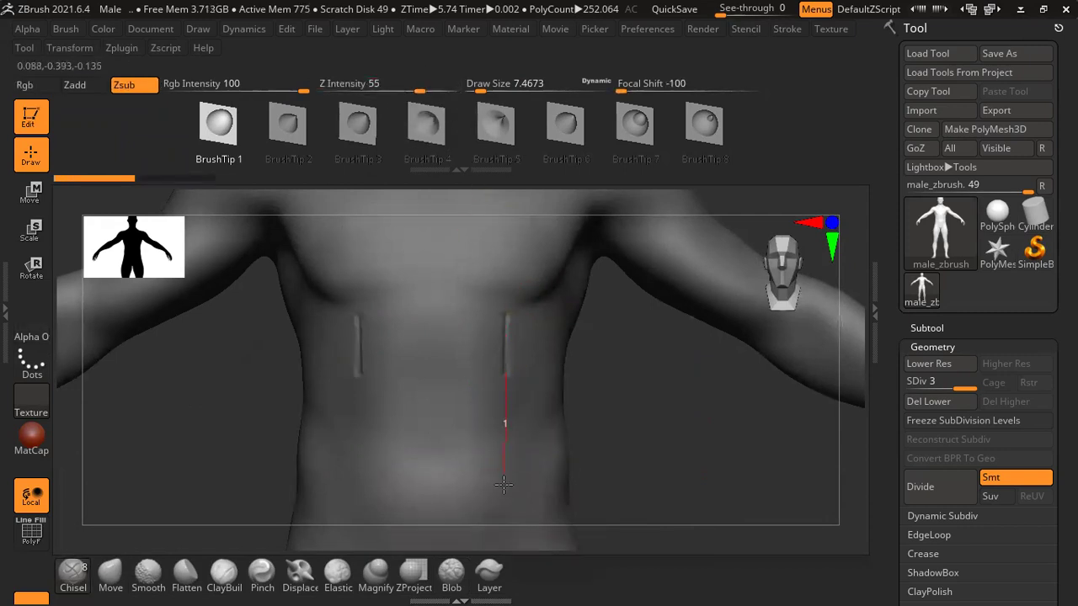
- Carve test chisel grooves on the abdomen with BrushTip 1, then undo them
drag(384, 511, 313, 509)
drag(389, 487, 424, 290)
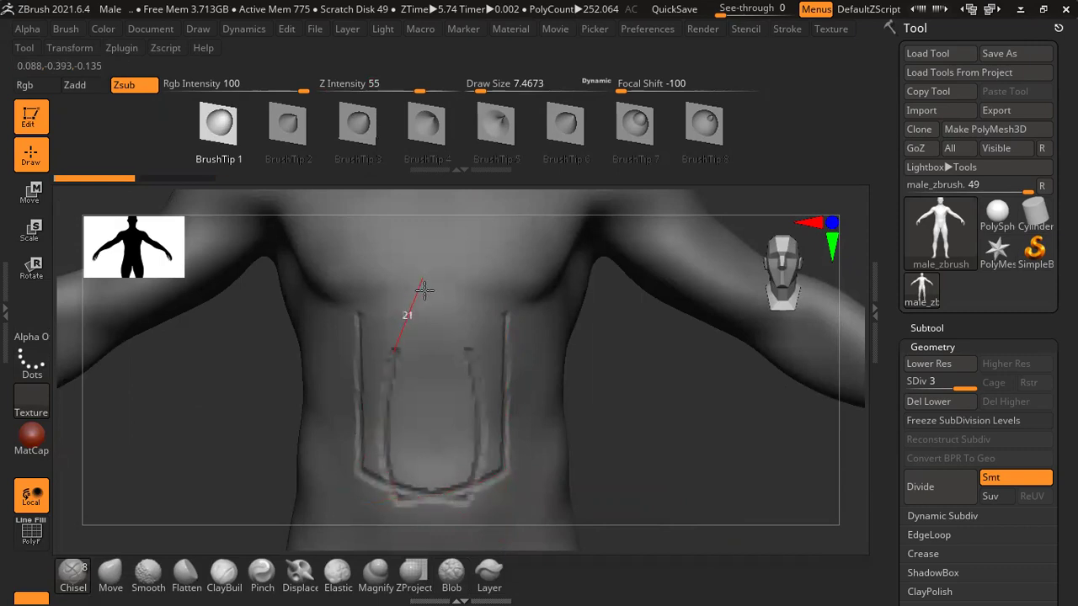
drag(426, 474, 646, 284)
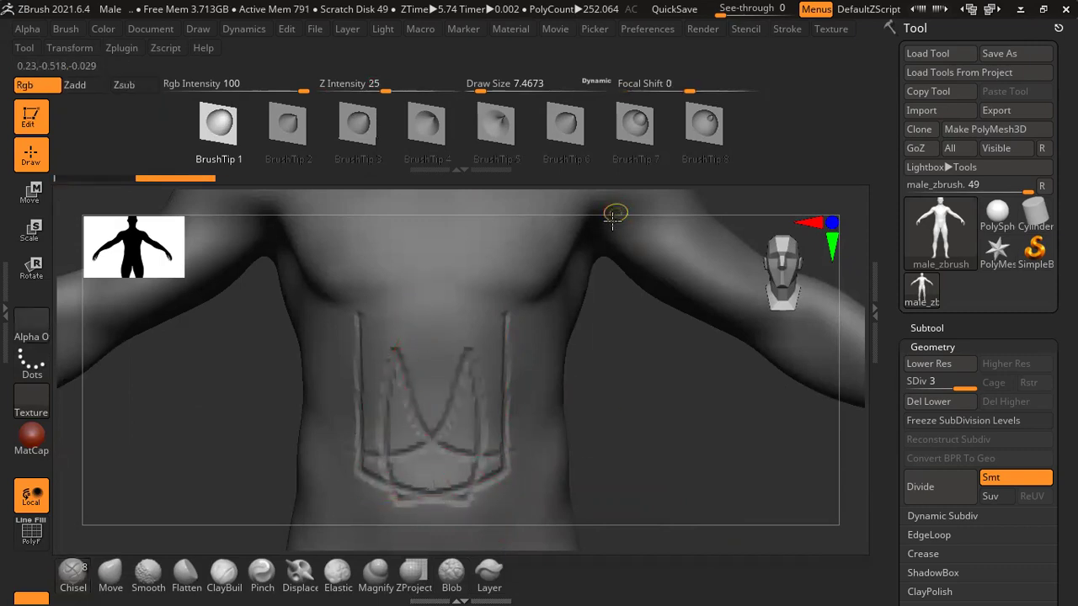
key(ctrl+z)
key(ctrl+z)
key(ctrl+z)
drag(423, 424, 392, 429)
drag(596, 403, 551, 514)
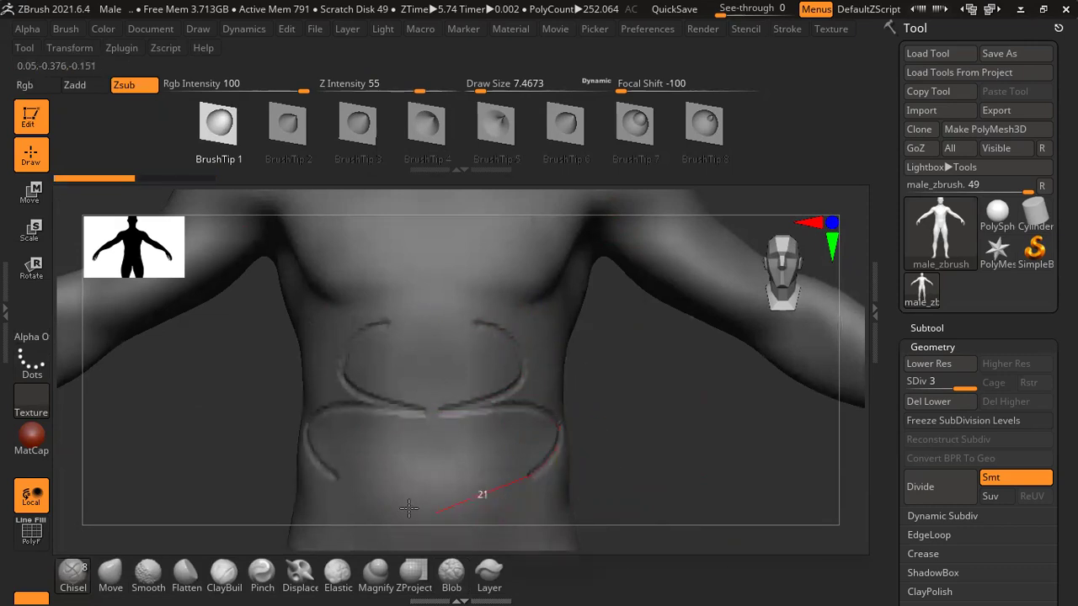
key(ctrl+z)
- Try BrushTip 2 grooves and undo them, then choose BrushTip 3 at Draw Size 28.75
click(287, 124)
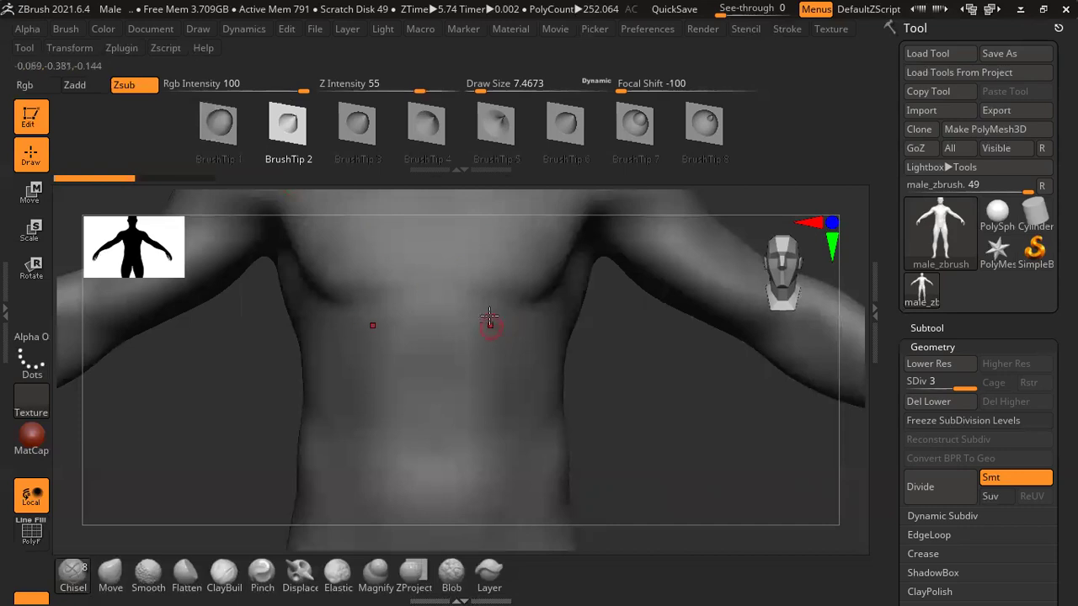
drag(433, 474, 390, 341)
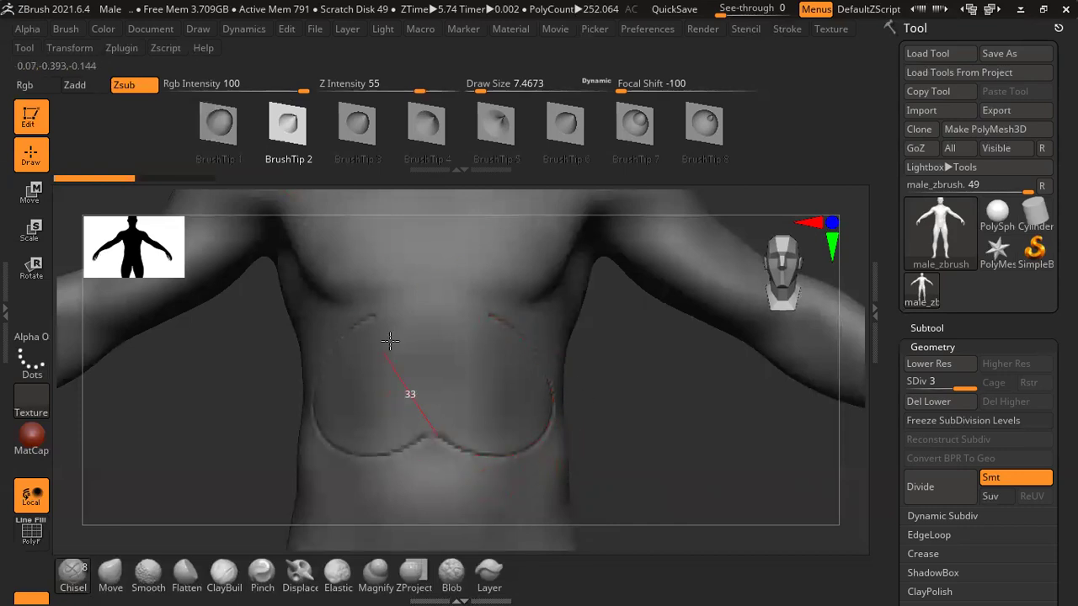
drag(545, 341, 560, 455)
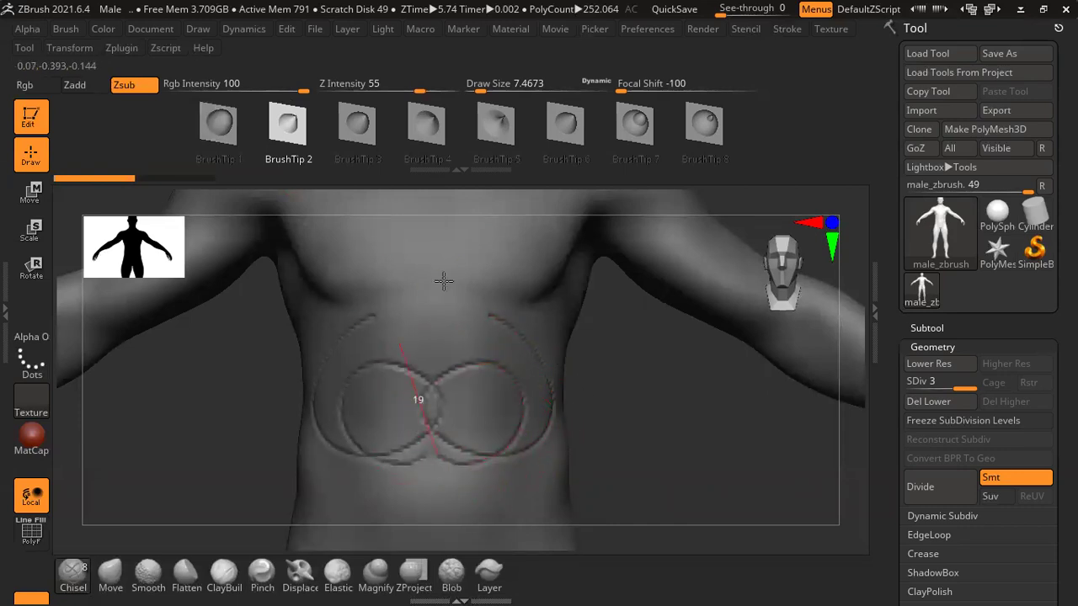
key(ctrl+z)
click(357, 125)
key(space)
drag(478, 221, 483, 221)
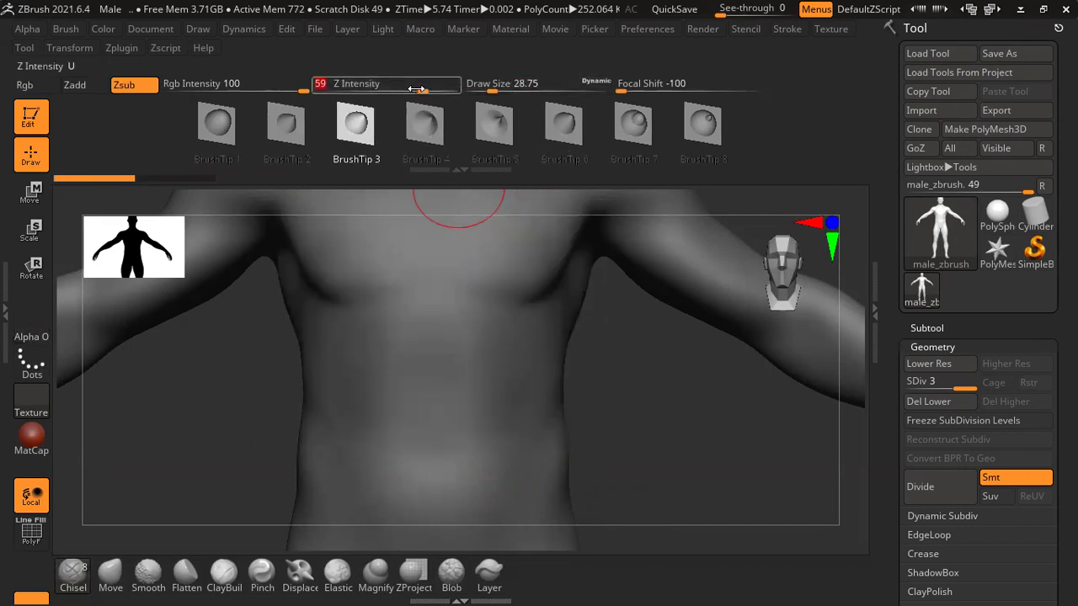
- Raise Z Intensity to 72 and carve nested heart-shaped abdomen grooves, cycling BrushTips up to 8
drag(425, 84, 441, 83)
key(space)
drag(548, 256, 531, 255)
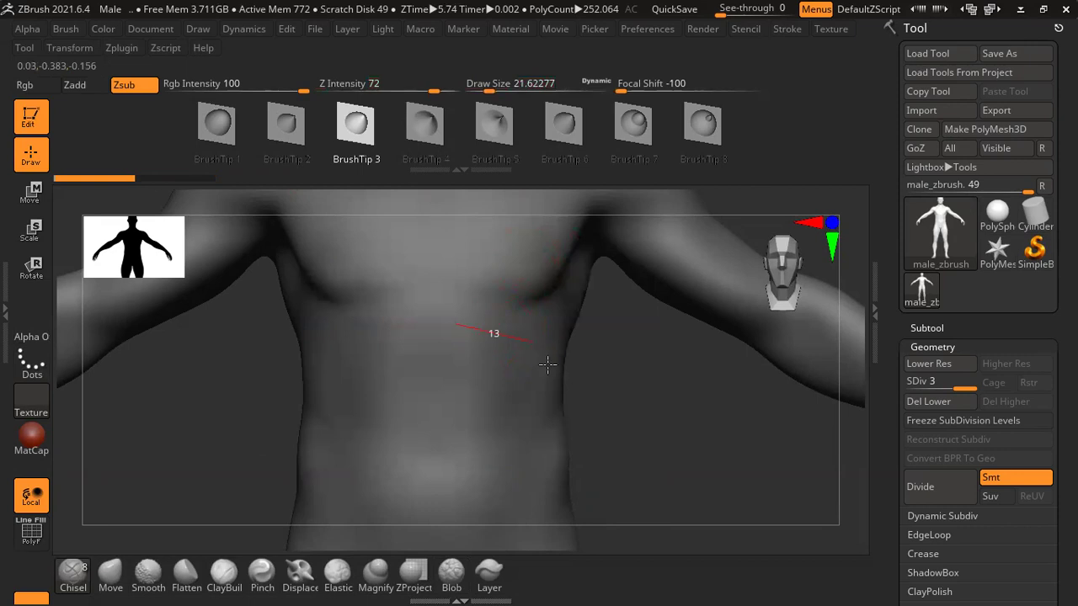
drag(548, 364, 387, 355)
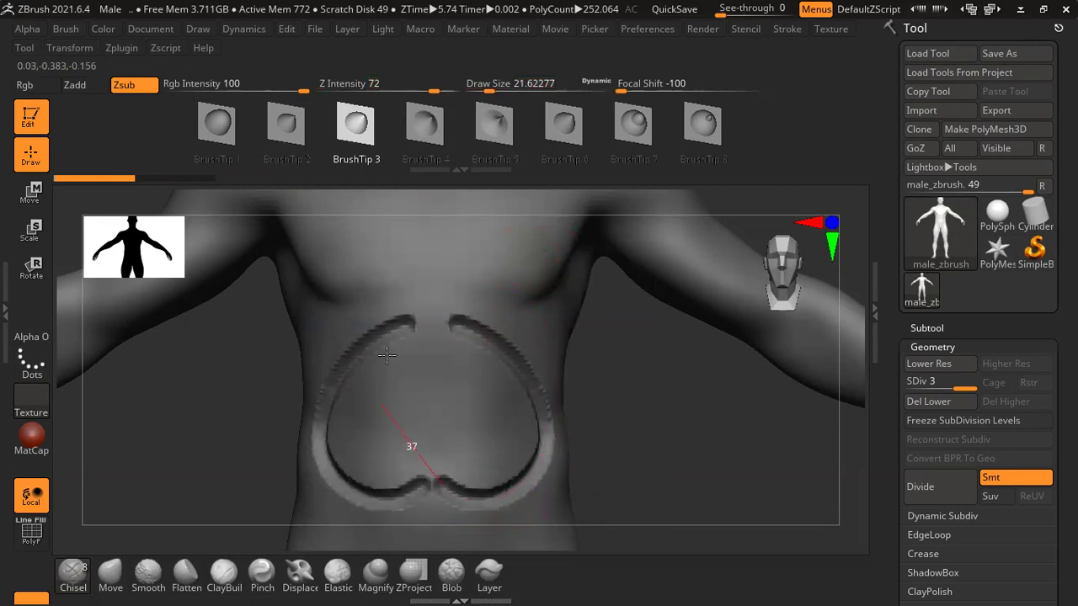
click(425, 124)
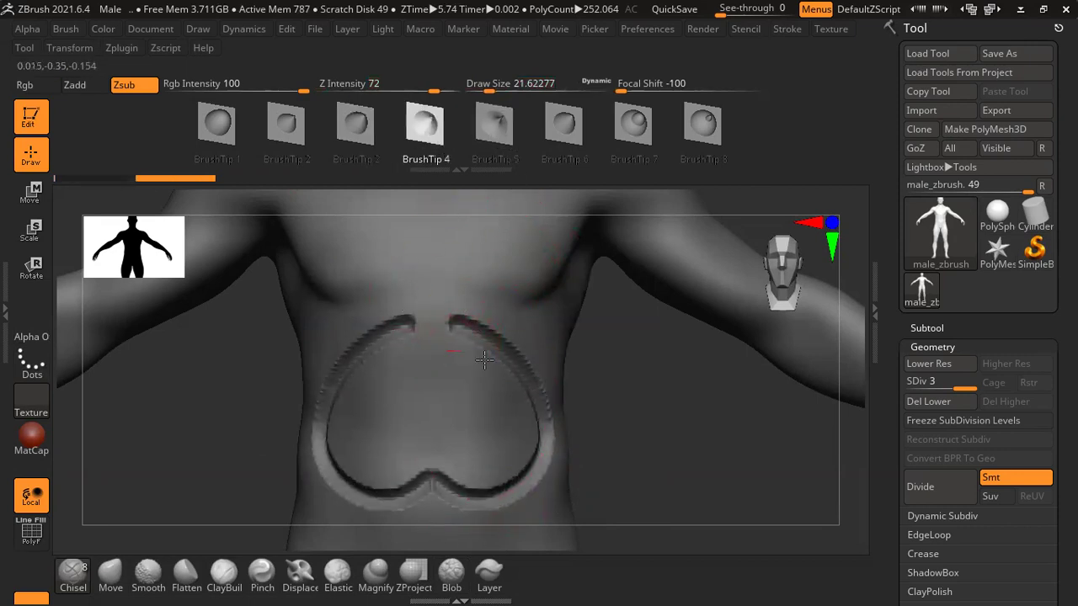
drag(484, 361, 506, 512)
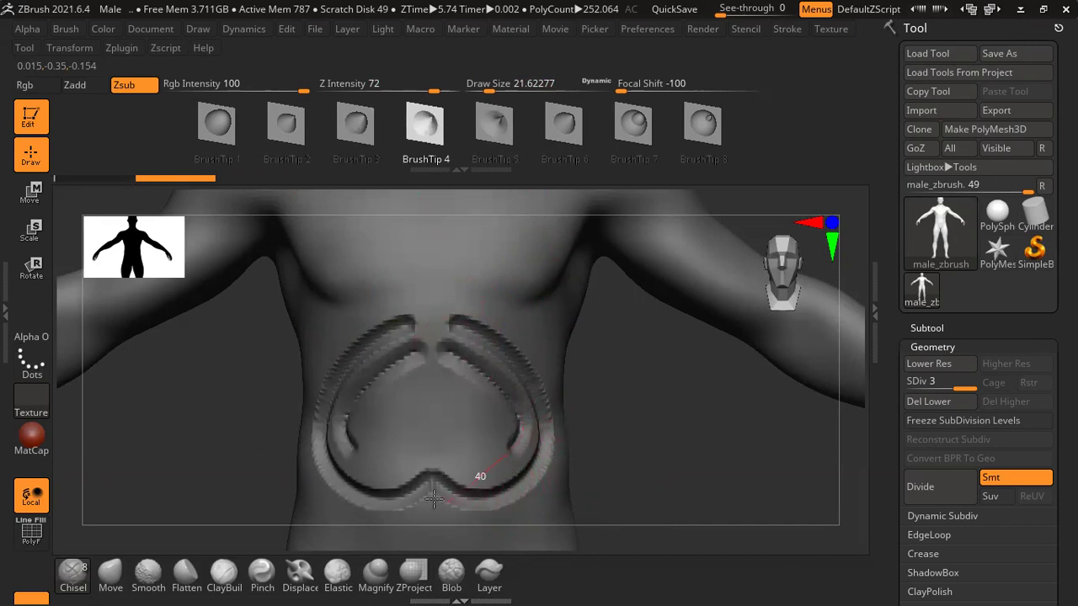
click(494, 124)
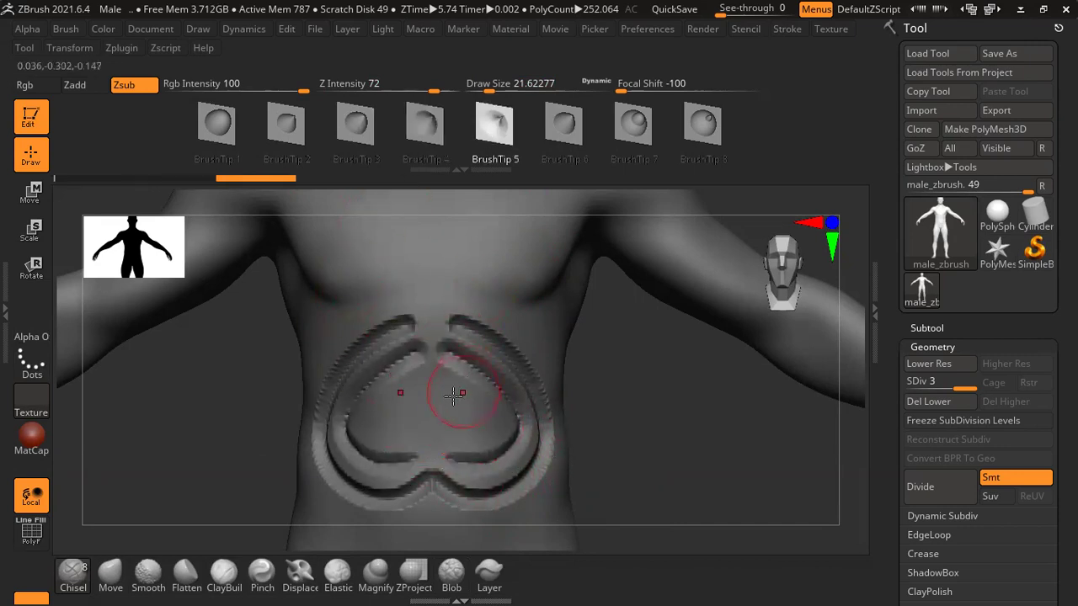
drag(489, 400, 511, 495)
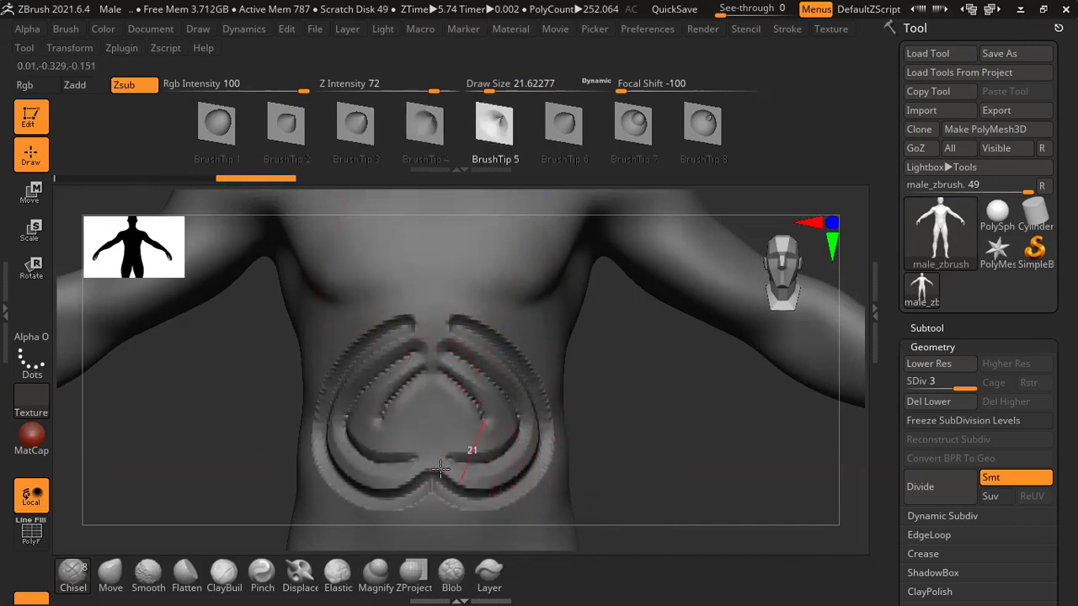
click(564, 125)
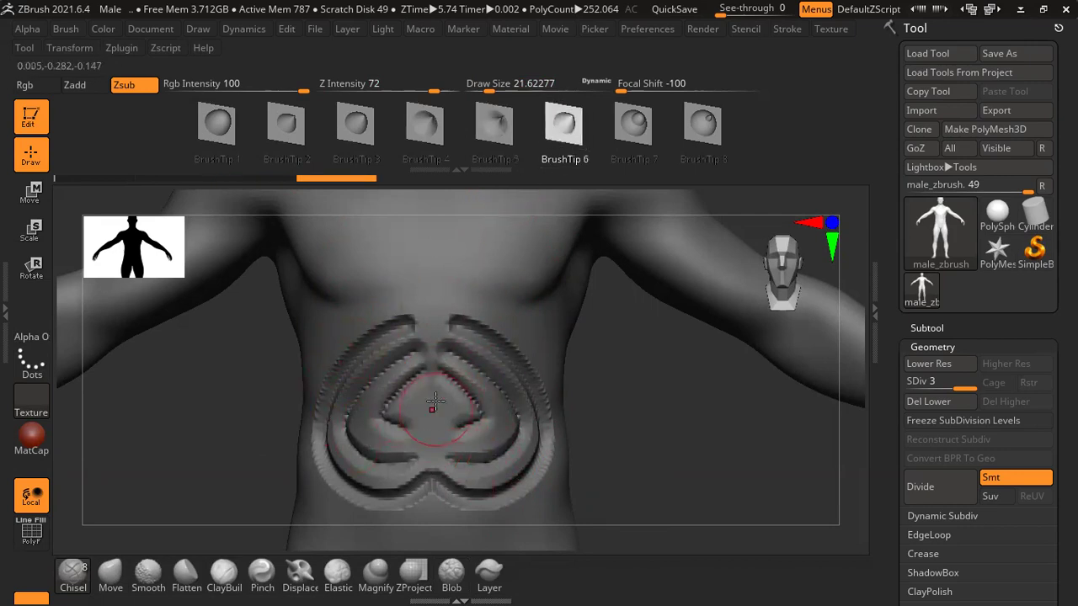
- Carve chisel marks down the hip, thigh and lower leg, subdividing the mesh to SDiv 3
mouse_move(614, 384)
mouse_down()
mouse_move(661, 457)
mouse_move(619, 342)
mouse_move(513, 335)
mouse_up()
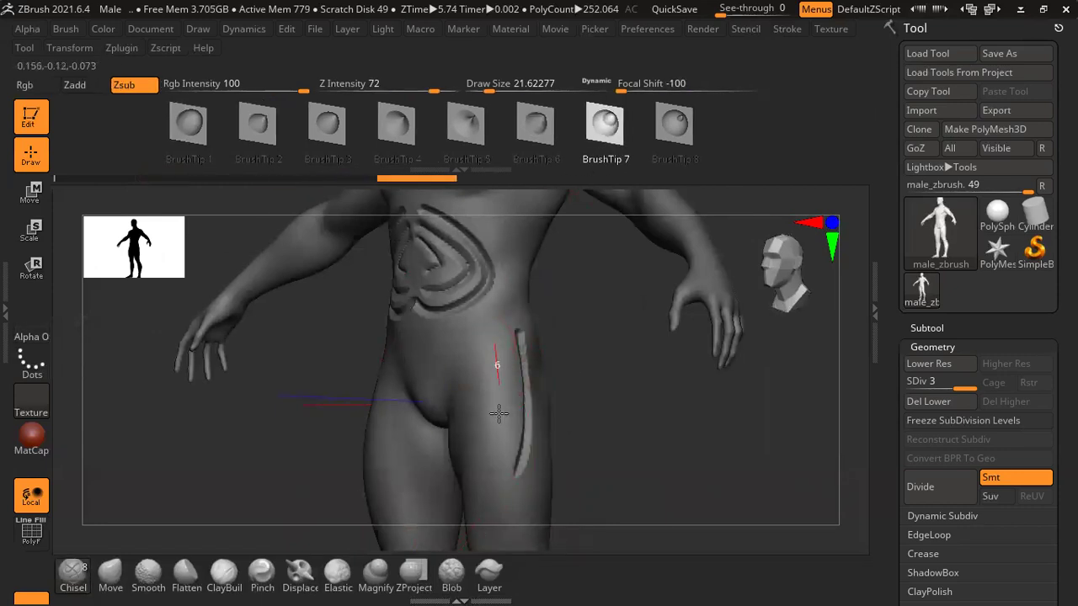
drag(496, 366, 495, 498)
alt+right_drag(495, 498, 508, 358)
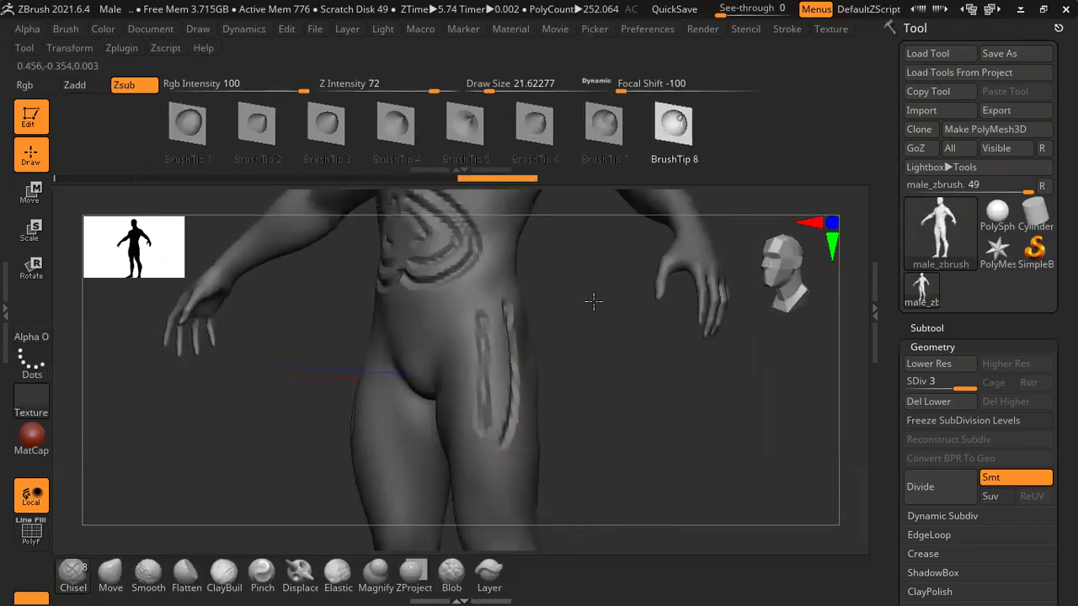
mouse_move(592, 354)
mouse_down()
mouse_move(656, 440)
mouse_move(414, 281)
mouse_move(607, 401)
mouse_move(589, 272)
mouse_move(625, 306)
mouse_move(649, 501)
mouse_move(525, 281)
mouse_up()
key(ctrl+d)
mouse_move(453, 390)
mouse_down()
mouse_move(621, 202)
mouse_move(457, 253)
mouse_move(398, 401)
mouse_move(412, 480)
mouse_up()
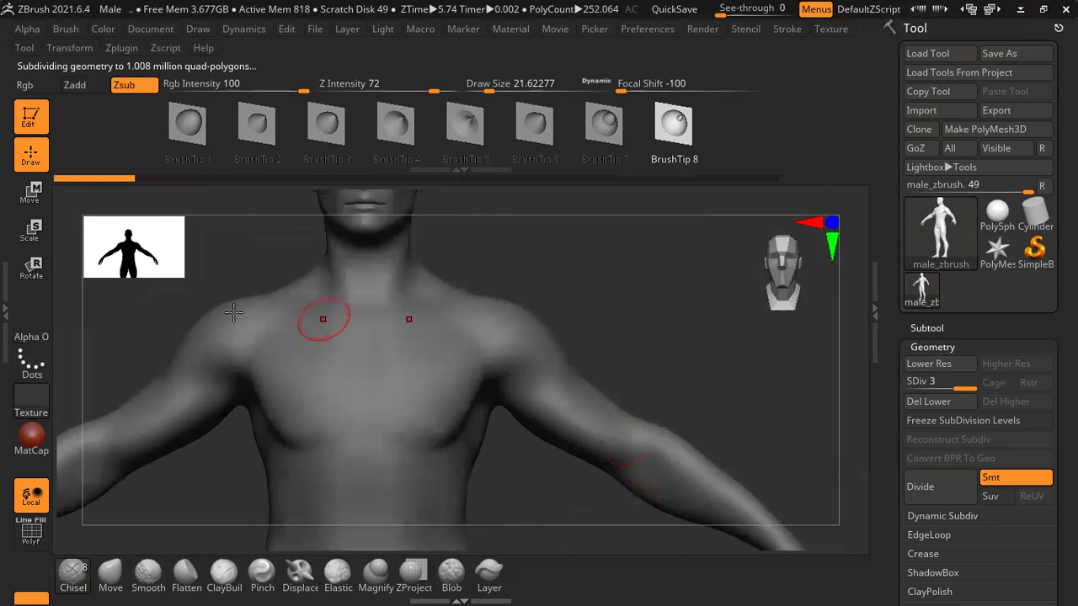
- Pick the ClipCurve selection brush, dismiss its note, and drop the body to SDiv 1
click(73, 576)
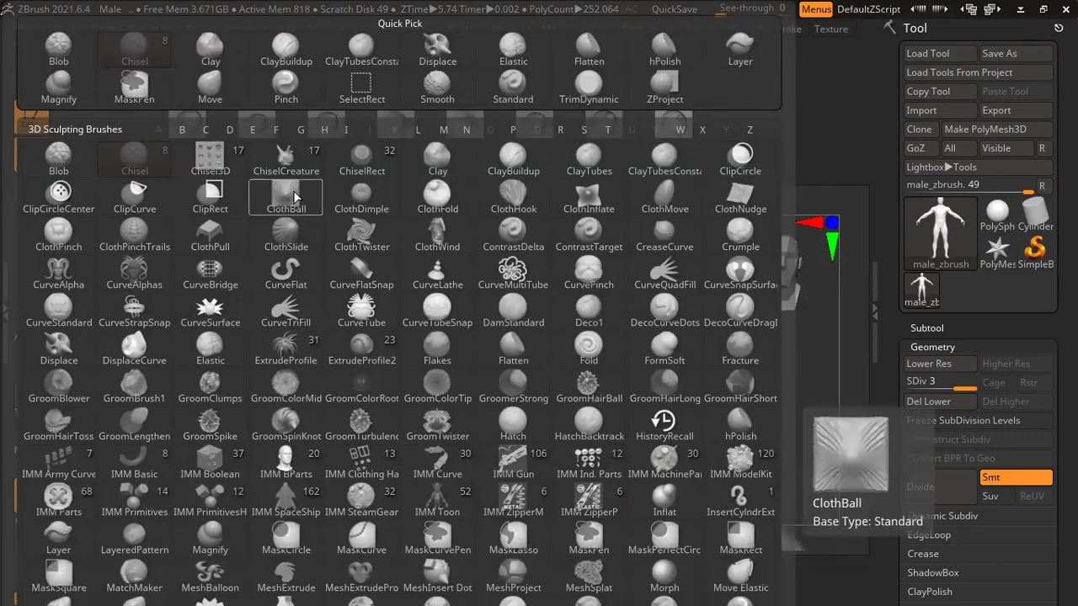
click(135, 198)
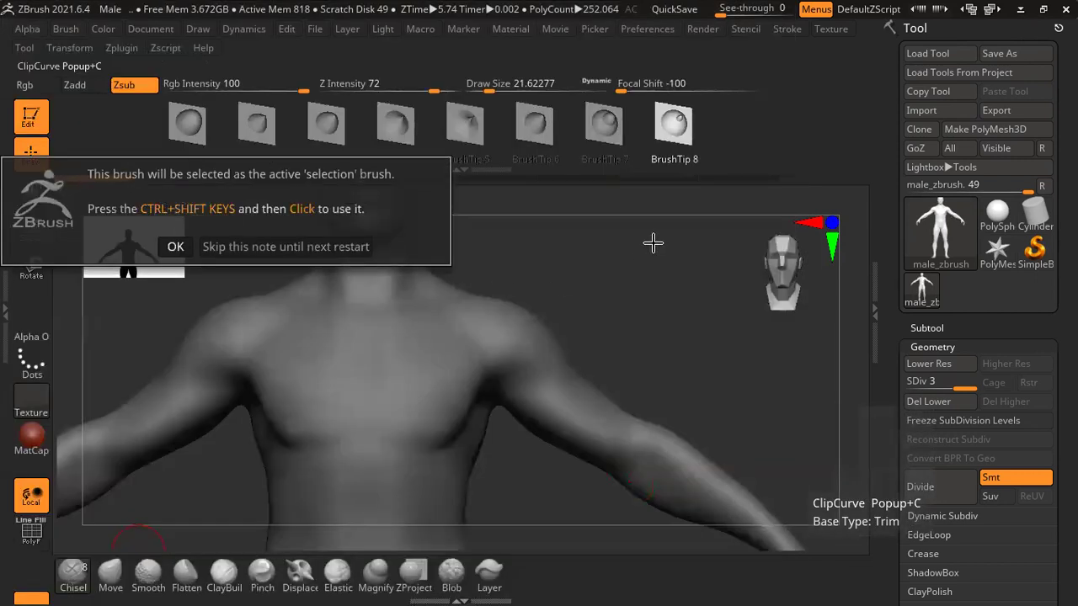
click(193, 247)
click(180, 247)
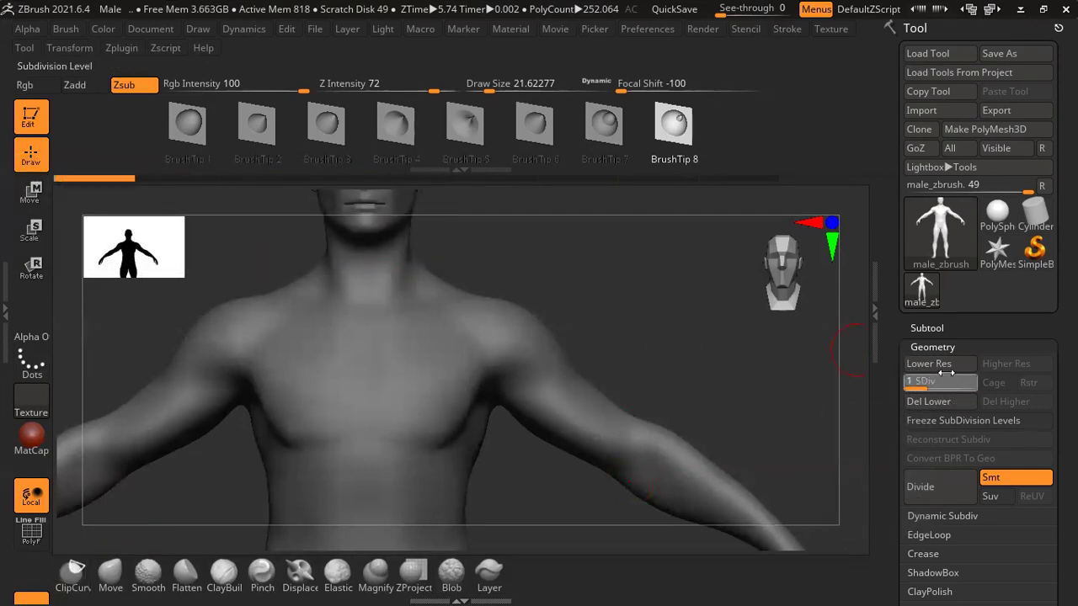
click(910, 364)
- Drop to the lowest subdivision level and try a curve clip, dismissing the selection-brush notes
click(1006, 402)
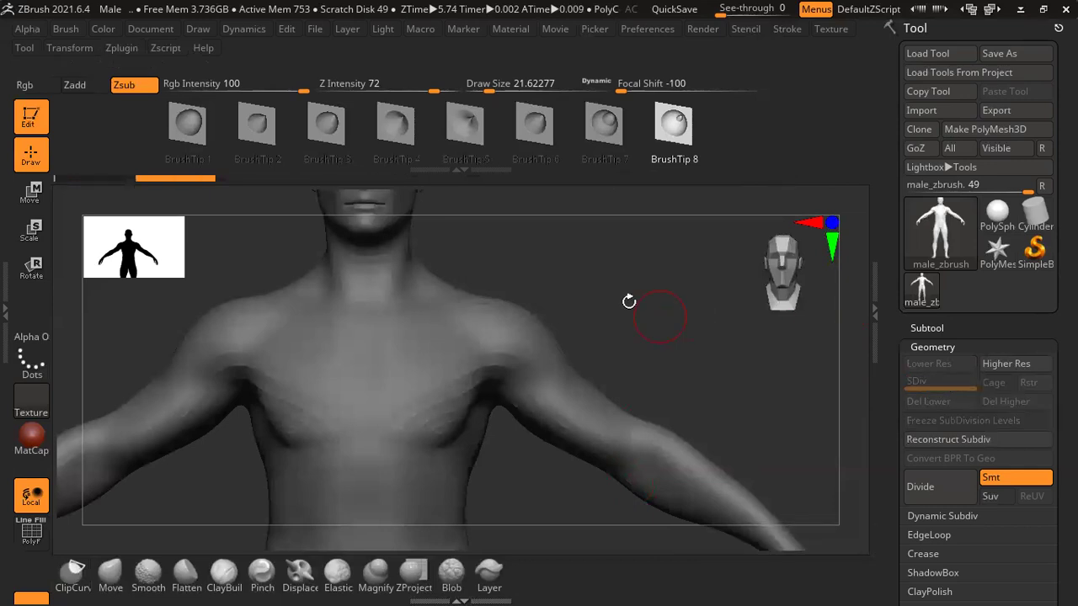
drag(629, 300, 570, 266)
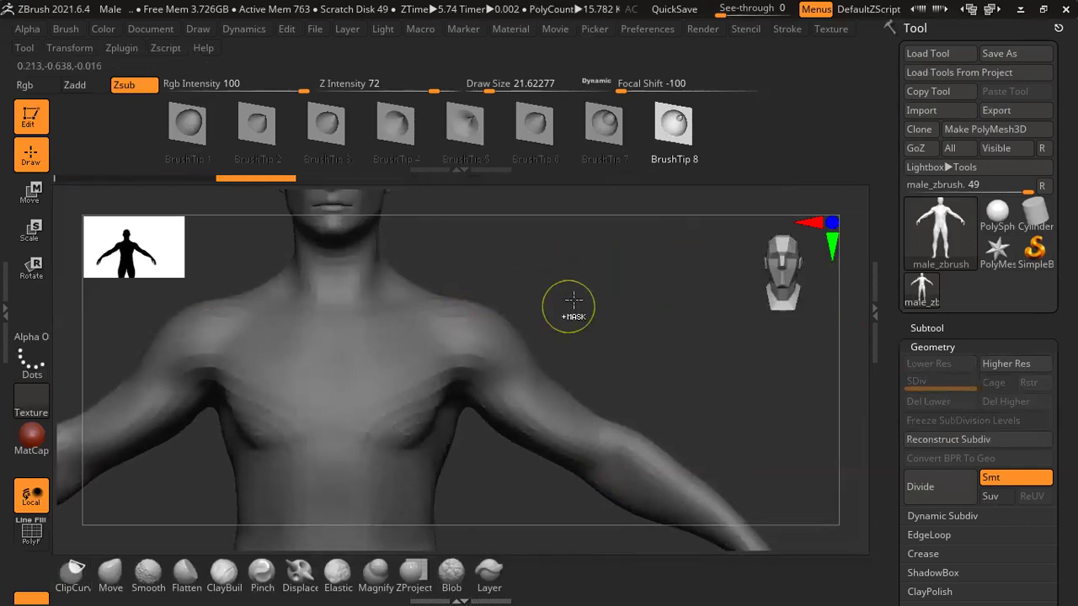
key(ctrl+shift)
mouse_move(513, 271)
ctrl+shift+mouse_down()
mouse_move(476, 463)
mouse_move(606, 273)
ctrl+shift+mouse_up()
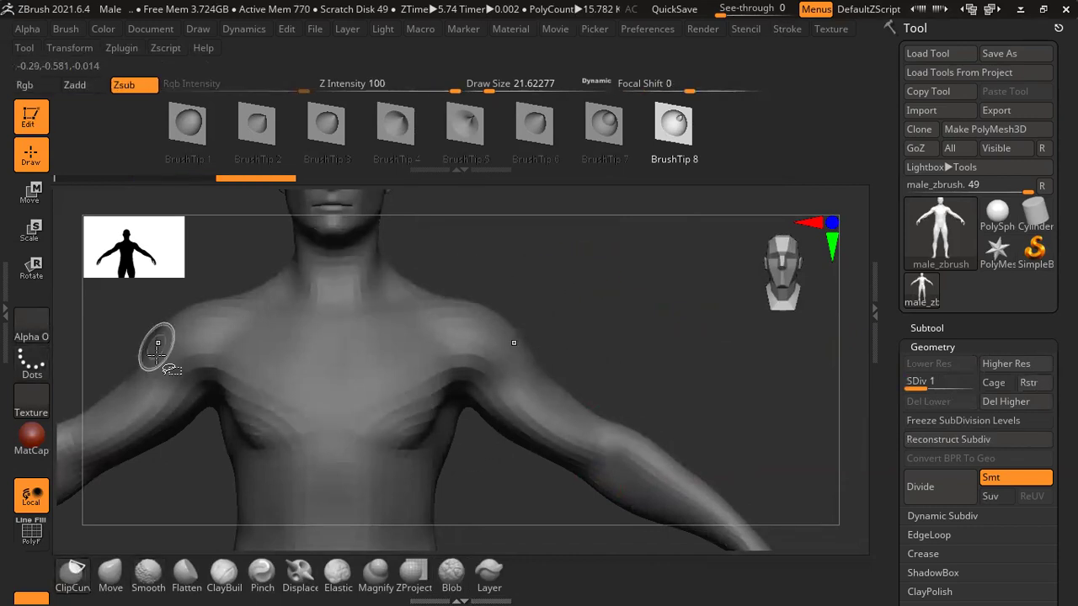
click(72, 575)
click(182, 586)
click(81, 562)
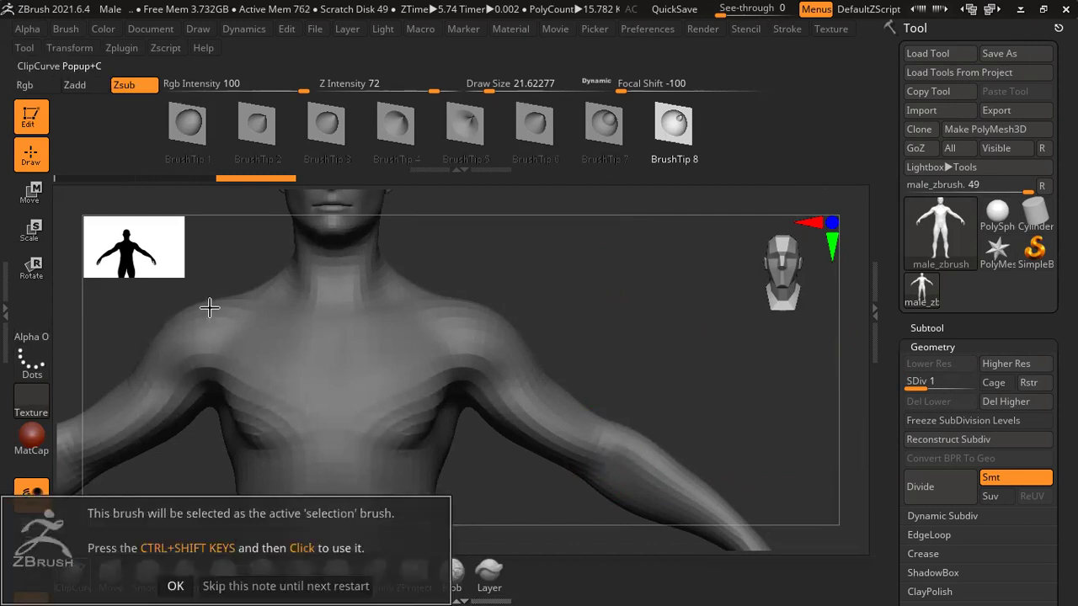
click(176, 579)
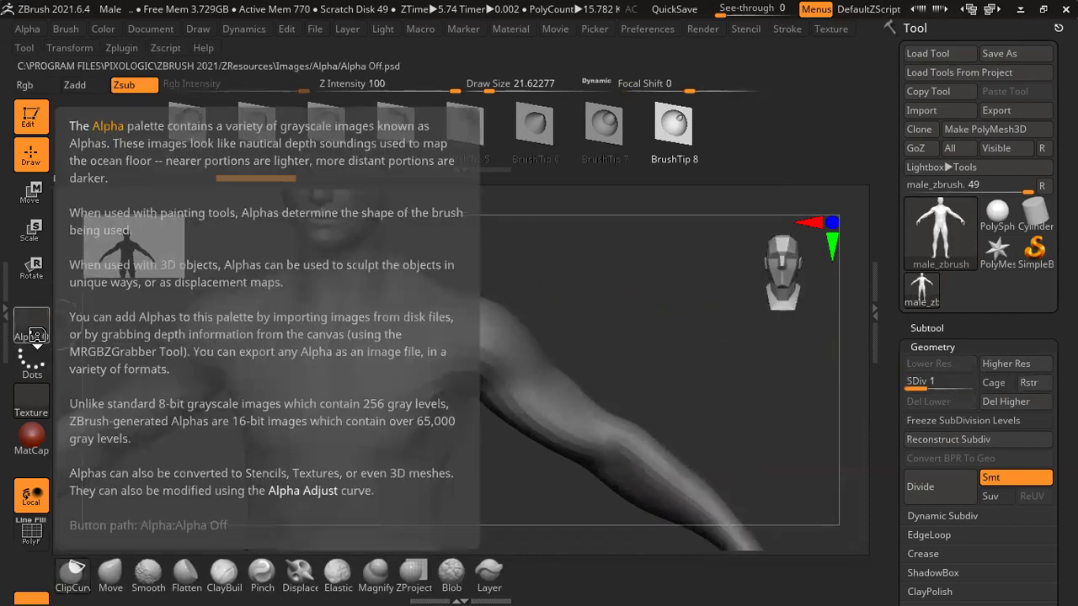
click(33, 336)
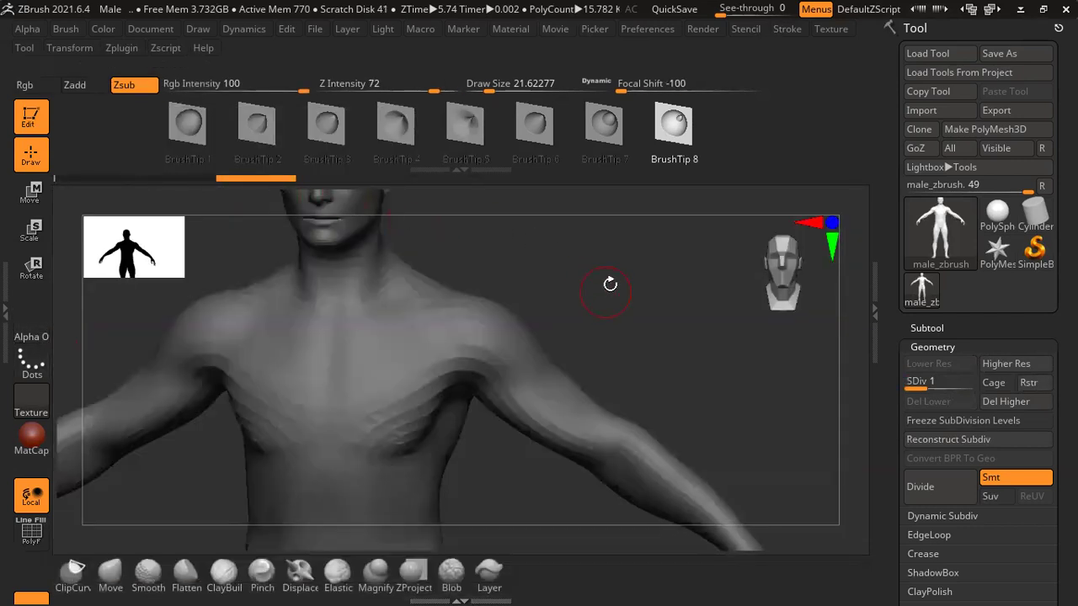
- Make SelectLasso the selection brush and test lasso-hiding the shoulder, chest and another body section
click(74, 581)
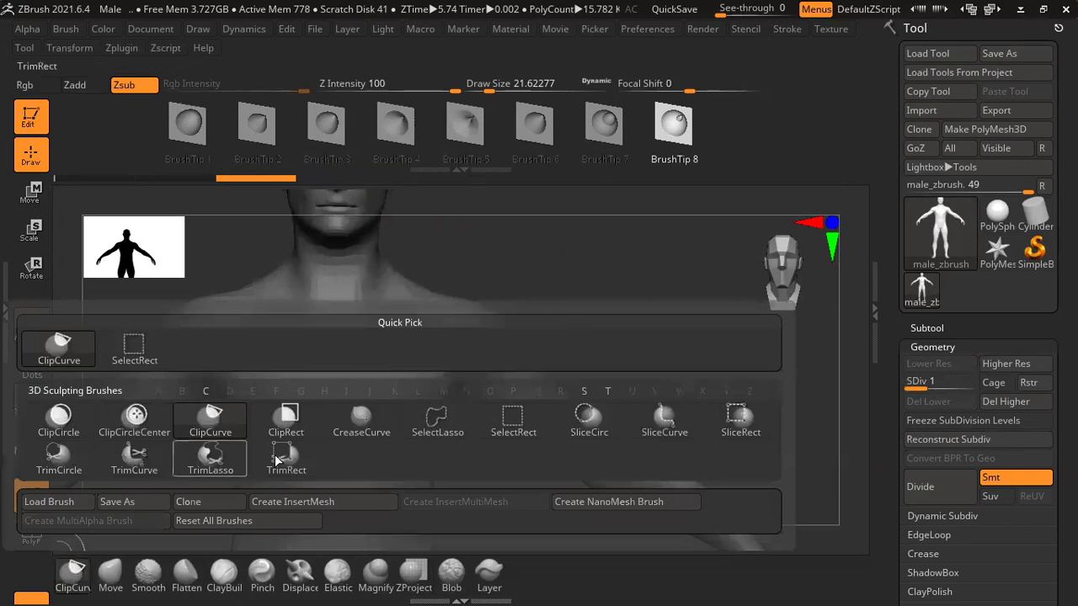
click(461, 414)
ctrl+shift+drag(558, 272, 529, 498)
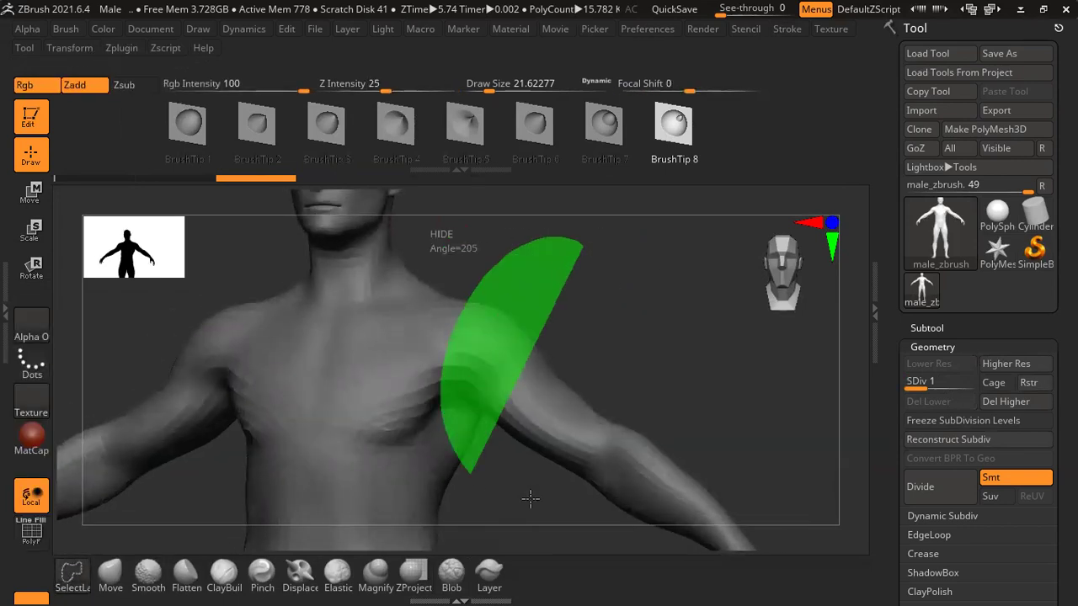
drag(629, 267, 620, 260)
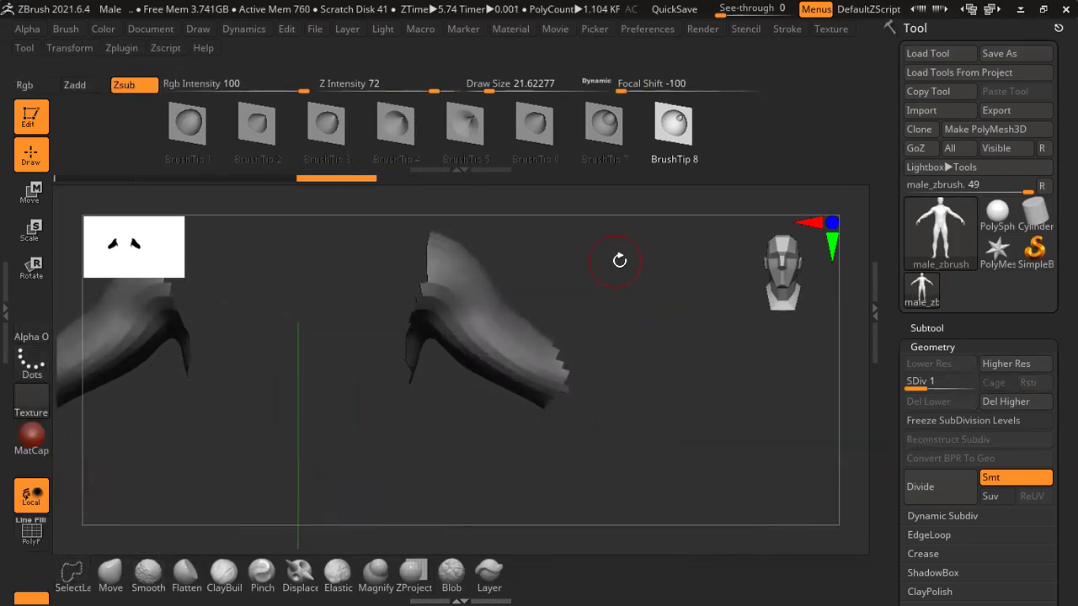
ctrl+shift+click(609, 278)
mouse_move(577, 288)
ctrl+shift+mouse_down()
mouse_move(624, 268)
mouse_move(654, 284)
mouse_move(741, 480)
ctrl+shift+mouse_up()
ctrl+shift+click(674, 303)
- Lasso-hide the shoulder and then the upper arm, revealing the full body after each
ctrl+shift+drag(657, 274, 525, 282)
key(super)
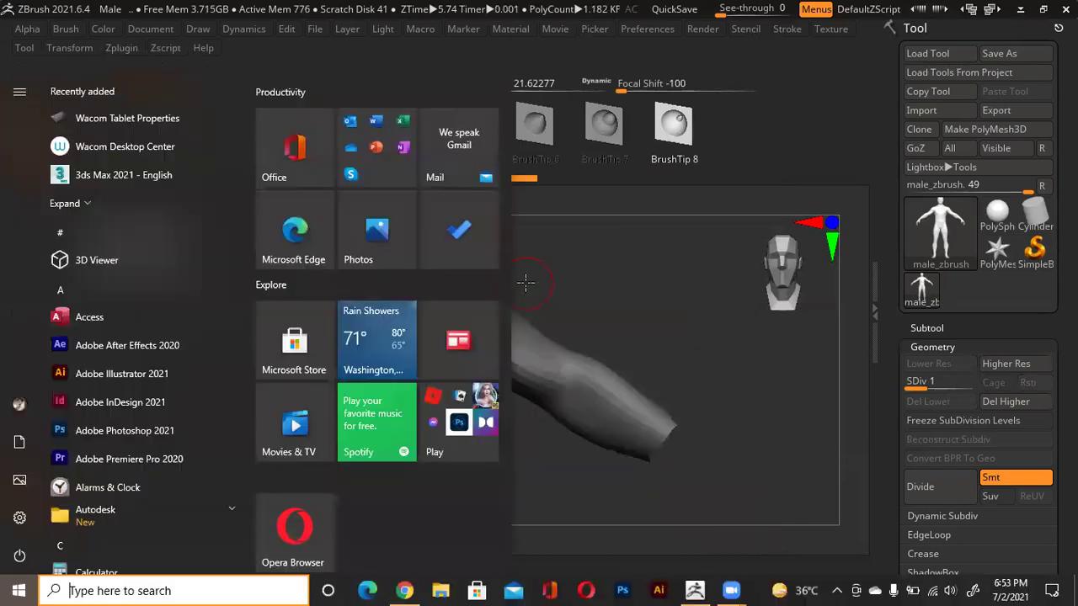
key(super)
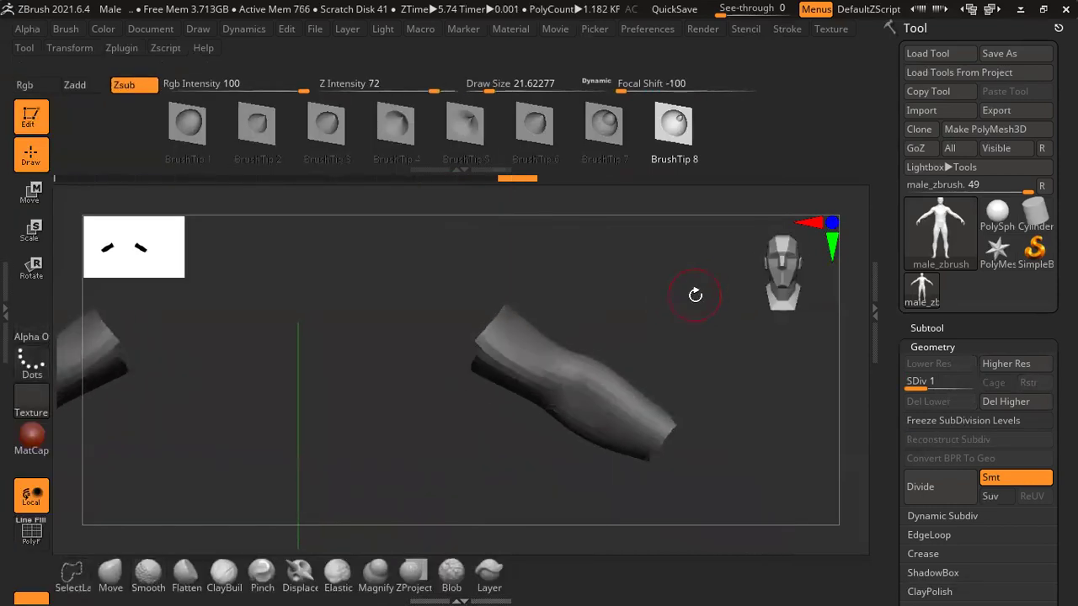
ctrl+shift+click(699, 294)
mouse_move(682, 401)
ctrl+shift+mouse_down()
mouse_move(571, 276)
mouse_move(605, 268)
ctrl+shift+mouse_up()
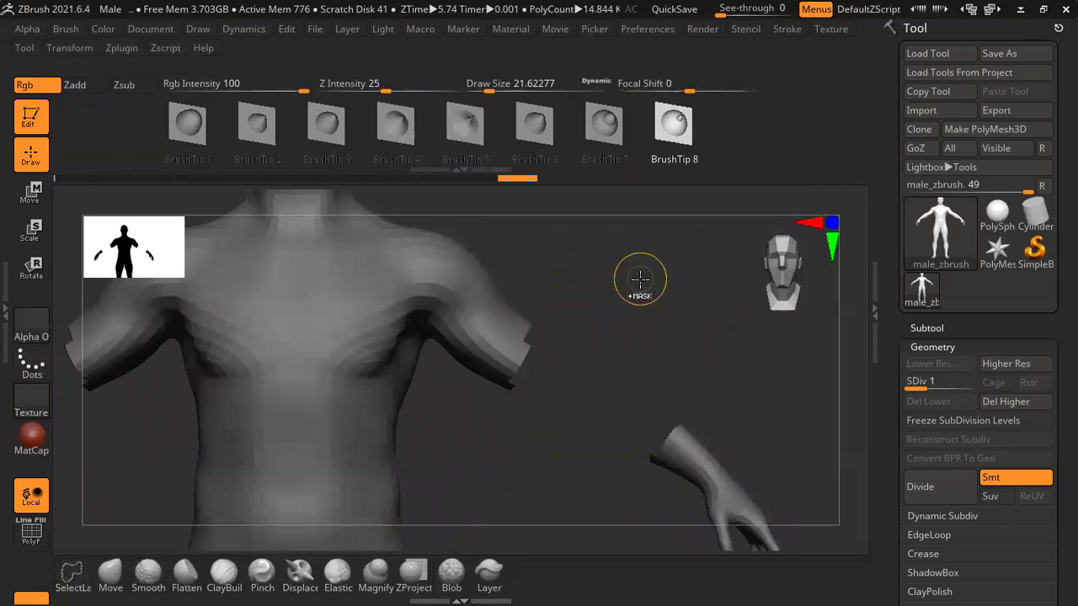
ctrl+shift+click(636, 282)
mouse_move(688, 306)
mouse_down()
mouse_move(669, 277)
mouse_move(623, 325)
mouse_up()
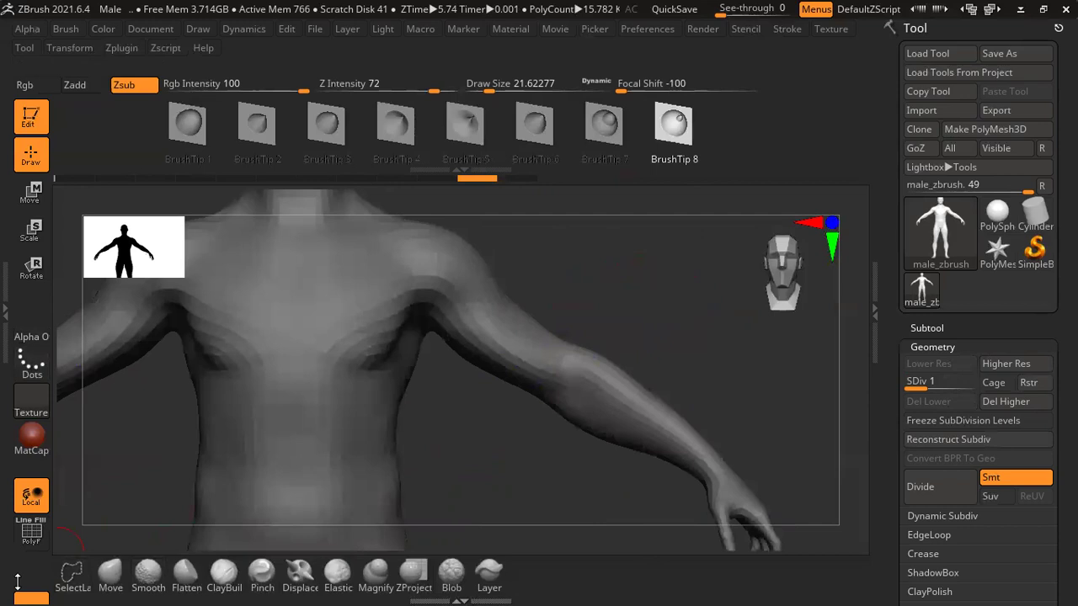
- Open the selection brush picker listing ClipCircle, ClipCurve, SliceCirc, SliceRect and TrimCurve
ctrl+shift+click(73, 579)
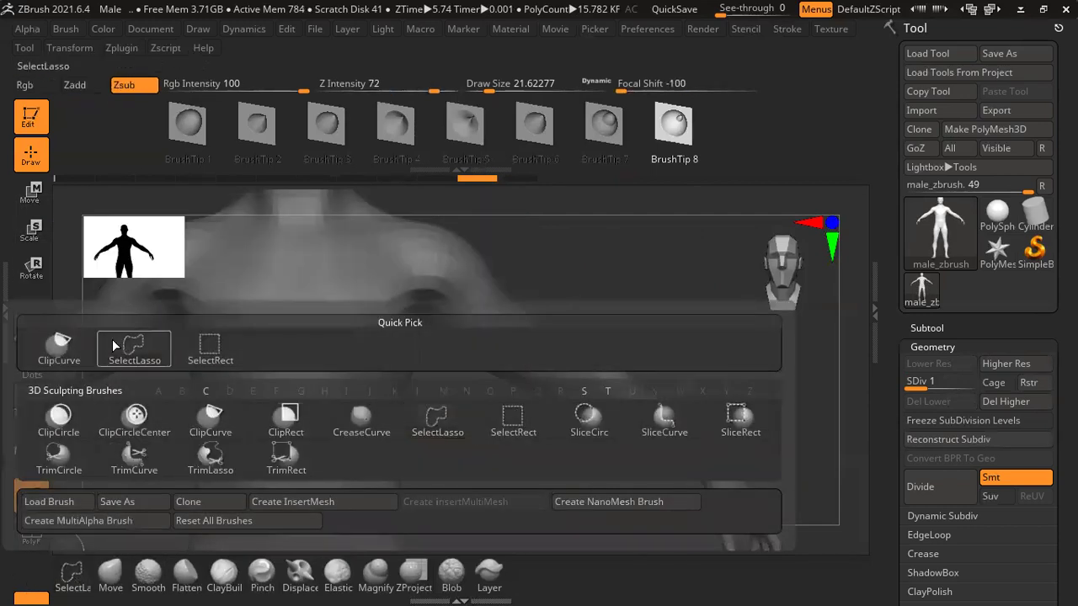
click(80, 579)
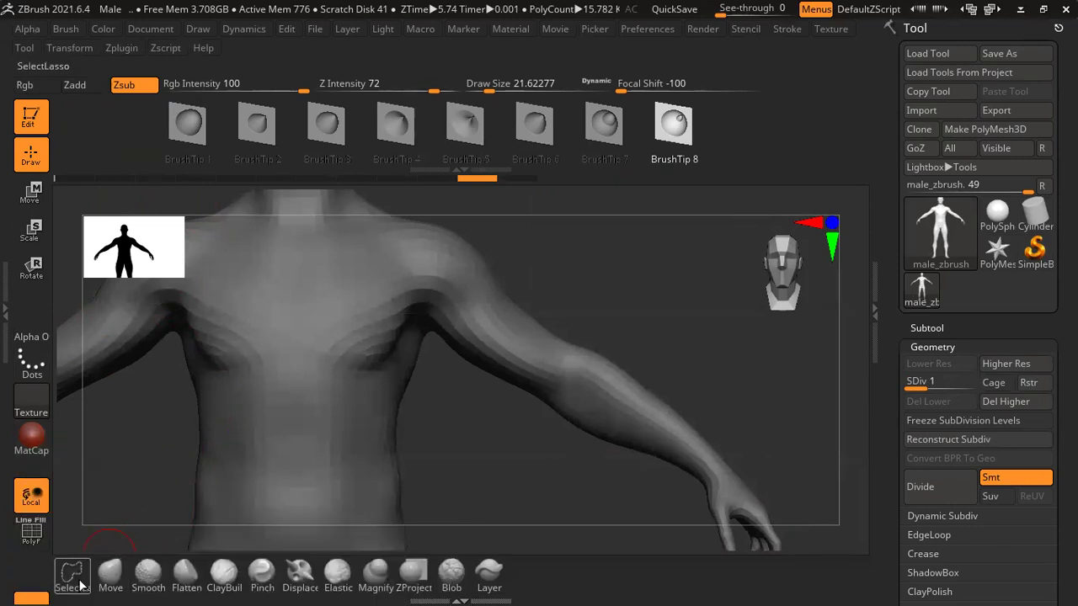
click(82, 580)
click(370, 419)
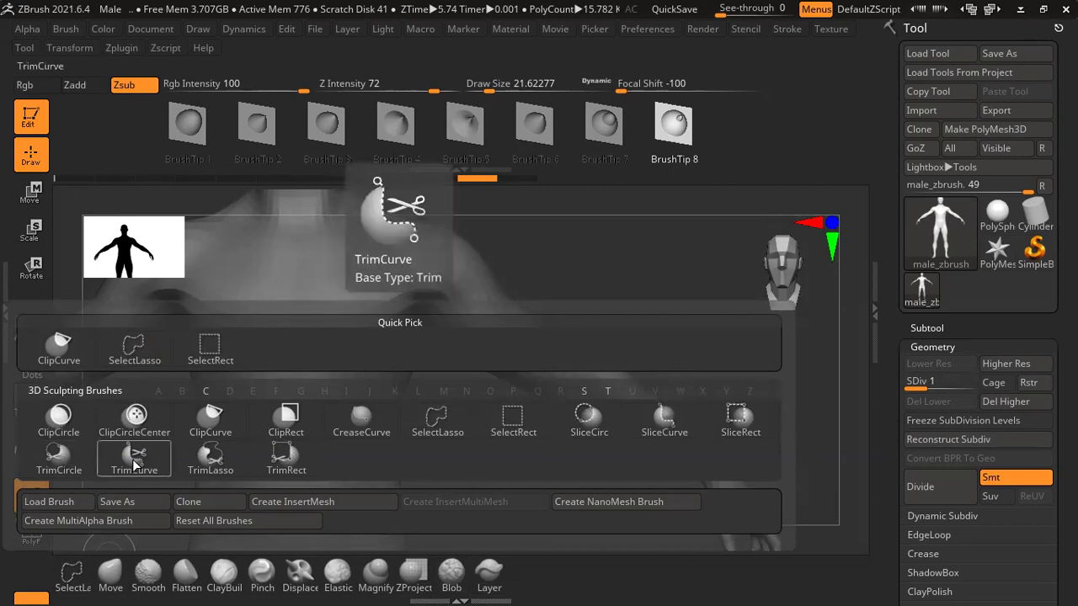
- Test a ClipCircle cut on the chest, undo it, and frame the head and neck
click(72, 426)
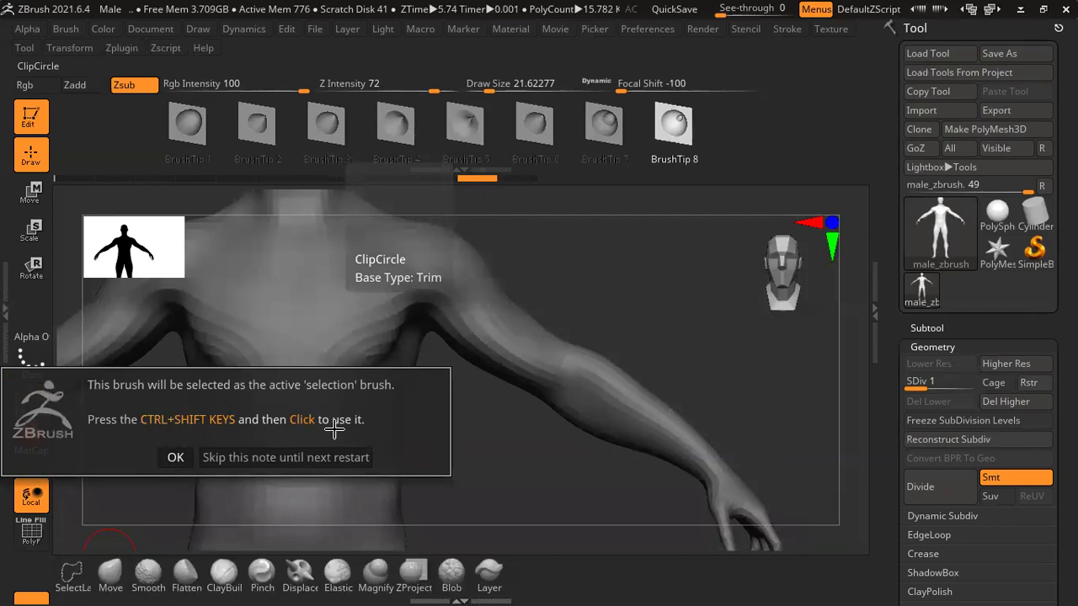
click(175, 459)
mouse_move(547, 264)
ctrl+shift+mouse_down()
mouse_move(653, 342)
mouse_move(706, 420)
mouse_move(739, 413)
mouse_move(738, 430)
mouse_move(717, 436)
mouse_move(741, 440)
mouse_move(634, 320)
mouse_move(413, 371)
mouse_move(385, 465)
ctrl+shift+mouse_up()
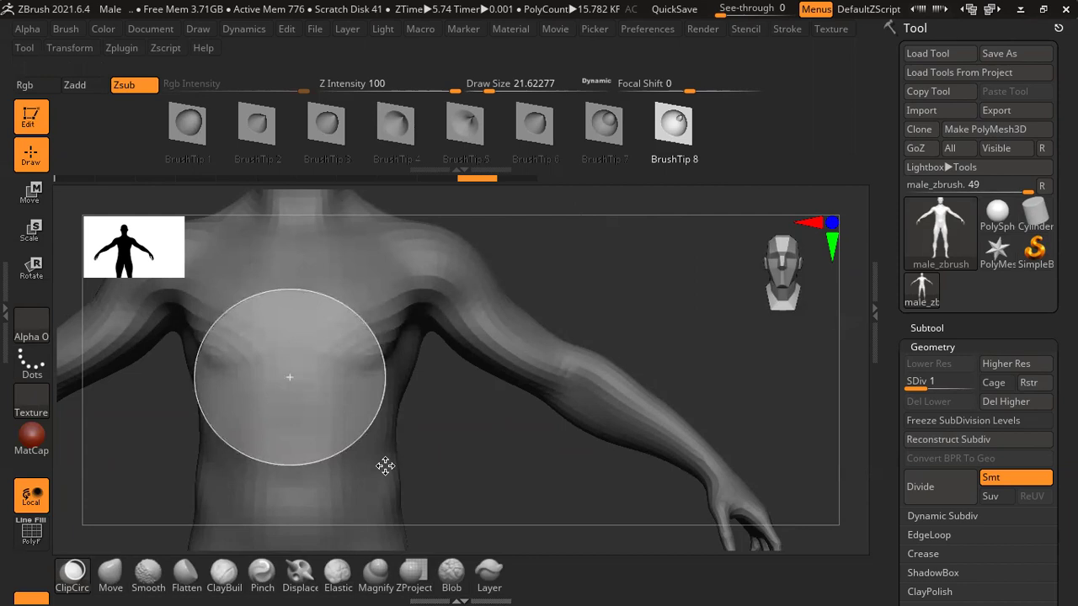
ctrl+shift+drag(385, 466, 388, 442)
mouse_move(620, 369)
mouse_down()
mouse_move(578, 378)
mouse_move(620, 374)
mouse_move(585, 345)
mouse_move(606, 294)
mouse_move(614, 315)
mouse_up()
key(ctrl+z)
mouse_move(559, 356)
mouse_down()
mouse_move(616, 268)
mouse_move(625, 308)
mouse_move(505, 308)
mouse_up()
mouse_move(537, 251)
ctrl+shift+mouse_down()
mouse_move(655, 382)
mouse_move(724, 431)
mouse_move(509, 376)
ctrl+shift+mouse_up()
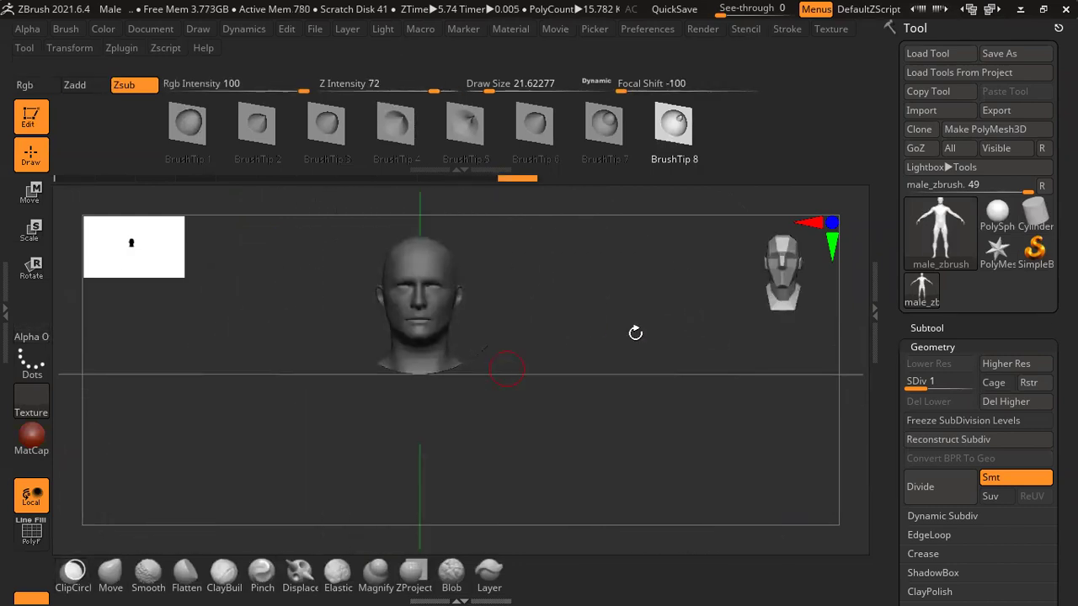
- Unhide the body, briefly isolate the hand, then reveal the whole figure again
mouse_move(665, 340)
mouse_down()
mouse_move(702, 339)
mouse_move(676, 356)
mouse_move(662, 332)
mouse_move(535, 433)
mouse_up()
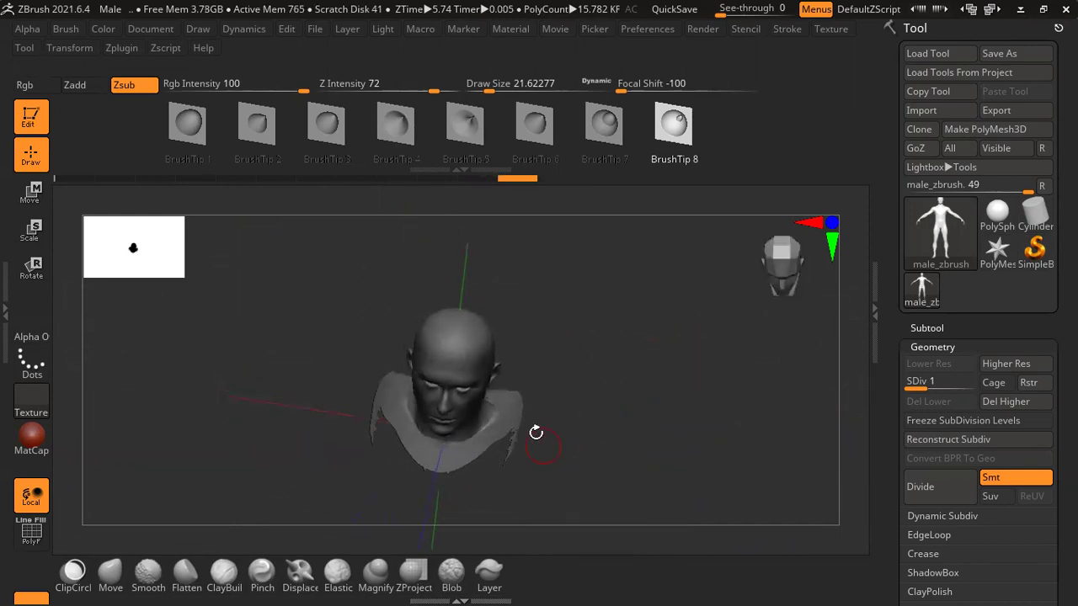
ctrl+shift+click(517, 392)
mouse_move(667, 390)
mouse_down()
mouse_move(677, 227)
mouse_move(617, 371)
mouse_up()
ctrl+shift+drag(718, 472, 532, 358)
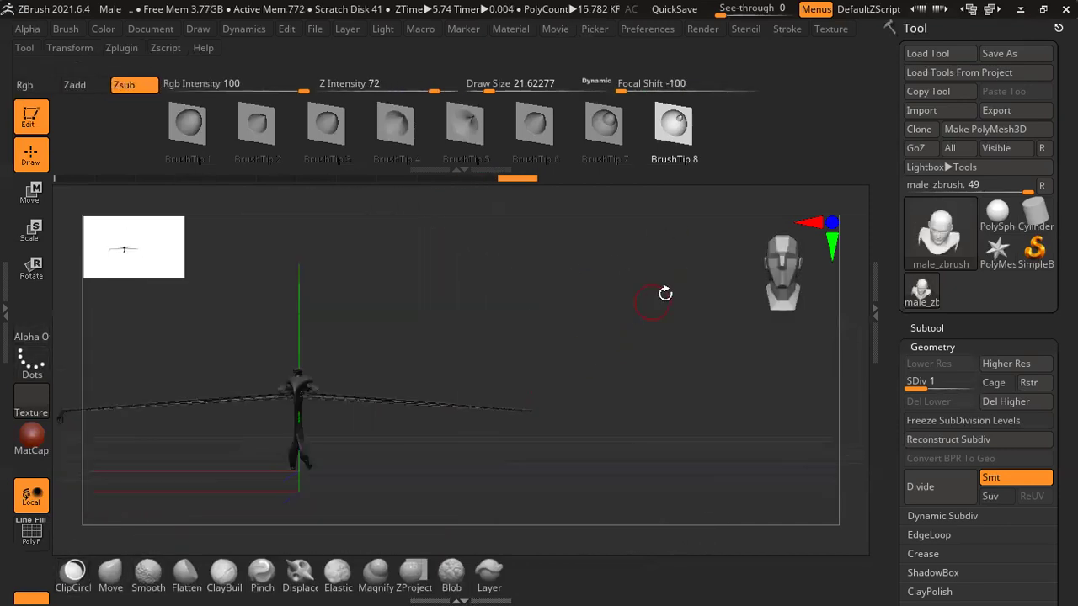
drag(669, 304, 618, 272)
ctrl+shift+click(597, 294)
- Mark an ellipse around the hand, then use undo history to restore the latest edits
ctrl+shift+drag(689, 286, 572, 473)
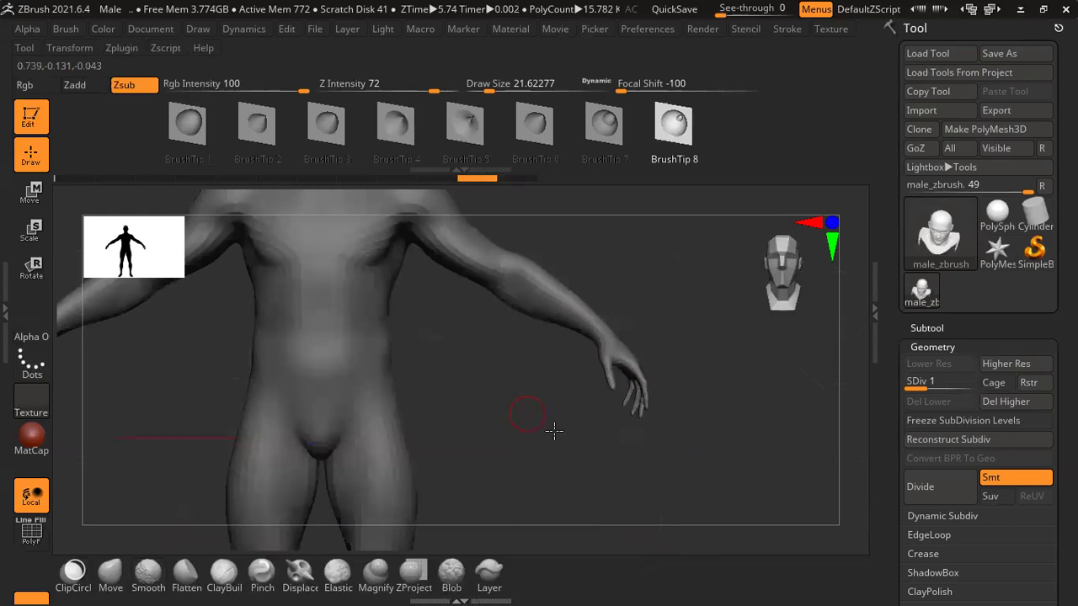
alt+drag(549, 433, 558, 445)
key(b)
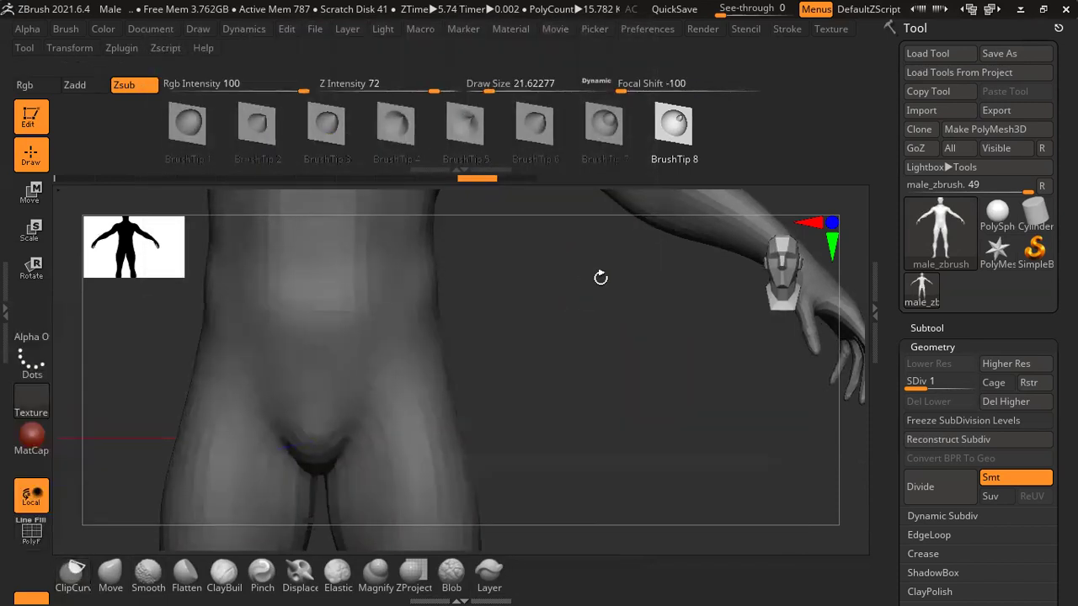
alt+drag(601, 278, 686, 268)
key(ctrl+z)
key(ctrl+z)
key(ctrl+z)
key(ctrl+z)
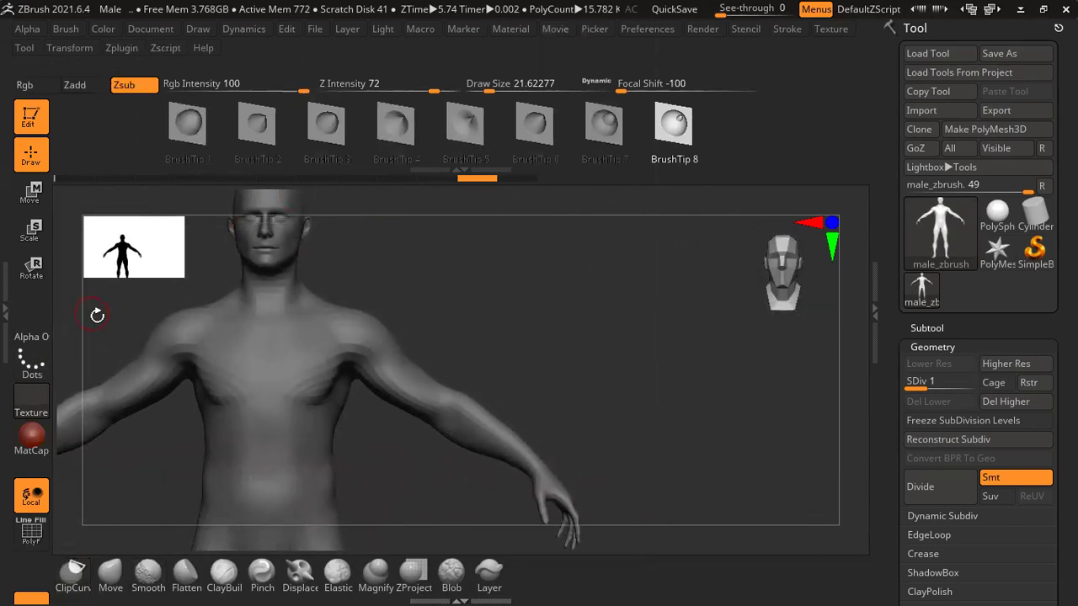
key(comma)
key(comma)
key(comma)
key(comma)
mouse_move(515, 179)
mouse_down()
mouse_move(560, 181)
mouse_move(478, 180)
mouse_up()
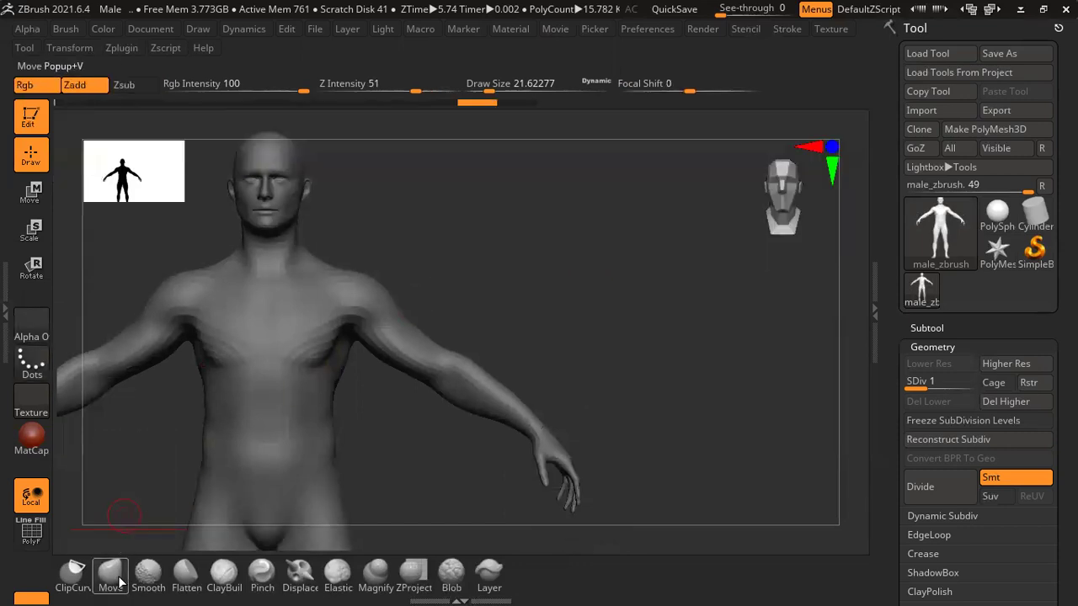
- Switch to ClipCurve, test a curved clip across the body, and undo it to keep both arms
click(76, 574)
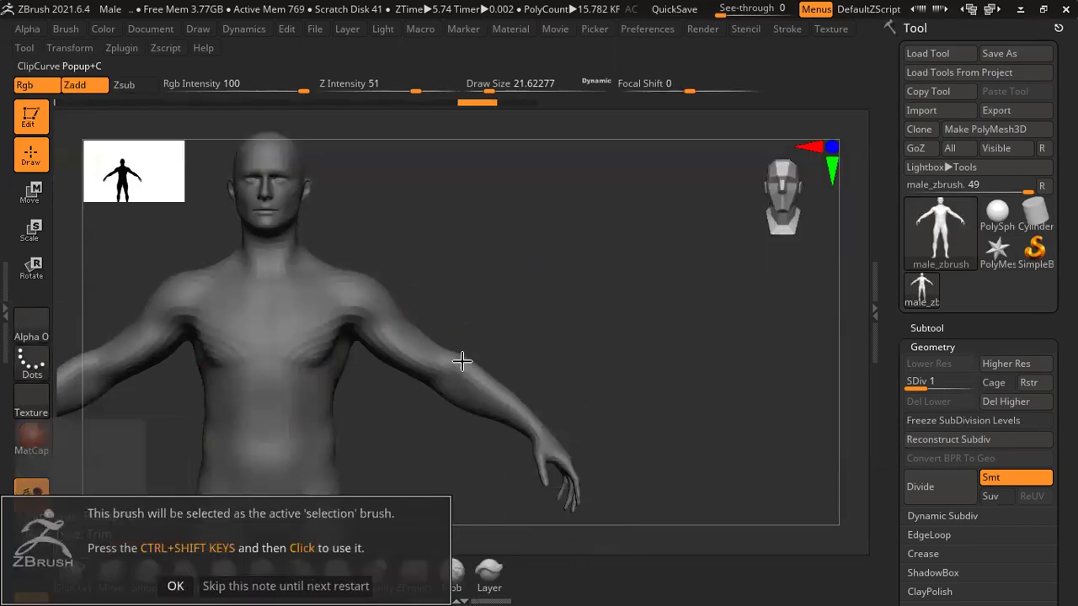
click(156, 577)
mouse_move(345, 481)
alt+mouse_down()
mouse_move(662, 241)
mouse_move(643, 243)
mouse_move(655, 257)
alt+mouse_up()
mouse_move(720, 181)
ctrl+shift+mouse_down()
mouse_move(590, 258)
mouse_move(469, 432)
ctrl+shift+mouse_up()
mouse_move(643, 286)
mouse_down()
mouse_move(601, 267)
mouse_move(662, 260)
mouse_move(645, 226)
mouse_move(517, 276)
mouse_up()
key(ctrl+z)
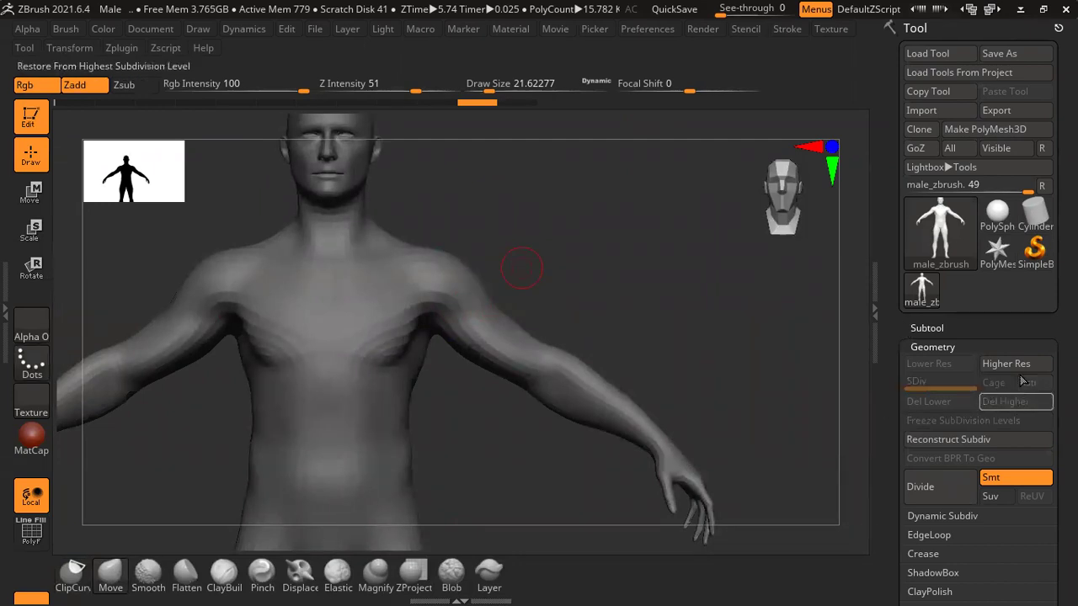
- Open DynaMesh settings, undo a coarse trial remesh, and remesh the body at Resolution 320
scroll(977, 337, down, 5)
scroll(971, 505, down, 1)
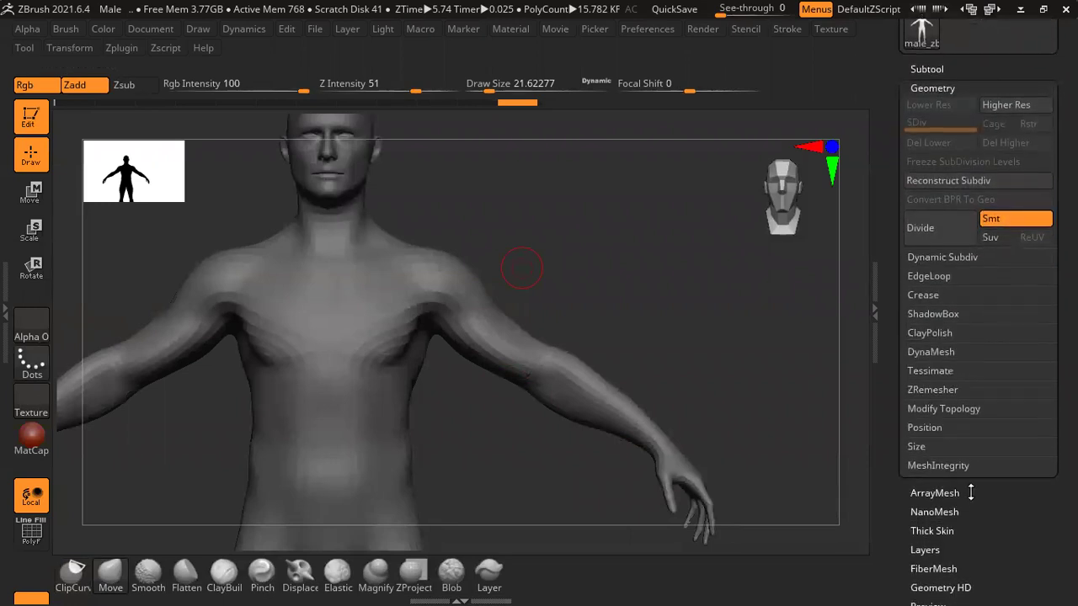
click(944, 351)
drag(947, 408, 972, 398)
text(48)
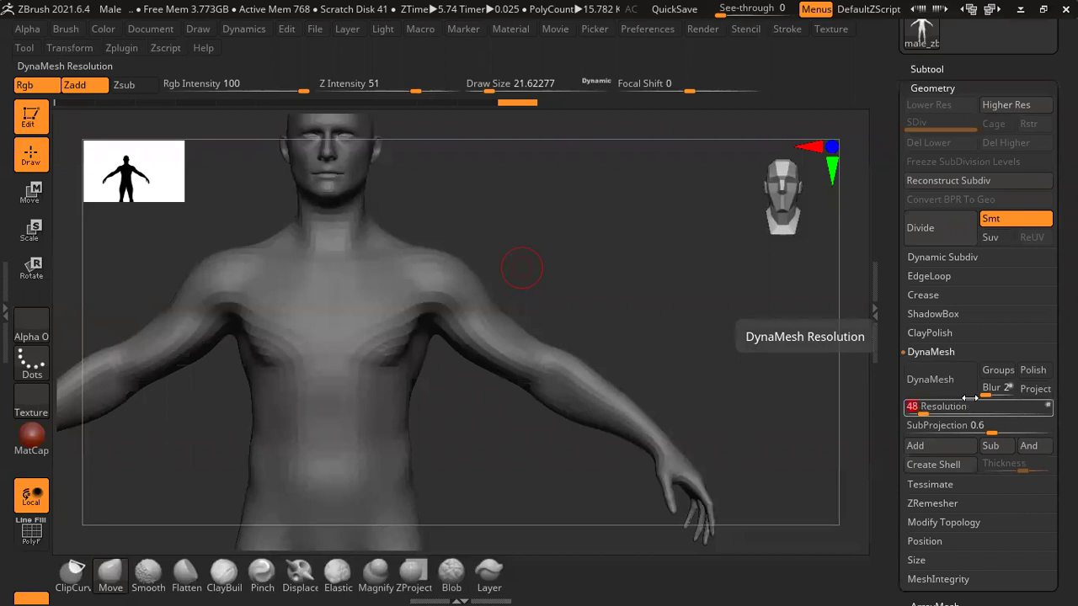
key(Return)
drag(995, 387, 983, 387)
click(930, 379)
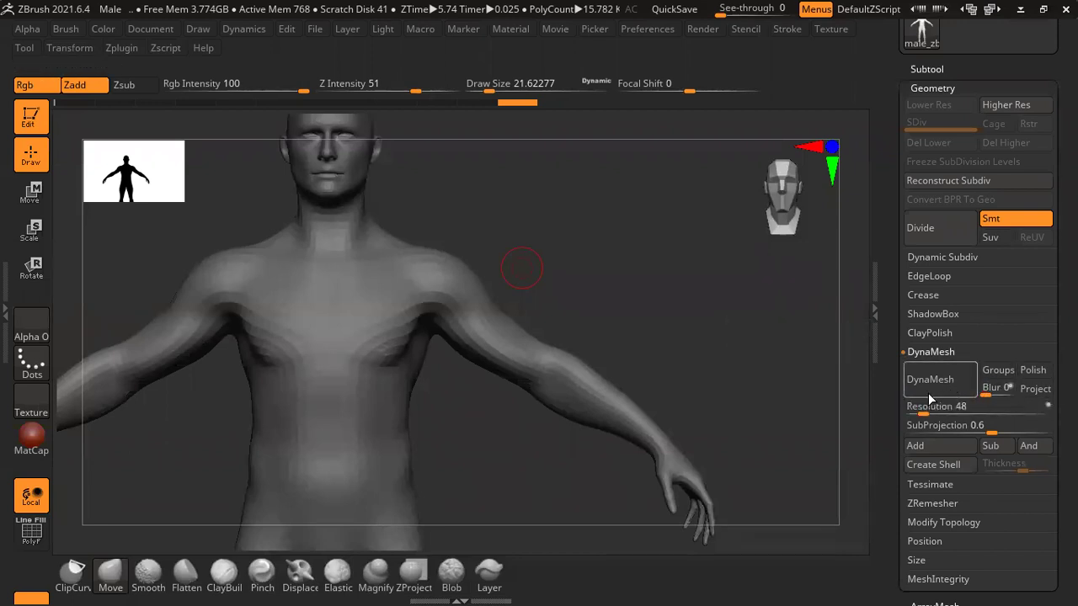
key(ctrl+z)
mouse_move(924, 407)
mouse_down()
mouse_move(977, 407)
mouse_move(944, 406)
mouse_up()
click(930, 379)
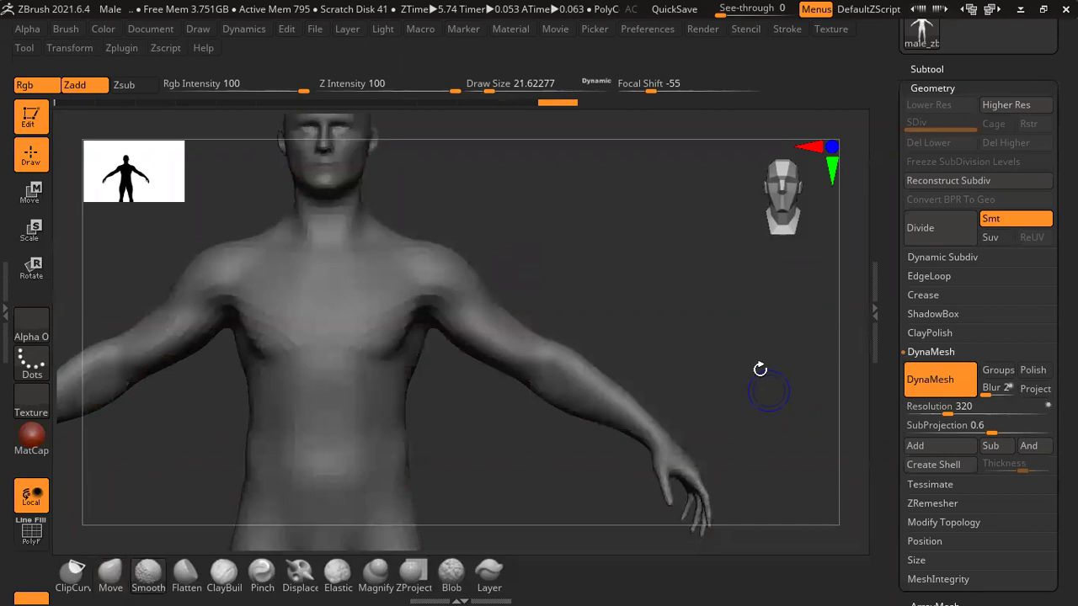
mouse_move(657, 267)
alt+mouse_down()
mouse_move(689, 179)
mouse_move(453, 490)
alt+mouse_up()
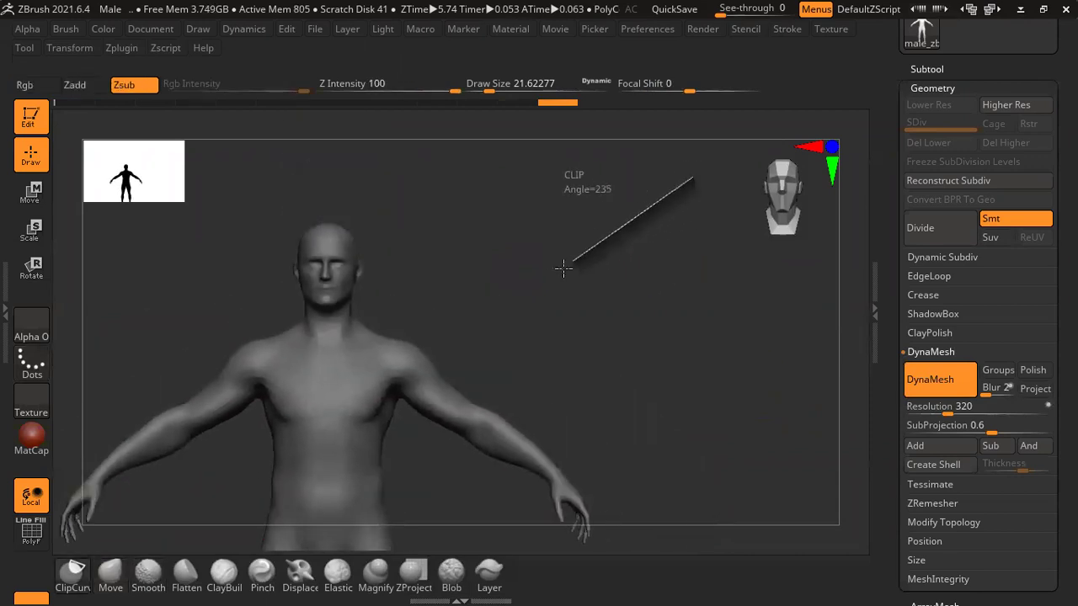
mouse_move(672, 354)
mouse_down()
mouse_move(702, 411)
mouse_move(674, 413)
mouse_move(670, 363)
mouse_move(665, 378)
mouse_up()
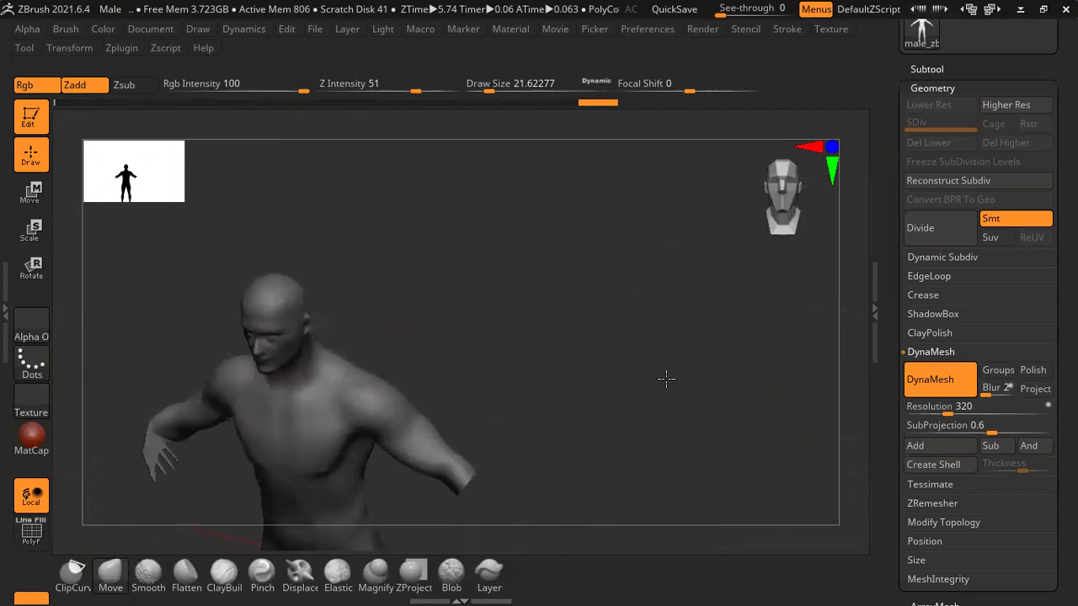
key(ctrl+z)
key(ctrl+z)
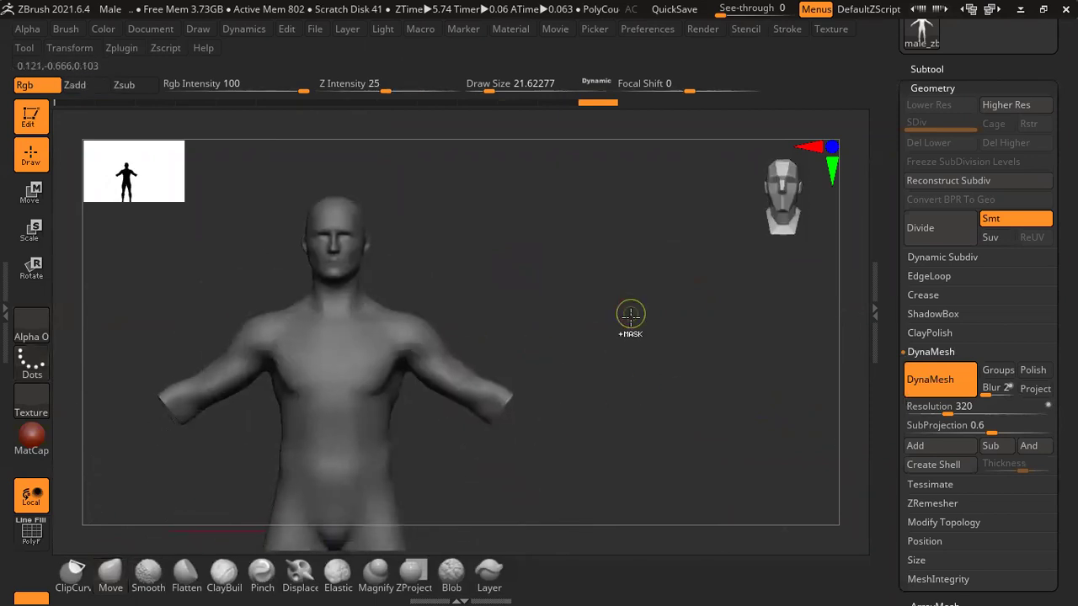
key(ctrl+z)
mouse_move(529, 244)
alt+mouse_down()
mouse_move(582, 260)
mouse_move(489, 258)
mouse_move(561, 269)
mouse_move(494, 225)
alt+mouse_up()
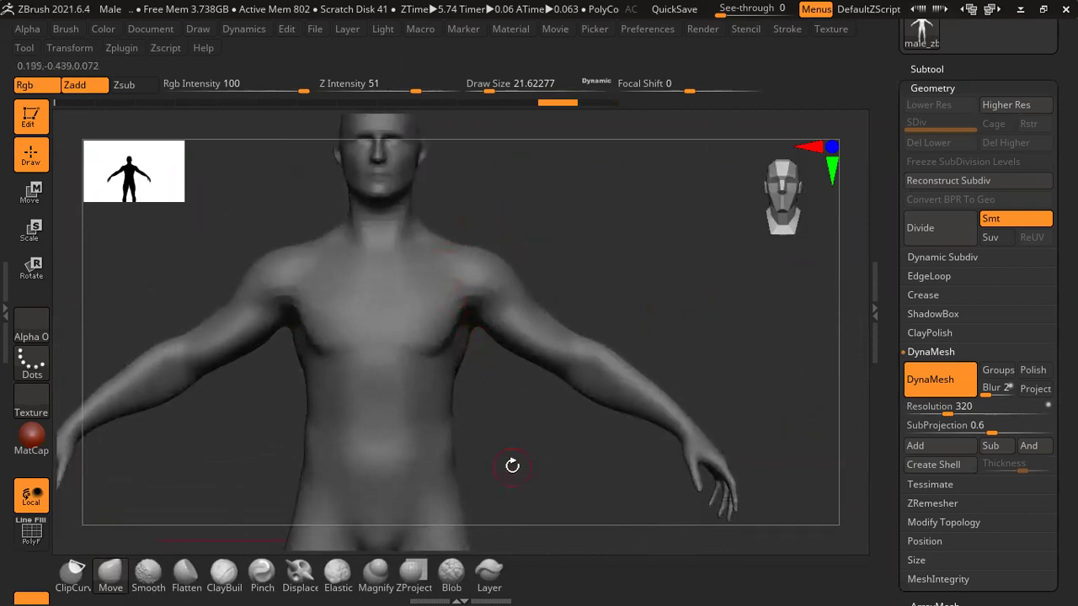
ctrl+shift+drag(475, 192, 486, 356)
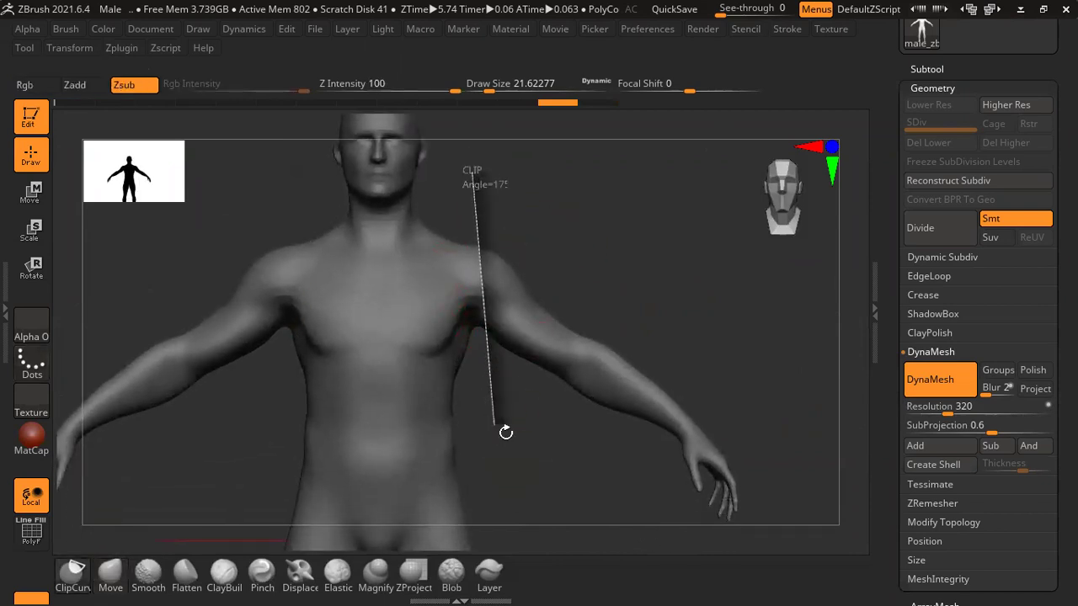
ctrl+shift+drag(505, 432, 510, 437)
key(ctrl+z)
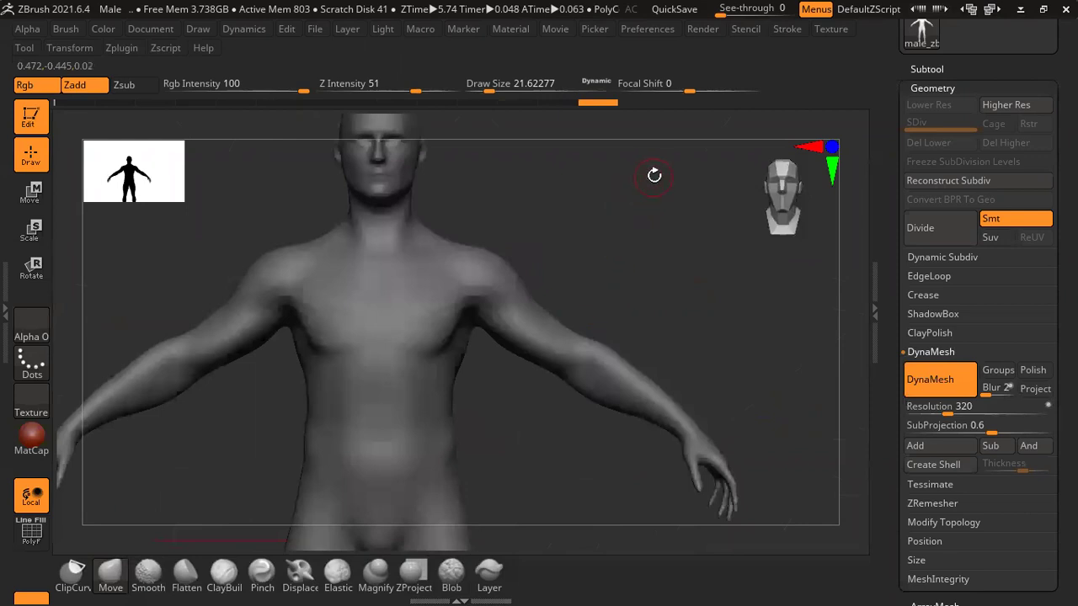
key(ctrl+shift)
ctrl+shift+drag(678, 175, 611, 203)
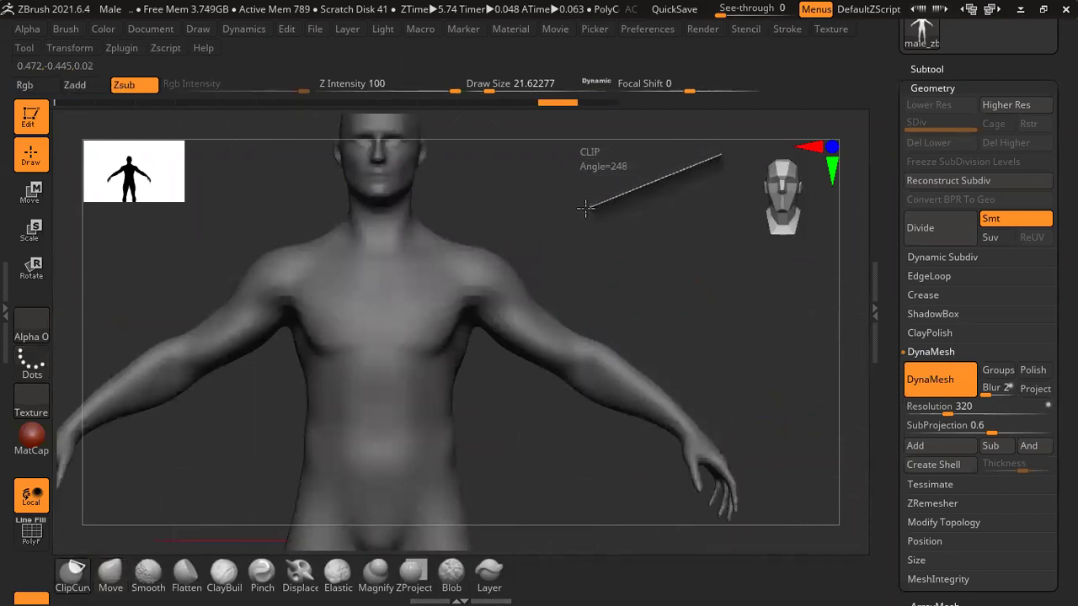
mouse_move(539, 228)
ctrl+shift+mouse_down()
mouse_move(493, 283)
mouse_move(477, 362)
ctrl+shift+mouse_up()
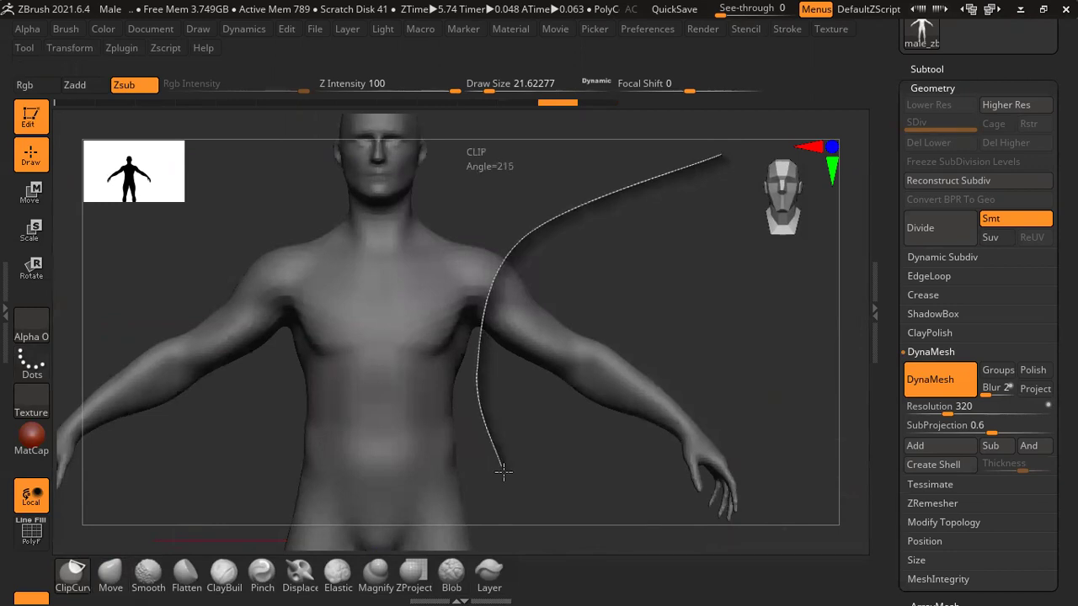
mouse_move(525, 507)
ctrl+shift+mouse_down()
mouse_move(556, 540)
mouse_move(762, 535)
mouse_move(837, 450)
mouse_move(828, 382)
ctrl+shift+mouse_up()
mouse_move(731, 291)
mouse_down()
mouse_move(705, 278)
mouse_move(696, 233)
mouse_up()
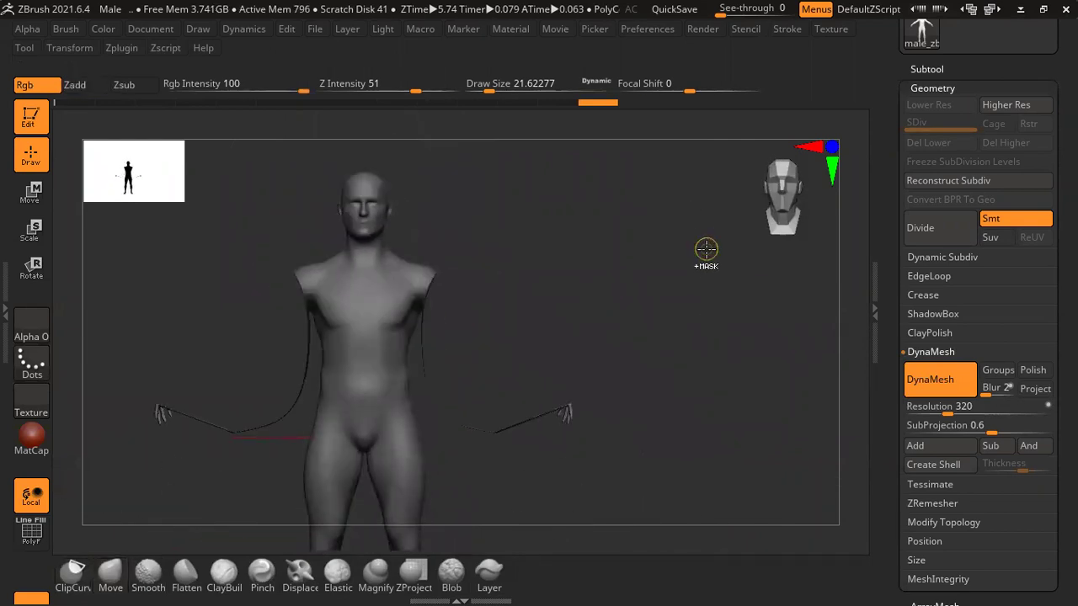
key(ctrl+z)
mouse_move(691, 135)
ctrl+shift+mouse_down()
mouse_move(508, 185)
mouse_move(413, 243)
mouse_move(404, 281)
mouse_move(422, 395)
ctrl+shift+mouse_up()
mouse_move(500, 449)
mouse_down()
mouse_move(588, 459)
mouse_move(553, 469)
mouse_move(578, 464)
mouse_up()
key(ctrl+z)
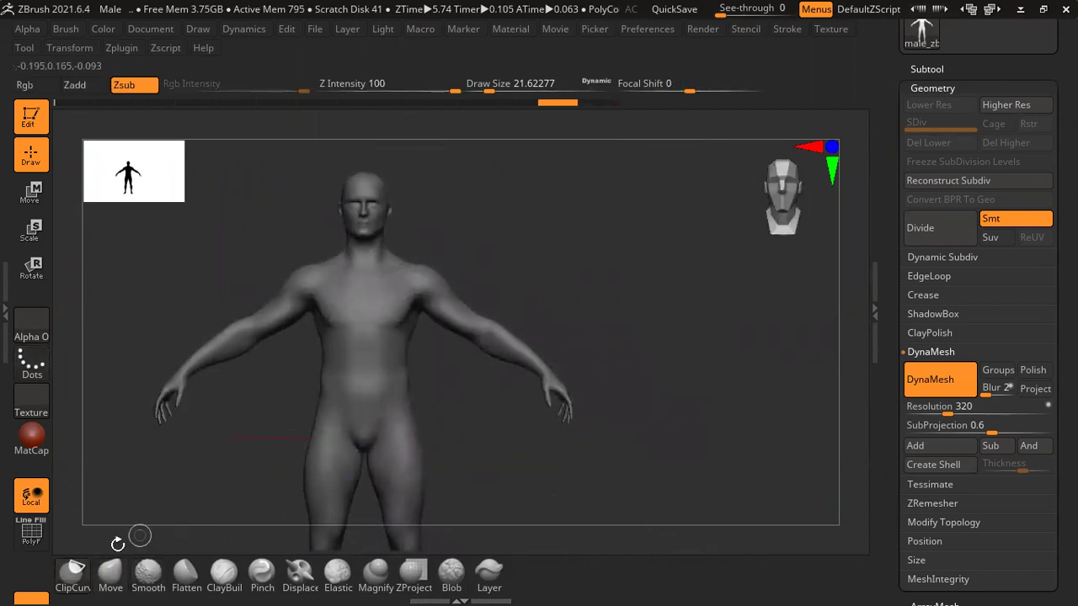
key(ctrl+shift+b)
- Test a ClipRect cut on the figure and undo it
click(286, 416)
ctrl+shift+drag(510, 202, 409, 379)
key(ctrl+z)
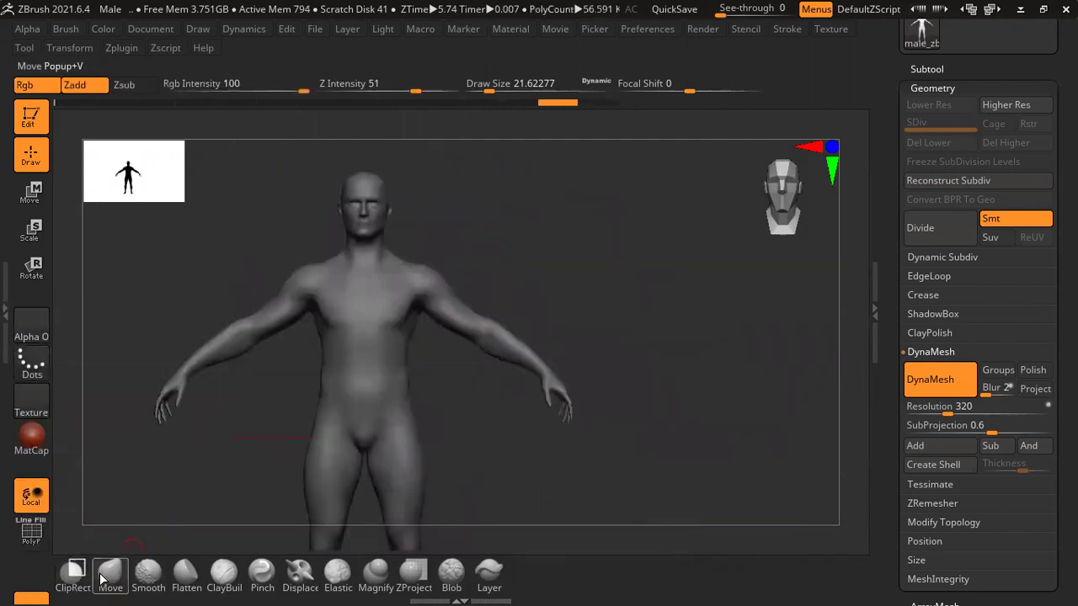
key(ctrl+shift+b)
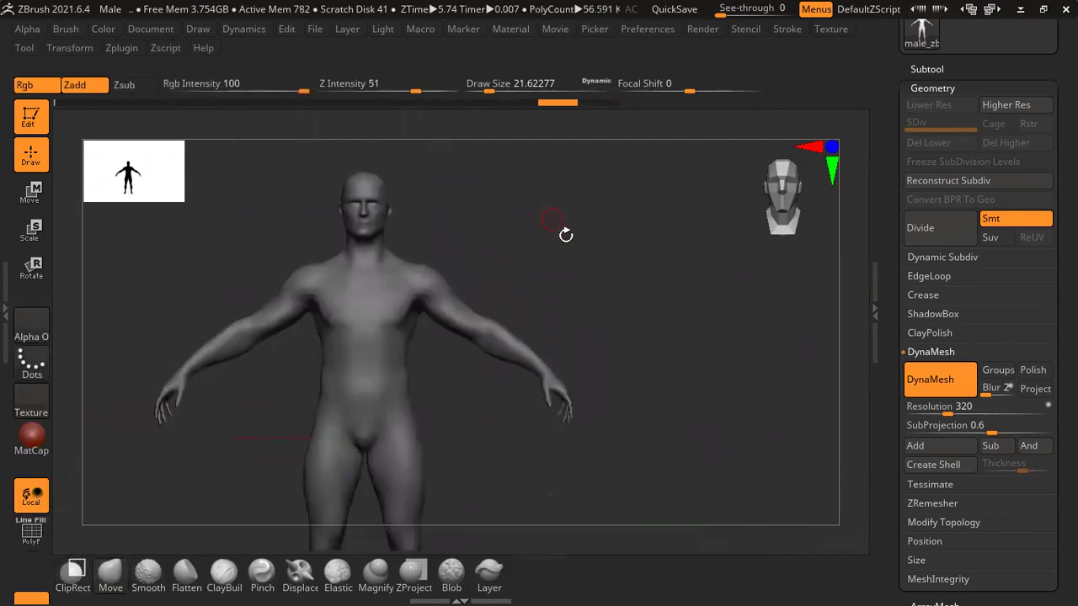
drag(561, 231, 606, 296)
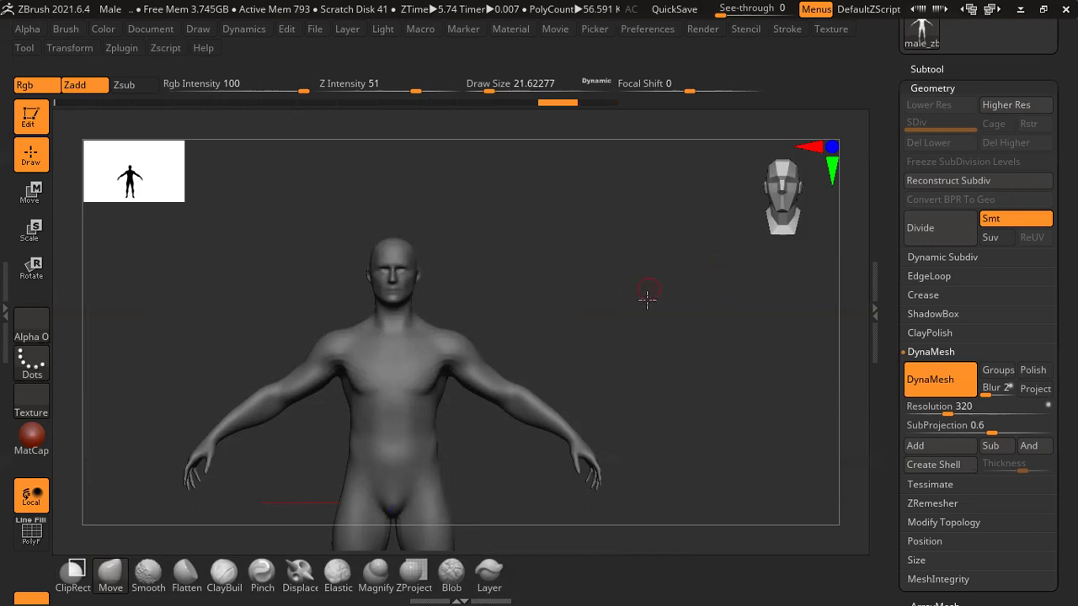
- Switch to ClayBuildup at size about 56 and build up clay on the shoulder
scroll(657, 248, up, 3)
scroll(683, 243, up, 3)
scroll(578, 221, up, 1)
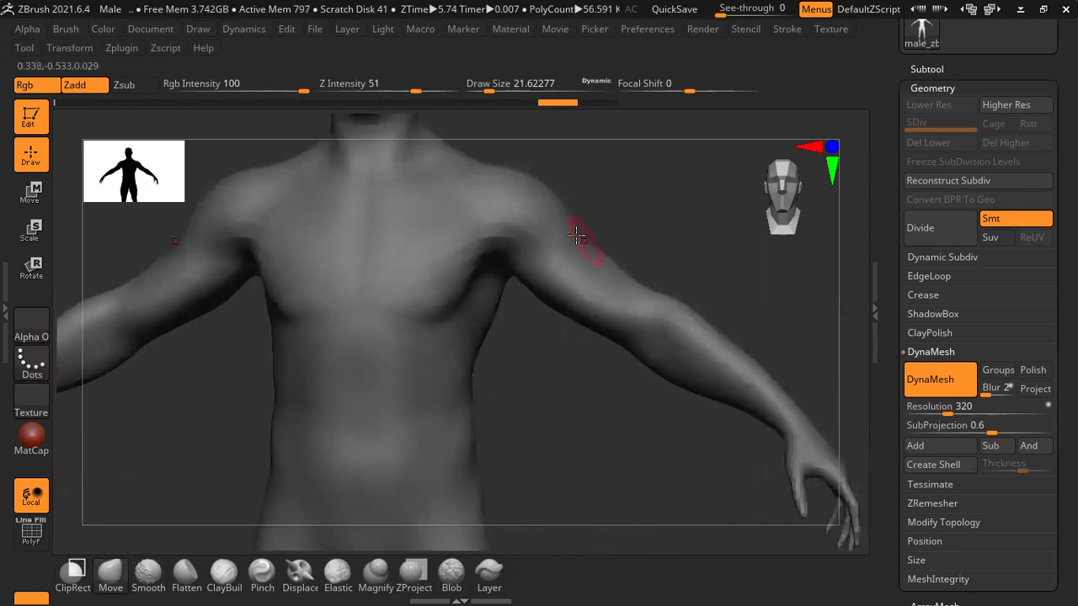
click(224, 576)
mouse_move(609, 187)
mouse_down()
mouse_move(614, 244)
mouse_move(596, 245)
mouse_up()
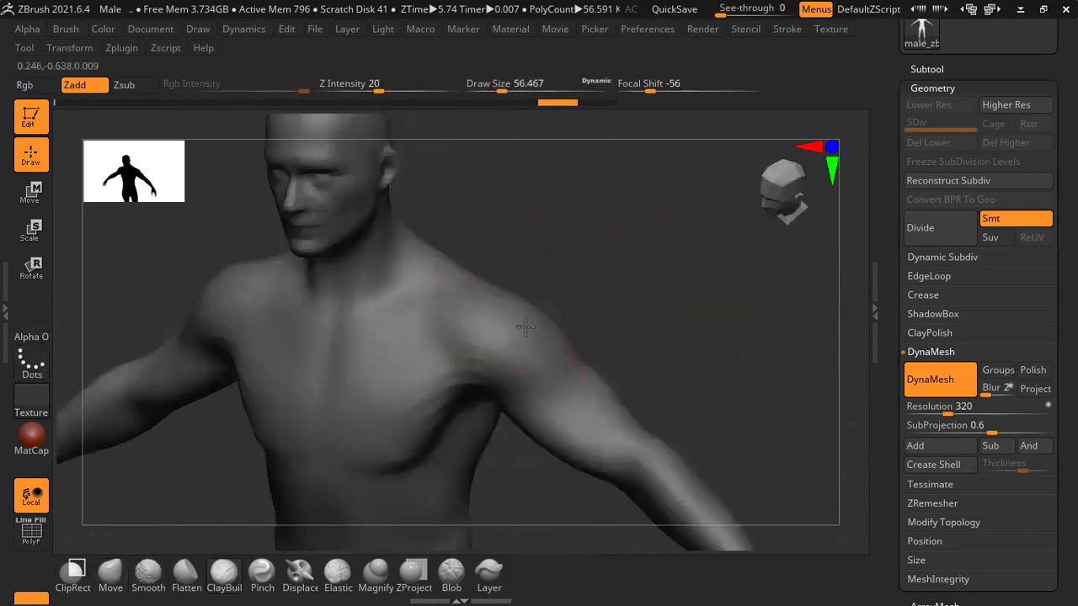
drag(535, 362, 510, 315)
- Rotate back to a front view of the torso and bring up the quick brush palette
mouse_move(587, 253)
mouse_down()
mouse_move(543, 324)
mouse_move(542, 289)
mouse_move(570, 257)
mouse_move(511, 250)
mouse_move(531, 249)
mouse_up()
mouse_move(579, 172)
mouse_down()
mouse_move(619, 161)
mouse_move(630, 209)
mouse_up()
key(space)
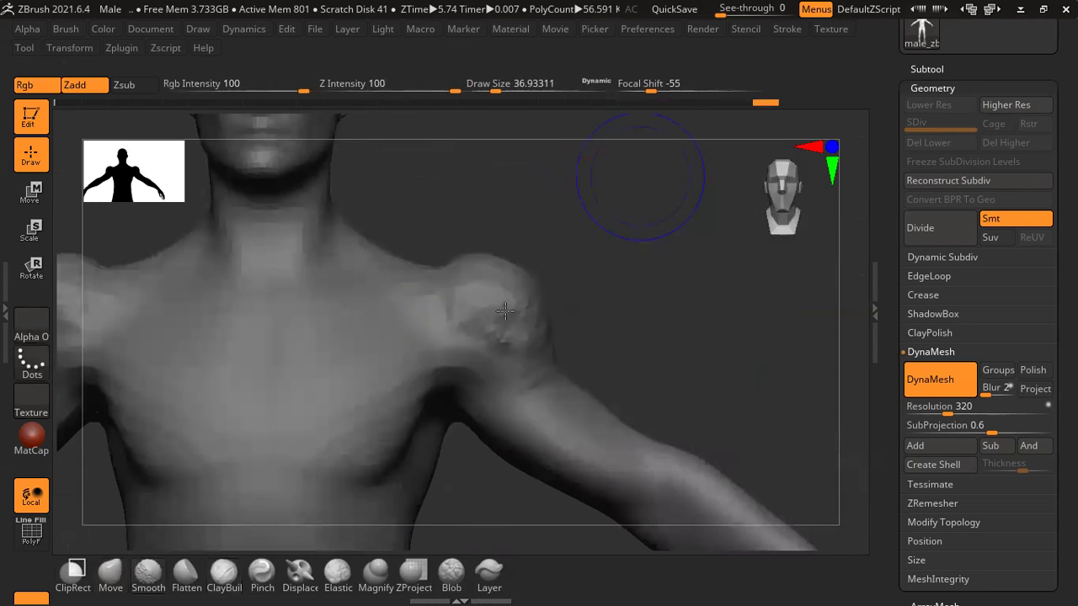
key(ctrl+shift)
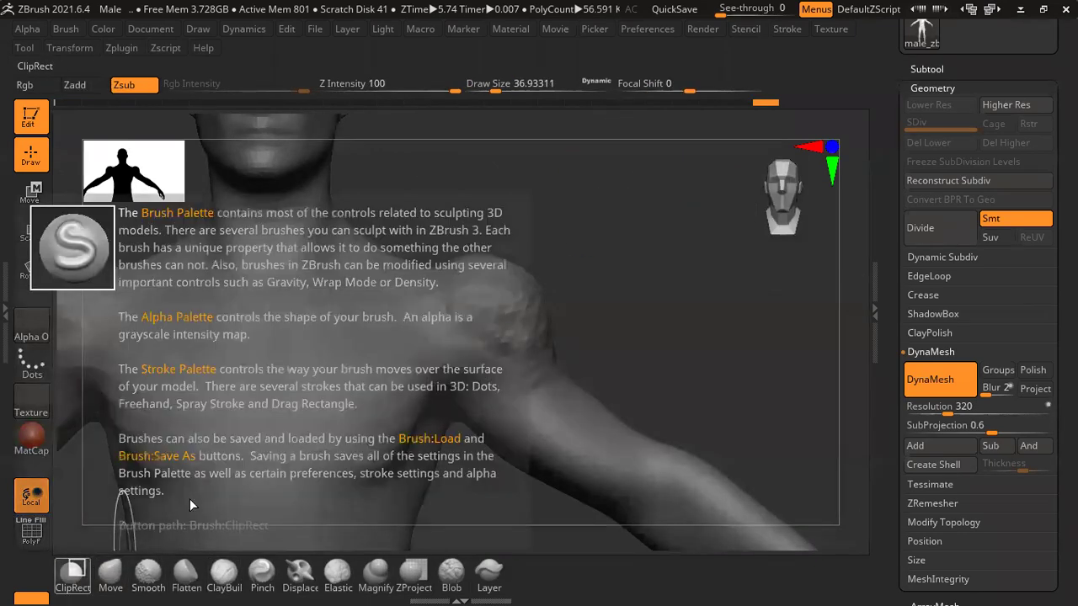
- Choose ClipCurve and slice the lumpy bulge off the shoulder along a curve
click(88, 583)
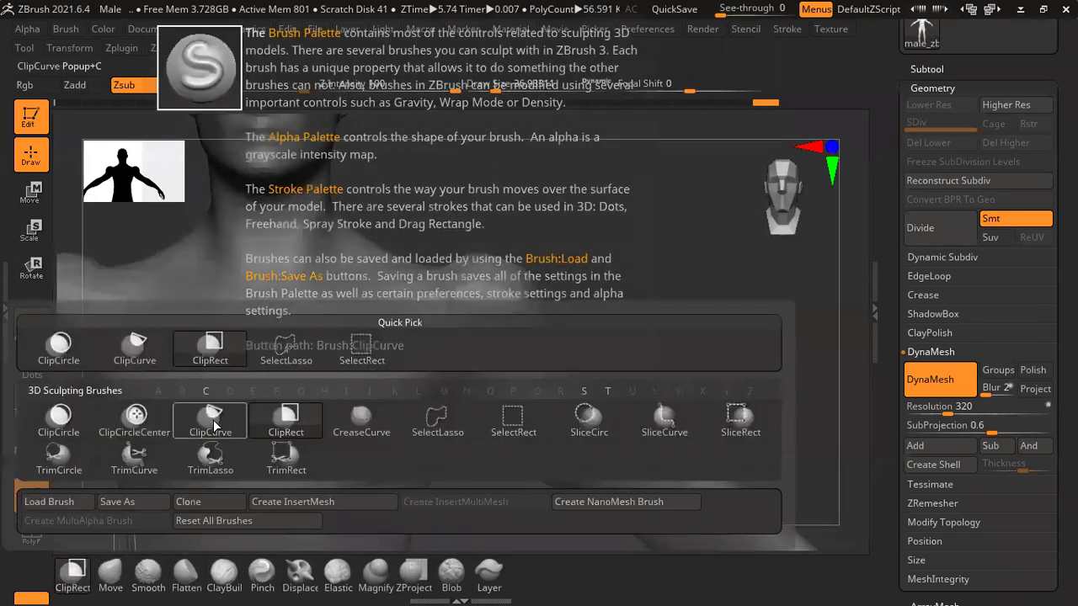
click(210, 425)
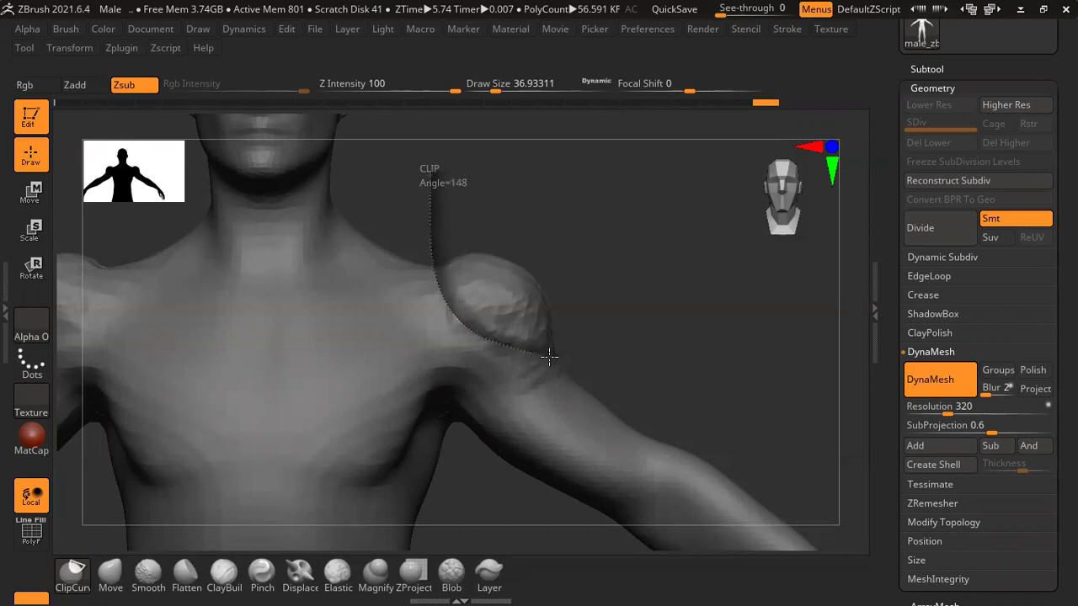
mouse_move(612, 358)
ctrl+shift+mouse_down()
mouse_move(632, 358)
mouse_move(642, 222)
mouse_move(632, 233)
mouse_move(649, 231)
ctrl+shift+mouse_up()
mouse_move(559, 248)
mouse_down()
mouse_move(573, 299)
mouse_move(490, 278)
mouse_up()
mouse_move(529, 410)
mouse_down()
mouse_move(525, 441)
mouse_move(601, 258)
mouse_move(632, 233)
mouse_move(644, 210)
mouse_move(633, 233)
mouse_move(632, 212)
mouse_move(662, 211)
mouse_move(640, 229)
mouse_up()
click(103, 581)
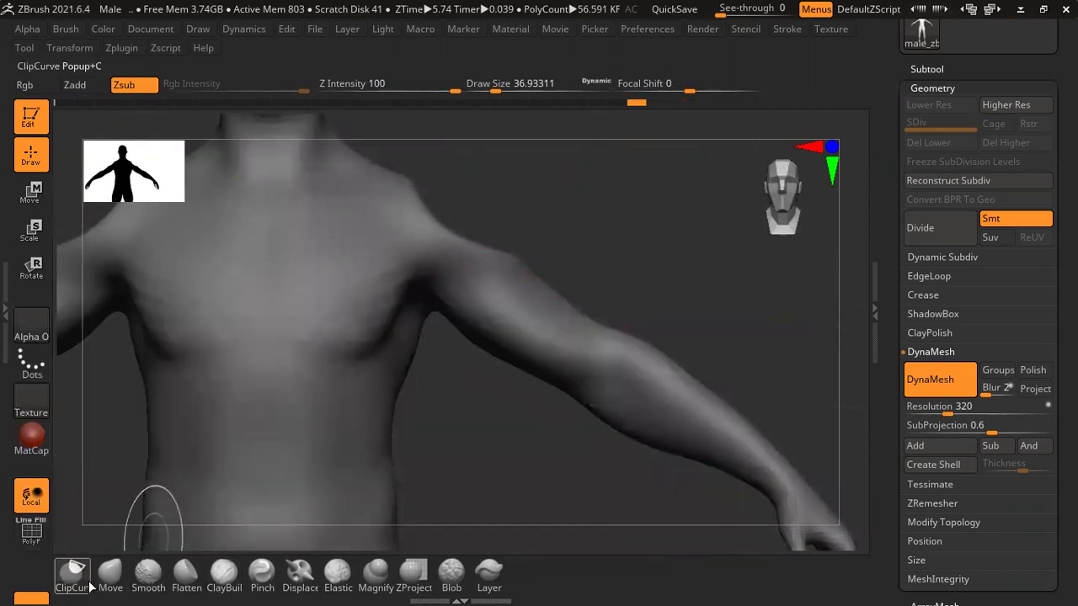
- Pick SliceCirc and draw a circular slice over the chest from a front view
key(b)
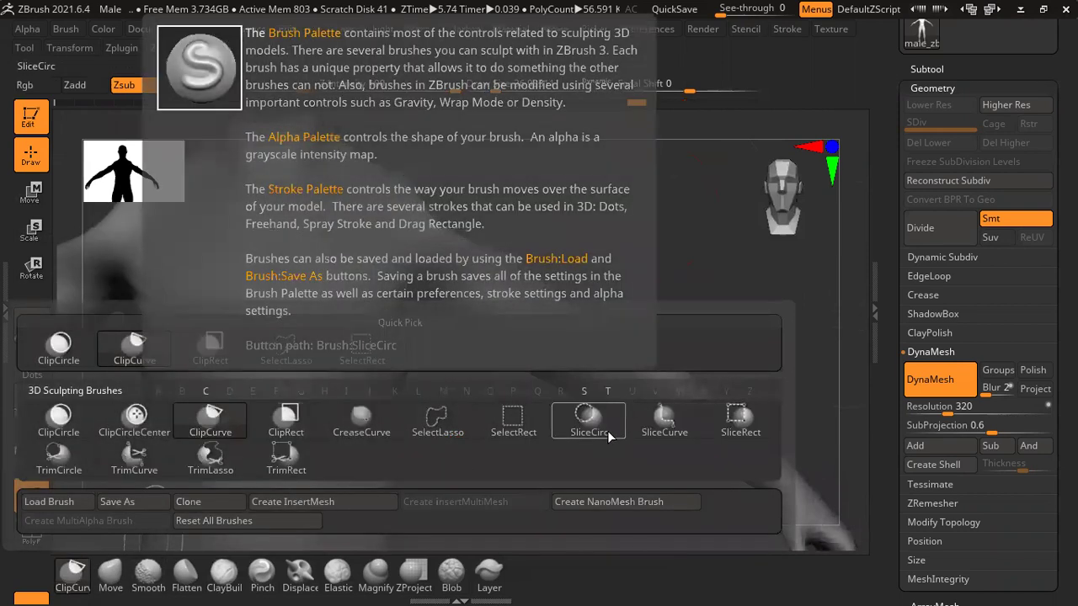
click(617, 419)
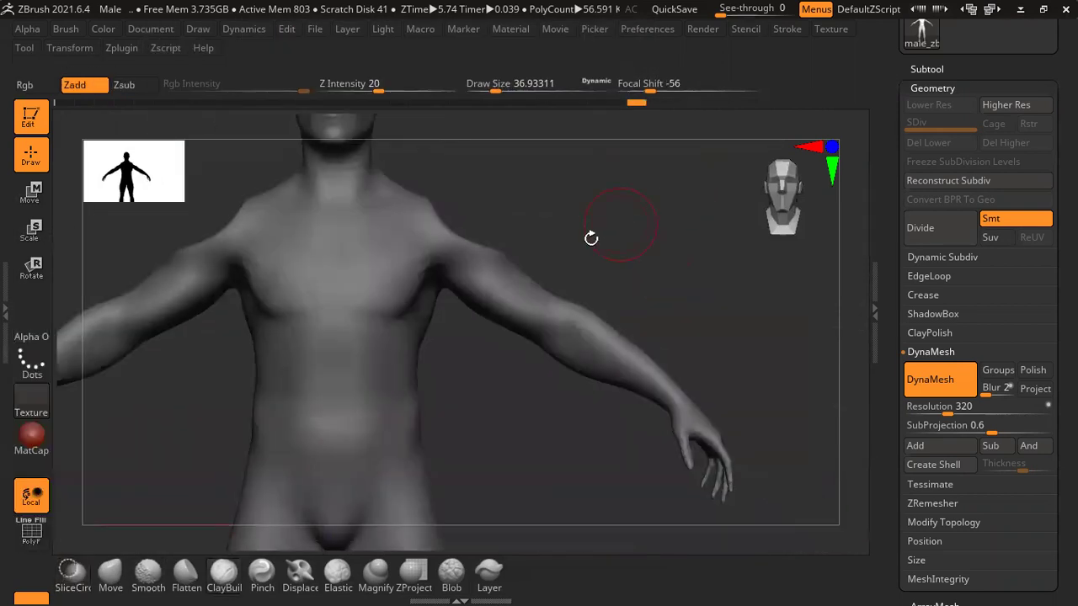
mouse_move(494, 183)
ctrl+shift+mouse_down()
mouse_move(563, 312)
mouse_move(582, 287)
ctrl+shift+mouse_up()
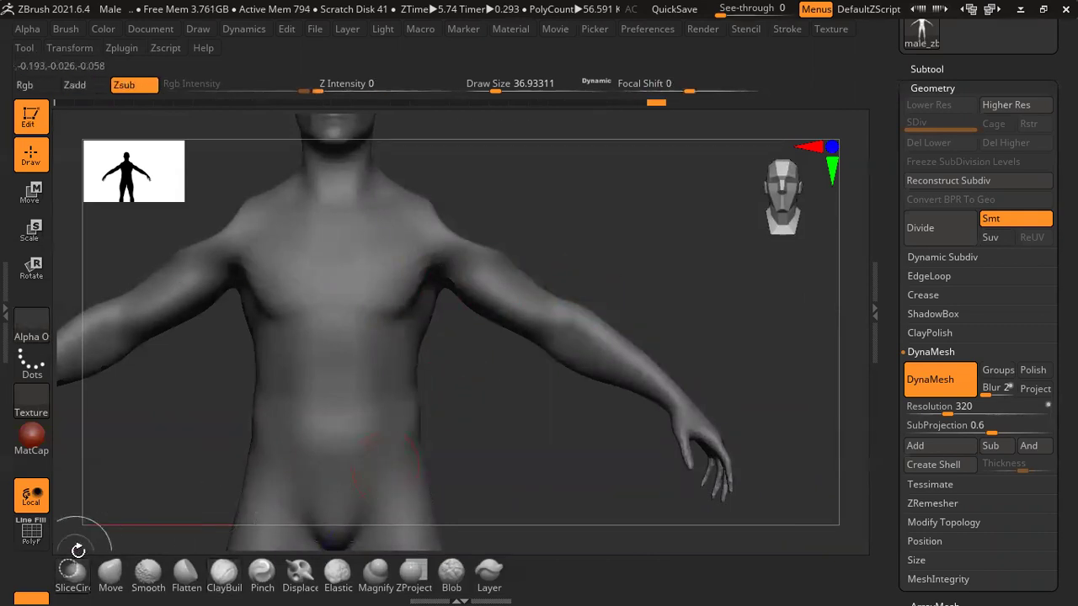
mouse_move(388, 249)
ctrl+shift+mouse_down()
mouse_move(480, 328)
mouse_move(497, 363)
ctrl+shift+mouse_up()
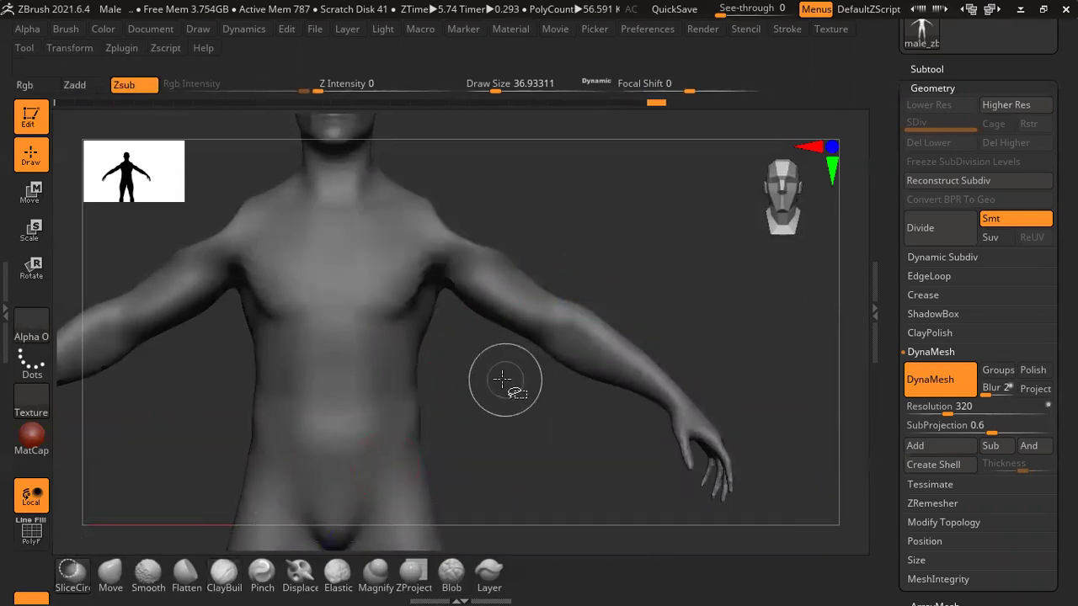
ctrl+shift+drag(331, 276, 433, 362)
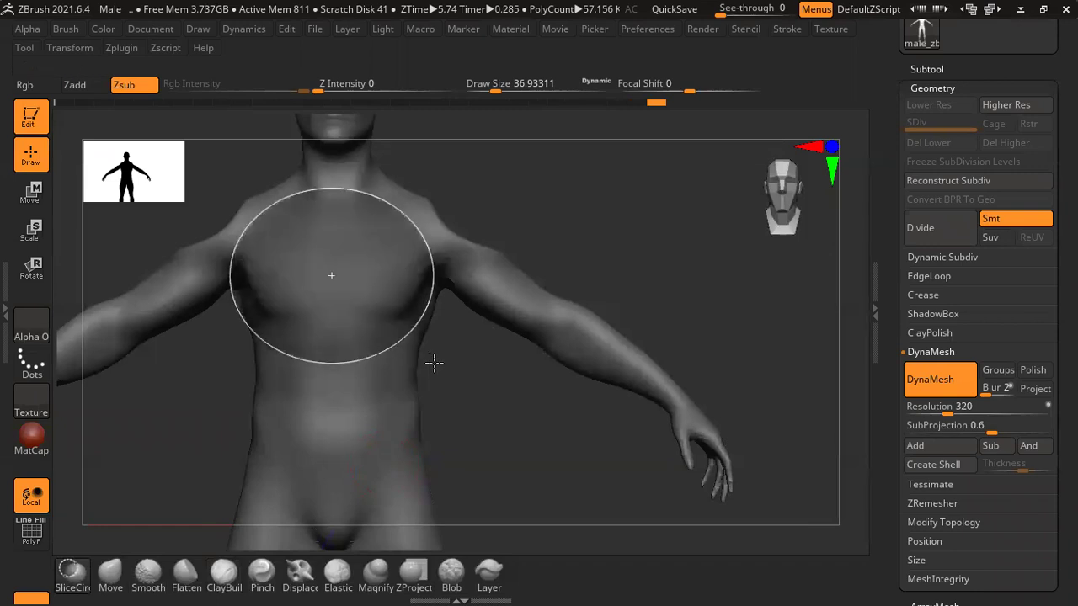
ctrl+shift+drag(584, 474, 622, 504)
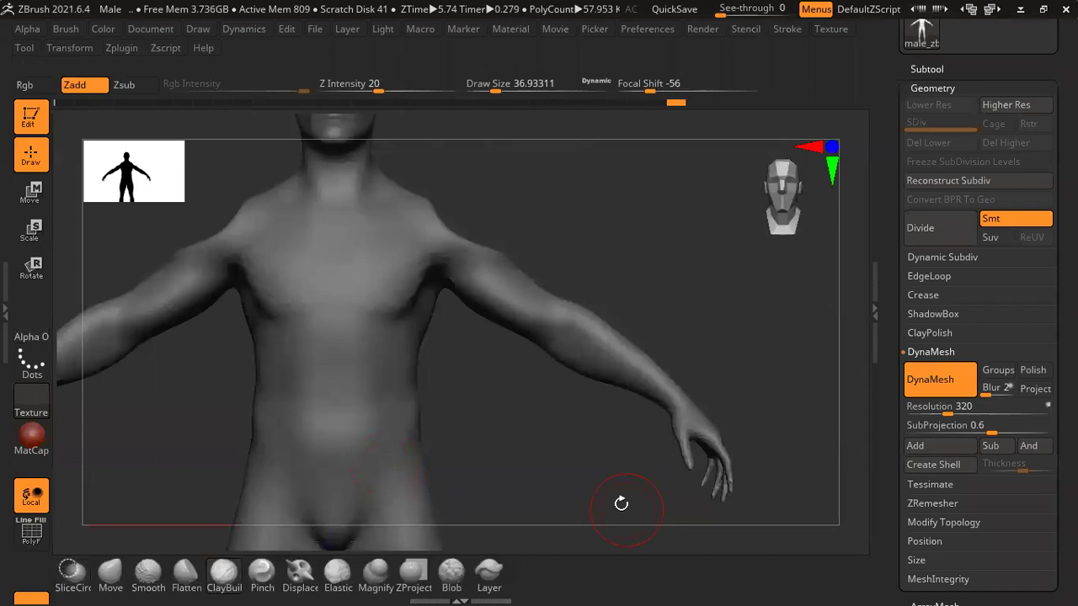
- Add another circular chest slice from a tilted view and turn on PolyF with Shift+F
drag(762, 352, 729, 315)
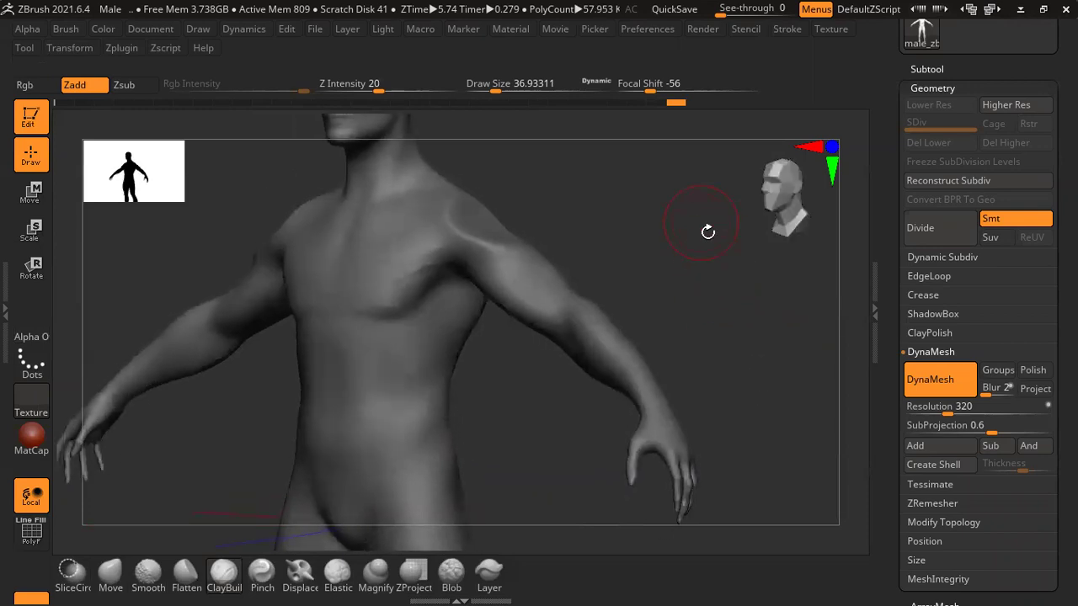
mouse_move(637, 211)
shift+mouse_down()
mouse_move(640, 202)
mouse_move(526, 378)
mouse_move(325, 463)
shift+mouse_up()
click(223, 573)
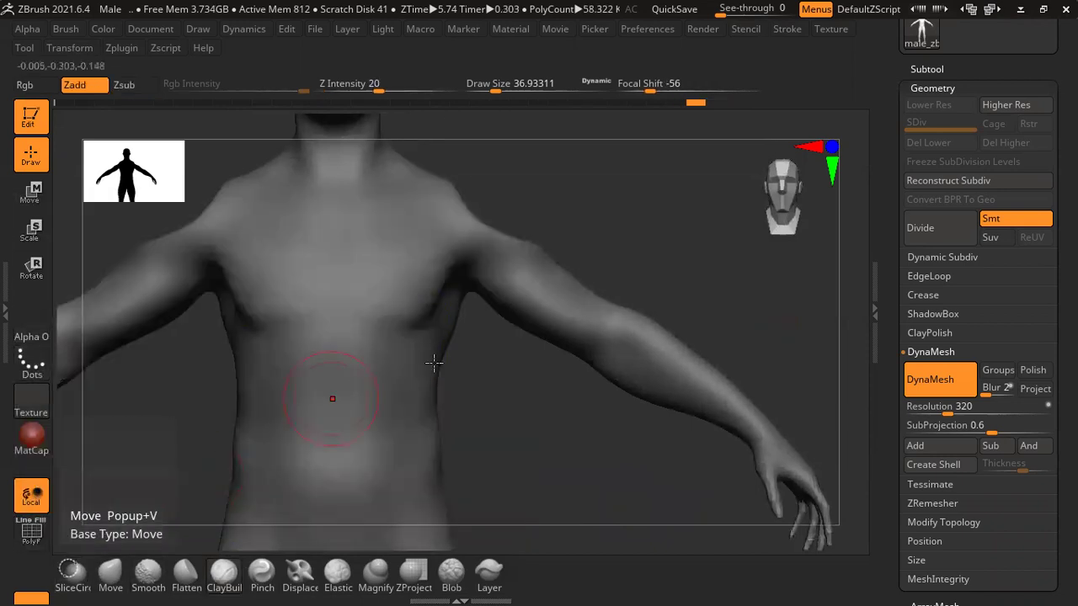
key(ctrl)
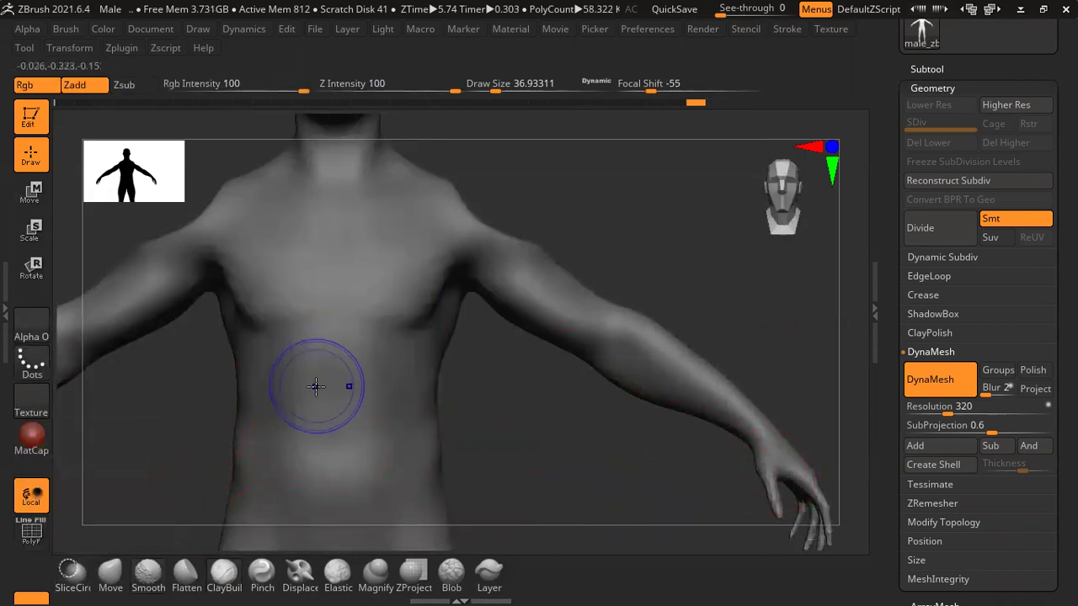
key(shift+f)
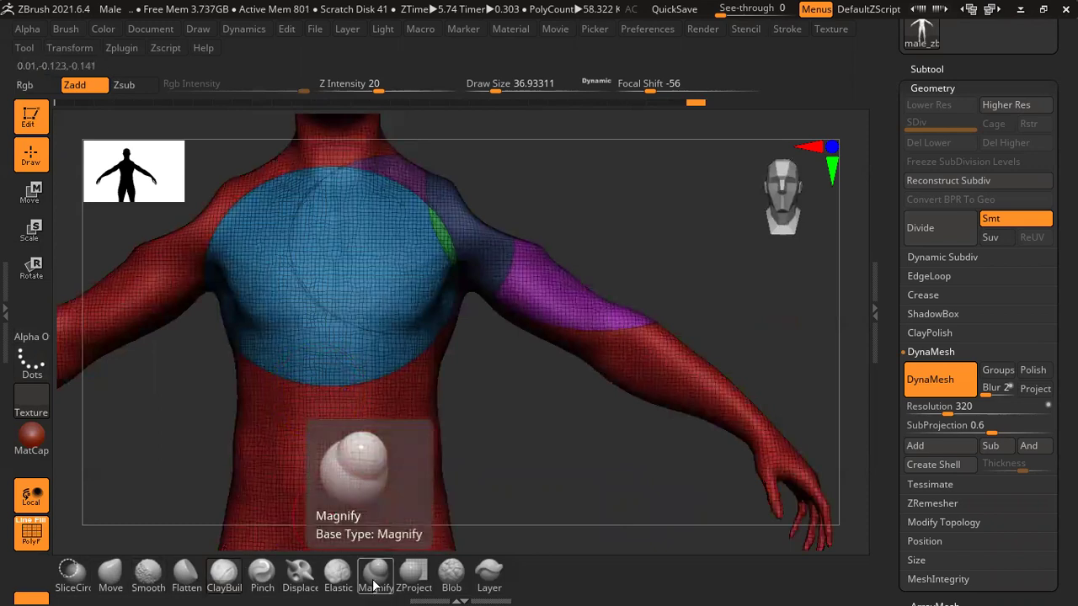
- Isolate the purple polygroup to inspect it, then unhide the whole body
key(alt)
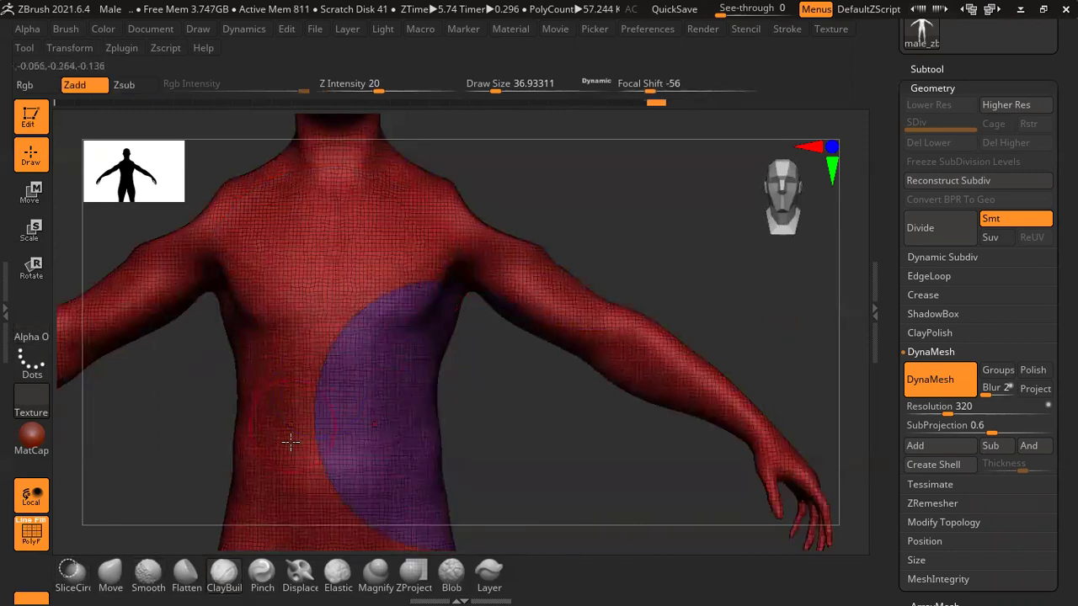
ctrl+shift+click(457, 332)
mouse_move(607, 351)
mouse_down()
mouse_move(565, 352)
mouse_move(590, 366)
mouse_move(647, 262)
mouse_up()
ctrl+shift+click(592, 375)
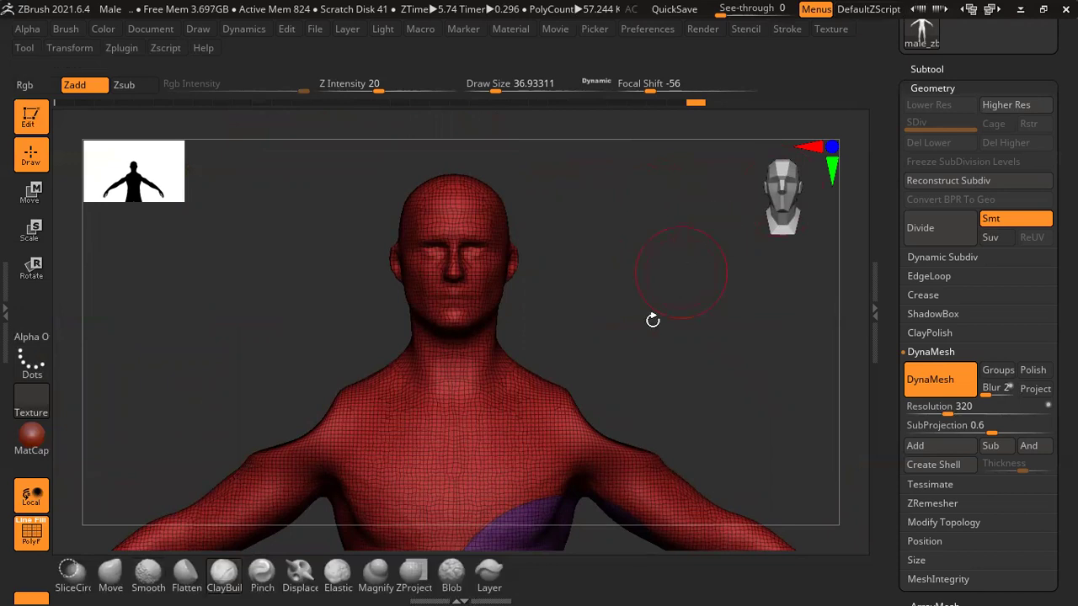
alt+drag(652, 320, 626, 255)
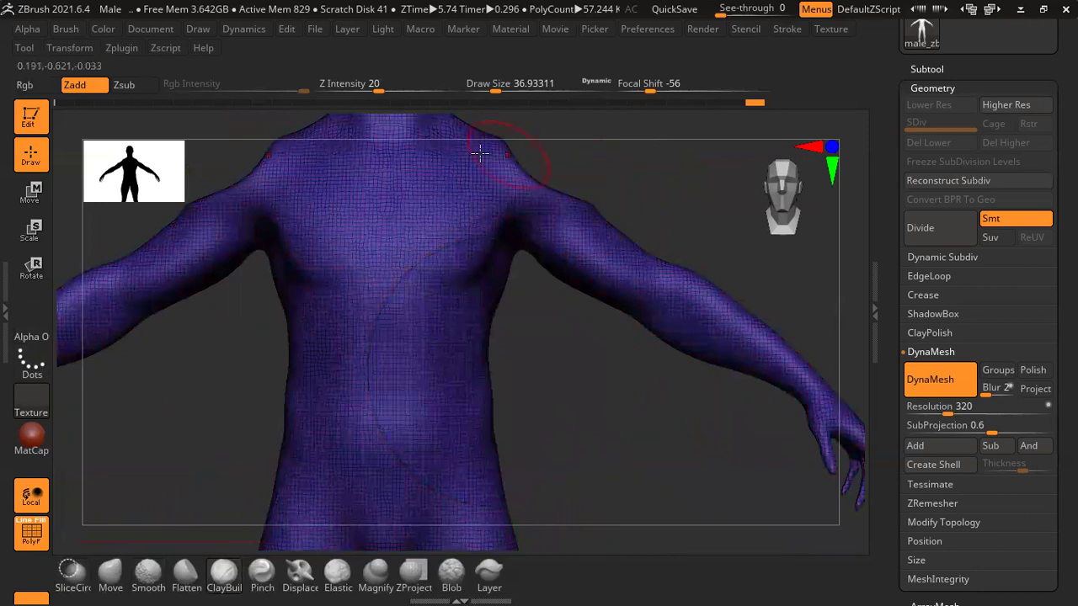
- Zoom to the abdomen, undo the last change, then cut across the torso and orbit toward the right arm
mouse_move(665, 428)
alt+right_down()
mouse_move(616, 291)
mouse_move(657, 380)
mouse_move(619, 484)
alt+right_up()
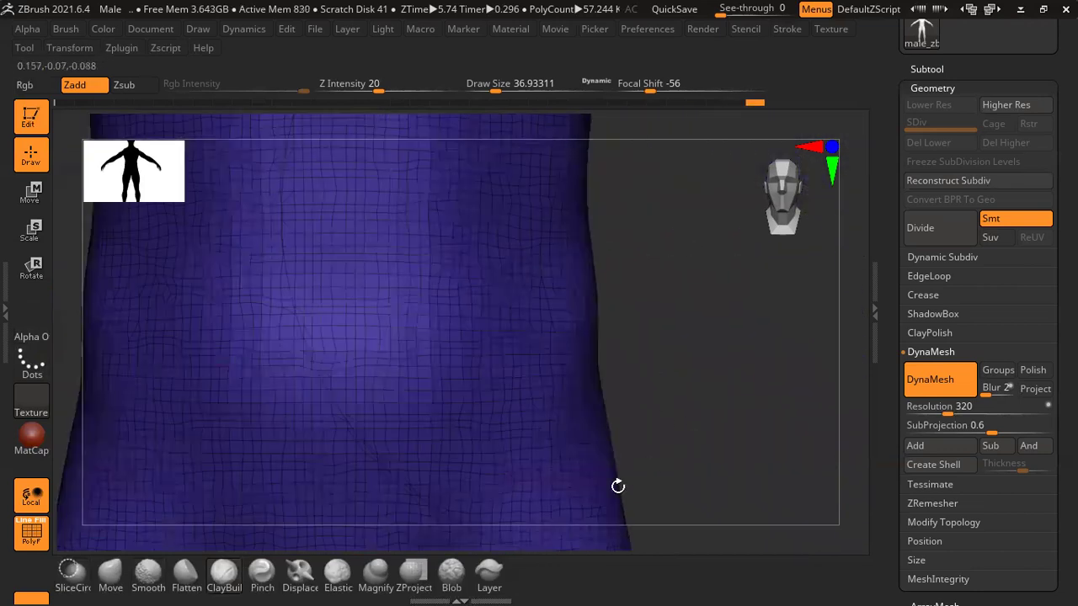
key(ctrl+z)
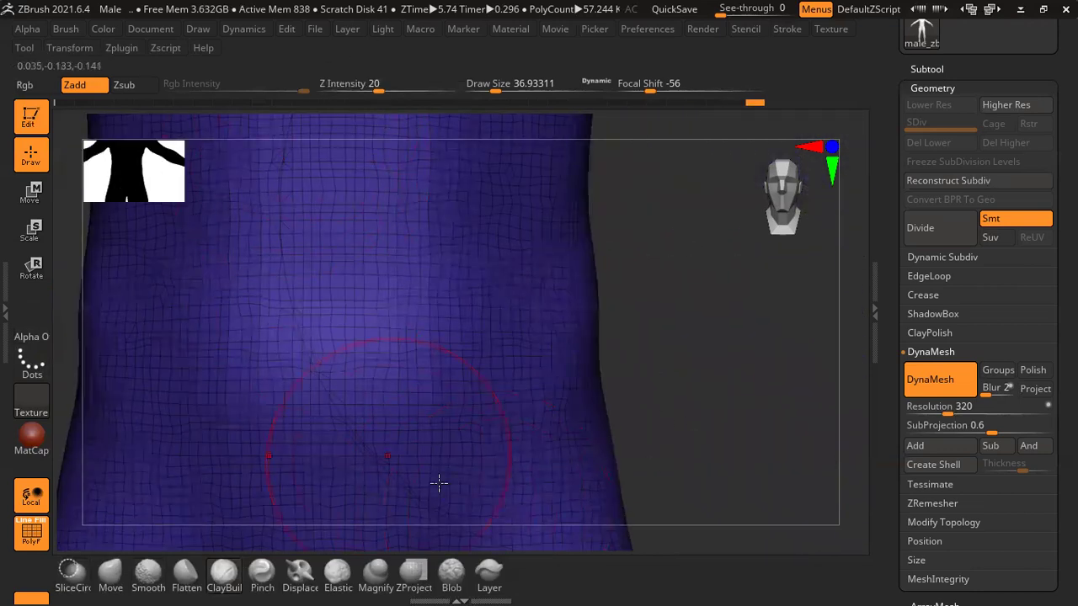
ctrl+drag(662, 215, 525, 440)
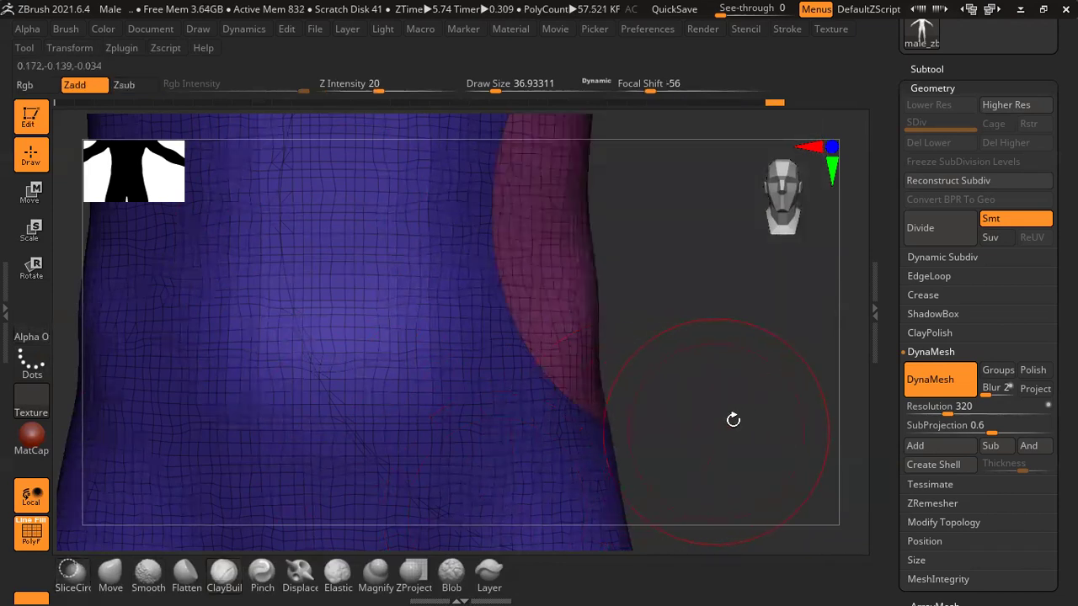
drag(732, 419, 699, 488)
mouse_move(698, 445)
mouse_down()
mouse_move(685, 339)
mouse_move(458, 245)
mouse_move(457, 197)
mouse_up()
key(ctrl+shift)
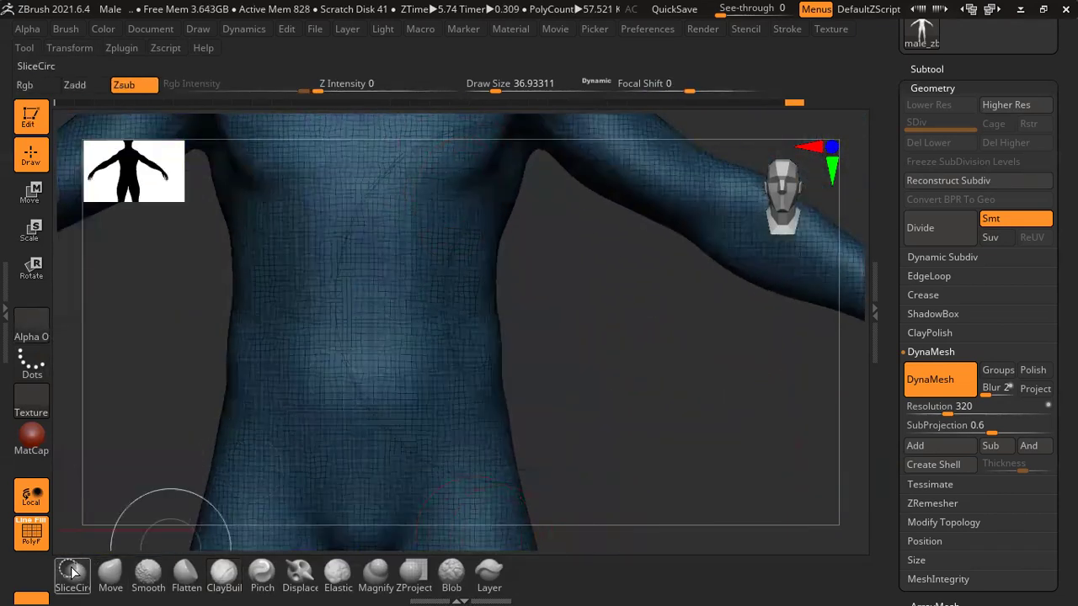
- Choose SliceCurve and frame the body with the arm in view
click(73, 572)
click(670, 440)
mouse_move(626, 349)
mouse_down()
mouse_move(626, 493)
mouse_move(635, 472)
mouse_move(609, 409)
mouse_up()
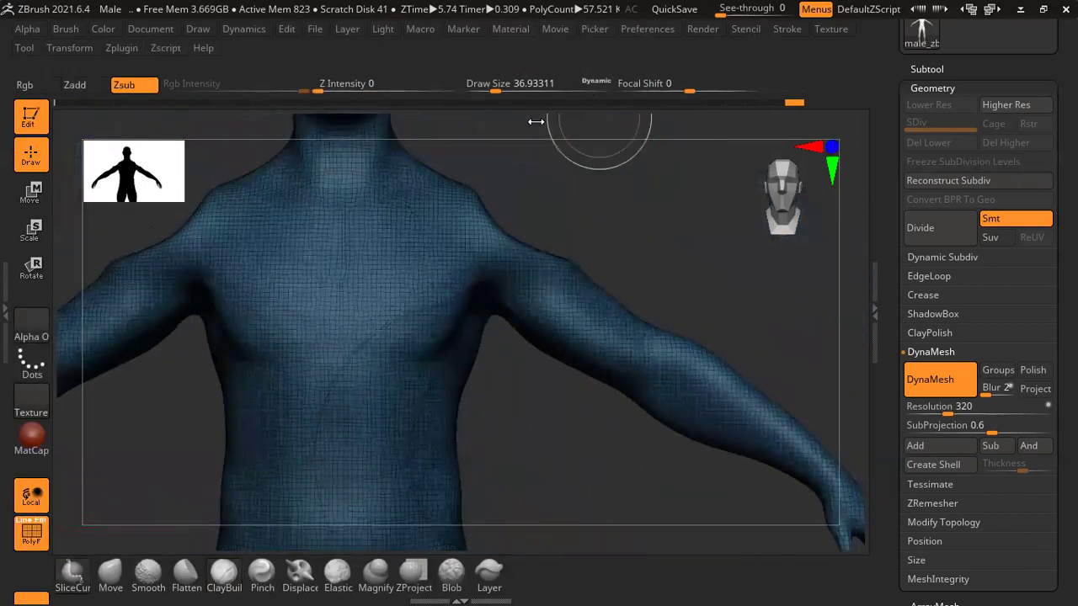
mouse_move(534, 195)
mouse_down()
mouse_move(625, 248)
mouse_move(581, 145)
mouse_move(557, 346)
mouse_up()
key(f)
mouse_move(621, 295)
alt+mouse_down()
mouse_move(580, 315)
mouse_move(609, 380)
mouse_move(571, 283)
mouse_move(561, 436)
mouse_move(626, 301)
alt+mouse_up()
mouse_move(679, 235)
ctrl+shift+mouse_down()
mouse_move(549, 365)
mouse_move(558, 377)
mouse_move(698, 228)
mouse_move(723, 220)
ctrl+shift+mouse_up()
- Slice the forearm, upper arm and legs into separate polygroups
ctrl+shift+drag(506, 156, 458, 359)
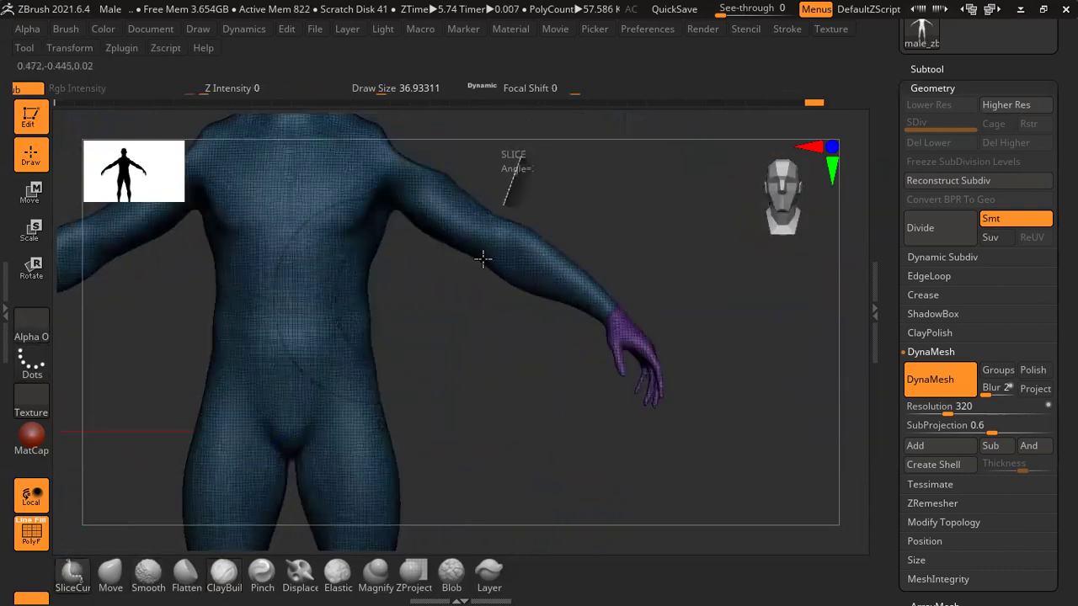
key(ctrl+z)
mouse_move(489, 139)
ctrl+shift+mouse_down()
mouse_move(480, 313)
mouse_move(621, 432)
mouse_move(658, 184)
mouse_move(561, 270)
ctrl+shift+mouse_up()
ctrl+shift+drag(505, 158, 531, 509)
mouse_move(698, 294)
mouse_down()
mouse_move(671, 226)
mouse_move(621, 191)
mouse_move(663, 272)
mouse_move(582, 181)
mouse_move(474, 278)
mouse_move(354, 291)
mouse_move(286, 256)
mouse_up()
mouse_move(568, 268)
mouse_down()
mouse_move(669, 258)
mouse_move(572, 174)
mouse_move(690, 197)
mouse_move(645, 224)
mouse_move(700, 331)
mouse_move(587, 291)
mouse_move(451, 192)
mouse_move(385, 472)
mouse_up()
drag(595, 349, 595, 356)
- Isolate the hand polygroup to check it, then unhide all parts and undo the last change
key(f)
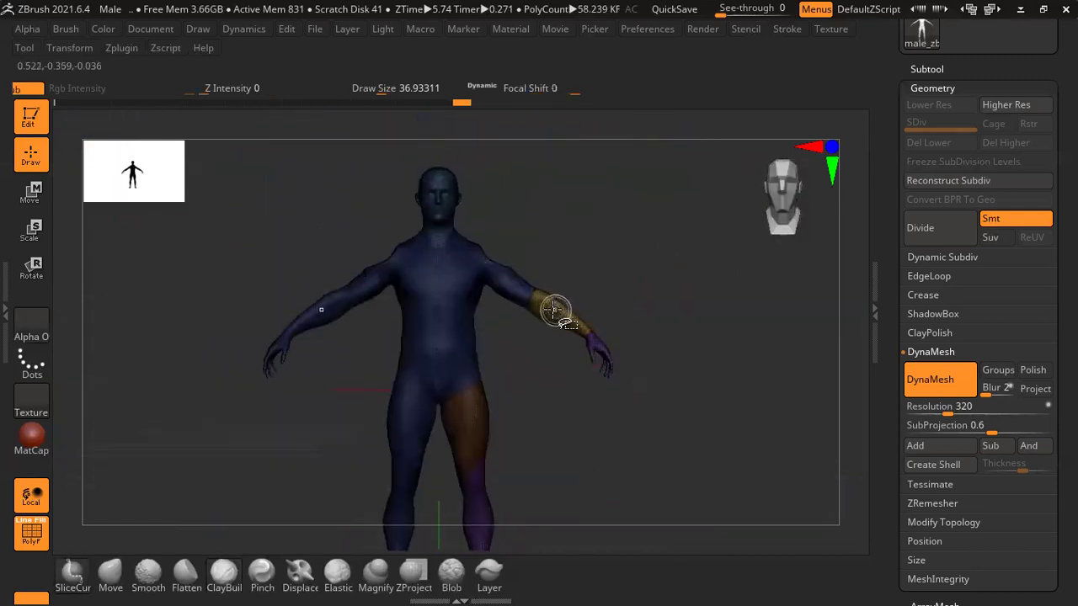
ctrl+shift+click(558, 313)
mouse_move(688, 239)
mouse_down()
mouse_move(638, 241)
mouse_move(688, 228)
mouse_move(676, 219)
mouse_move(699, 233)
mouse_up()
ctrl+shift+click(700, 240)
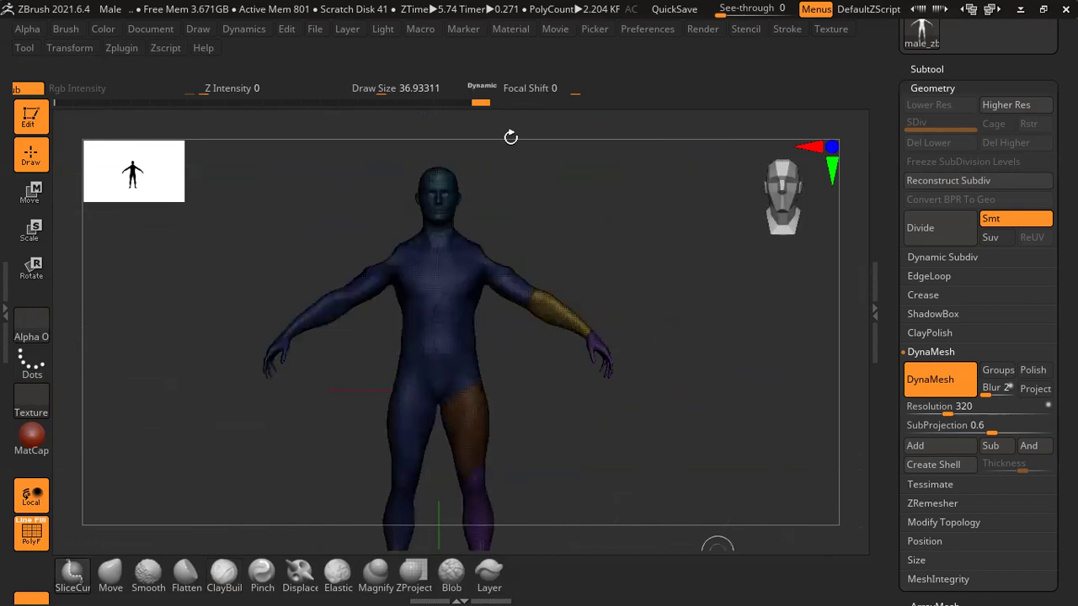
key(ctrl+z)
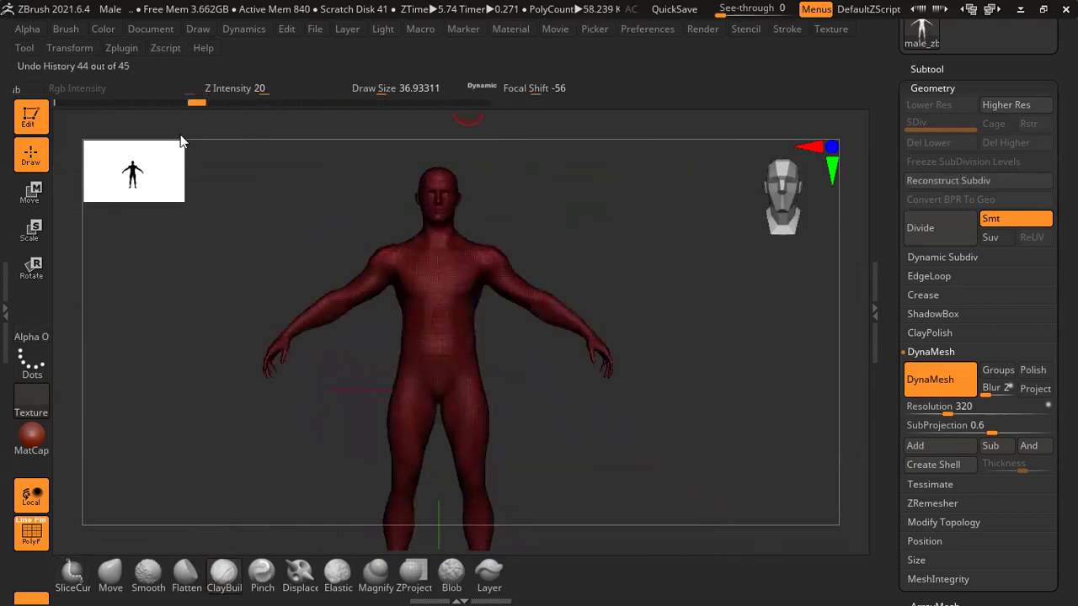
- Undo to the coarser mesh, choose TrimCircle and make a first circular trim
key(ctrl+z)
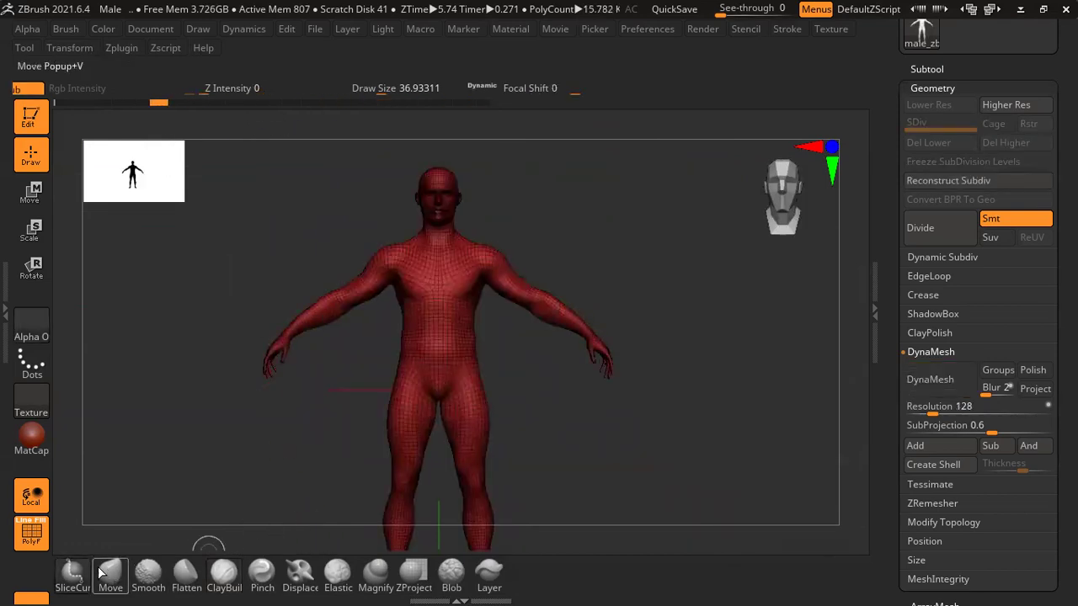
click(87, 576)
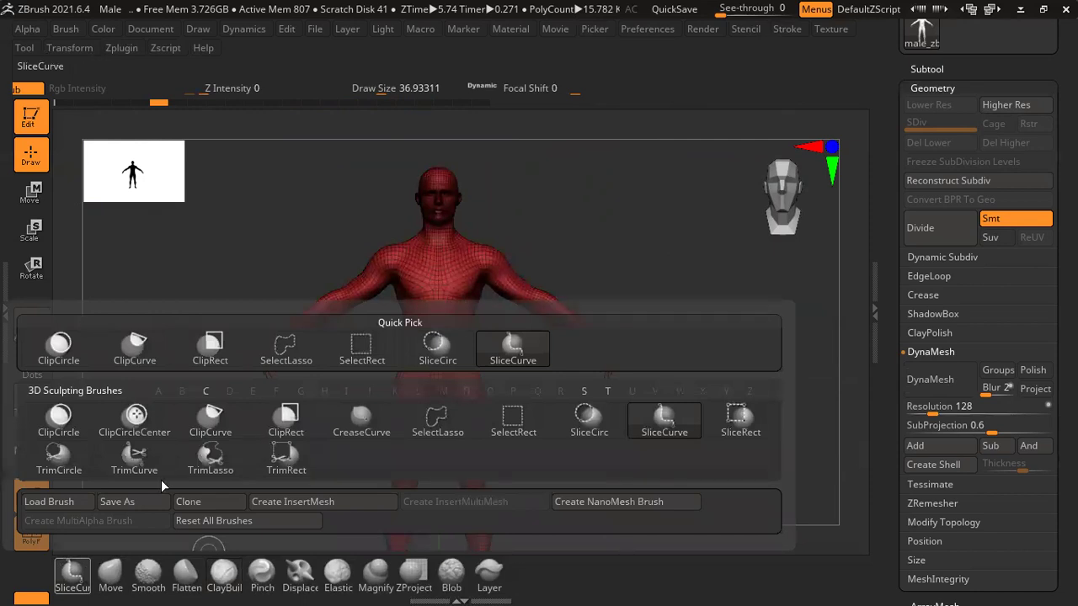
click(81, 461)
ctrl+right_drag(592, 182, 621, 197)
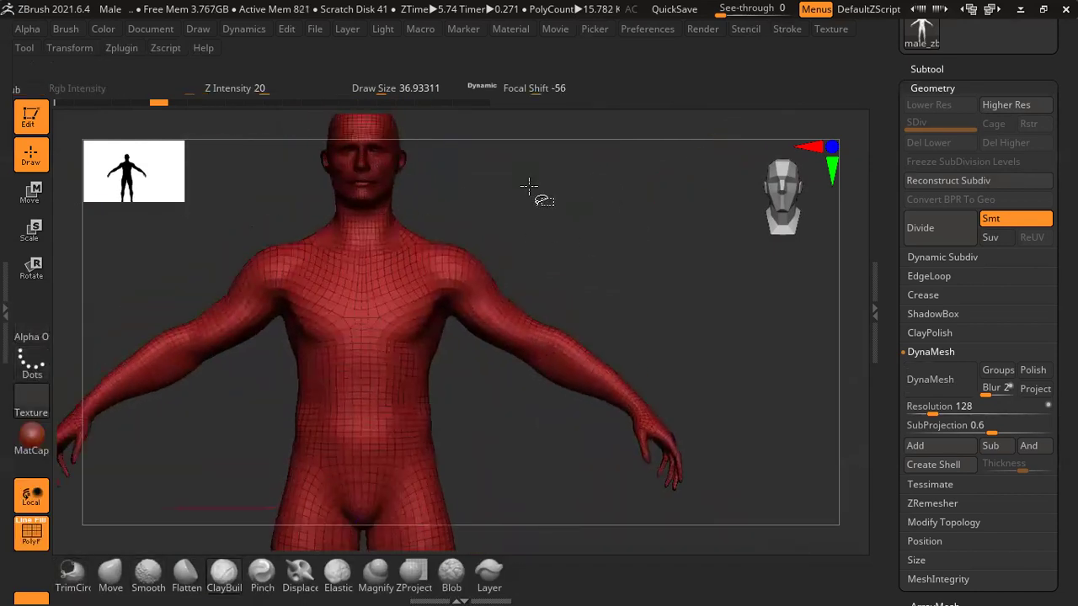
ctrl+shift+drag(529, 185, 446, 291)
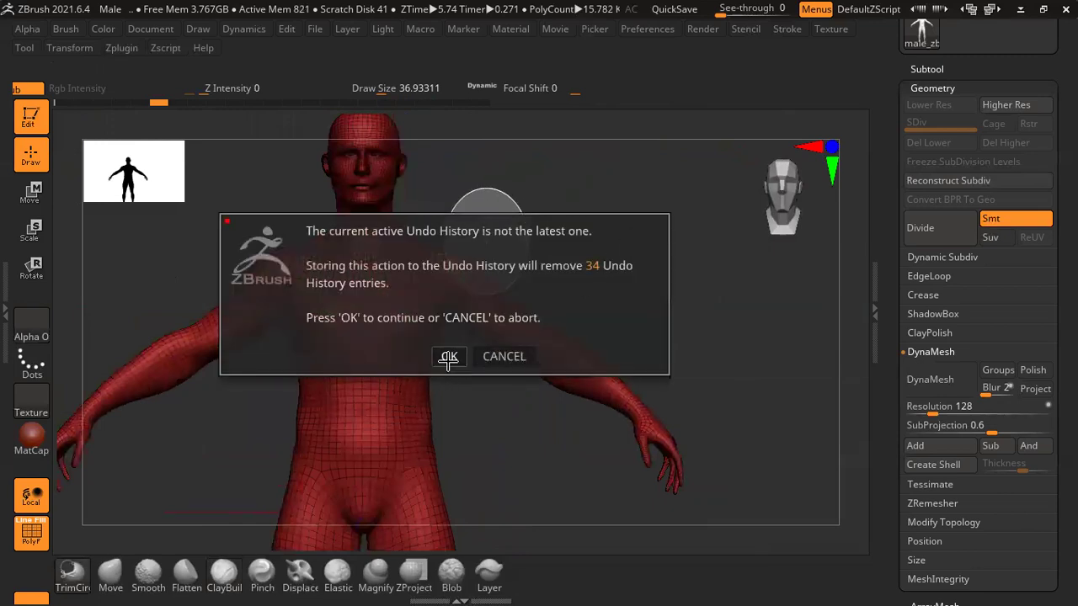
click(448, 357)
- Try a DynaMesh remesh, inspect the result, then undo it
click(936, 393)
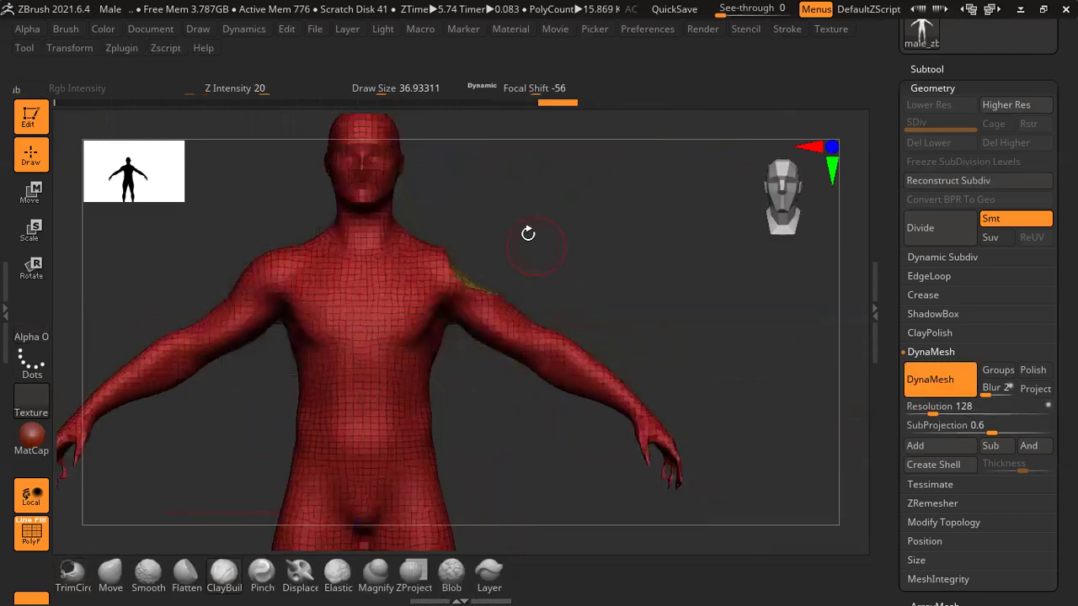
drag(528, 233, 643, 267)
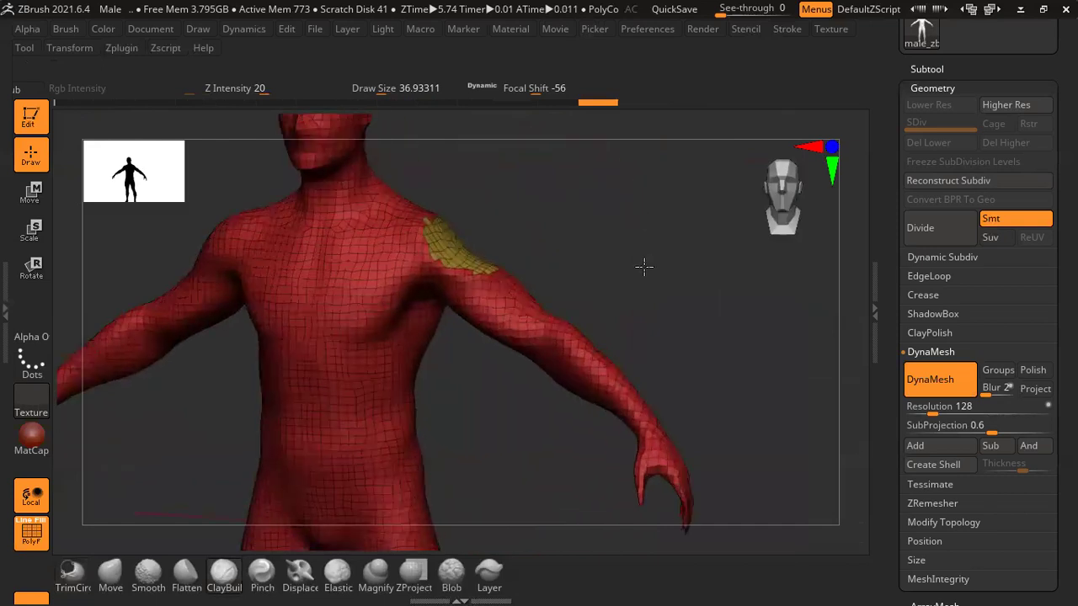
key(ctrl+z)
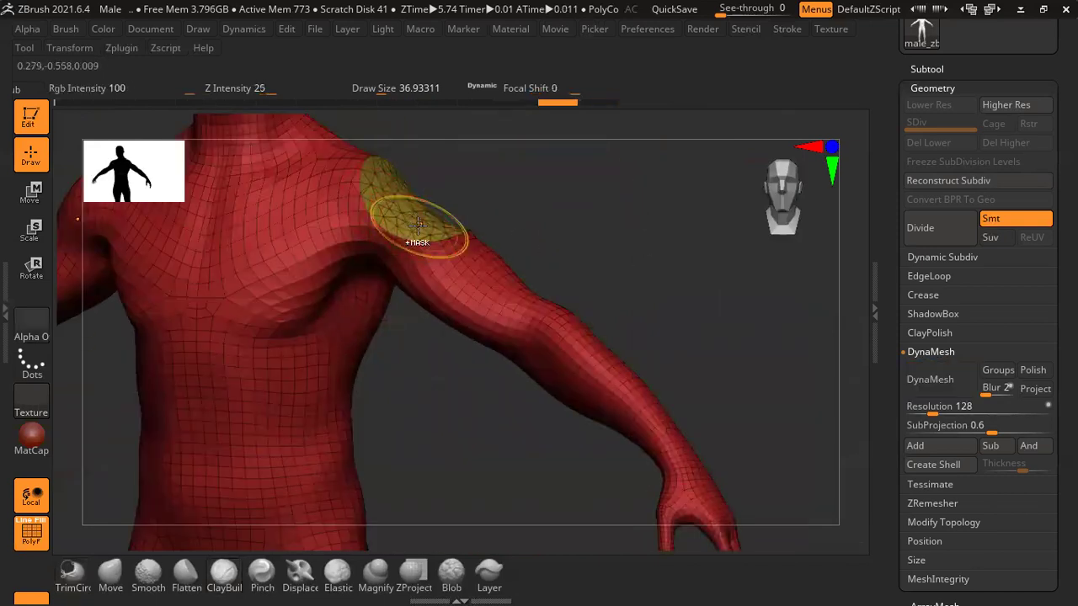
- Cut the hand off the right arm with a TrimCircle stroke and show the brush picker
mouse_move(417, 224)
mouse_down()
mouse_move(652, 279)
mouse_move(690, 339)
mouse_move(506, 413)
mouse_up()
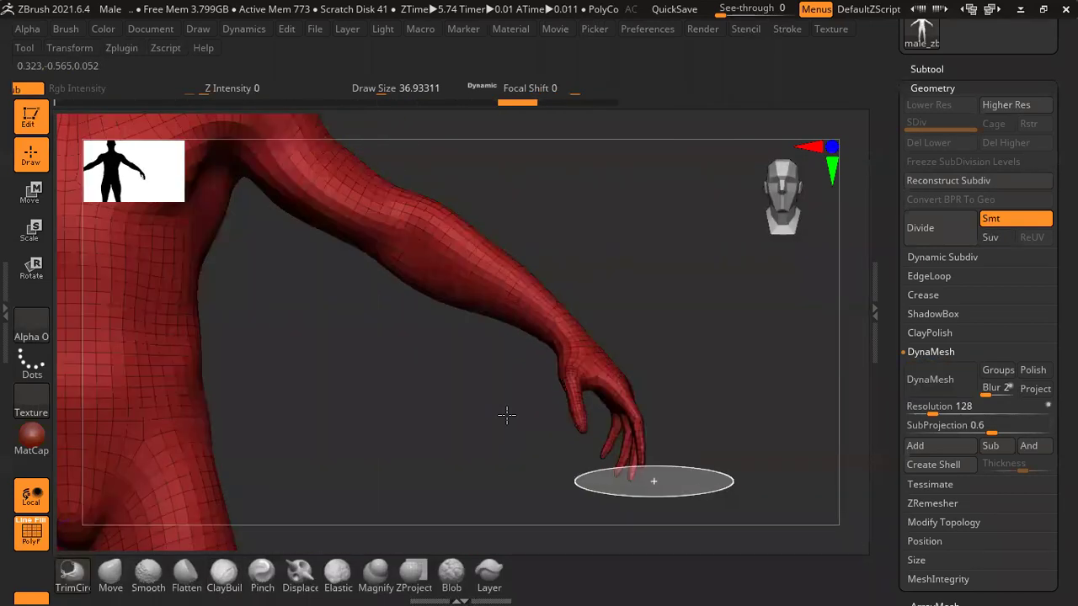
key(b)
key(c)
key(b)
mouse_move(681, 289)
mouse_down()
mouse_move(666, 224)
mouse_move(677, 219)
mouse_move(686, 245)
mouse_move(640, 313)
mouse_move(93, 535)
mouse_up()
key(b)
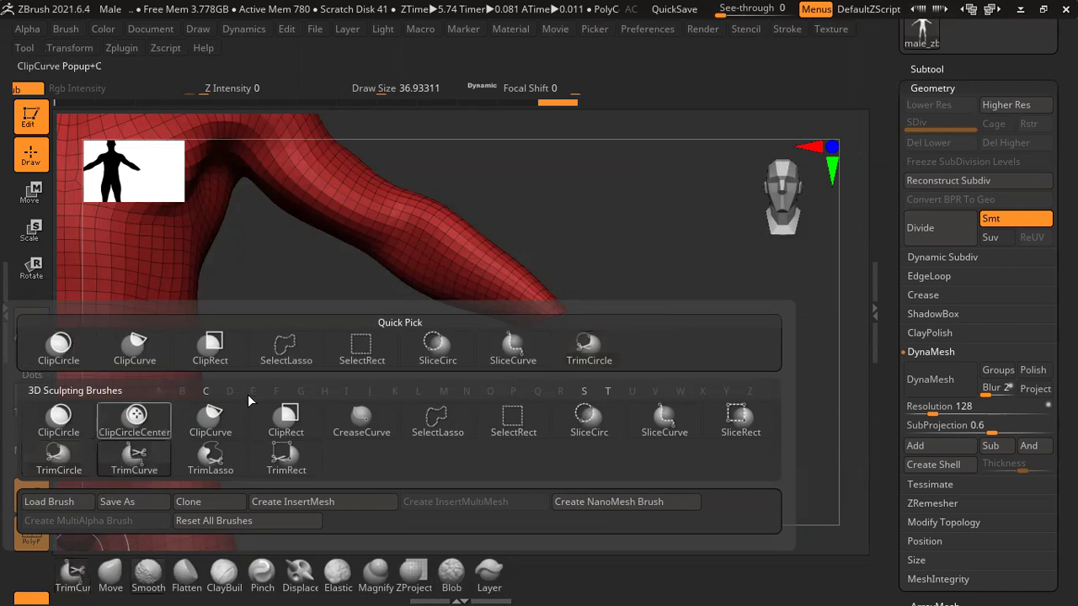
- Make trial SliceCurve cuts through the arm, across the waist and diagonally through the shoulder
drag(599, 202, 584, 226)
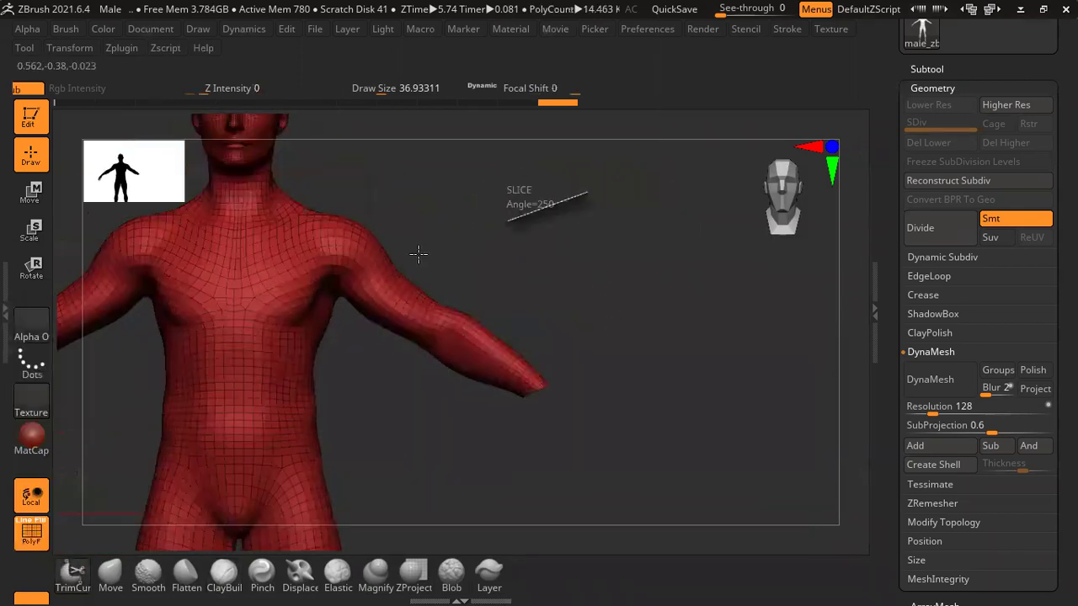
ctrl+shift+drag(374, 377, 374, 377)
mouse_move(518, 493)
mouse_down()
mouse_move(597, 349)
mouse_move(623, 366)
mouse_up()
ctrl+shift+drag(552, 348, 253, 506)
mouse_move(553, 457)
mouse_down()
mouse_move(561, 286)
mouse_move(492, 368)
mouse_up()
ctrl+shift+drag(261, 383, 502, 341)
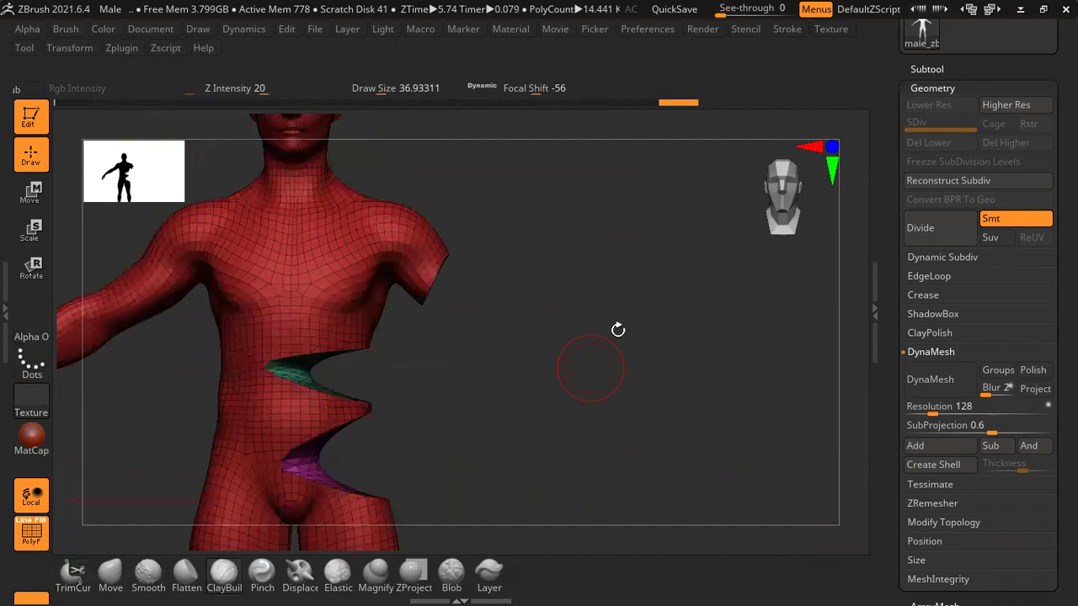
drag(620, 325, 621, 366)
ctrl+shift+drag(481, 217, 358, 464)
mouse_move(638, 238)
mouse_down()
mouse_move(578, 269)
mouse_move(336, 278)
mouse_up()
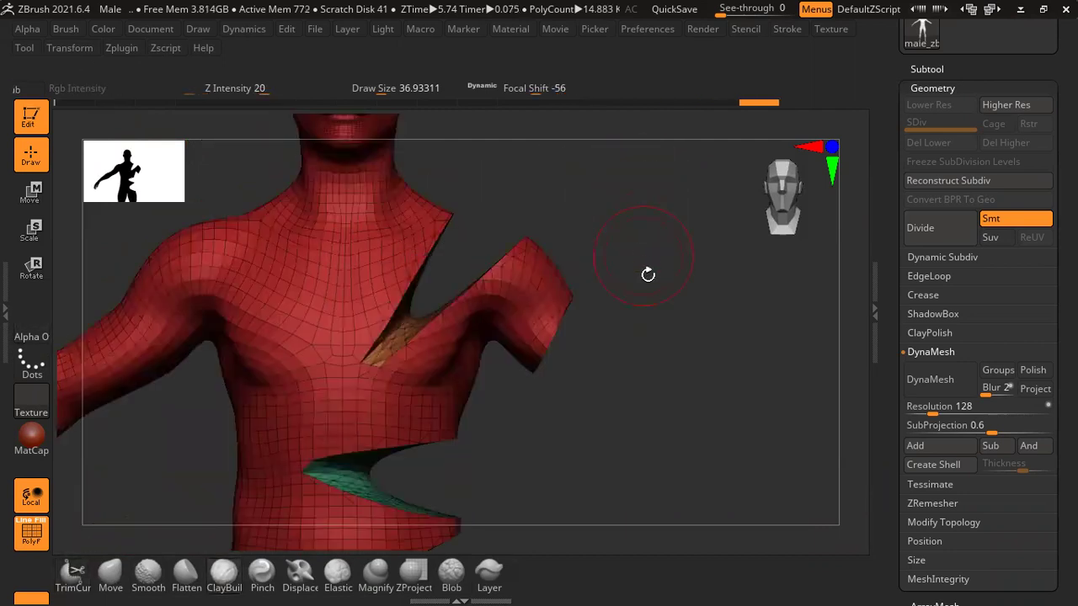
- Undo the slice cuts to restore the whole figure and pick TrimCurve from the brush library
key(ctrl+z)
key(ctrl+z)
mouse_move(727, 264)
mouse_down()
mouse_move(708, 374)
mouse_move(609, 315)
mouse_move(666, 269)
mouse_up()
click(74, 573)
click(81, 575)
click(82, 577)
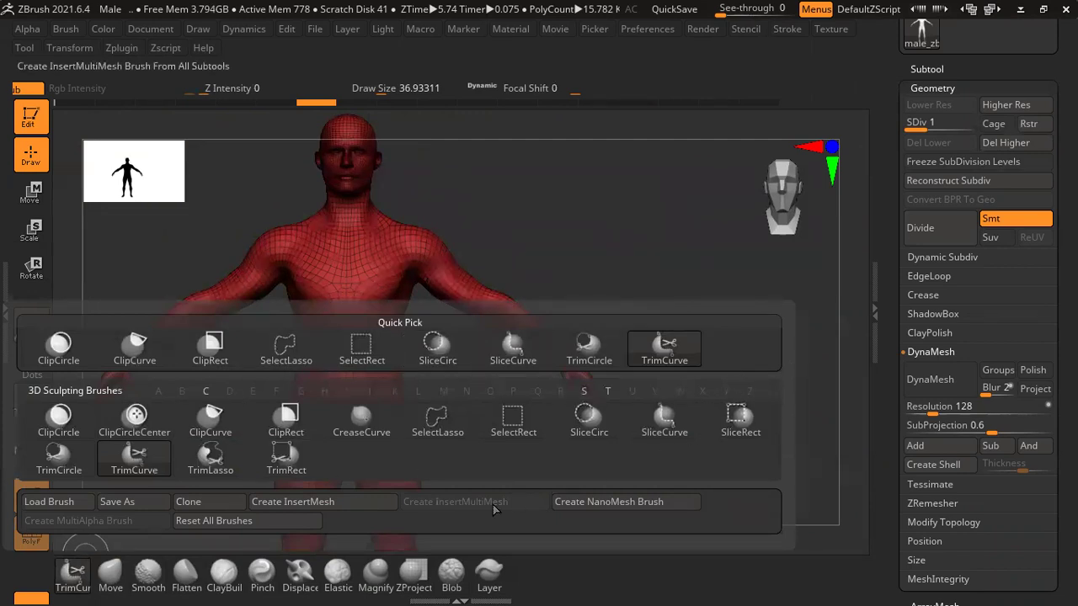
- Choose SelectLasso, test hiding and reshowing the body, then zoom in on the hand
click(305, 347)
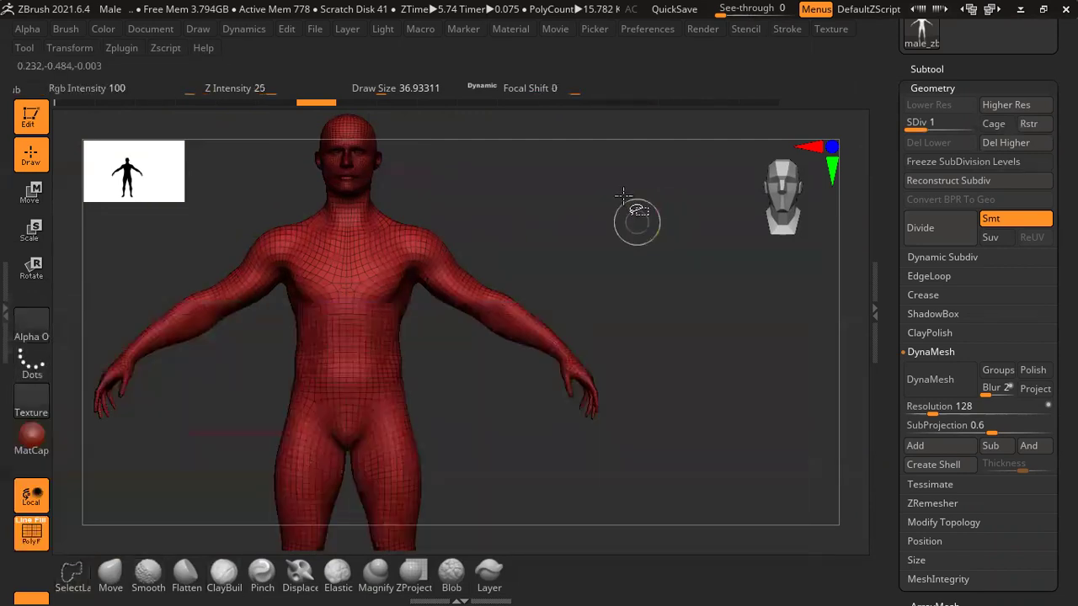
ctrl+alt+shift+drag(362, 118, 710, 291)
ctrl+shift+click(710, 248)
ctrl+shift+drag(602, 219, 705, 385)
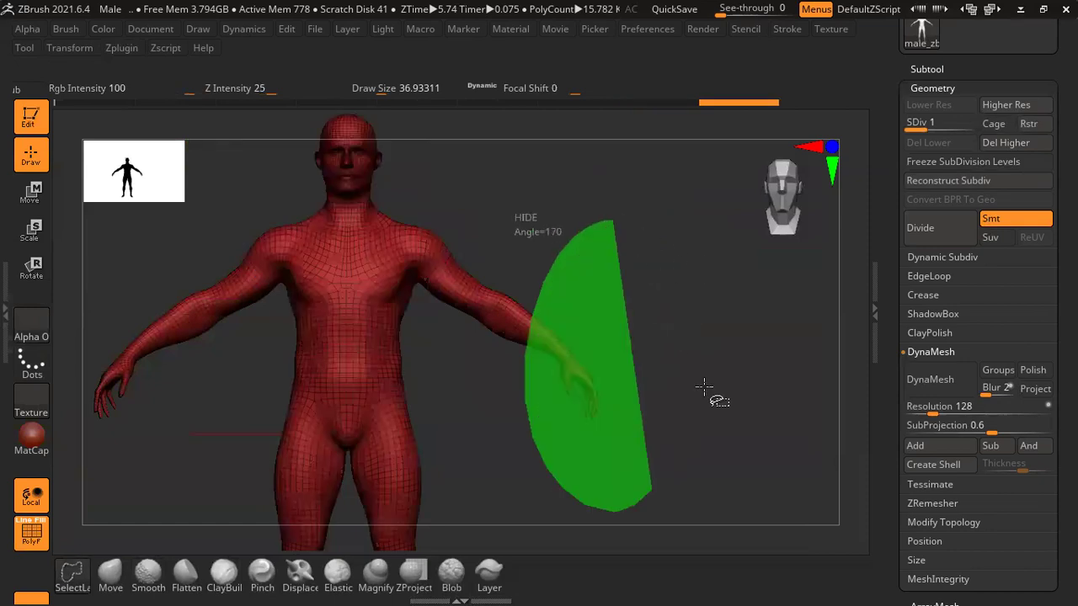
mouse_move(699, 249)
ctrl+shift+mouse_down()
mouse_move(723, 436)
mouse_move(689, 233)
ctrl+shift+mouse_up()
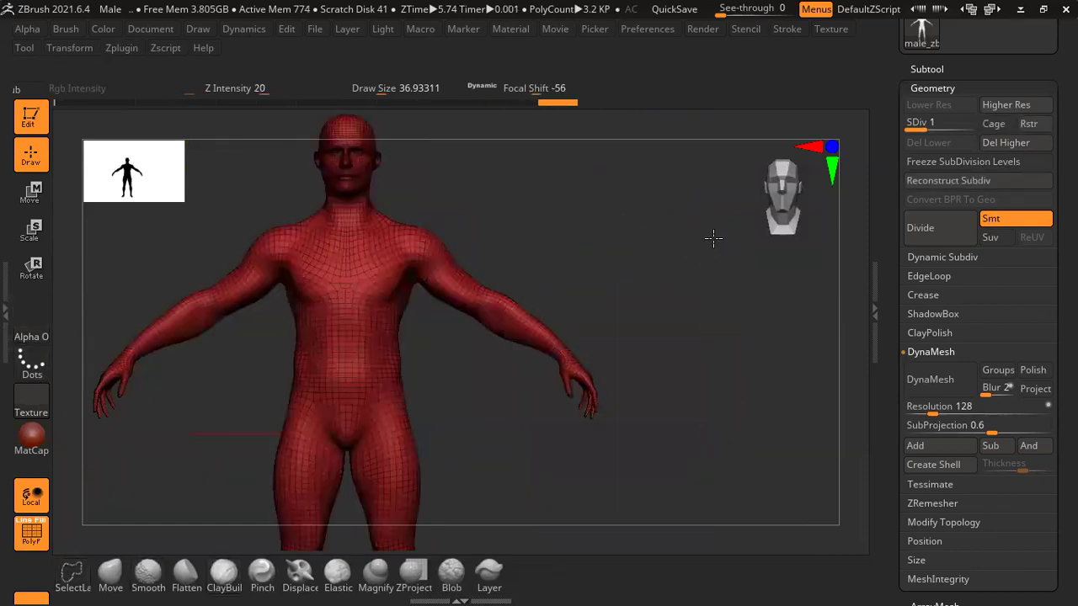
key(space)
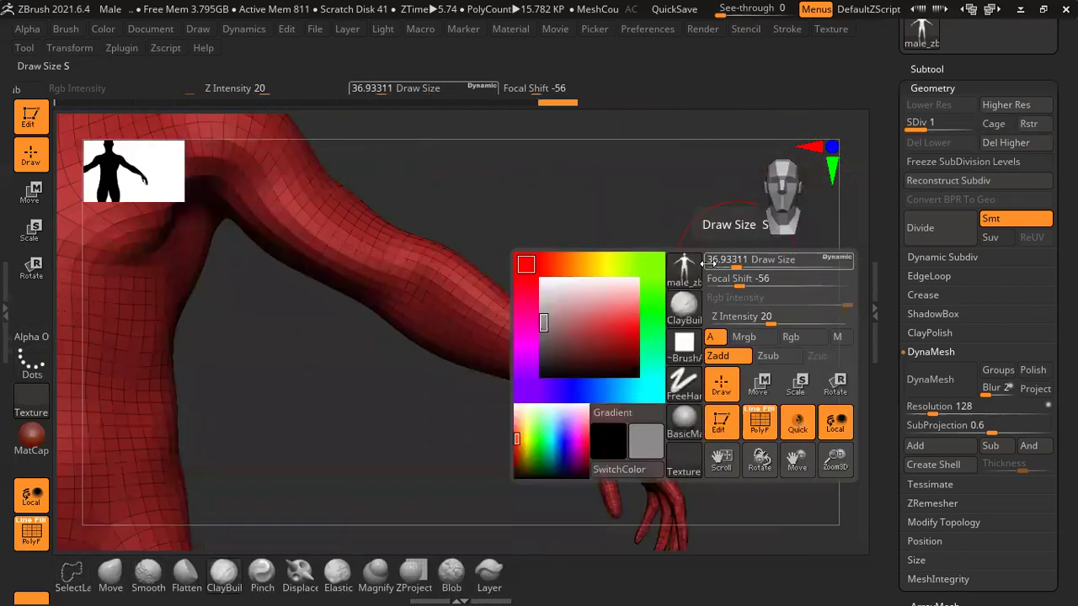
mouse_move(705, 258)
mouse_down()
mouse_move(602, 203)
mouse_move(627, 225)
mouse_move(346, 379)
mouse_up()
- Lasso around the hand and invert visibility so only the hand shows
ctrl+shift+drag(683, 449, 552, 401)
ctrl+shift+drag(516, 241, 611, 289)
mouse_move(672, 220)
mouse_down()
mouse_move(655, 207)
mouse_move(664, 308)
mouse_up()
mouse_move(699, 390)
alt+mouse_down()
mouse_move(712, 429)
mouse_move(682, 296)
alt+mouse_up()
- Lasso-hide the leftover arm polygons above the hands, leaving just the two hands
mouse_move(657, 242)
ctrl+alt+shift+mouse_down()
mouse_move(406, 384)
mouse_move(589, 377)
ctrl+alt+shift+mouse_up()
mouse_move(616, 298)
mouse_down()
mouse_move(672, 259)
mouse_move(634, 244)
mouse_up()
mouse_move(674, 340)
ctrl+alt+shift+mouse_down()
mouse_move(477, 332)
mouse_move(562, 317)
mouse_move(582, 258)
mouse_move(834, 486)
ctrl+alt+shift+mouse_up()
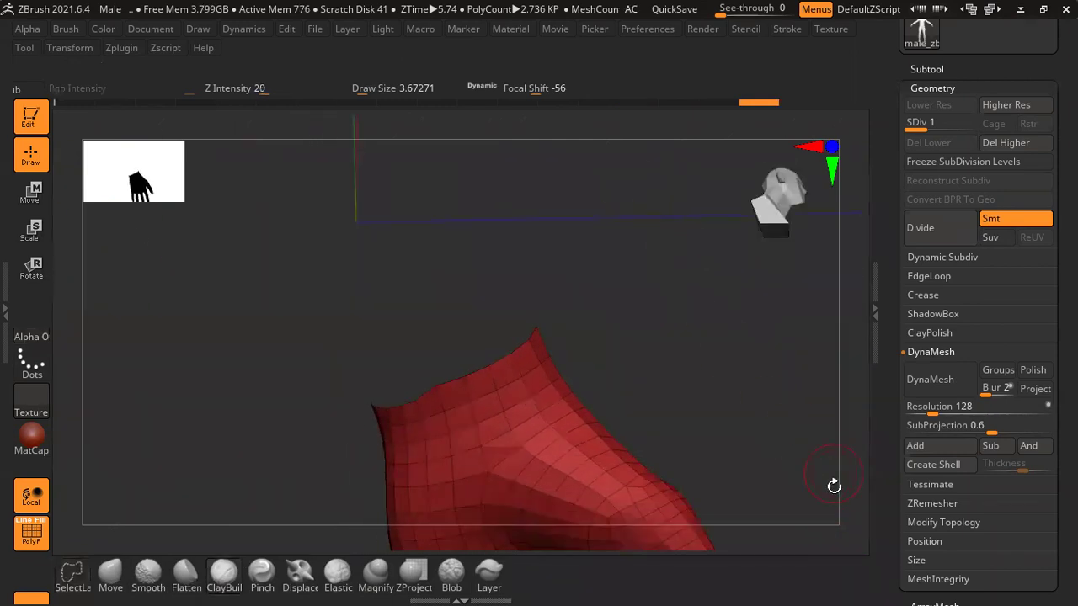
mouse_move(694, 425)
mouse_down()
mouse_move(691, 303)
mouse_move(520, 335)
mouse_move(599, 376)
mouse_move(489, 356)
mouse_move(527, 256)
mouse_move(533, 282)
mouse_move(518, 272)
mouse_move(474, 308)
mouse_move(484, 322)
mouse_move(68, 506)
mouse_up()
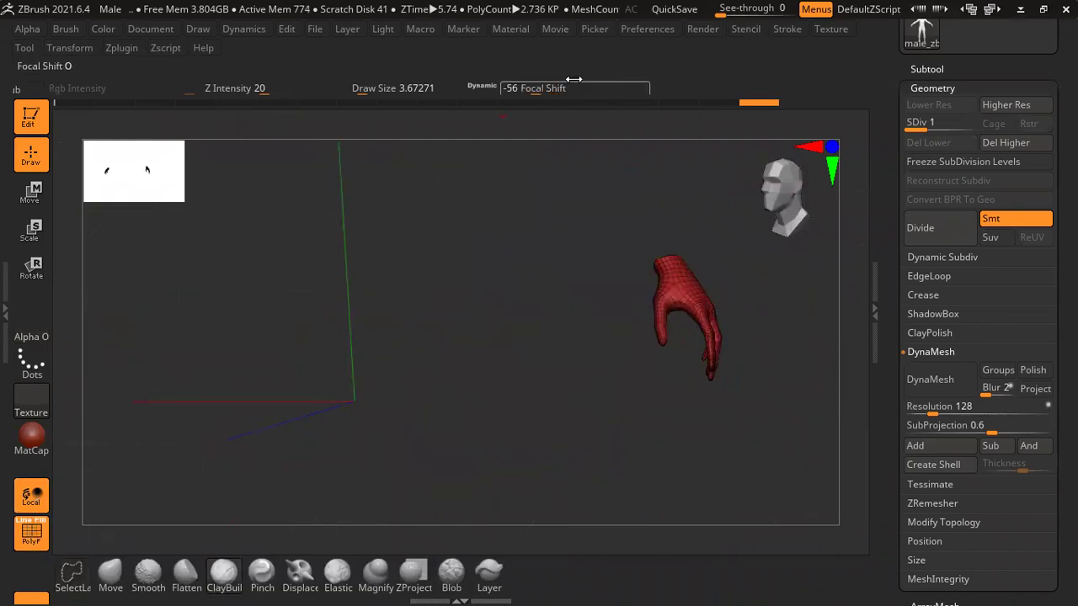
- Open the Transform palette and look over its options
click(73, 49)
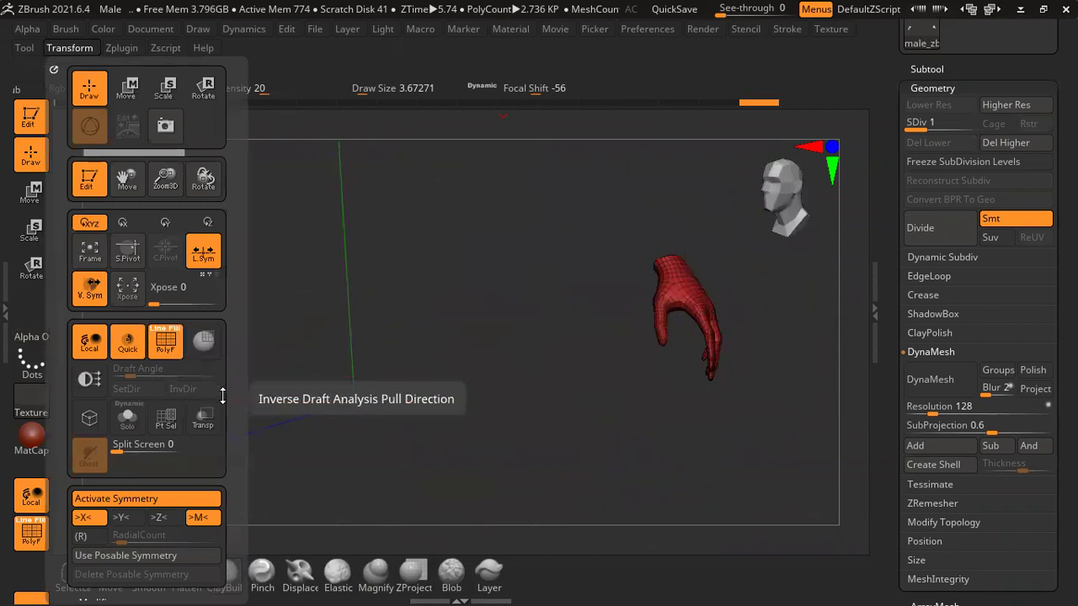
scroll(222, 374, down, 5)
scroll(222, 374, up, 4)
scroll(222, 374, up, 4)
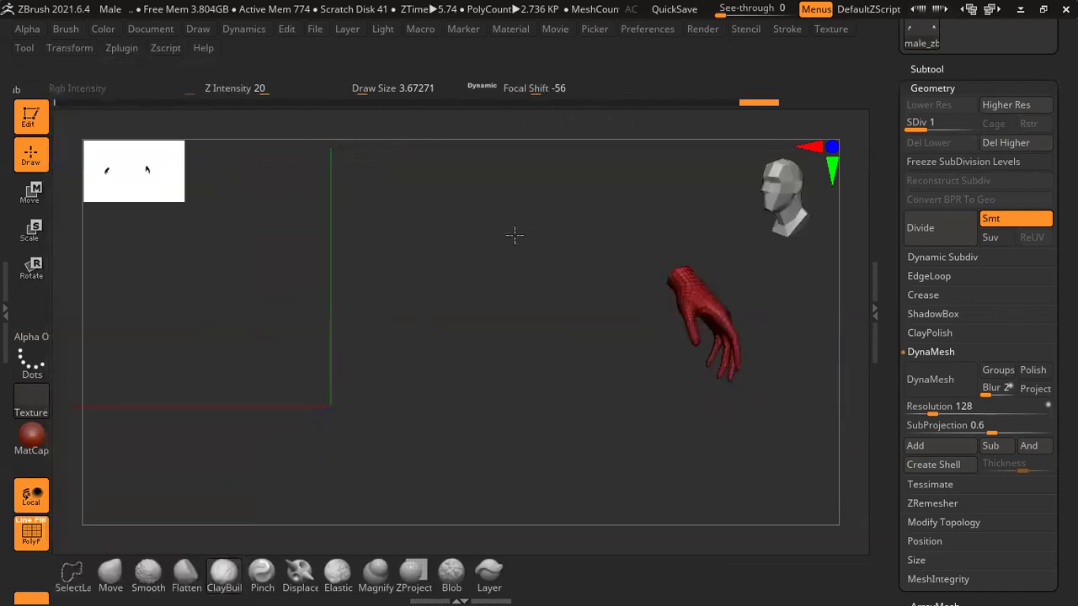
shift+drag(512, 233, 486, 234)
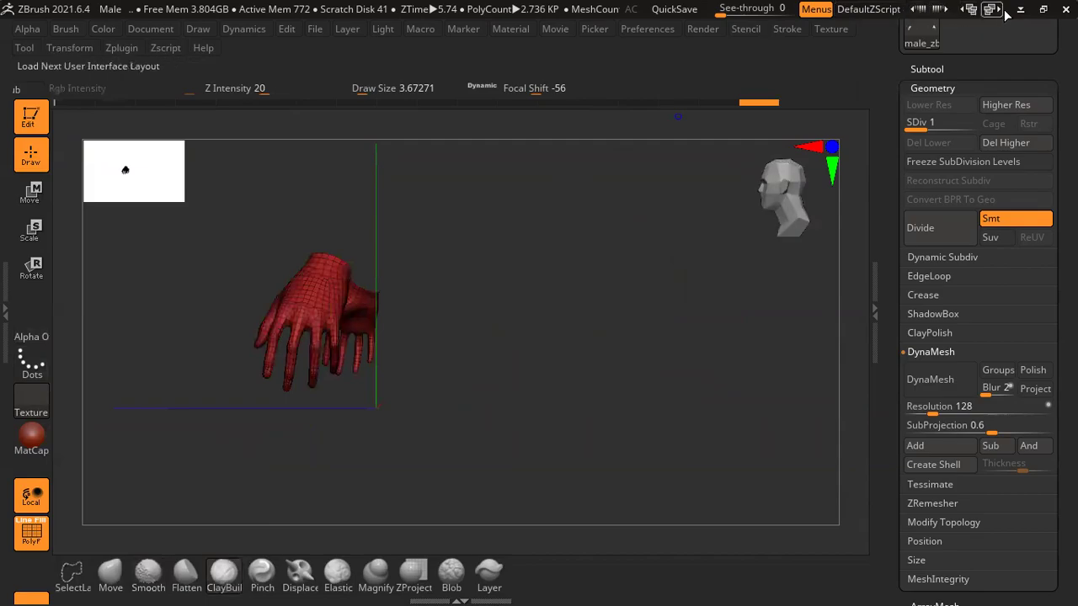
- Load the Sculpt01 interface layout with Ctrl+Shift+U and orbit back to a front view
click(1020, 10)
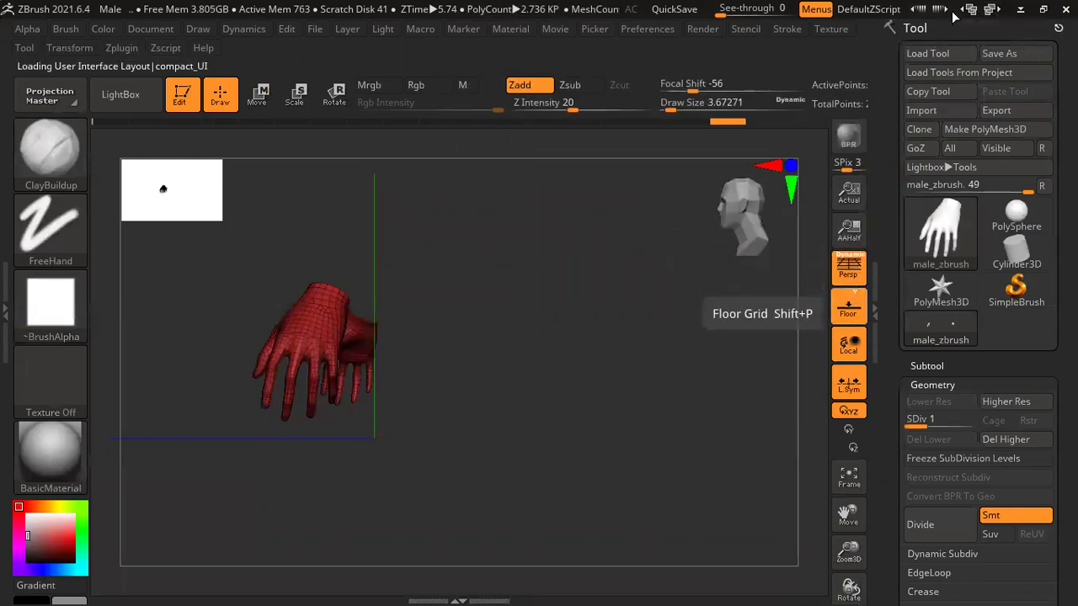
key(ctrl+shift+u)
mouse_move(640, 312)
mouse_down()
mouse_move(649, 305)
mouse_move(416, 340)
mouse_move(607, 289)
mouse_move(685, 292)
mouse_move(666, 229)
mouse_move(695, 206)
mouse_up()
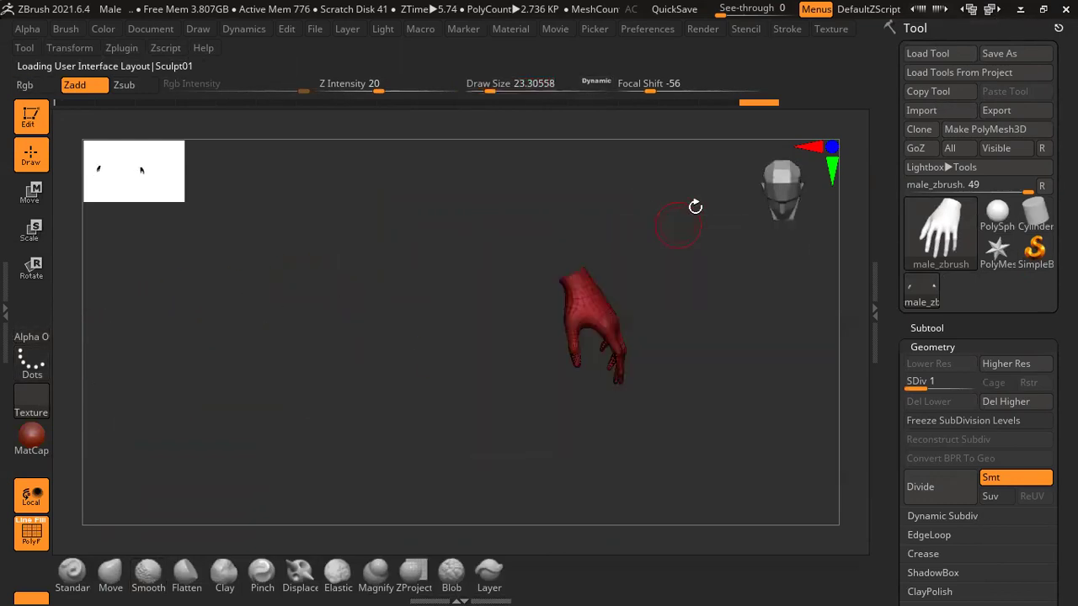
mouse_move(722, 329)
mouse_down()
mouse_move(681, 187)
mouse_move(691, 206)
mouse_up()
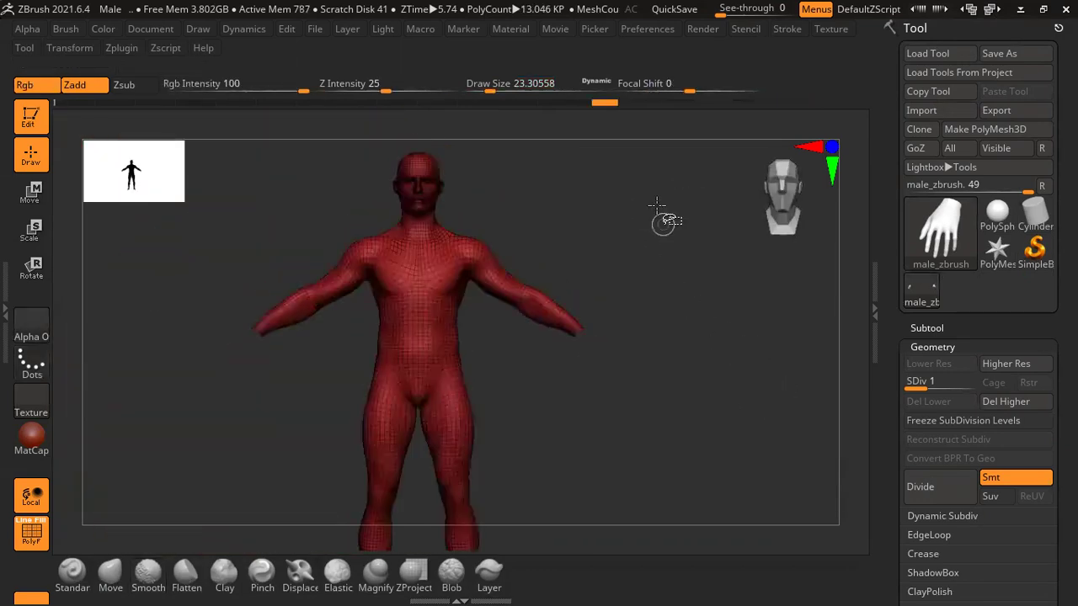
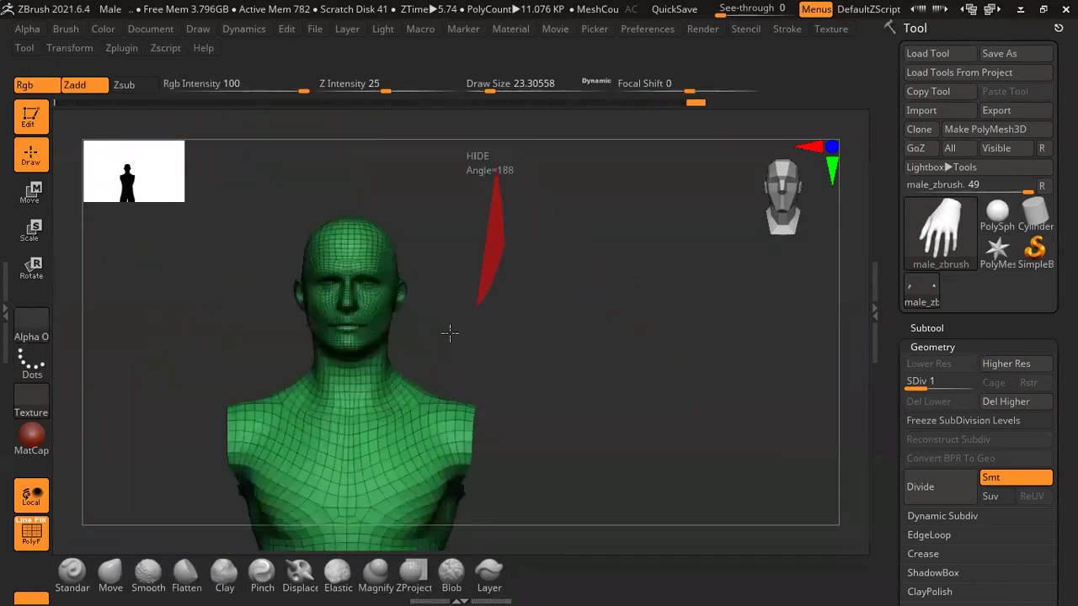
- Lasso-hide the head, right leg and foot, then unhide all parts of the model
ctrl+shift+drag(450, 334, 309, 109)
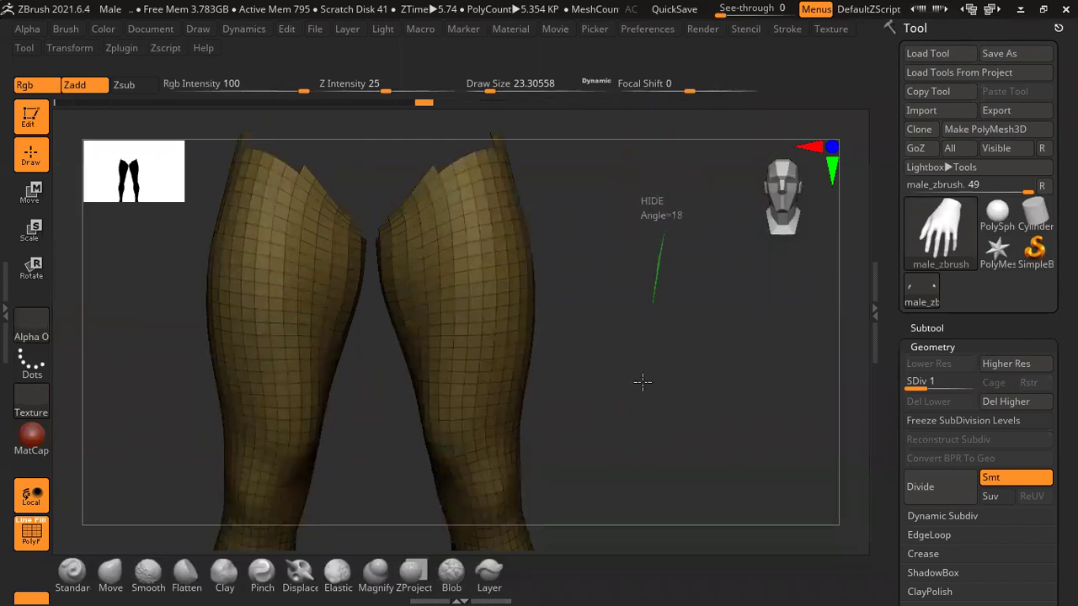
ctrl+shift+drag(670, 204, 378, 294)
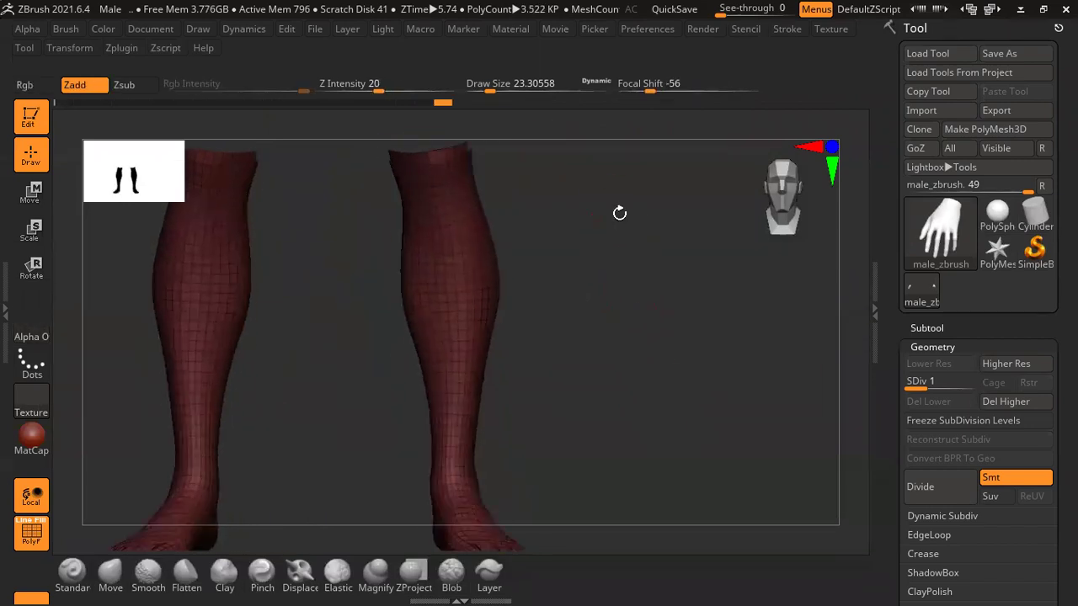
ctrl+shift+drag(534, 362, 604, 379)
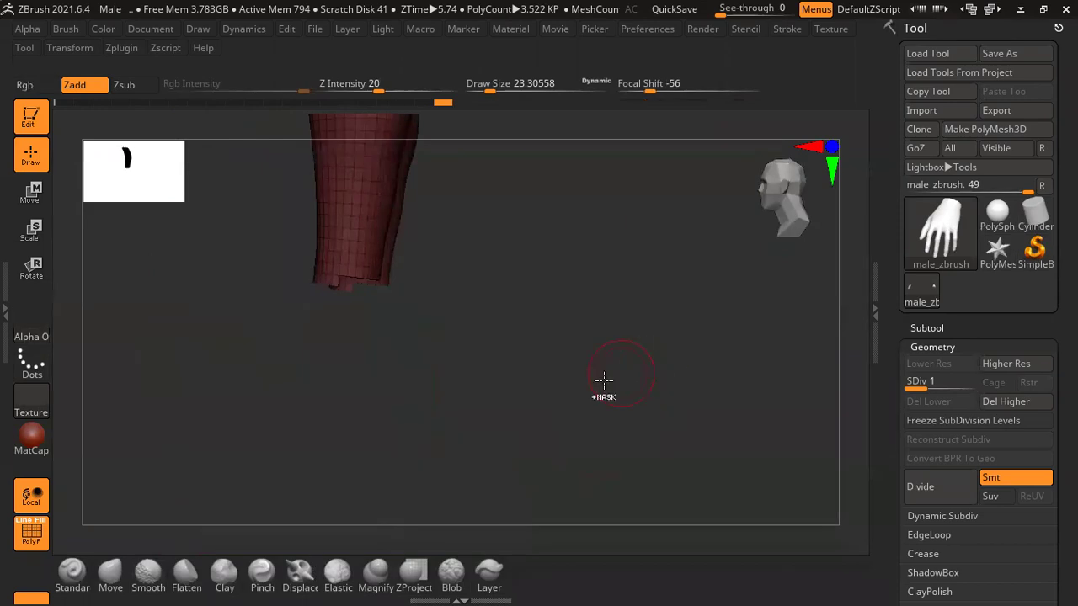
ctrl+shift+click(640, 337)
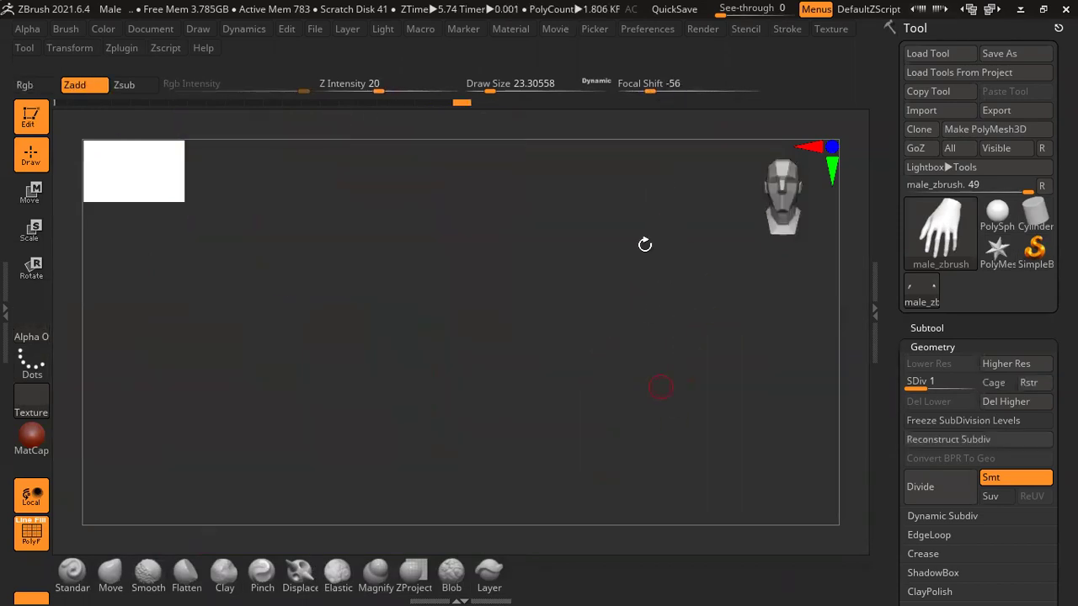
- Enlarge the brush to about 62, isolate the green head polygroup, then show the body polygroups again
mouse_move(655, 380)
mouse_down()
mouse_move(681, 379)
mouse_move(585, 390)
mouse_move(683, 386)
mouse_move(482, 264)
mouse_up()
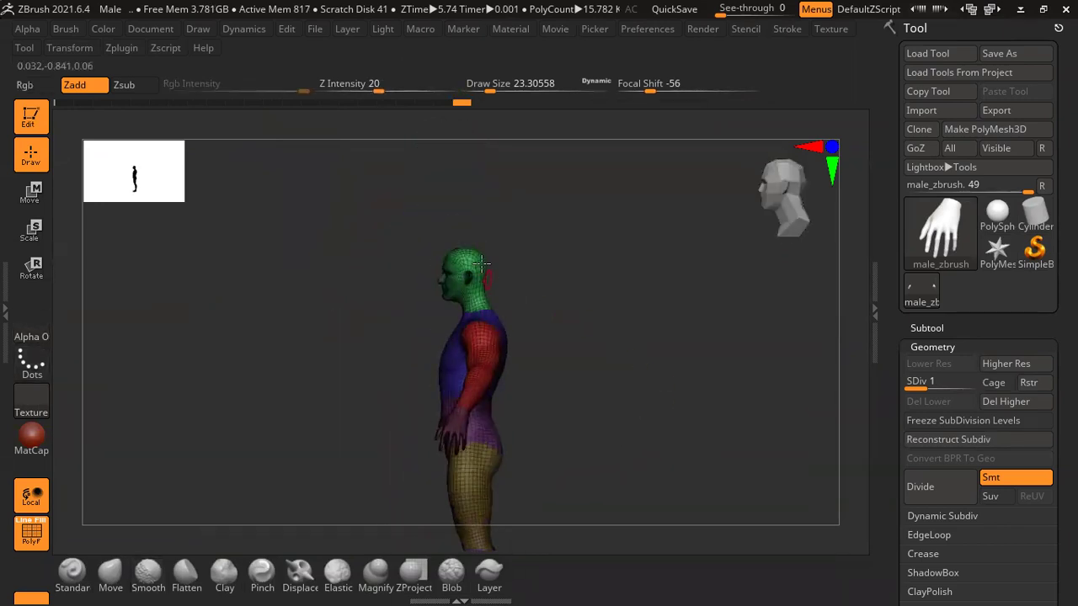
mouse_move(590, 241)
mouse_down()
mouse_move(657, 233)
mouse_move(637, 285)
mouse_up()
key(space)
drag(556, 313, 631, 289)
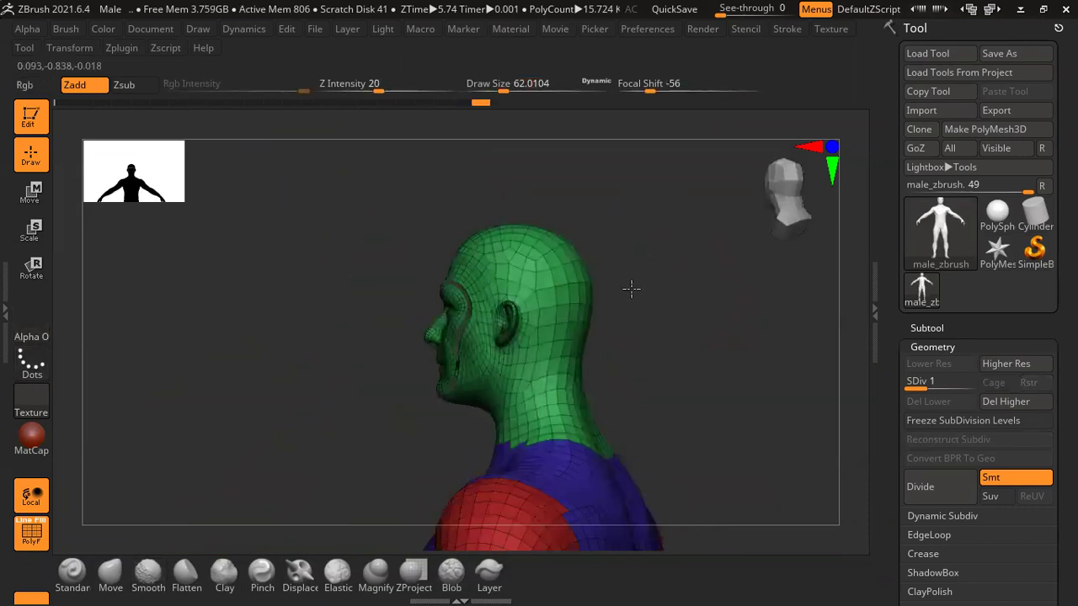
ctrl+shift+click(469, 384)
mouse_move(484, 385)
mouse_down()
mouse_move(569, 301)
mouse_move(568, 312)
mouse_move(602, 301)
mouse_move(540, 287)
mouse_up()
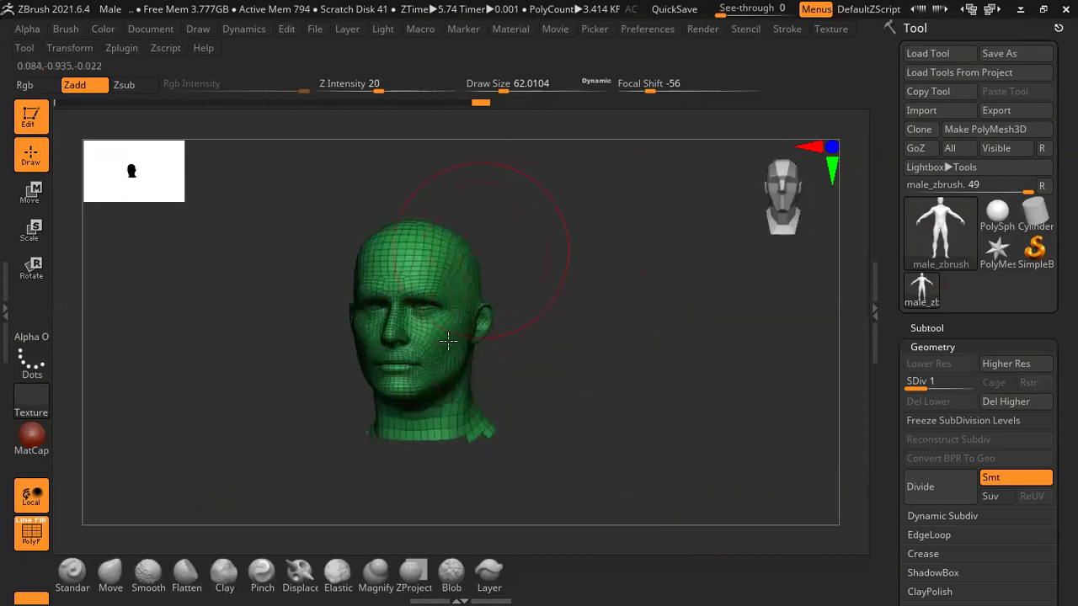
key(space)
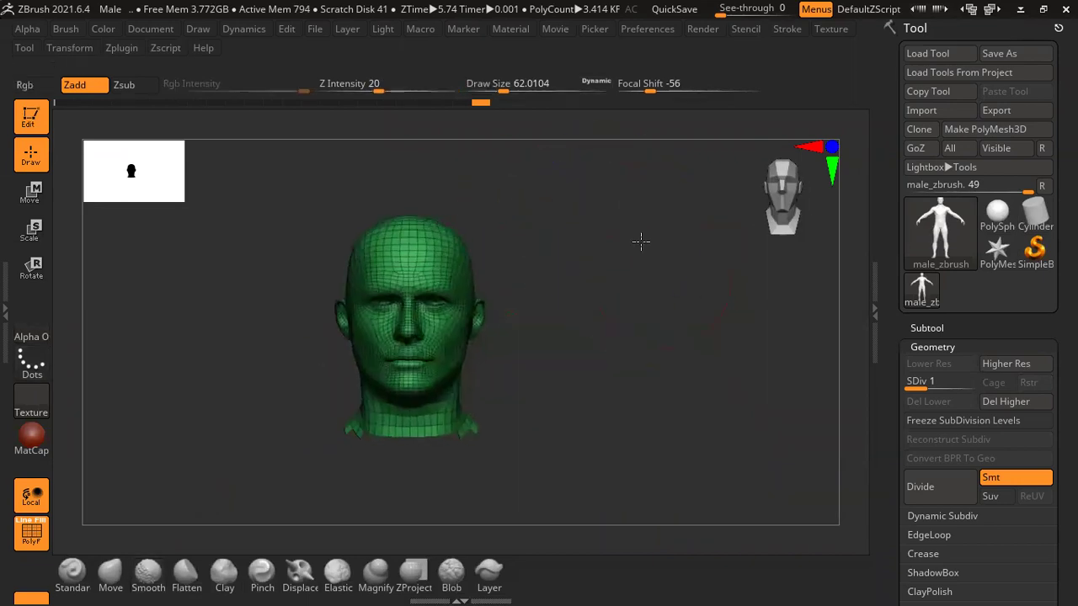
ctrl+shift+click(631, 274)
- Invert and clear the mask, turn off polygroup colours, and zoom out to the full body
ctrl+click(673, 329)
ctrl+click(669, 330)
ctrl+click(667, 332)
ctrl+drag(667, 332, 739, 312)
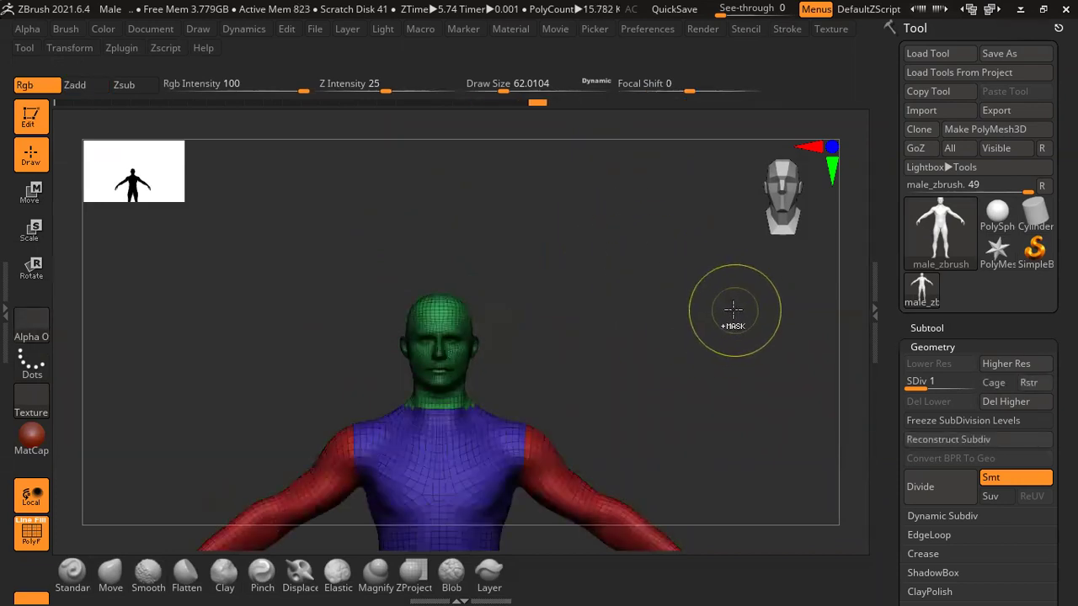
key(shift+f)
mouse_move(705, 315)
alt+mouse_down()
mouse_move(659, 346)
mouse_move(654, 235)
mouse_move(571, 234)
mouse_move(642, 234)
mouse_move(565, 252)
mouse_move(643, 234)
mouse_move(632, 228)
alt+mouse_up()
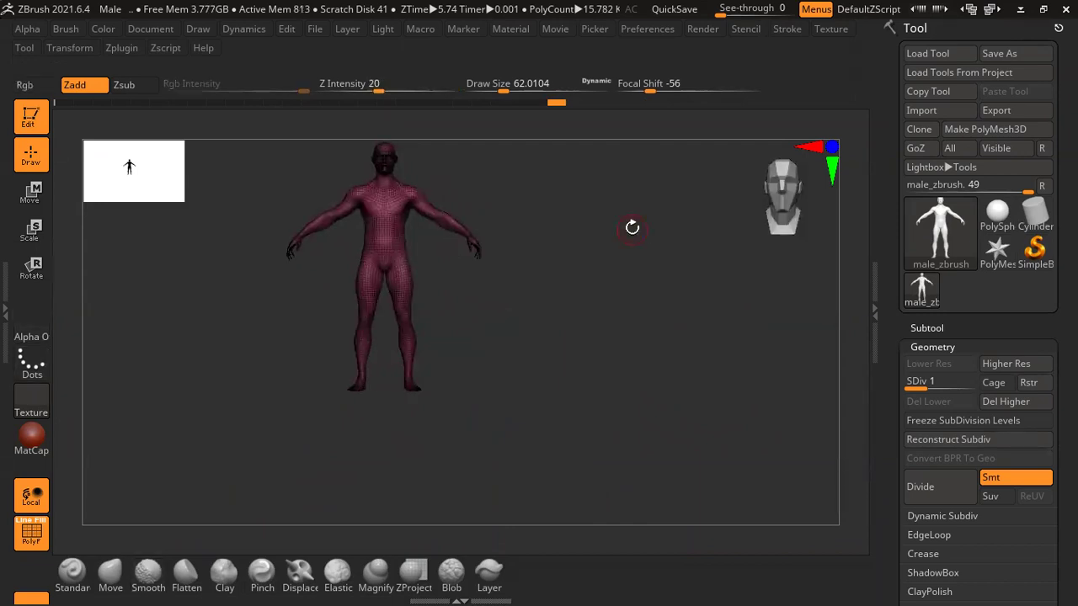
- Pick ClothPull from the brush library and set its draw size to about 80
alt+drag(602, 340, 544, 396)
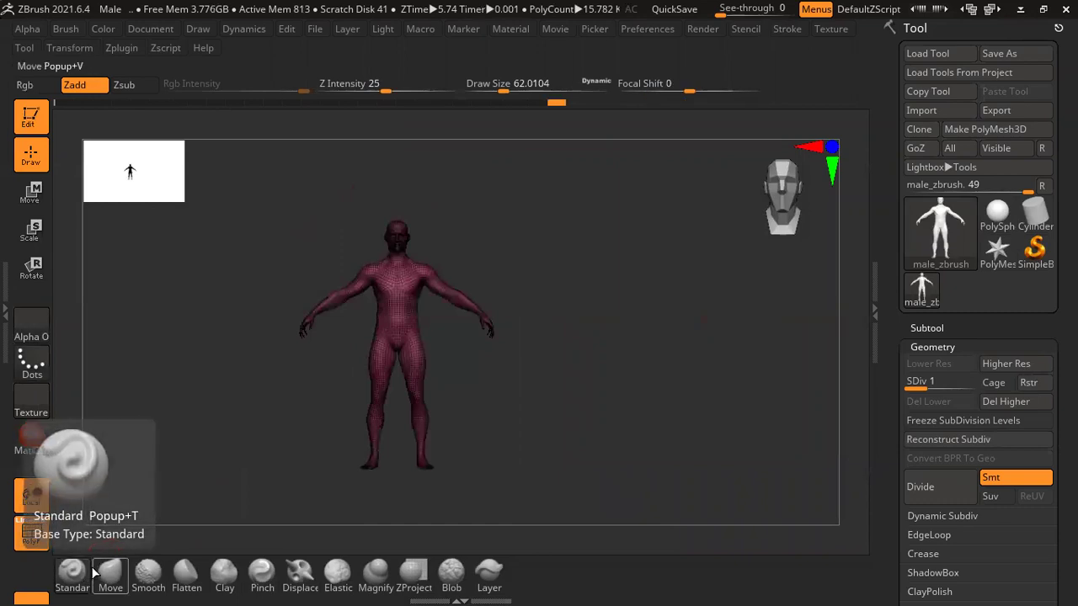
key(b)
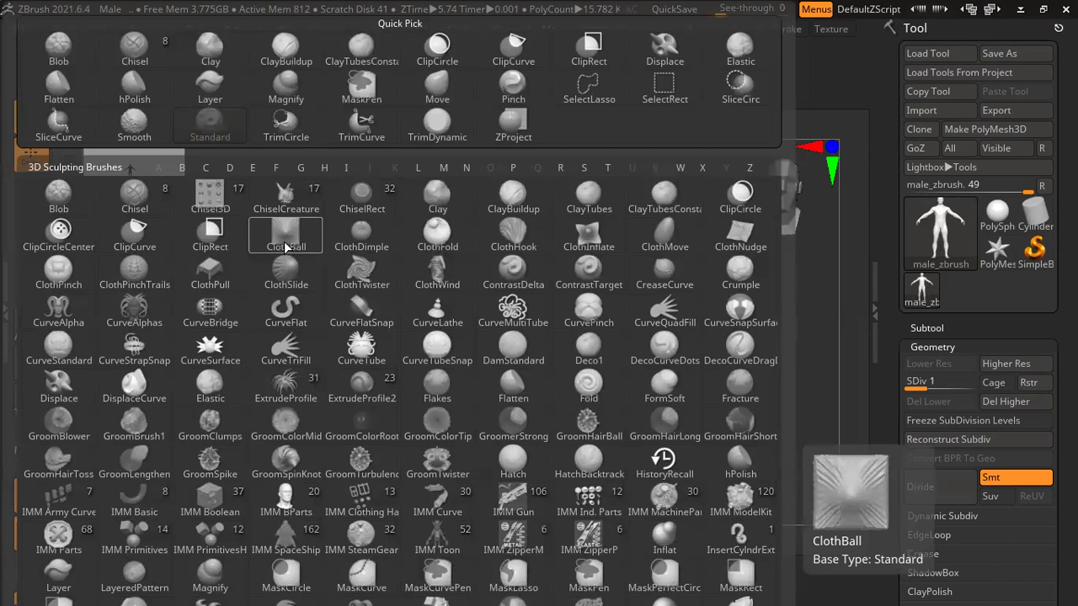
click(226, 270)
key(space)
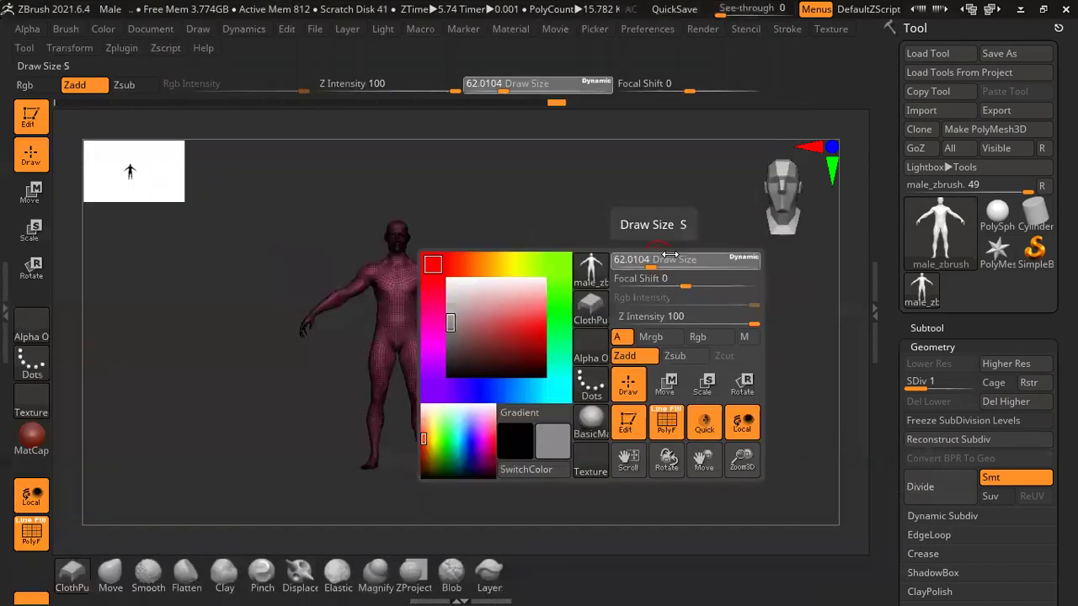
mouse_move(673, 289)
mouse_down()
mouse_move(515, 286)
mouse_move(601, 281)
mouse_move(466, 322)
mouse_move(455, 370)
mouse_up()
key(space)
key(space)
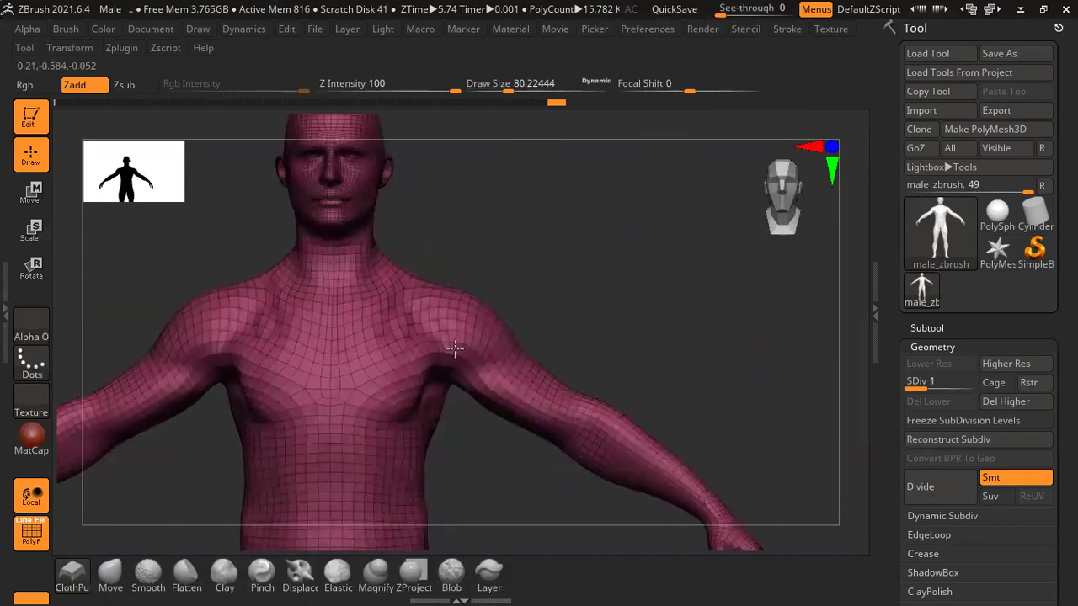
- Pull ClothPull creases and folds into the chest and lower back
mouse_move(640, 269)
mouse_down()
mouse_move(541, 268)
mouse_move(522, 296)
mouse_move(607, 260)
mouse_move(597, 300)
mouse_up()
mouse_move(480, 289)
mouse_down()
mouse_move(631, 378)
mouse_move(716, 298)
mouse_move(665, 283)
mouse_up()
mouse_move(665, 337)
mouse_down()
mouse_move(663, 276)
mouse_move(561, 306)
mouse_move(351, 320)
mouse_move(616, 311)
mouse_move(616, 252)
mouse_move(578, 205)
mouse_up()
mouse_move(716, 315)
mouse_down()
mouse_move(716, 333)
mouse_move(652, 393)
mouse_up()
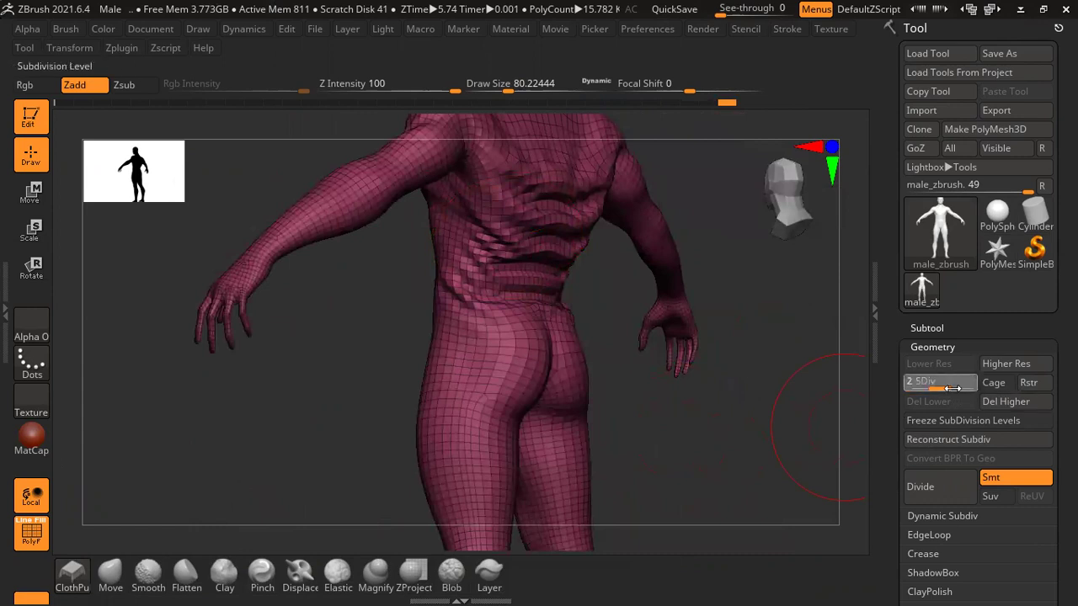
- Raise the mesh to SDiv 3, shrink the brush to about 46, and carve grooves into the thighs
drag(952, 387, 969, 387)
mouse_move(762, 423)
mouse_down()
mouse_move(741, 425)
mouse_move(729, 462)
mouse_move(734, 447)
mouse_move(474, 472)
mouse_move(707, 329)
mouse_move(664, 433)
mouse_move(656, 315)
mouse_up()
key(shift+f)
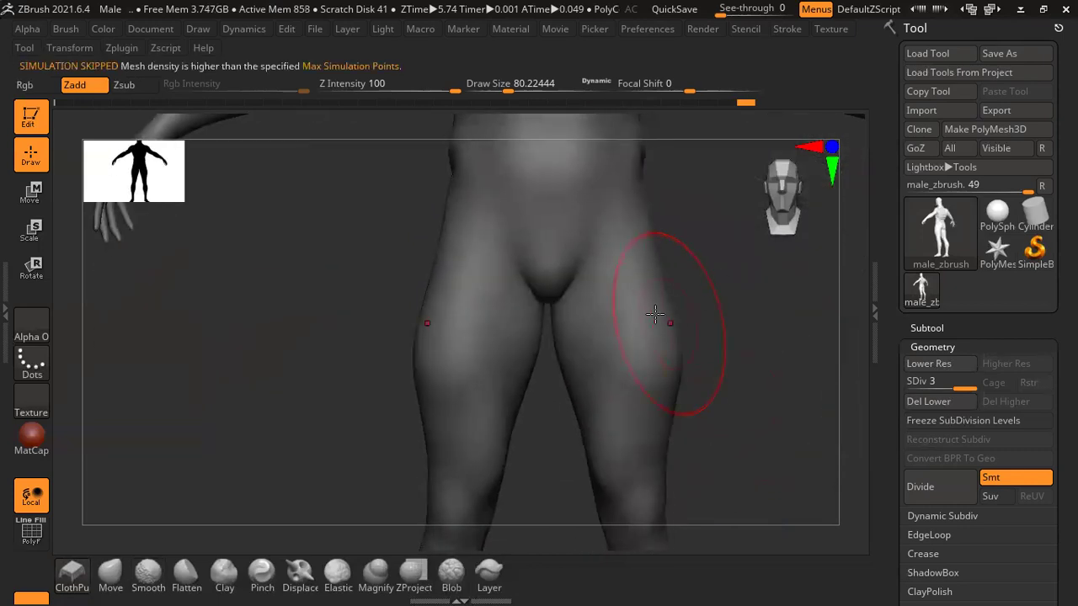
right_drag(662, 303, 653, 314)
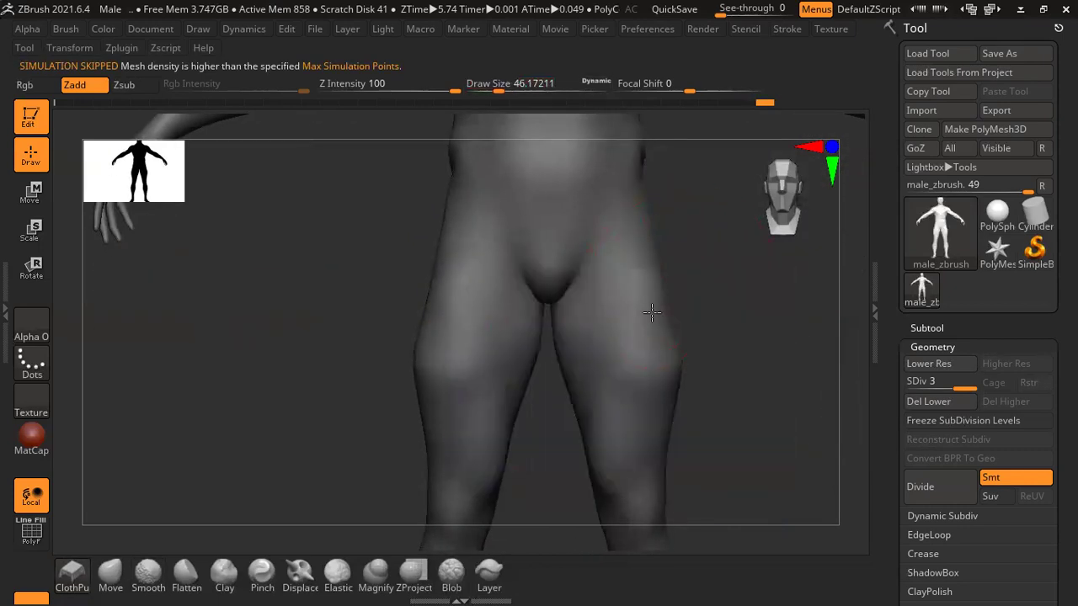
drag(668, 306, 632, 255)
mouse_move(621, 310)
mouse_down()
mouse_move(613, 312)
mouse_move(669, 336)
mouse_move(590, 253)
mouse_move(647, 268)
mouse_move(665, 371)
mouse_move(722, 373)
mouse_move(662, 358)
mouse_move(630, 391)
mouse_up()
mouse_move(725, 383)
mouse_down()
mouse_move(770, 378)
mouse_move(733, 318)
mouse_move(653, 245)
mouse_up()
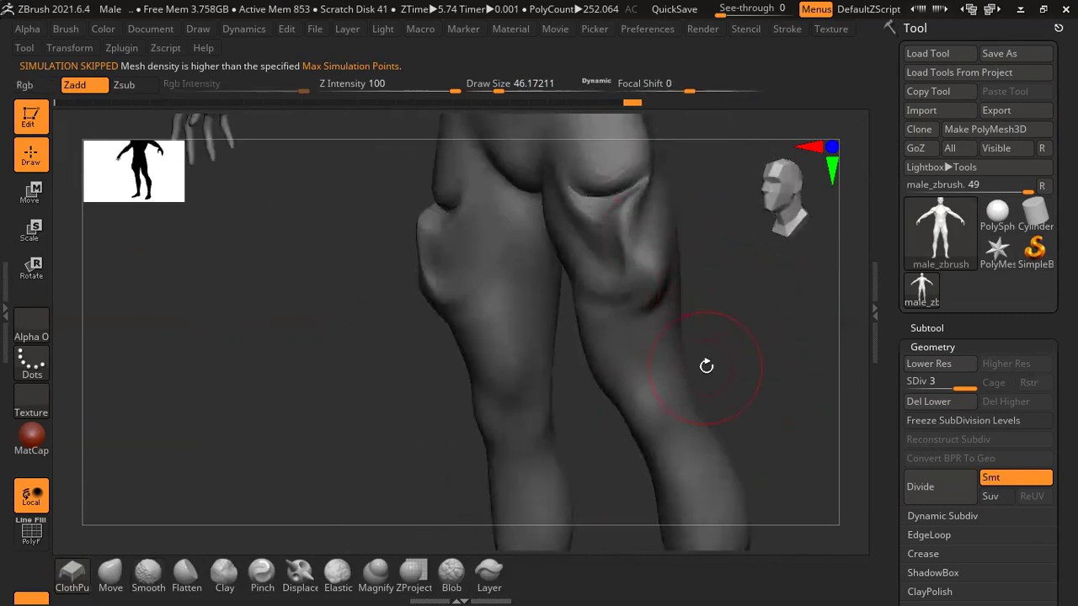
- Undo the thigh carving and cloth folds back to the smooth body, then open the brush library
key(ctrl+z)
key(ctrl+z)
key(ctrl+z)
key(ctrl+z)
key(ctrl+z)
key(ctrl+z)
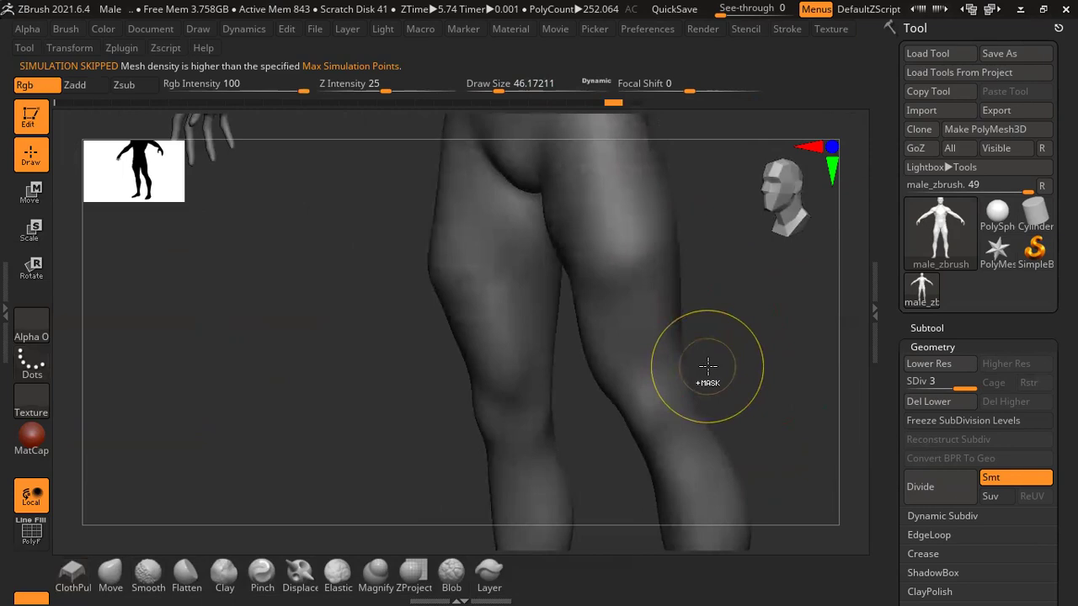
key(ctrl+z)
key(ctrl+z)
key(ctrl+z)
key(ctrl+z)
key(ctrl+z)
key(ctrl+z)
key(ctrl+z)
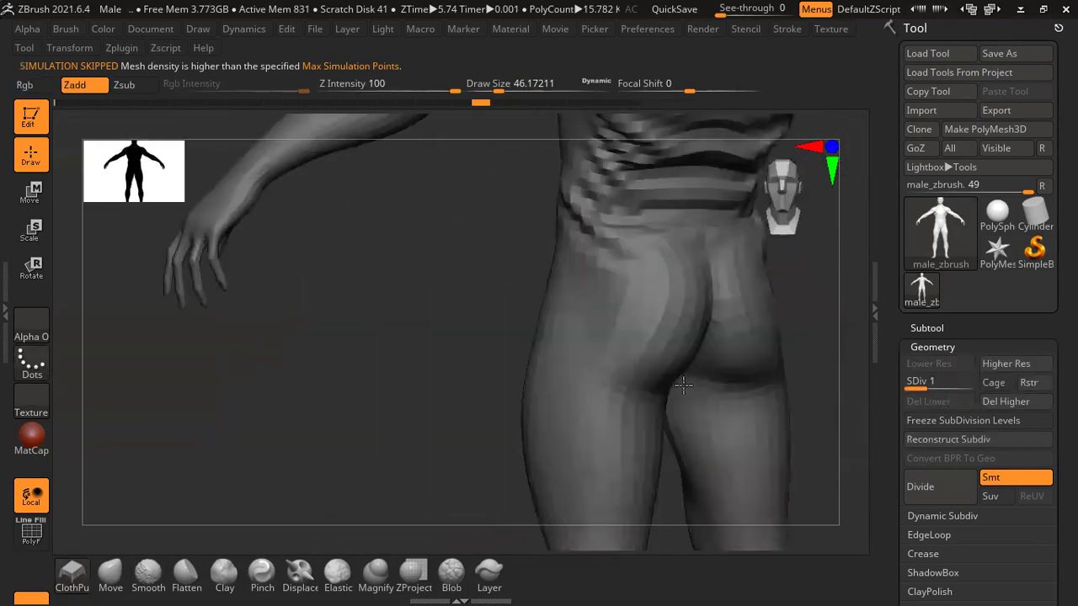
key(ctrl+z)
key(ctrl+z)
key(ctrl+z)
key(ctrl+z)
key(ctrl+z)
key(ctrl+z)
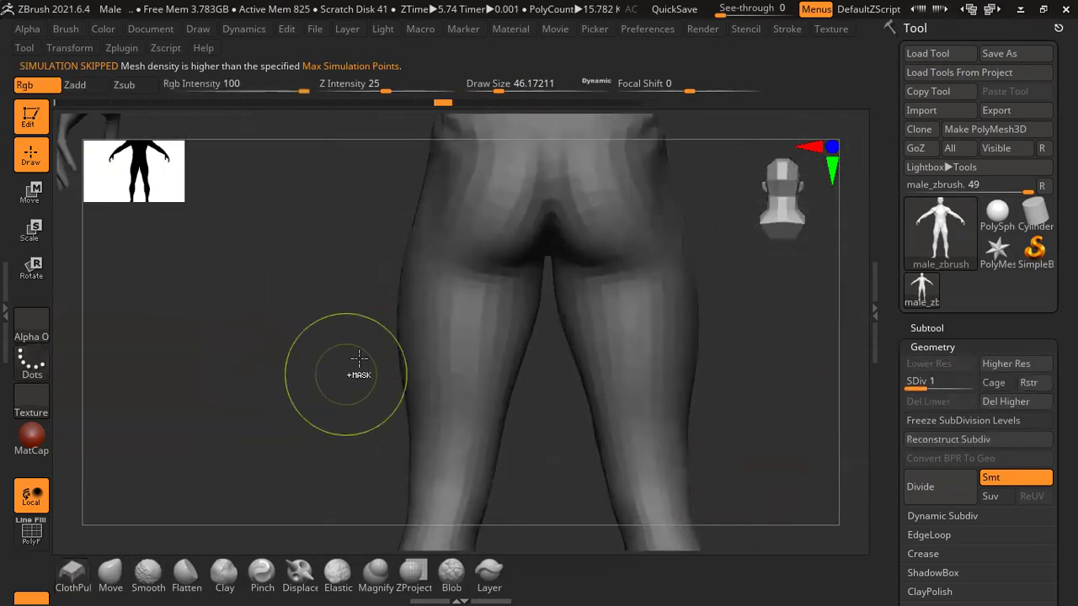
key(ctrl+z)
key(ctrl+z)
key(ctrl+z)
key(ctrl+z)
key(ctrl+z)
key(ctrl+z)
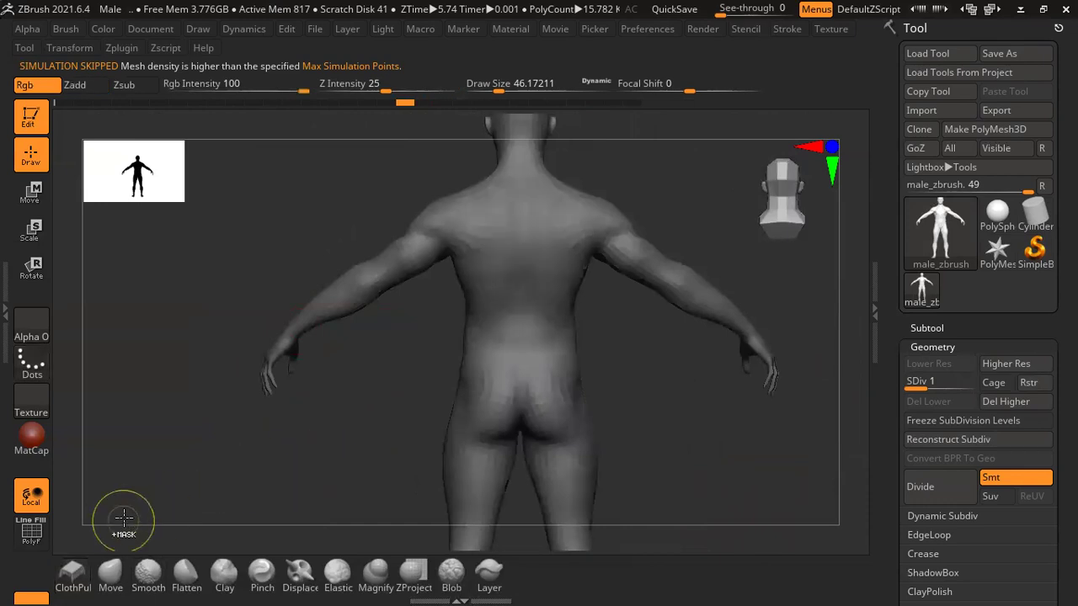
key(b)
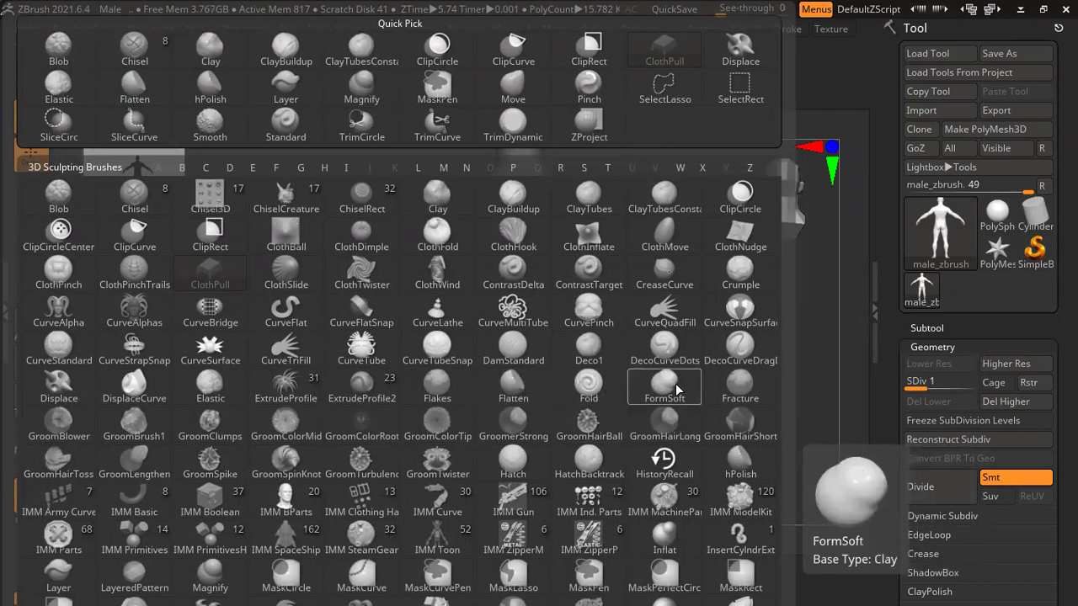
- Choose a DecoCurve brush at draw size 46, drop to the lowest subdivision, and zoom on the chest
click(756, 357)
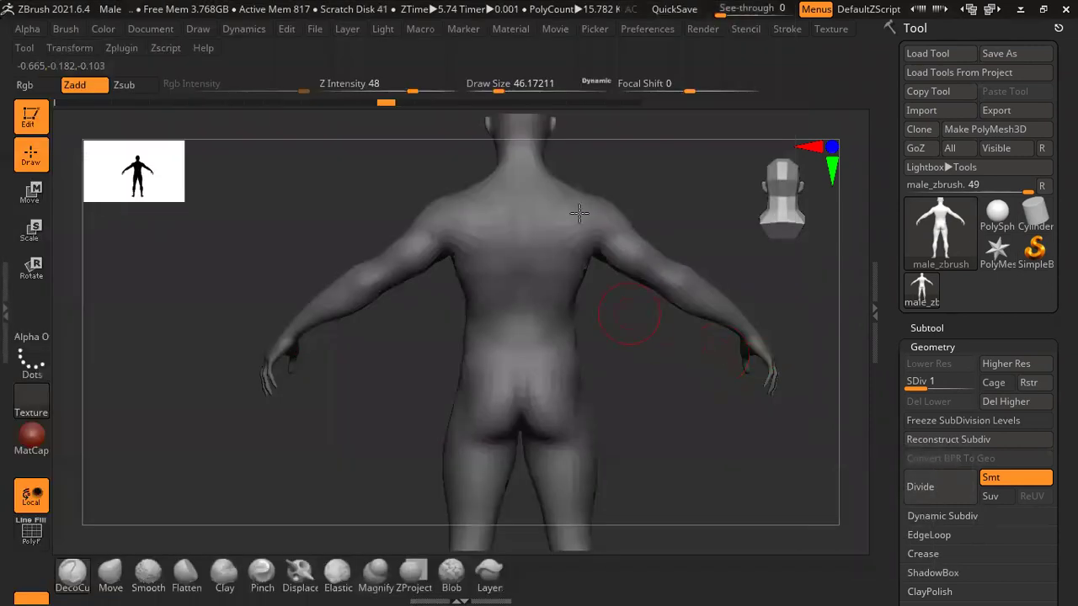
drag(579, 214, 604, 199)
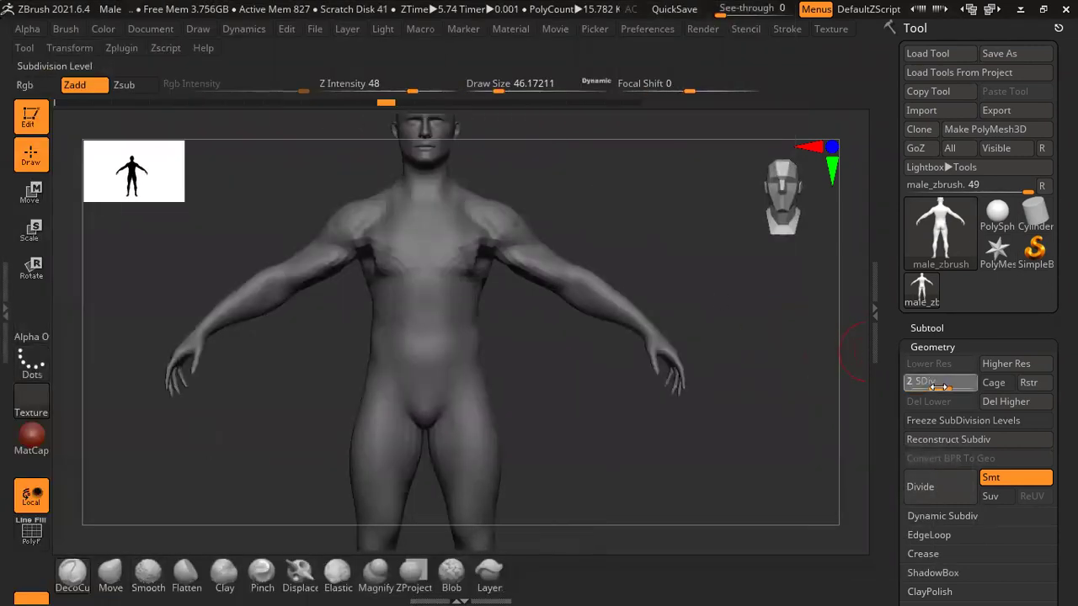
click(926, 364)
drag(716, 244, 677, 190)
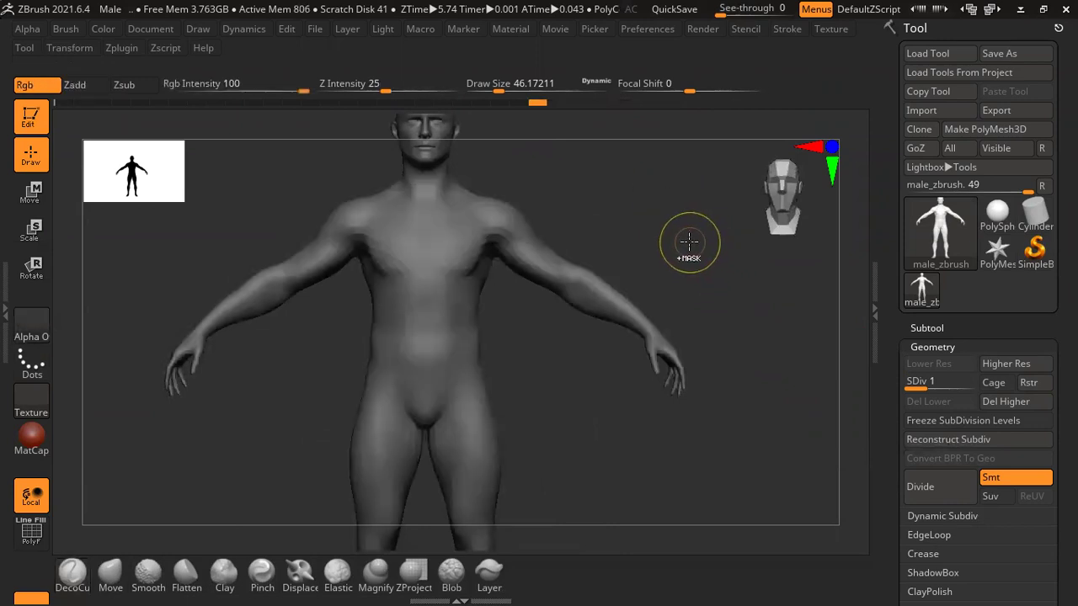
mouse_move(647, 188)
ctrl+right_down()
mouse_move(619, 378)
mouse_move(549, 212)
ctrl+right_up()
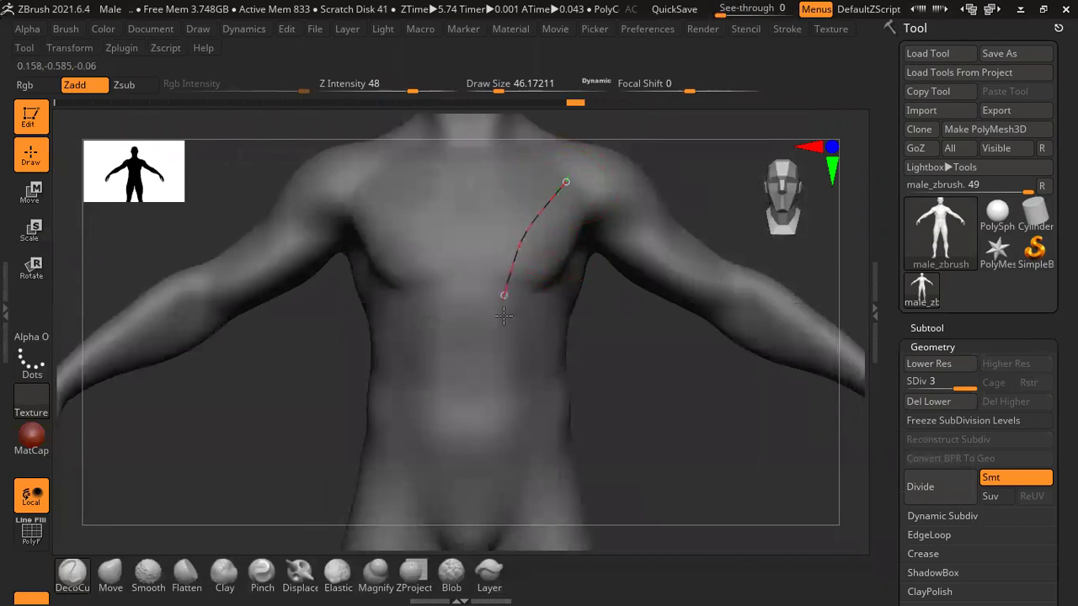
click(373, 587)
- Carve trial curve ridges across the chest and shoulder, undo them, and reduce the brush size
mouse_move(541, 493)
mouse_down()
mouse_move(497, 469)
mouse_move(544, 474)
mouse_move(550, 486)
mouse_up()
mouse_move(553, 199)
mouse_down()
mouse_move(684, 211)
mouse_move(573, 197)
mouse_up()
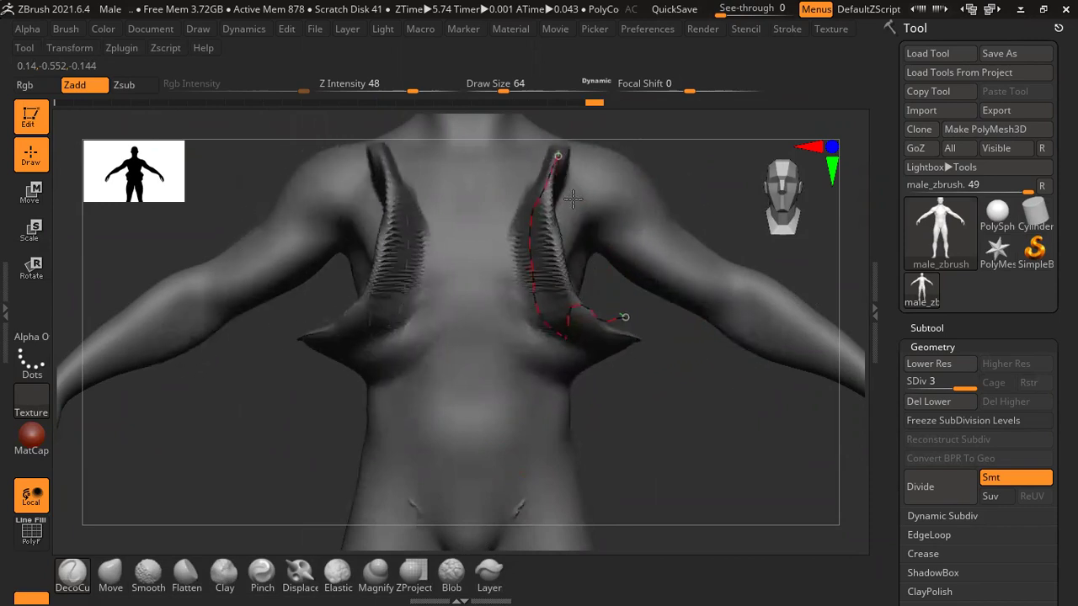
key(ctrl+z)
key(ctrl+z)
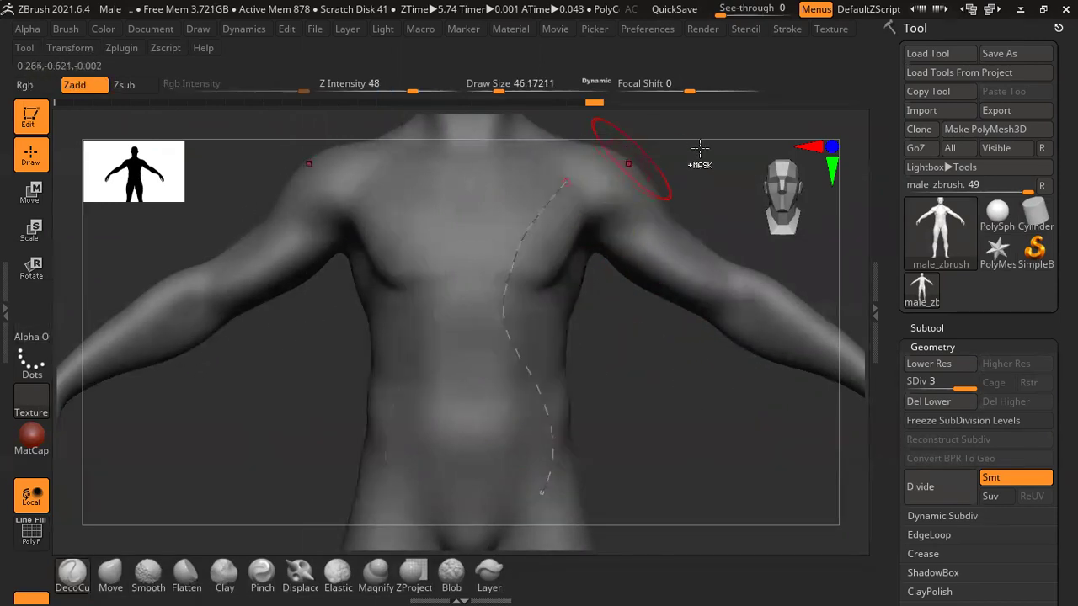
key(bracketleft)
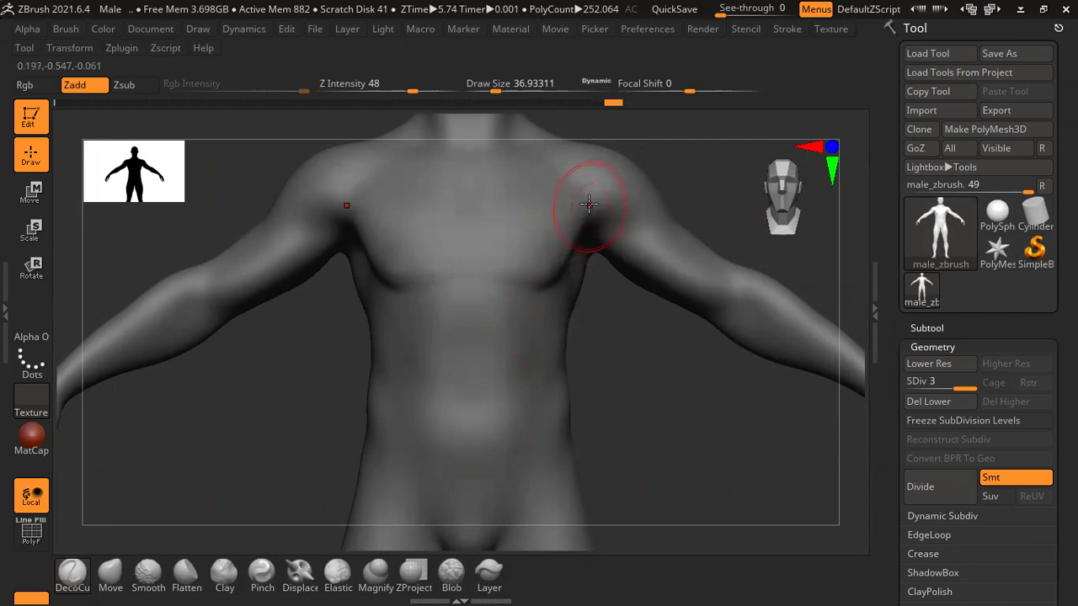
- Adjust Z Intensity and drag a curved DecoCurve ridge from the chest down onto the abdomen
drag(345, 88, 336, 88)
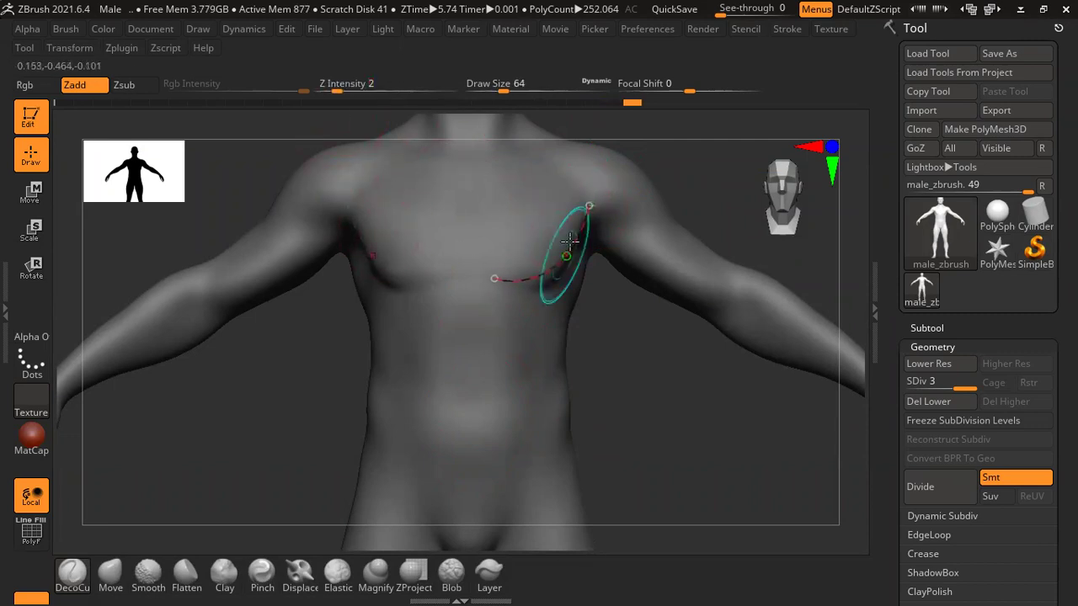
drag(363, 87, 367, 86)
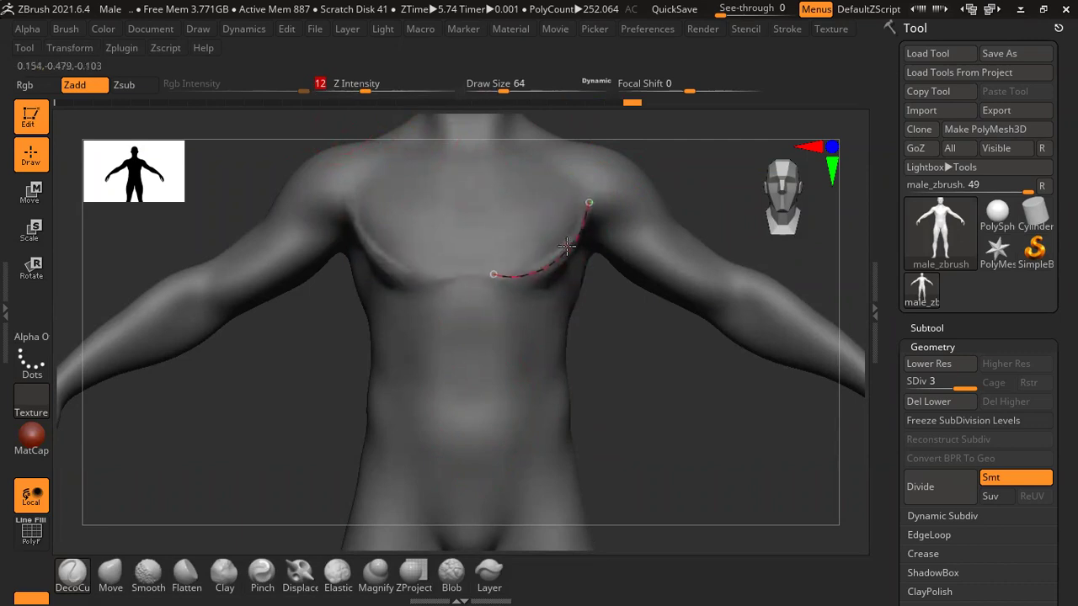
click(574, 235)
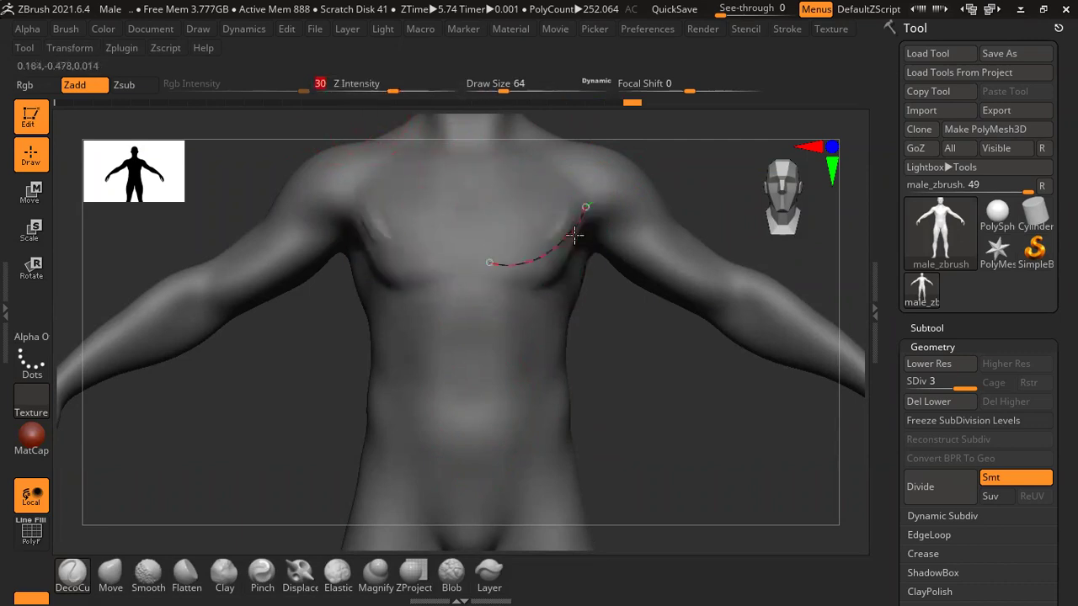
drag(566, 249, 579, 347)
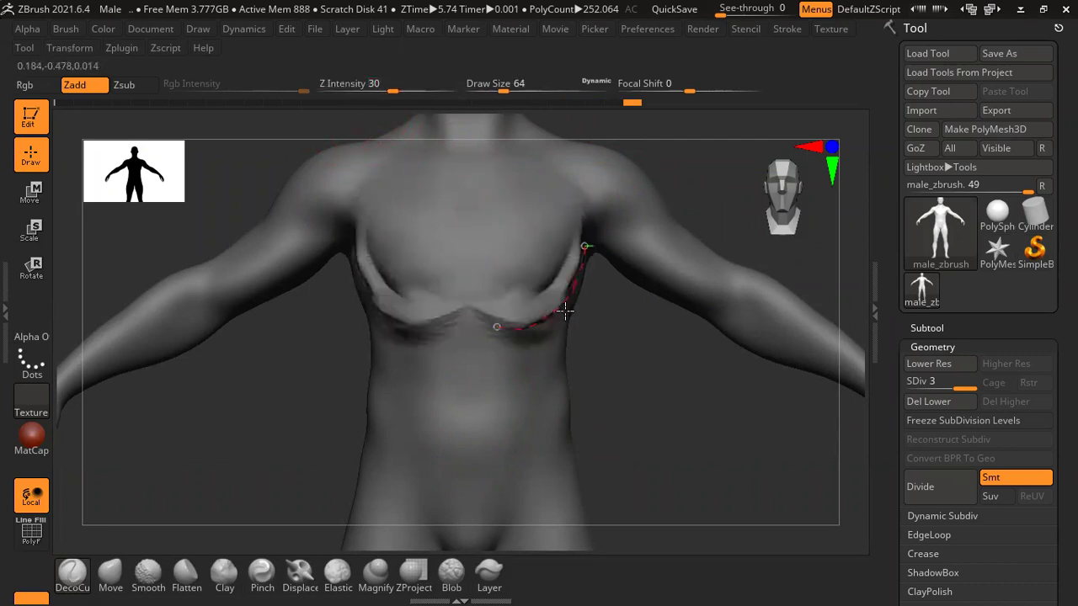
mouse_move(579, 347)
mouse_down()
mouse_move(562, 363)
mouse_move(575, 349)
mouse_up()
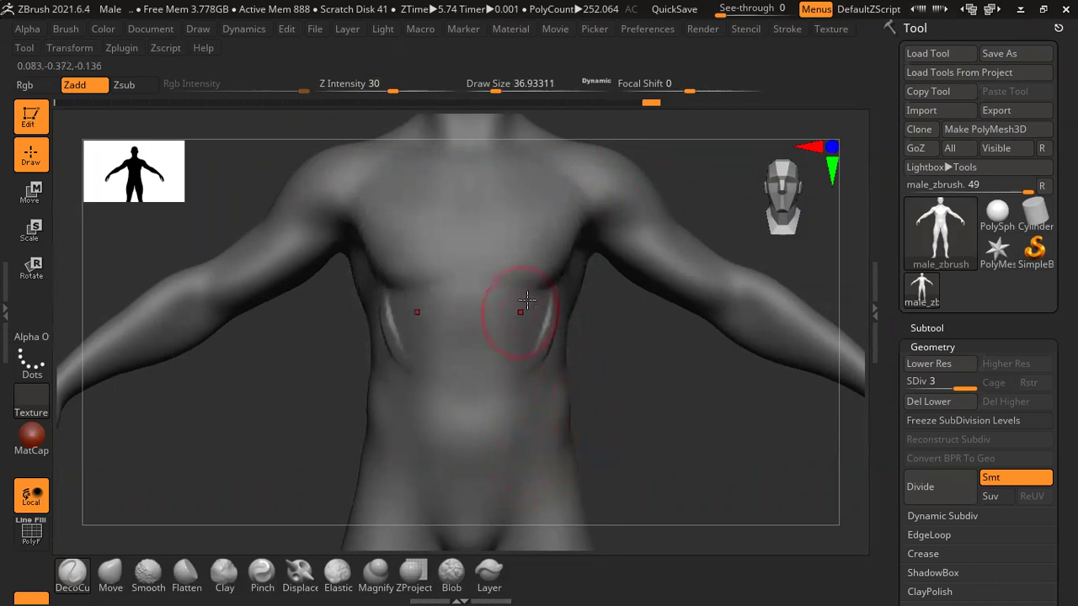
drag(520, 347, 578, 366)
mouse_move(578, 365)
right_down()
mouse_move(568, 277)
mouse_move(578, 219)
mouse_move(590, 217)
mouse_move(553, 346)
right_up()
drag(554, 346, 555, 319)
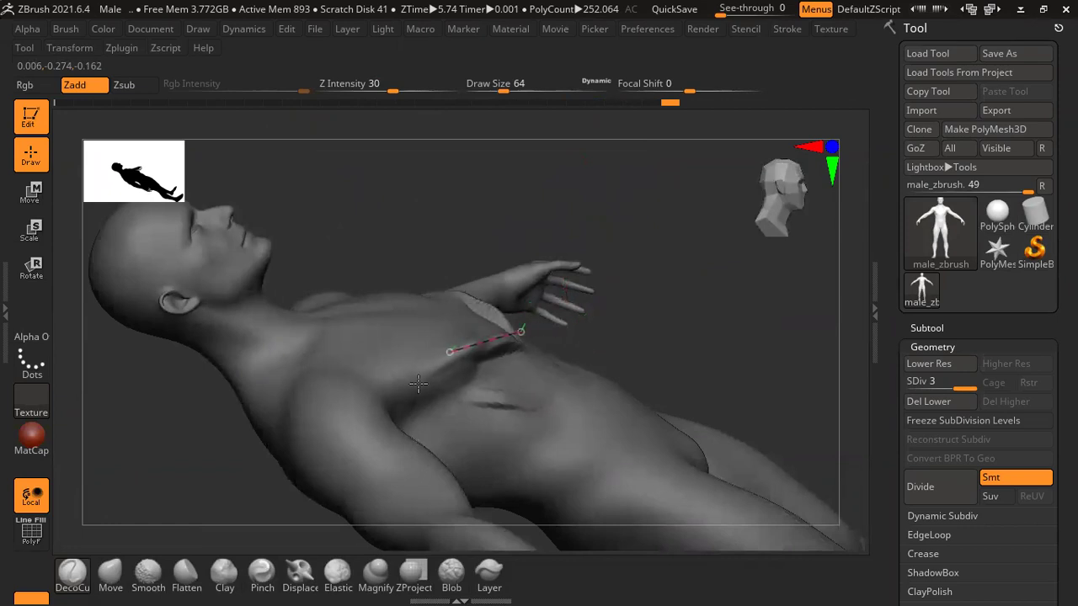
- Undo the abdomen ridge and switch to the Hatch brush
mouse_move(476, 203)
right_down()
mouse_move(584, 254)
mouse_move(518, 349)
mouse_move(589, 362)
mouse_move(655, 354)
mouse_move(616, 384)
mouse_move(616, 159)
mouse_move(364, 310)
right_up()
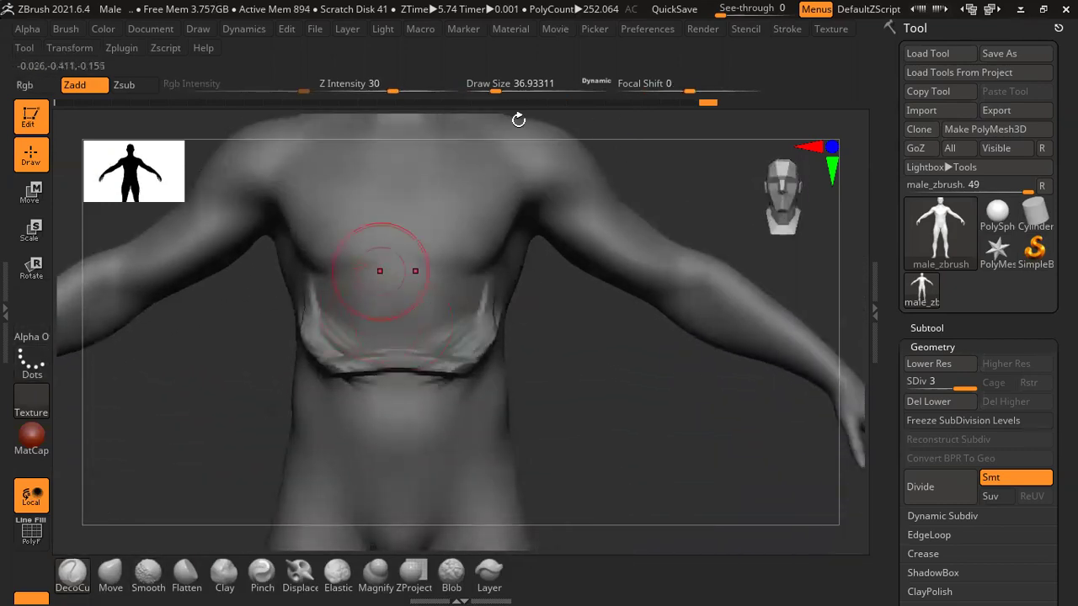
mouse_move(441, 270)
right_down()
mouse_move(549, 379)
mouse_move(570, 378)
mouse_move(546, 300)
right_up()
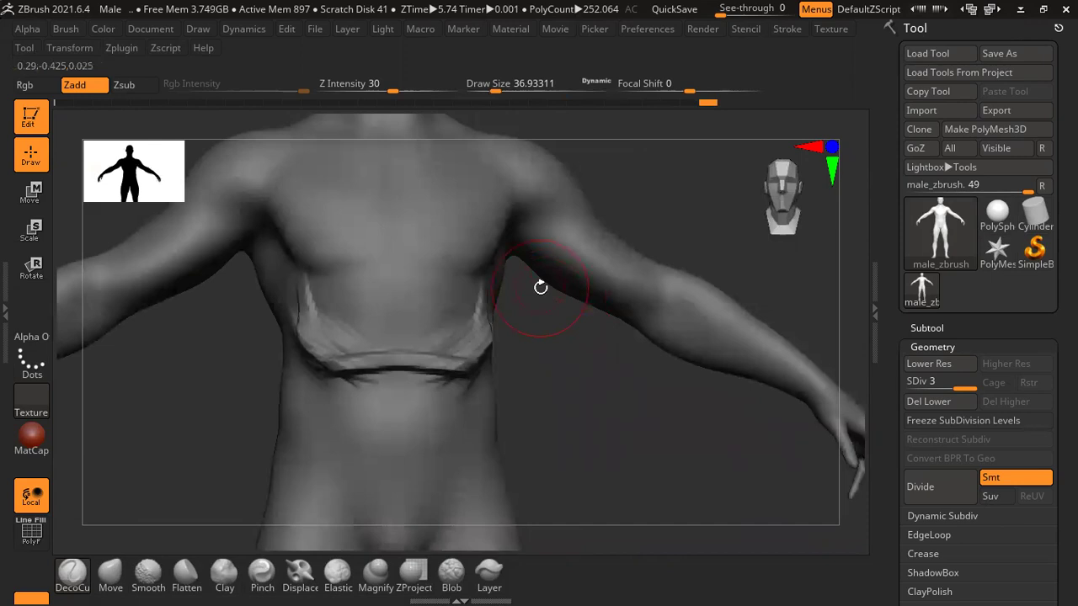
key(ctrl+z)
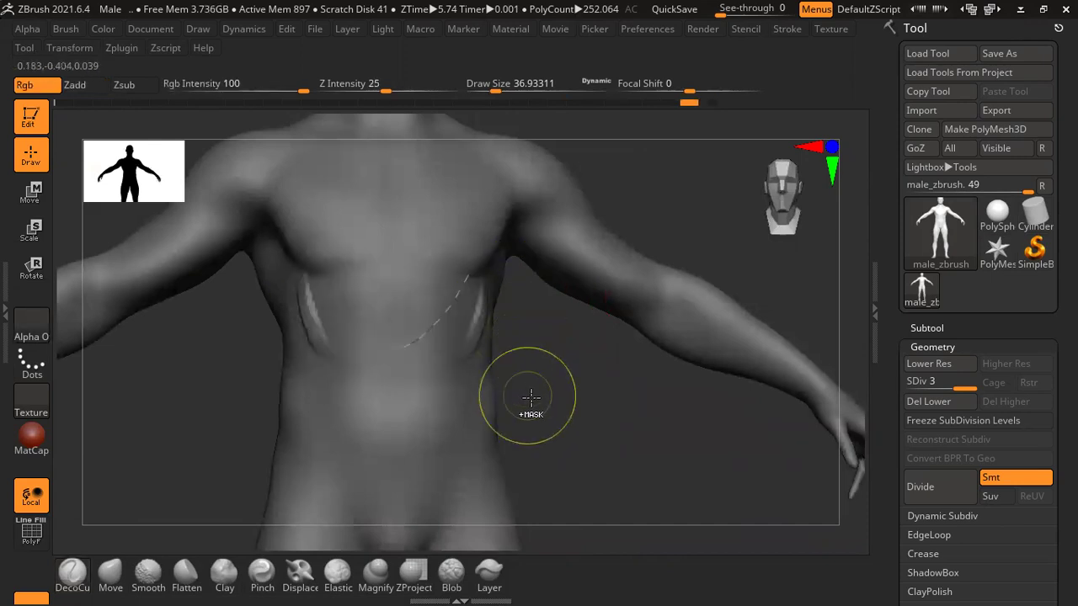
key(ctrl+z)
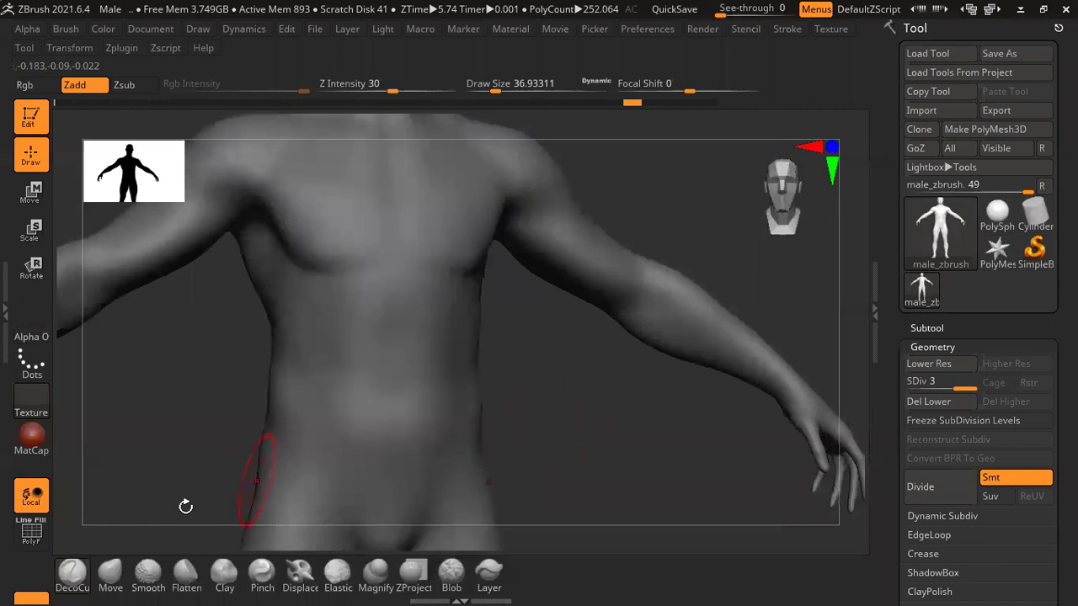
key(b)
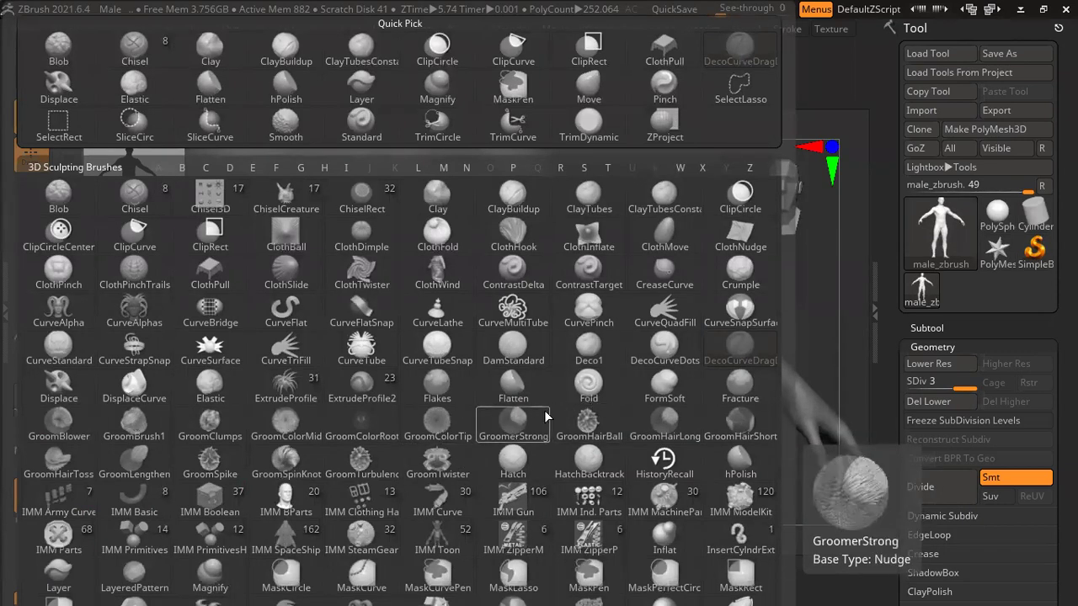
click(512, 462)
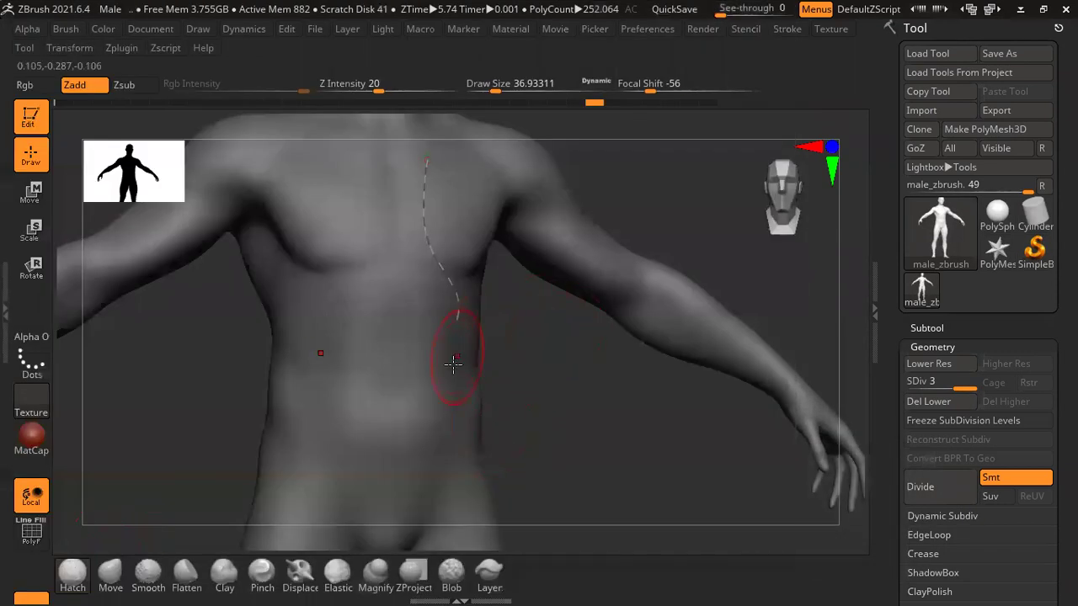
- Carve trial hatch strokes up the abdomen and undo them
drag(417, 333, 417, 287)
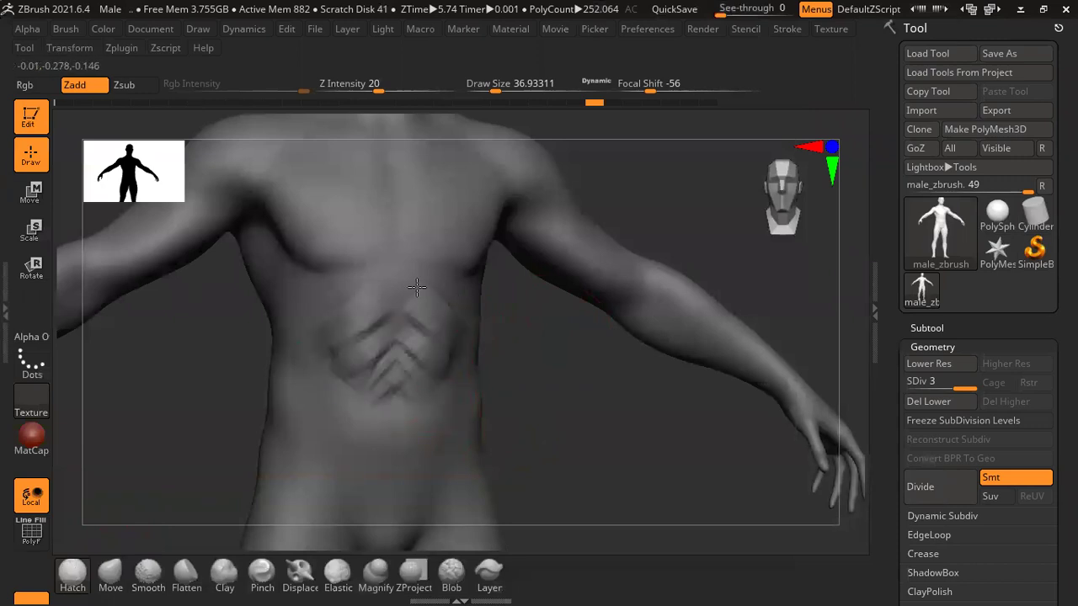
drag(515, 318, 486, 397)
key(ctrl+z)
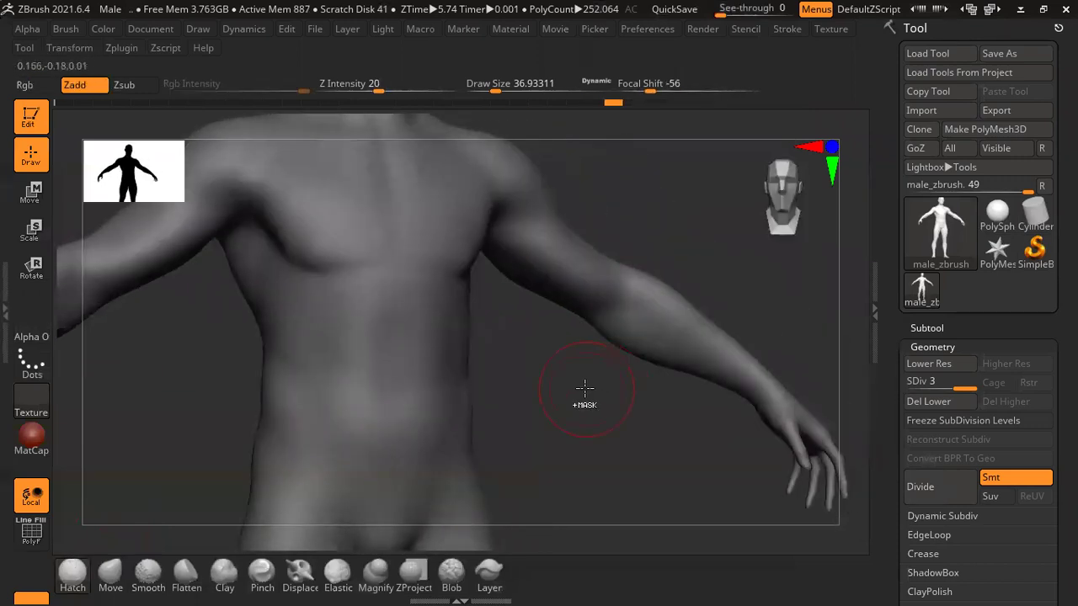
- Switch to GroomColorTip, paint a colour patch across chest and abdomen, and show the polygroup wireframe
key(b)
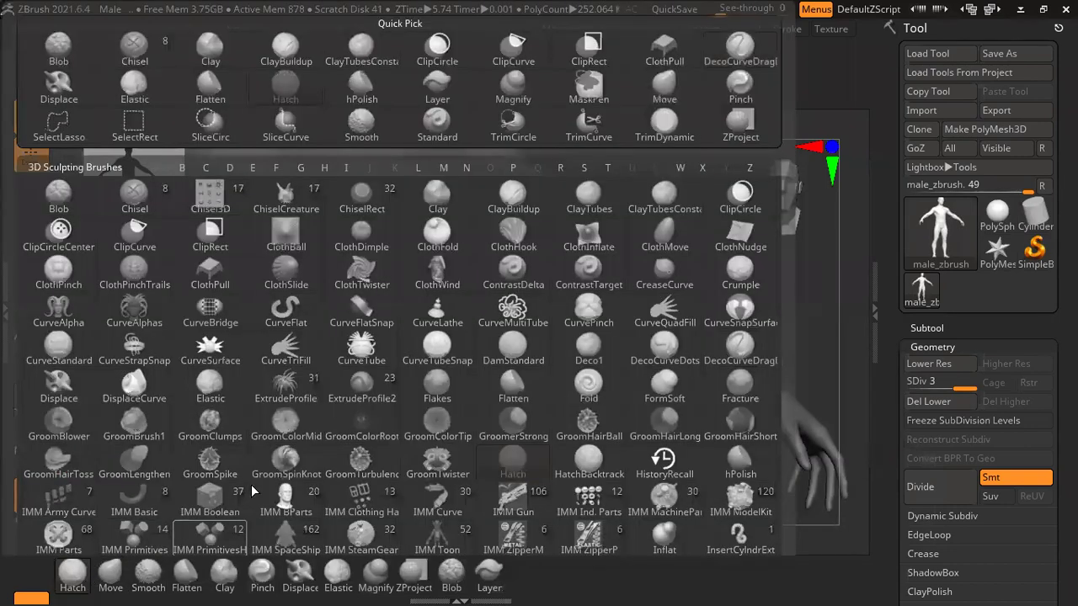
key(Return)
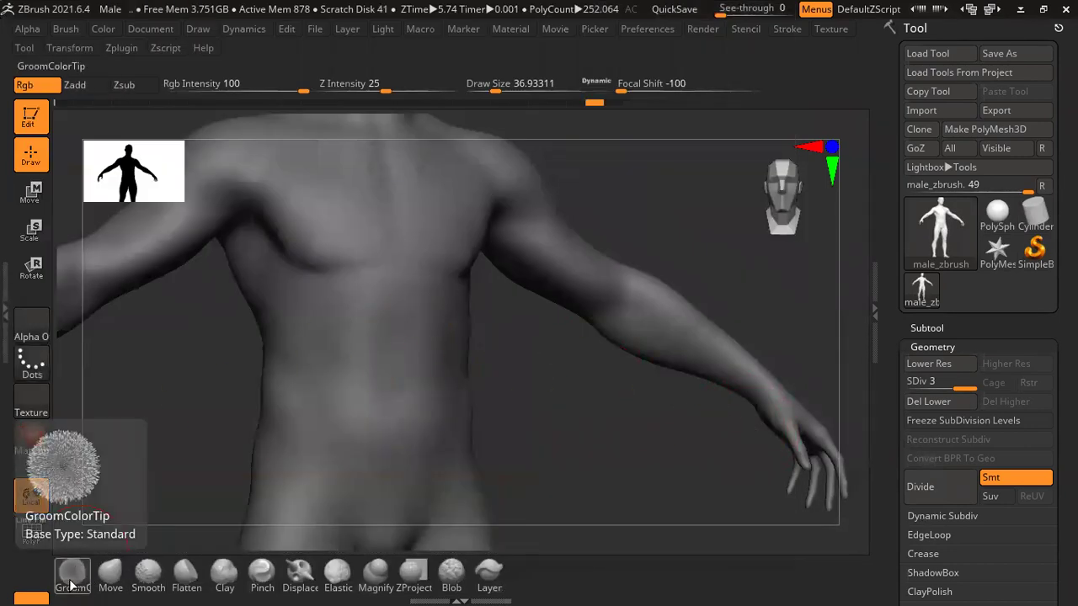
mouse_move(362, 290)
mouse_down()
mouse_move(397, 301)
mouse_move(373, 354)
mouse_move(455, 396)
mouse_up()
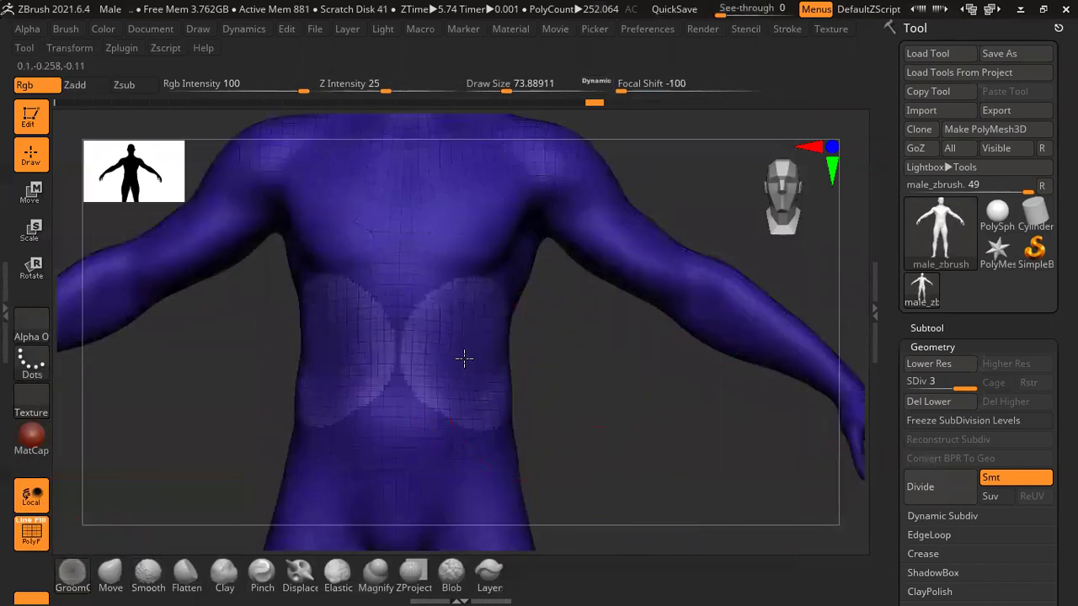
key(b)
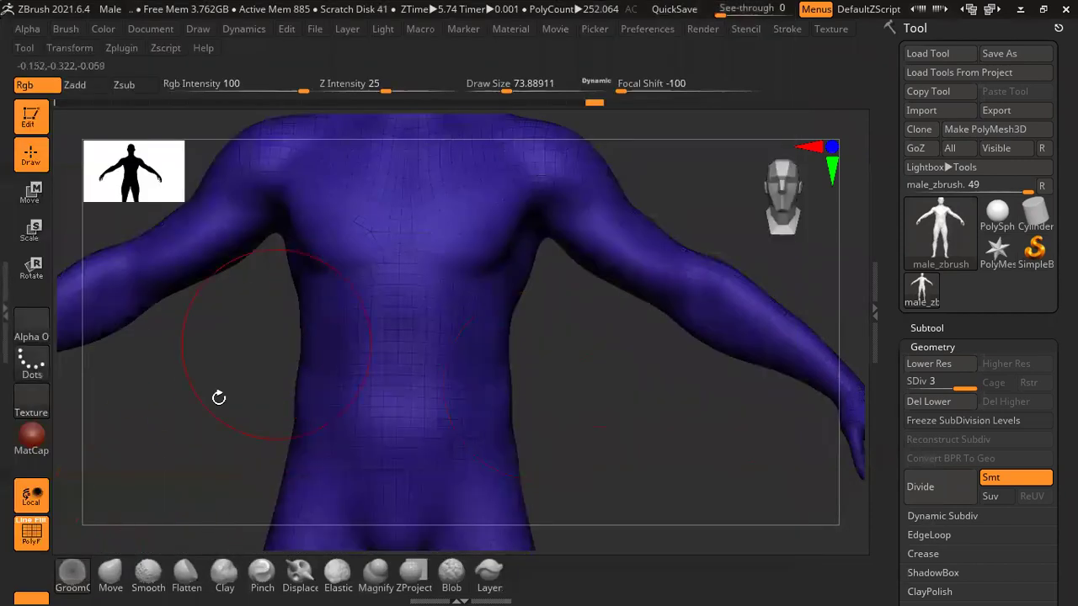
key(b)
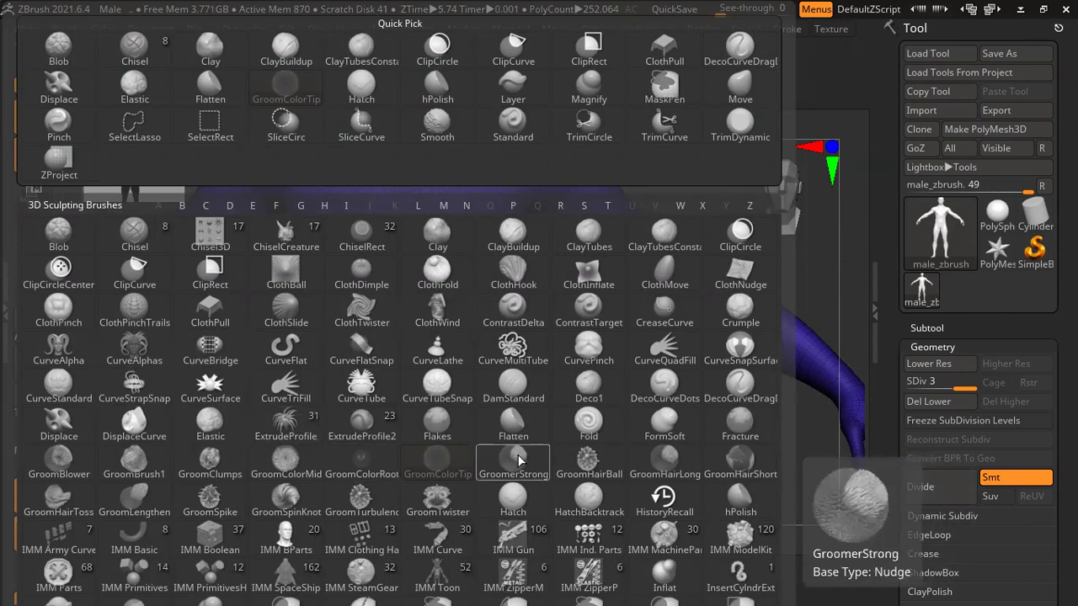
- Try GroomHairBall spikes over the chest, undo them, and turn the figure to face front
click(588, 455)
mouse_move(457, 277)
mouse_down()
mouse_move(484, 325)
mouse_move(444, 425)
mouse_move(440, 337)
mouse_up()
mouse_move(441, 255)
mouse_down()
mouse_move(524, 198)
mouse_move(385, 279)
mouse_move(413, 172)
mouse_move(609, 197)
mouse_move(621, 281)
mouse_move(450, 275)
mouse_move(437, 460)
mouse_up()
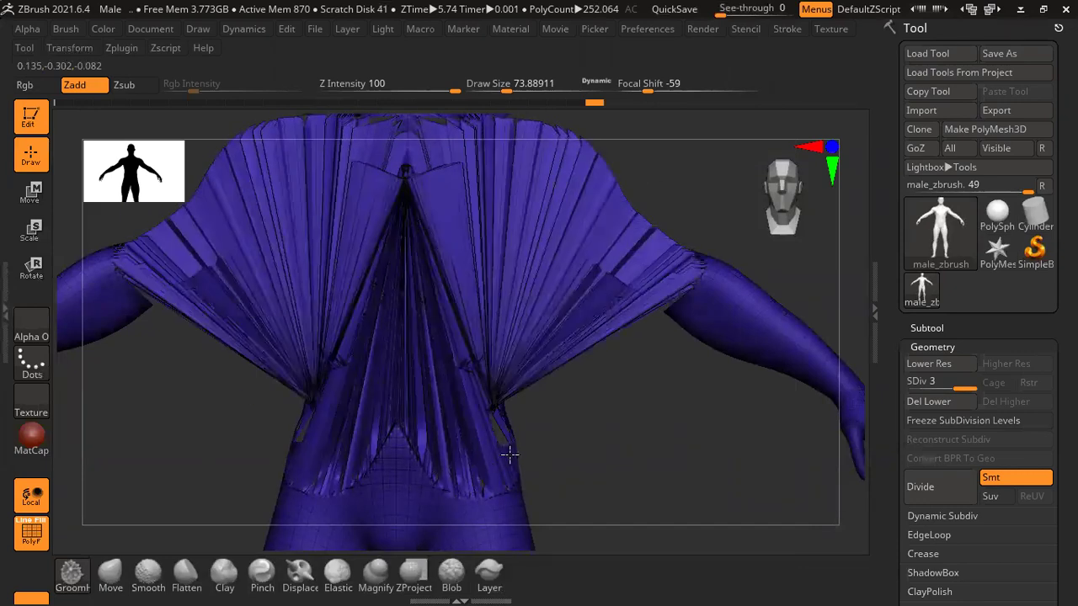
key(ctrl+z)
key(ctrl+z)
key(ctrl+z)
mouse_move(640, 259)
mouse_down()
mouse_move(631, 216)
mouse_move(610, 231)
mouse_up()
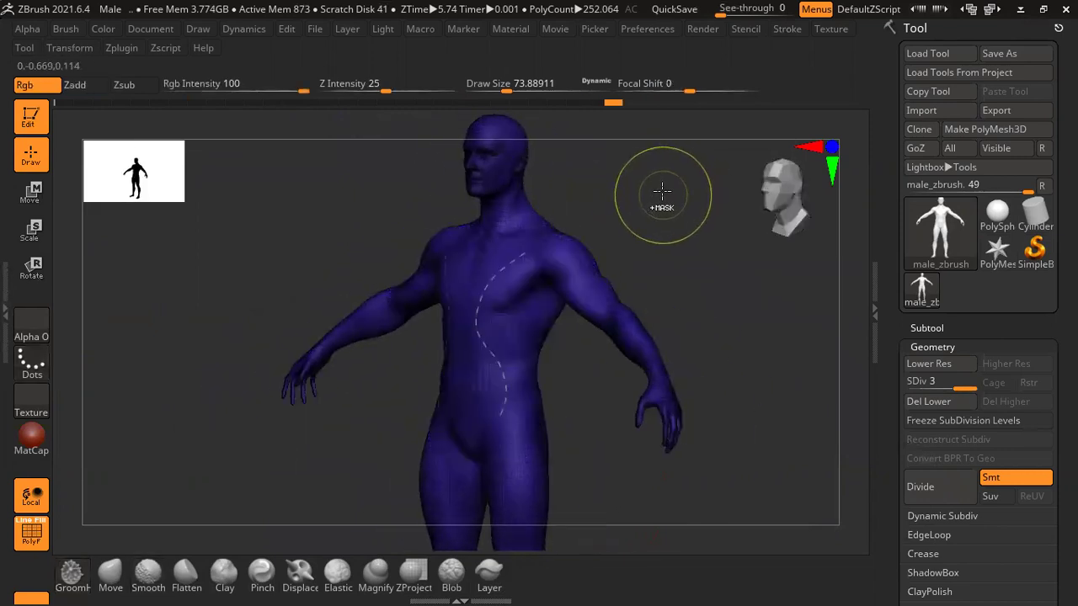
mouse_move(662, 190)
mouse_down()
mouse_move(679, 197)
mouse_move(653, 264)
mouse_up()
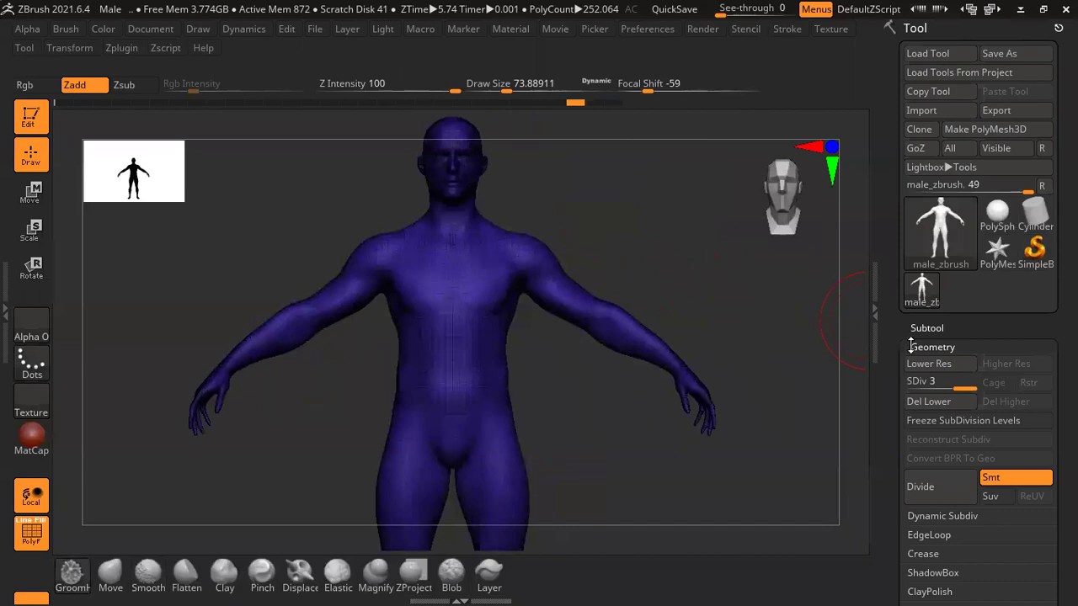
scroll(911, 345, down, 1)
scroll(597, 243, up, 4)
key(space)
scroll(619, 226, down, 2)
scroll(624, 236, down, 3)
- Mask the crown of the head in side profile, drop a subdivision level, and turn off the wireframe
drag(662, 184, 630, 228)
key(space)
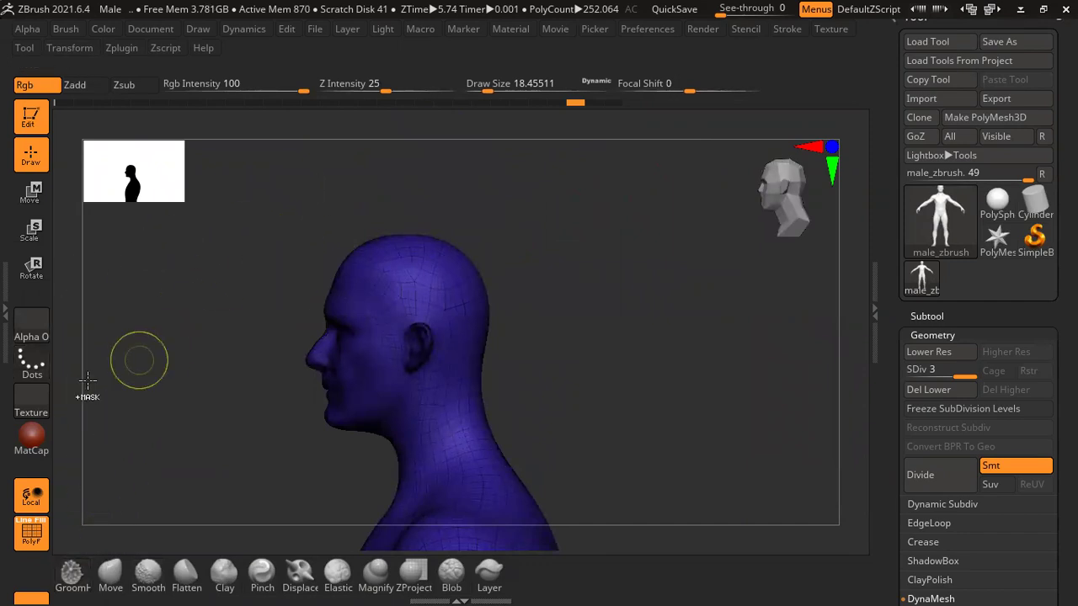
ctrl+drag(291, 175, 598, 295)
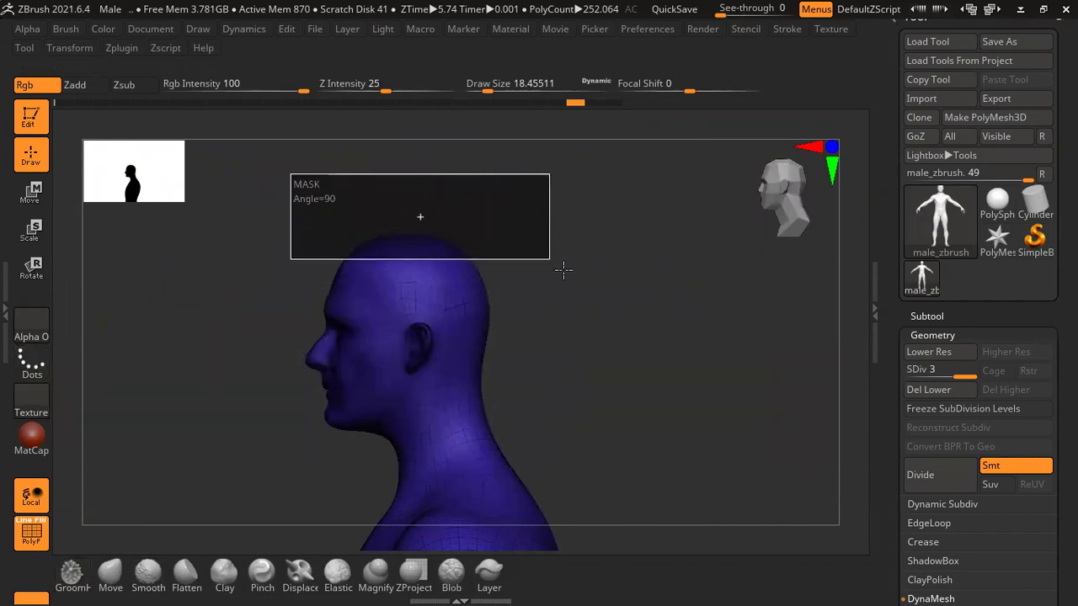
shift+drag(570, 193, 599, 176)
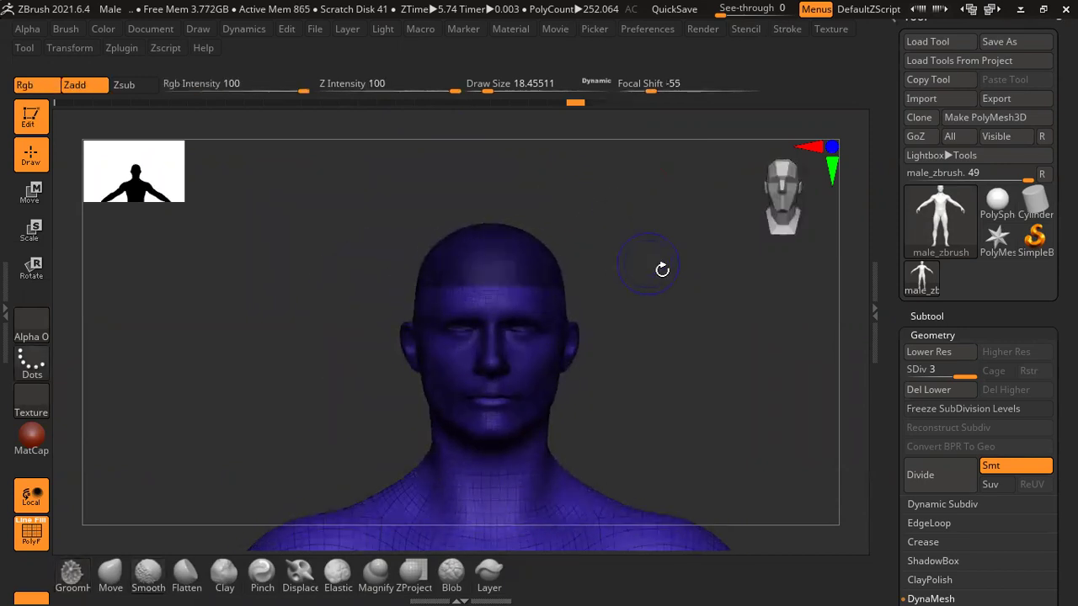
key(shift+d)
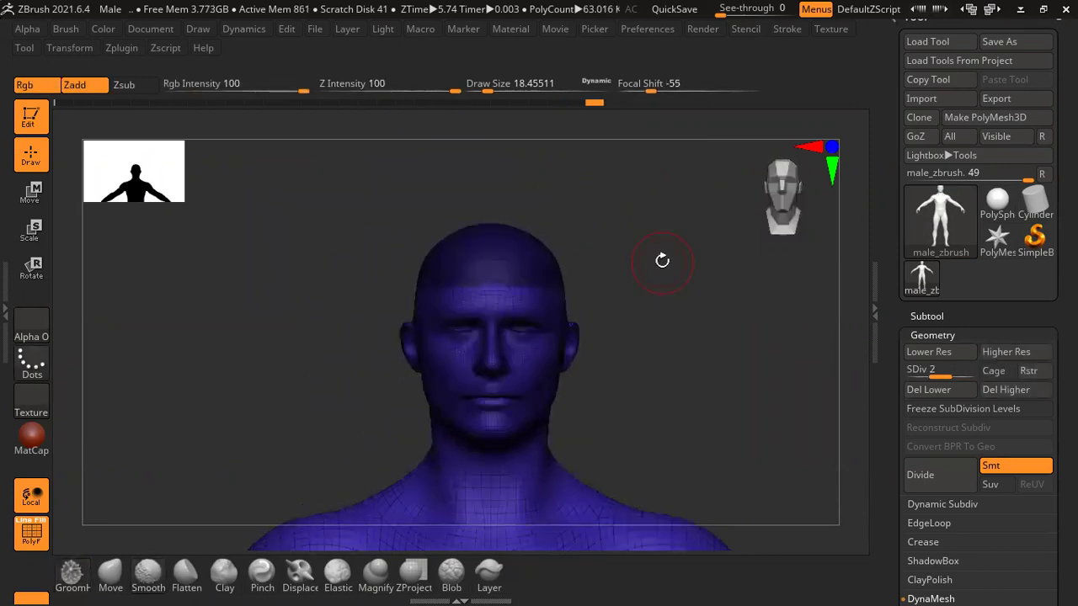
key(shift+f)
mouse_move(654, 250)
mouse_down()
mouse_move(645, 260)
mouse_move(826, 296)
mouse_up()
- Load the Fibers162 preset from the ZFibersPresets folder via FiberMesh Open onto the head
drag(889, 358, 889, 162)
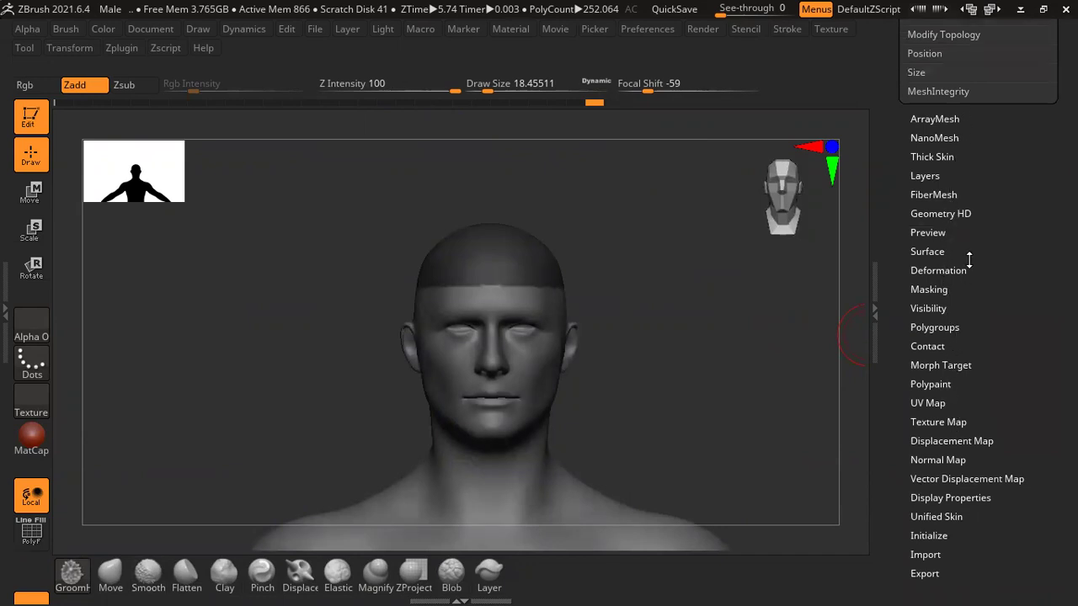
scroll(950, 195, down, 5)
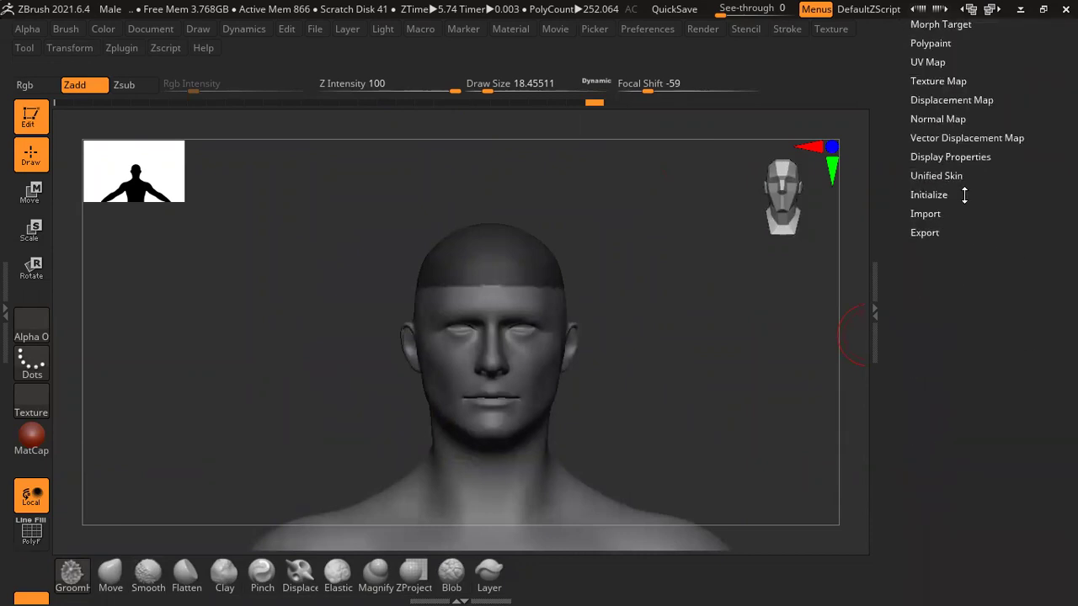
scroll(1021, 100, up, 5)
scroll(1012, 278, up, 3)
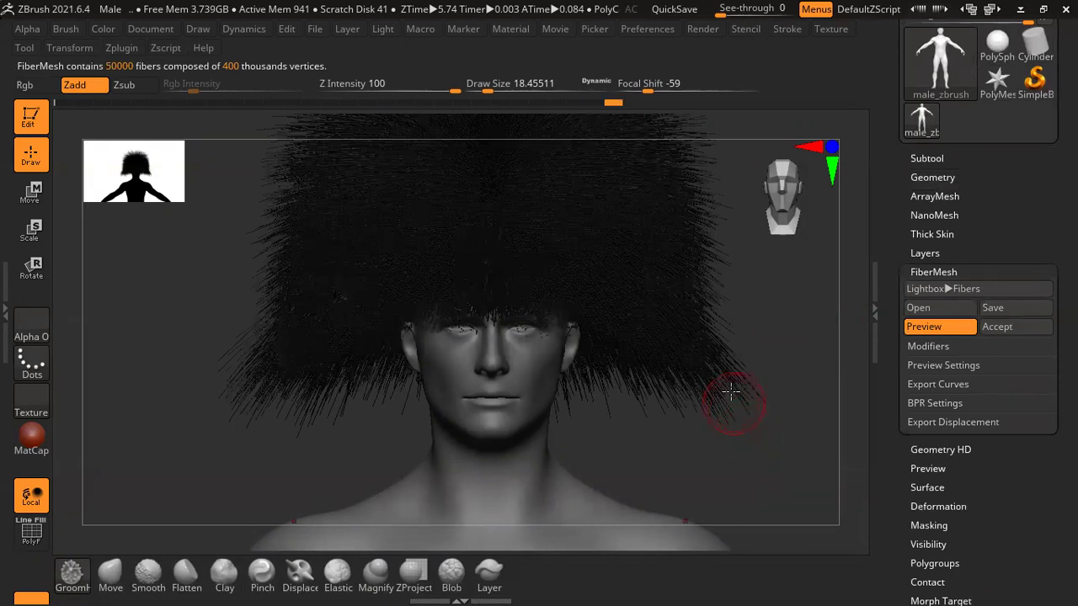
click(932, 308)
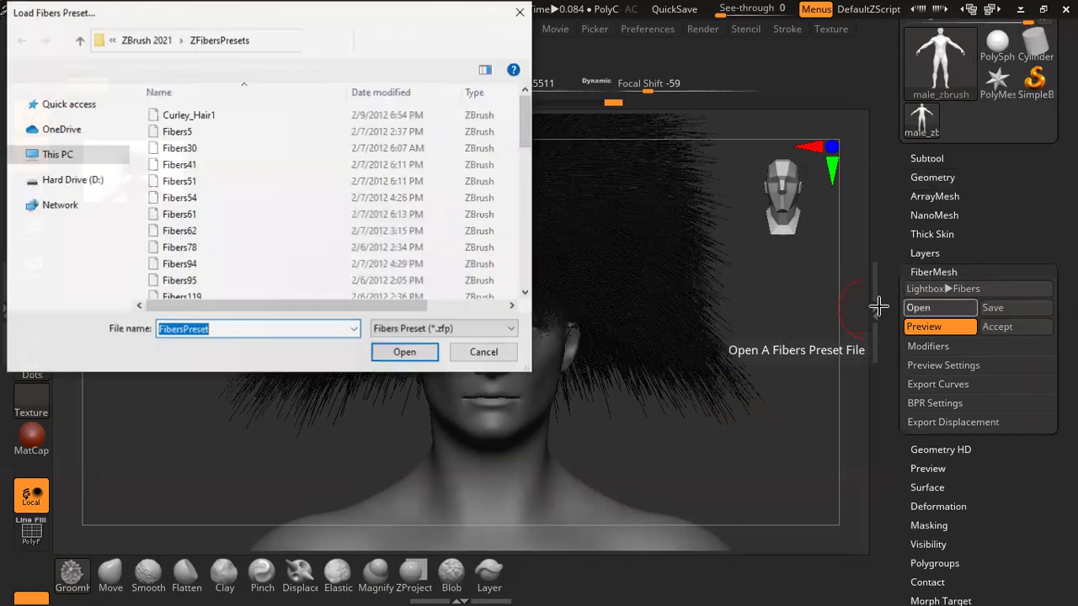
mouse_move(532, 121)
mouse_down()
mouse_move(535, 191)
mouse_move(526, 169)
mouse_up()
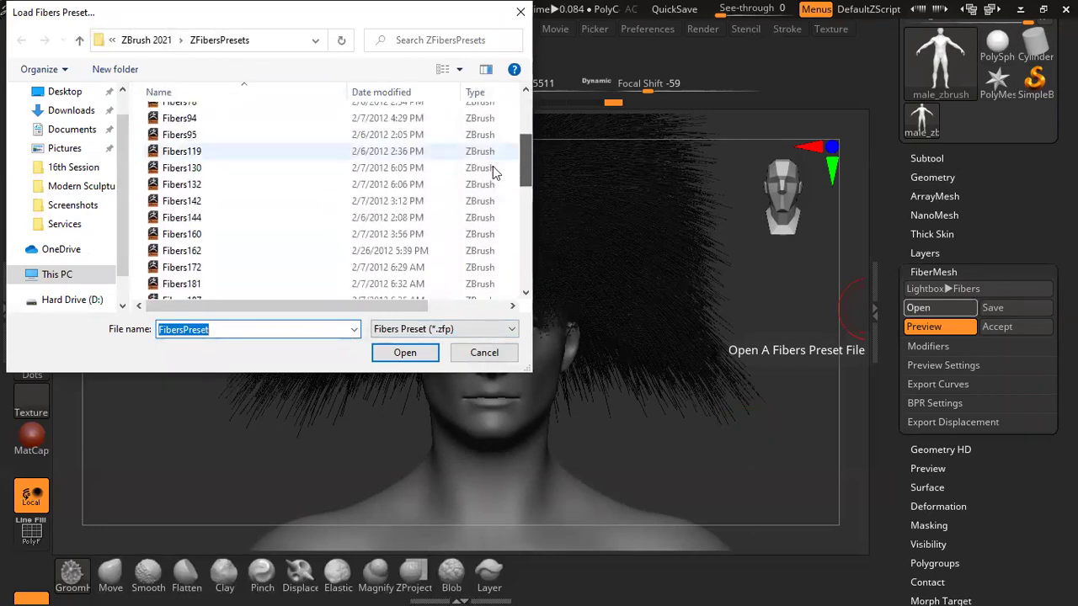
click(198, 251)
double_click(202, 256)
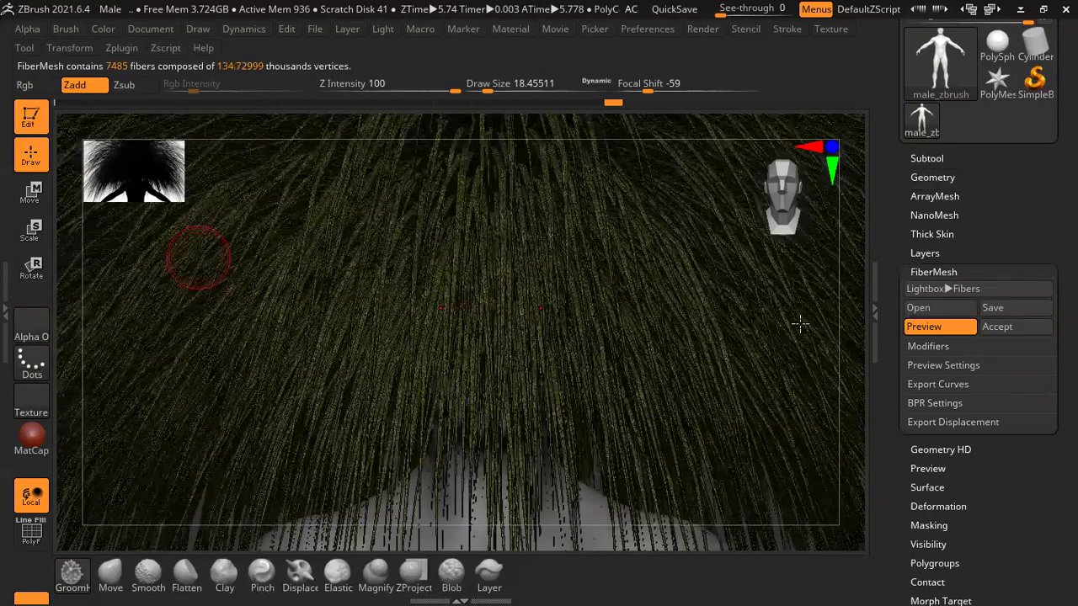
- Cut the hair to about 1634 fibers at length 50.39 and accept it as subtool Fibers16
key(f)
mouse_move(799, 414)
mouse_down()
mouse_move(679, 356)
mouse_move(671, 363)
mouse_move(703, 490)
mouse_up()
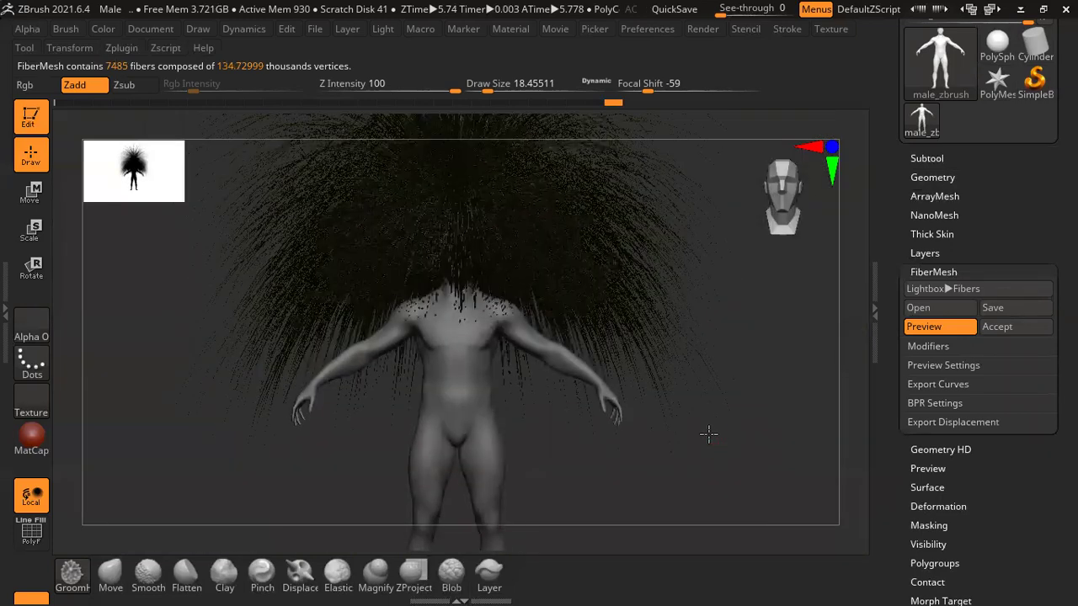
mouse_move(696, 452)
mouse_down()
mouse_move(500, 450)
mouse_move(336, 469)
mouse_move(342, 488)
mouse_move(548, 472)
mouse_up()
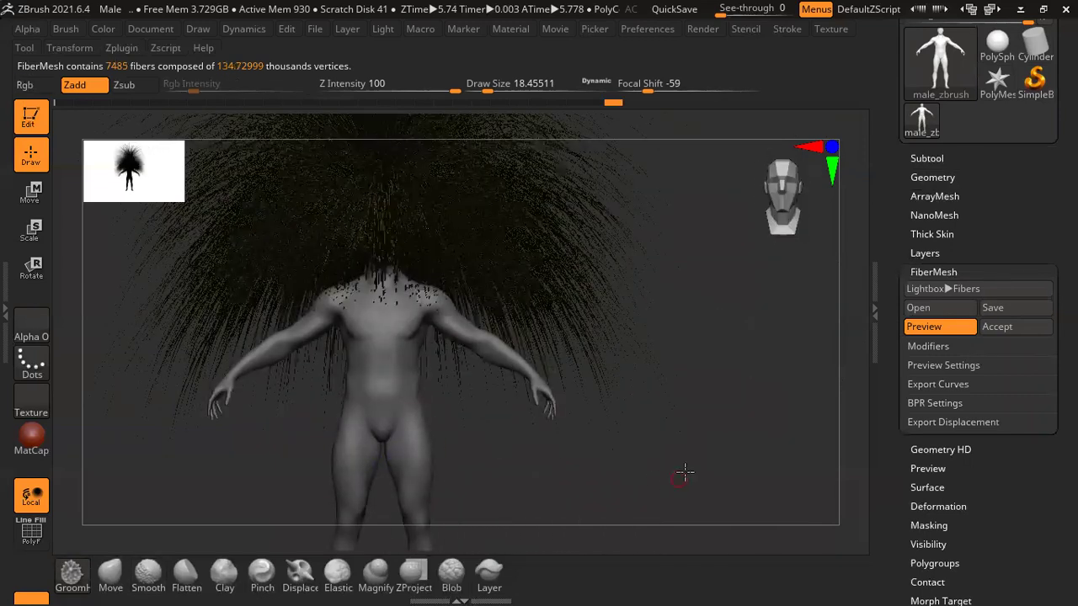
click(951, 347)
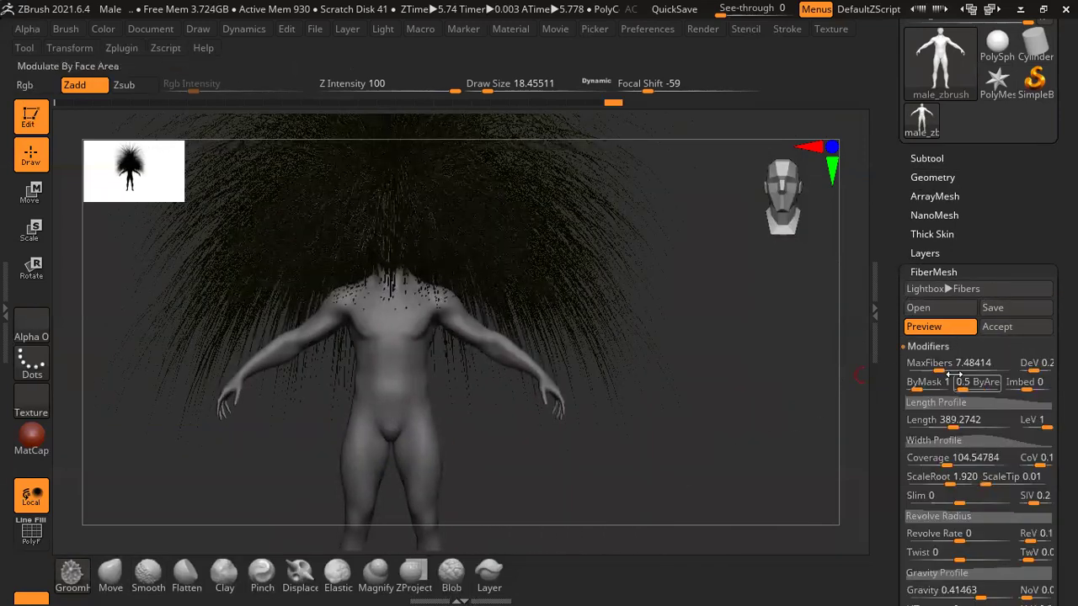
mouse_move(954, 376)
mouse_down()
mouse_move(920, 364)
mouse_move(969, 362)
mouse_up()
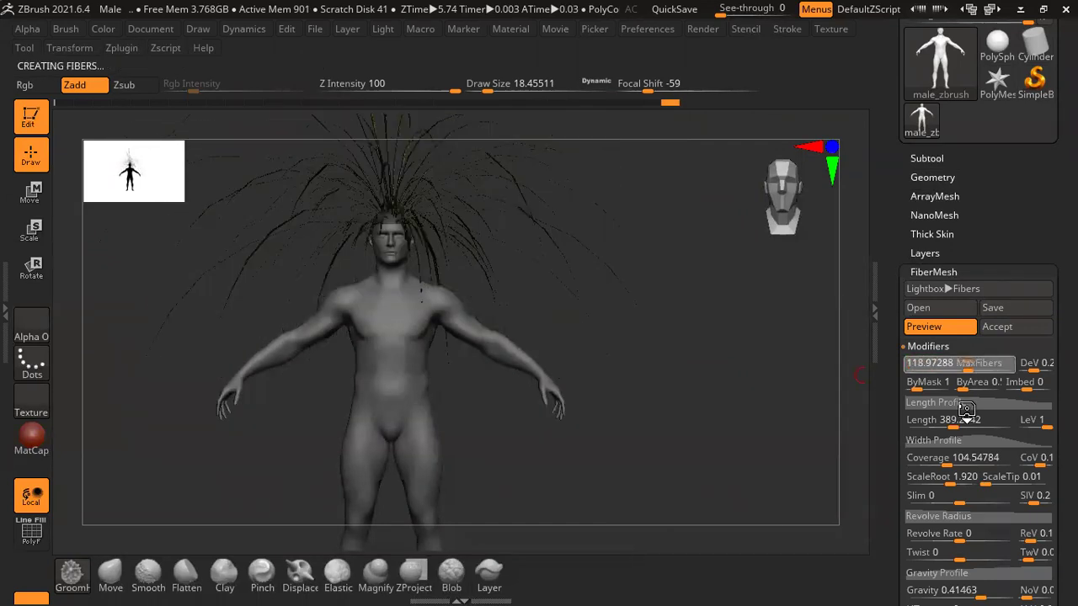
drag(965, 420, 925, 423)
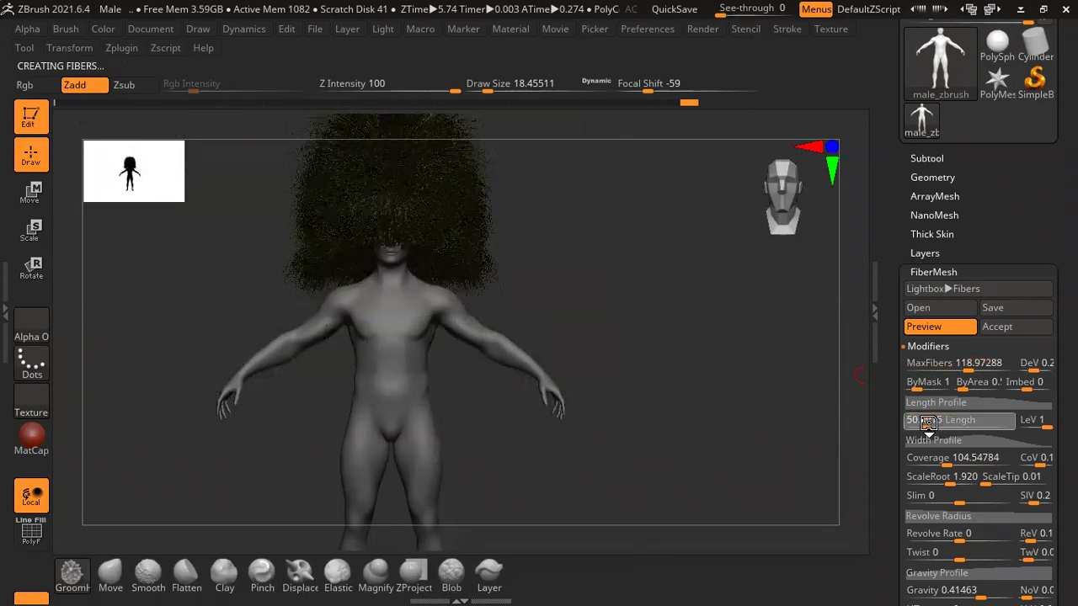
drag(968, 363, 929, 362)
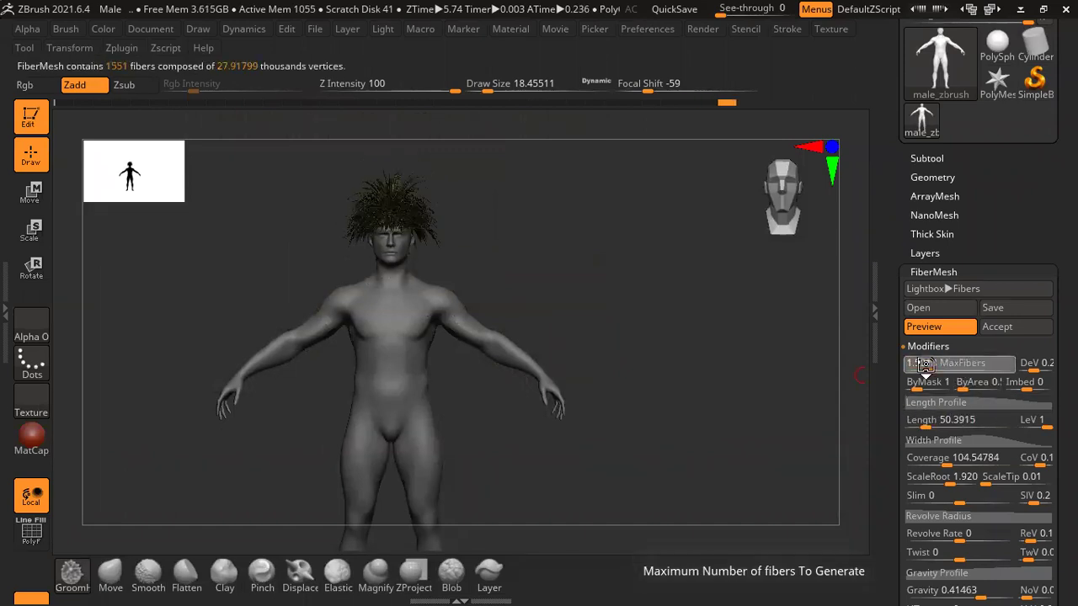
mouse_move(635, 245)
alt+mouse_down()
mouse_move(722, 426)
mouse_move(667, 294)
mouse_move(637, 294)
mouse_move(700, 355)
alt+mouse_up()
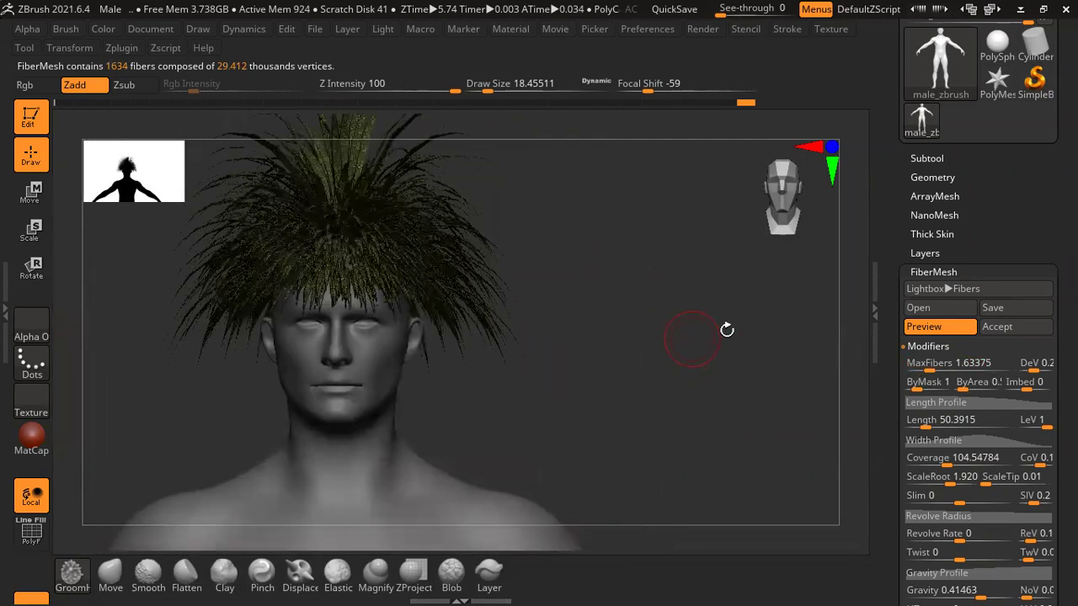
click(997, 327)
drag(669, 378, 652, 376)
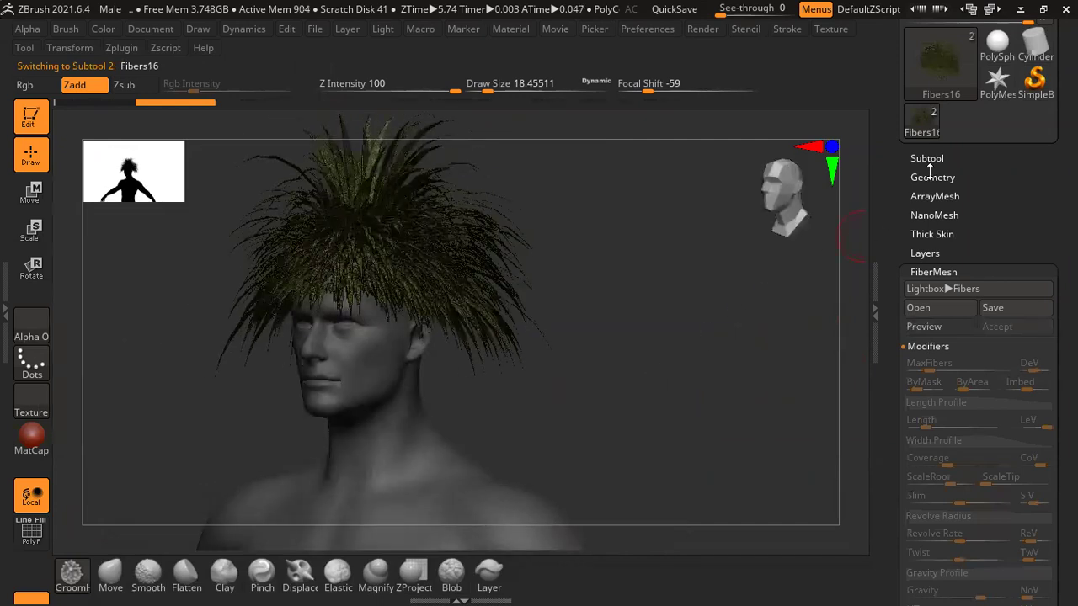
- Groom the Fibers16 hair into a flat cap at draw size 112, then shrink the brush to 46
click(929, 159)
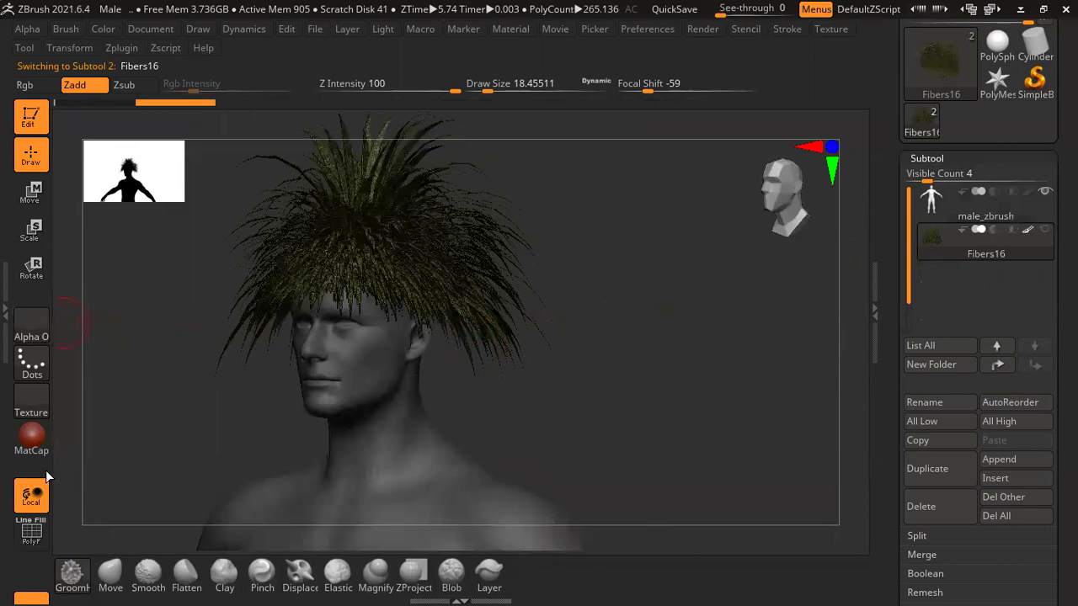
click(73, 578)
shift+drag(588, 221, 506, 328)
mouse_move(472, 252)
mouse_down()
mouse_move(425, 272)
mouse_move(421, 253)
mouse_move(385, 236)
mouse_move(365, 243)
mouse_move(396, 253)
mouse_move(421, 244)
mouse_up()
key(space)
drag(505, 202, 488, 202)
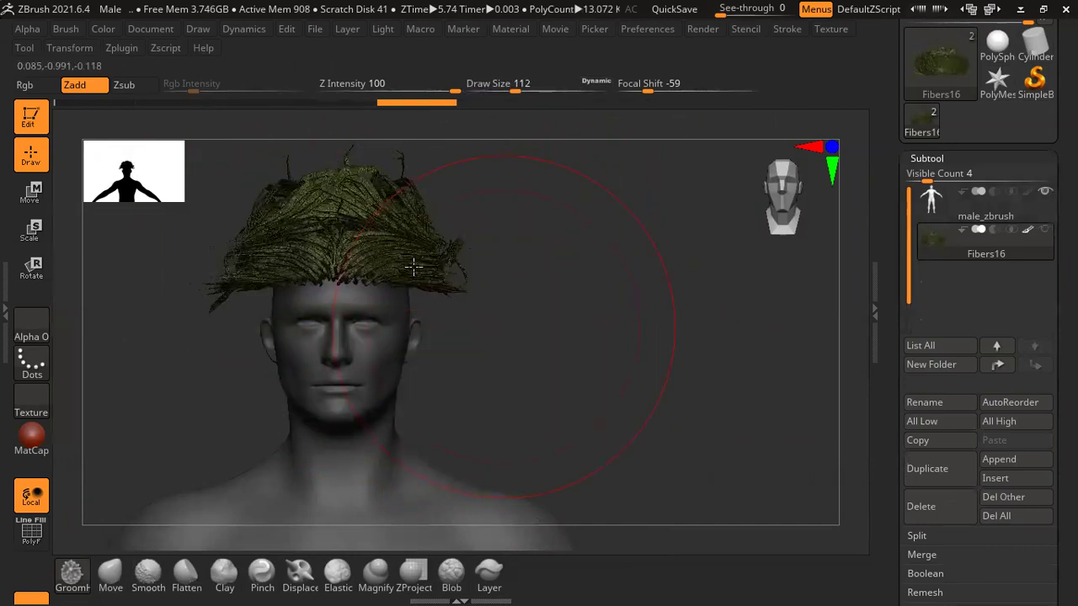
drag(581, 269, 431, 268)
drag(536, 253, 443, 222)
key(space)
drag(539, 187, 497, 187)
click(74, 581)
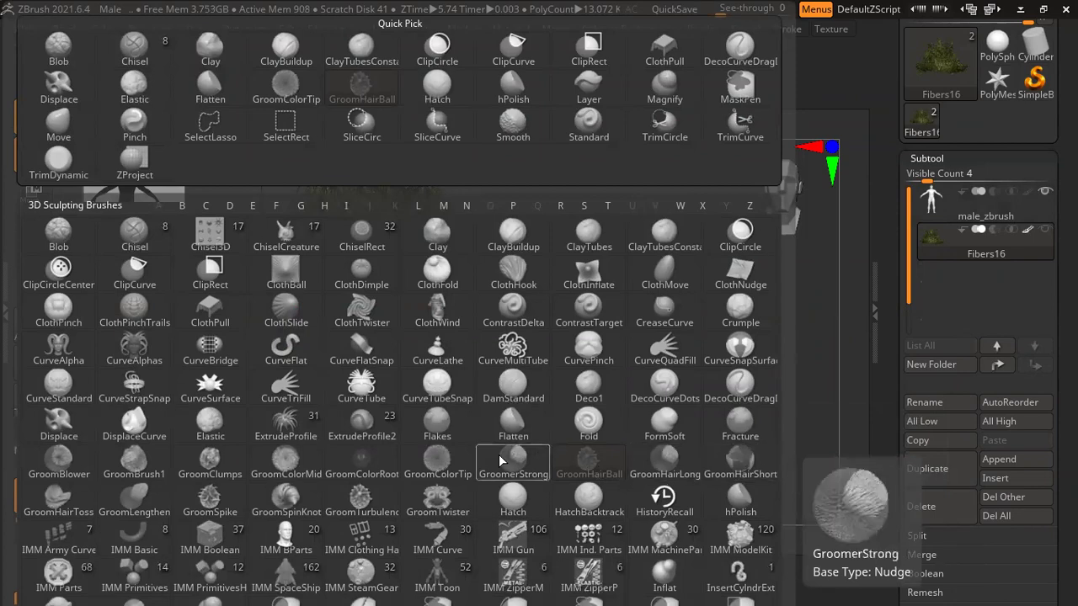
- Switch to the GroomLengthen brush and lengthen the hair fibres on top of the head
click(438, 461)
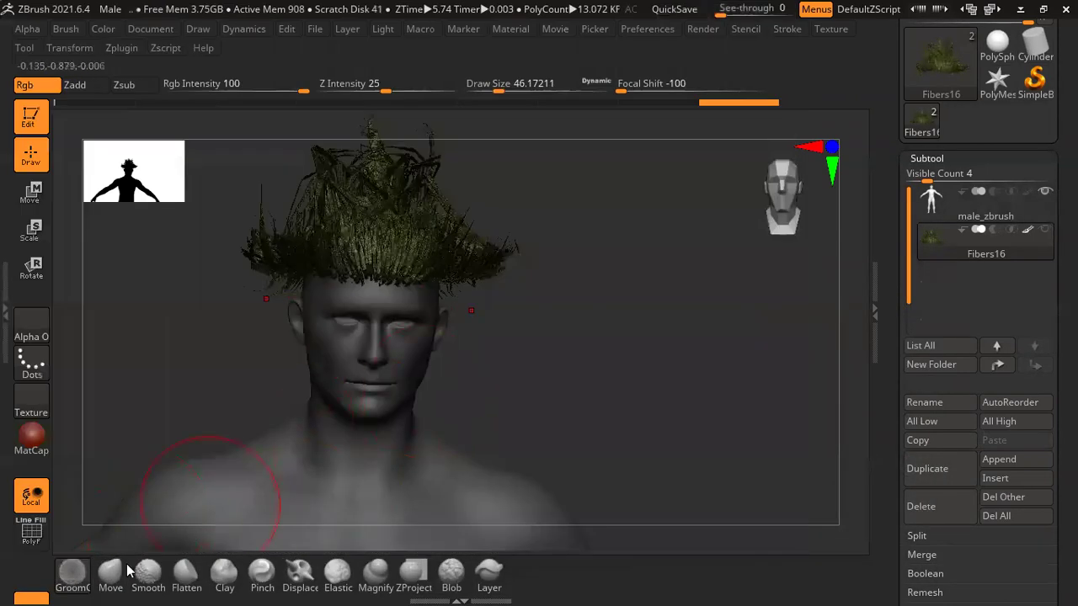
key(shift+f)
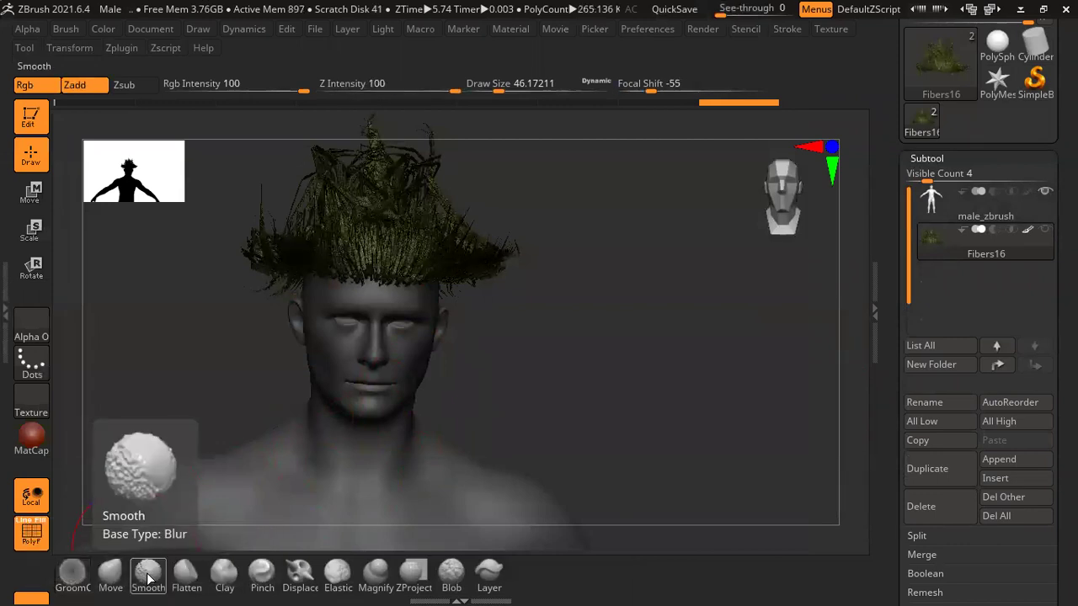
key(shift+f)
key(b)
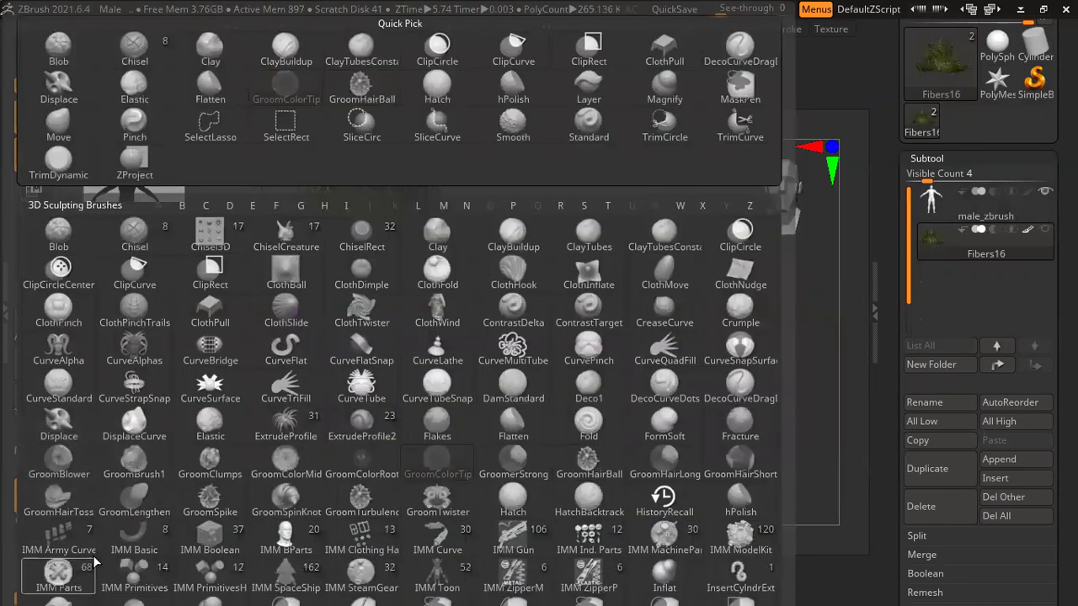
click(145, 499)
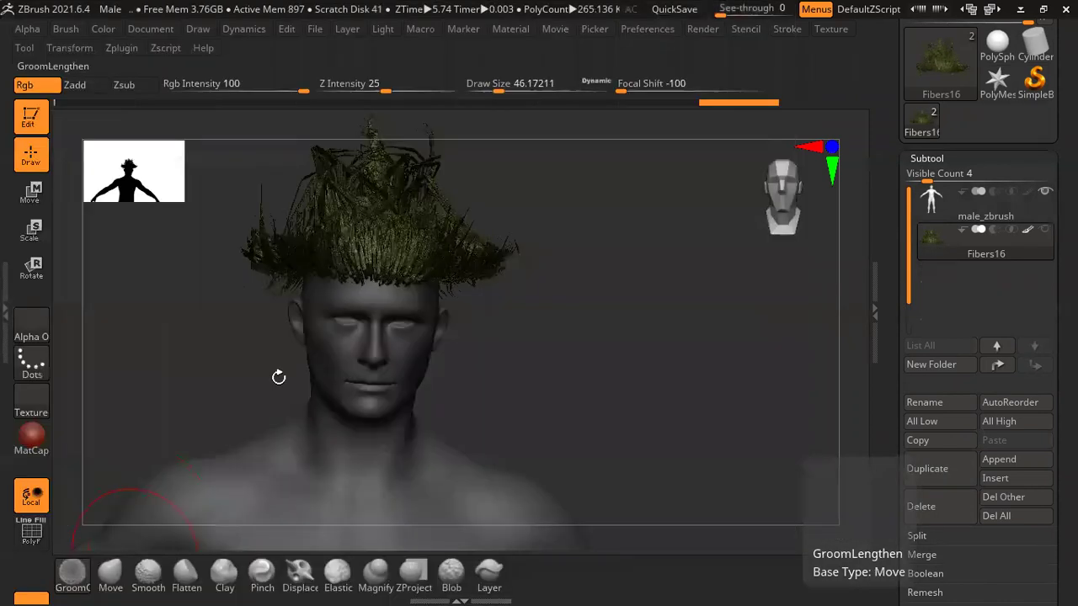
drag(432, 200, 421, 181)
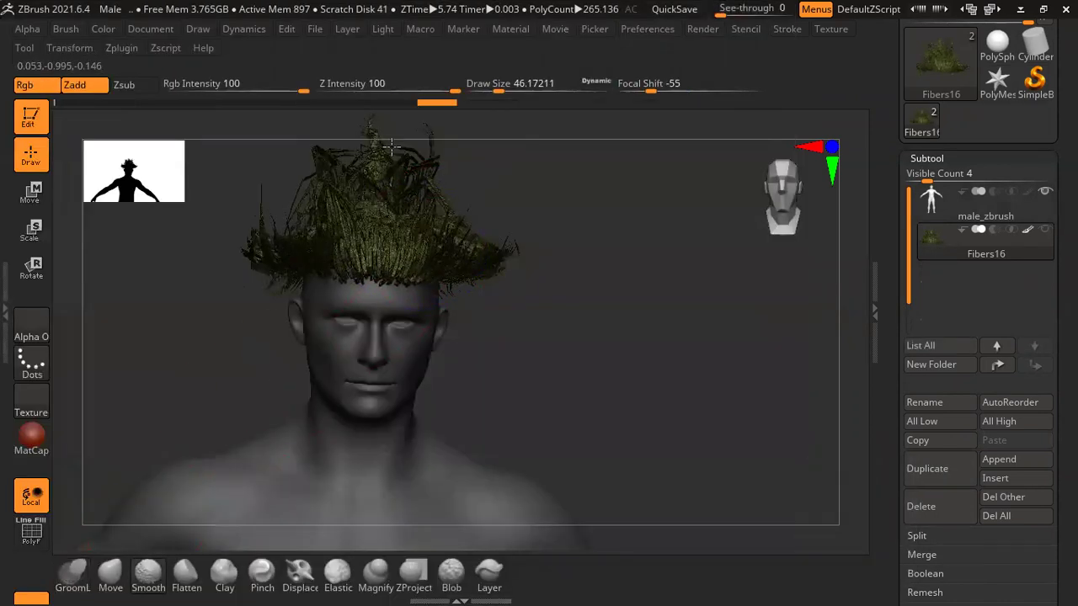
- Smooth the fibres slightly and thin out the hair near the neck from below
mouse_move(538, 182)
mouse_down()
mouse_move(506, 187)
mouse_move(508, 223)
mouse_up()
shift+drag(590, 192, 565, 224)
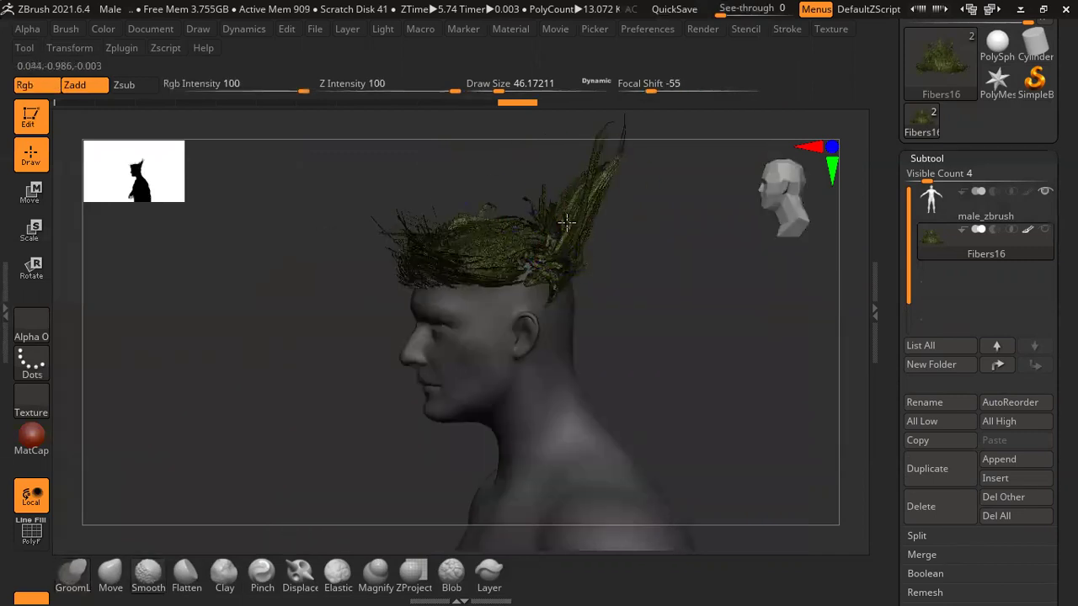
mouse_move(419, 242)
mouse_down()
mouse_move(351, 291)
mouse_move(558, 233)
mouse_up()
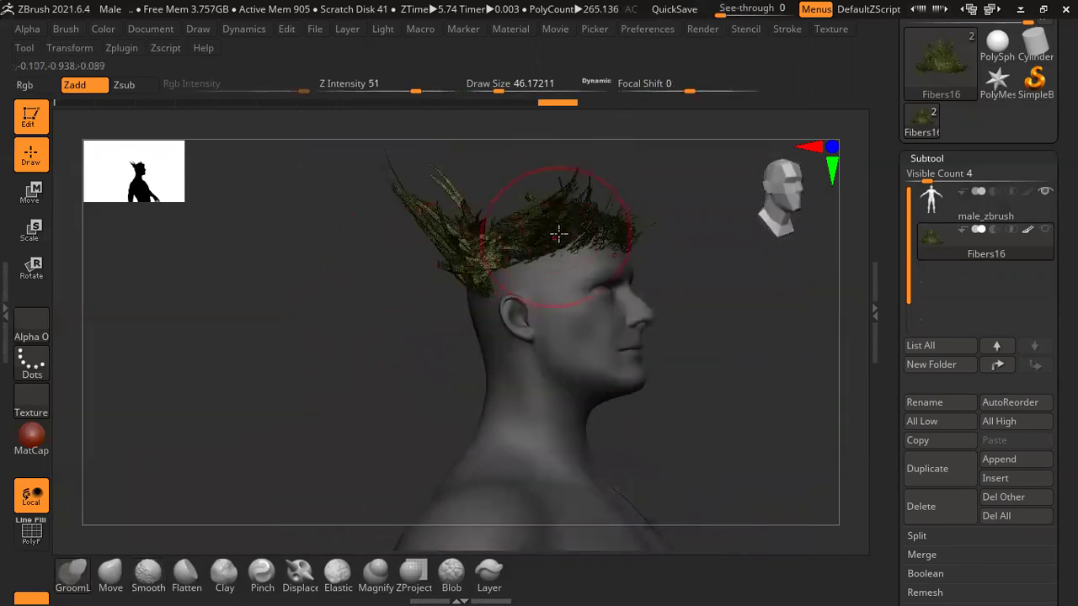
mouse_move(587, 144)
mouse_down()
mouse_move(600, 215)
mouse_move(472, 181)
mouse_move(393, 254)
mouse_move(570, 231)
mouse_move(624, 241)
mouse_up()
key(s)
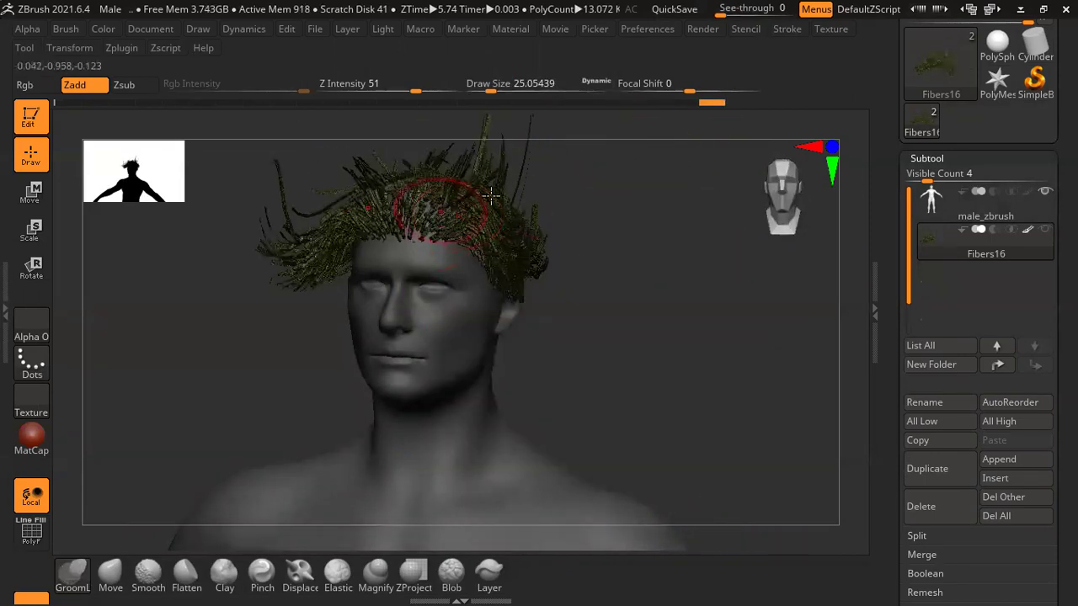
drag(493, 193, 541, 157)
key(space)
drag(447, 209, 433, 173)
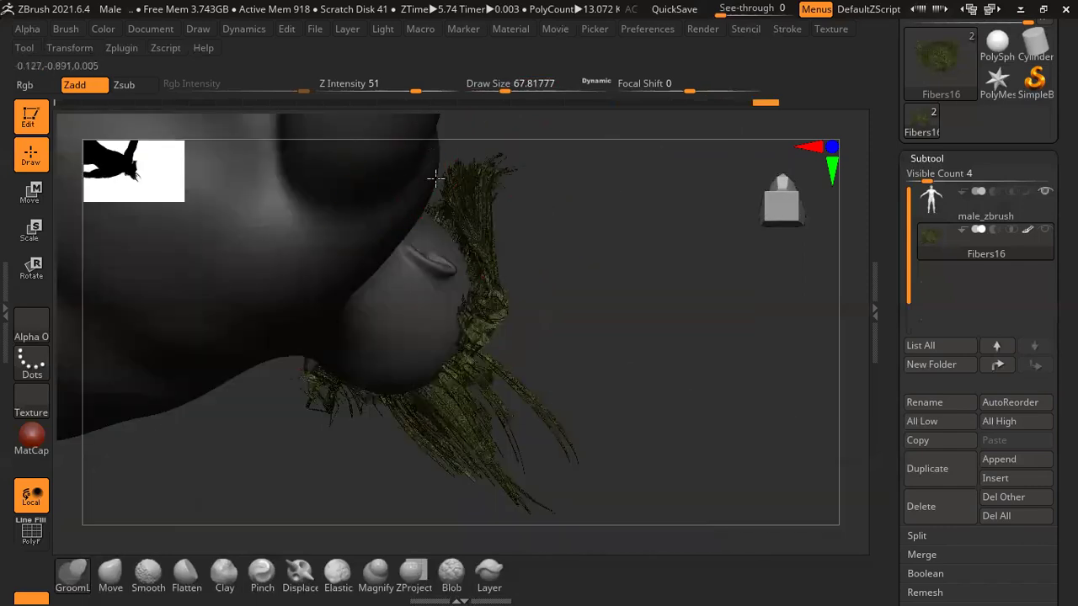
click(450, 272)
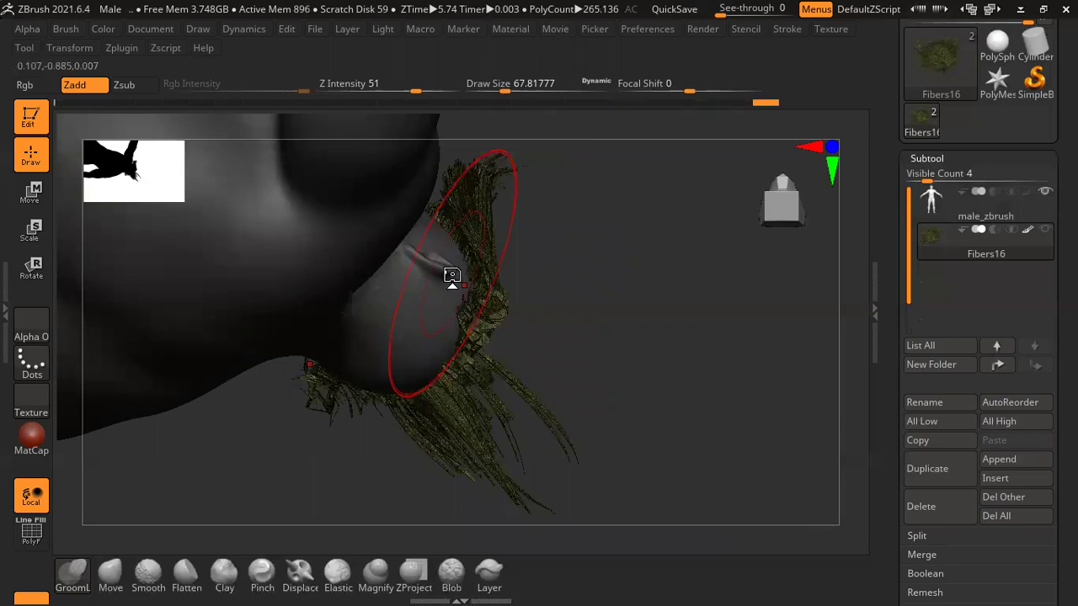
- Comb the strands across the crown and groom the flat top into a pointed peak
mouse_move(635, 203)
mouse_down()
mouse_move(615, 256)
mouse_move(423, 264)
mouse_up()
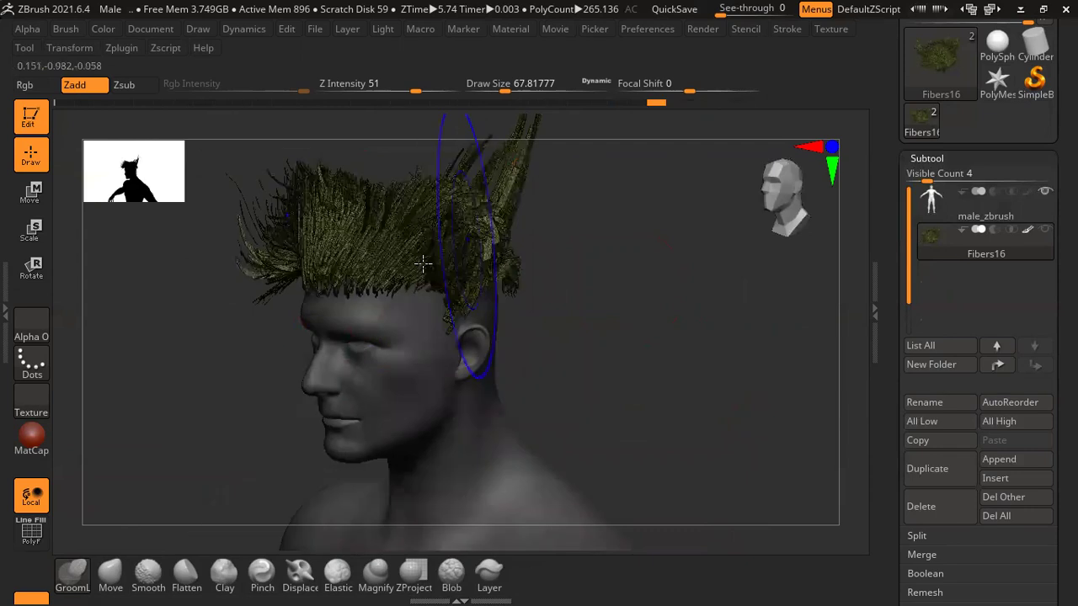
drag(539, 193, 426, 238)
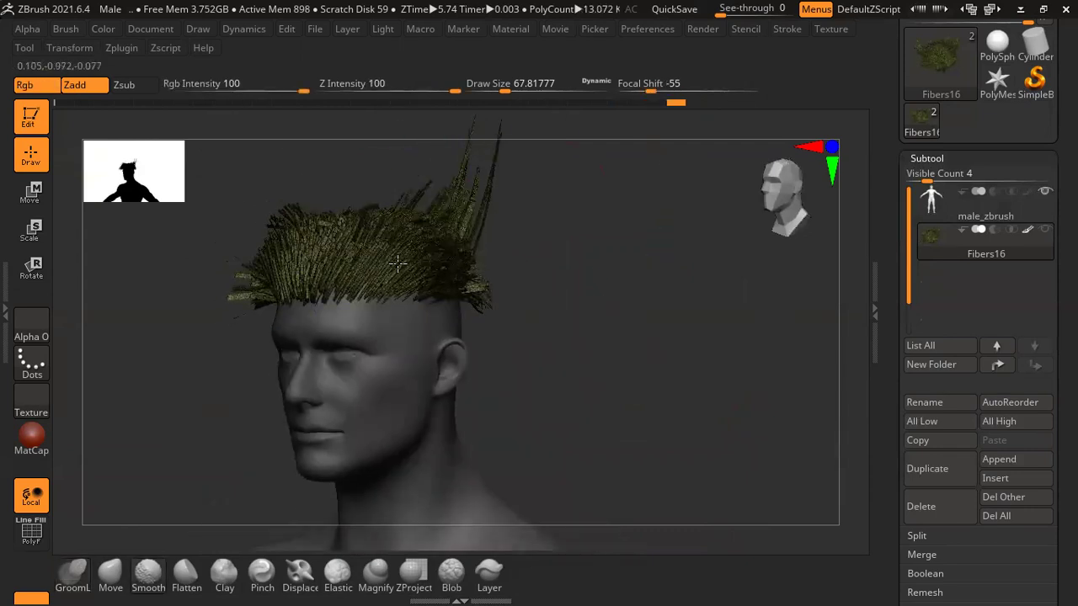
drag(286, 278, 320, 258)
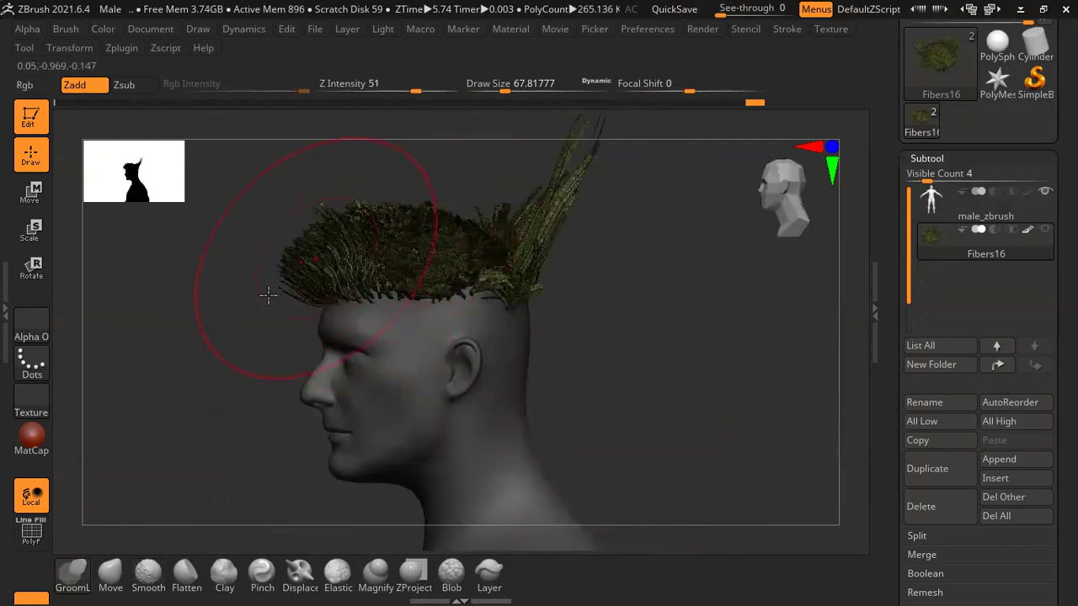
shift+drag(268, 294, 534, 216)
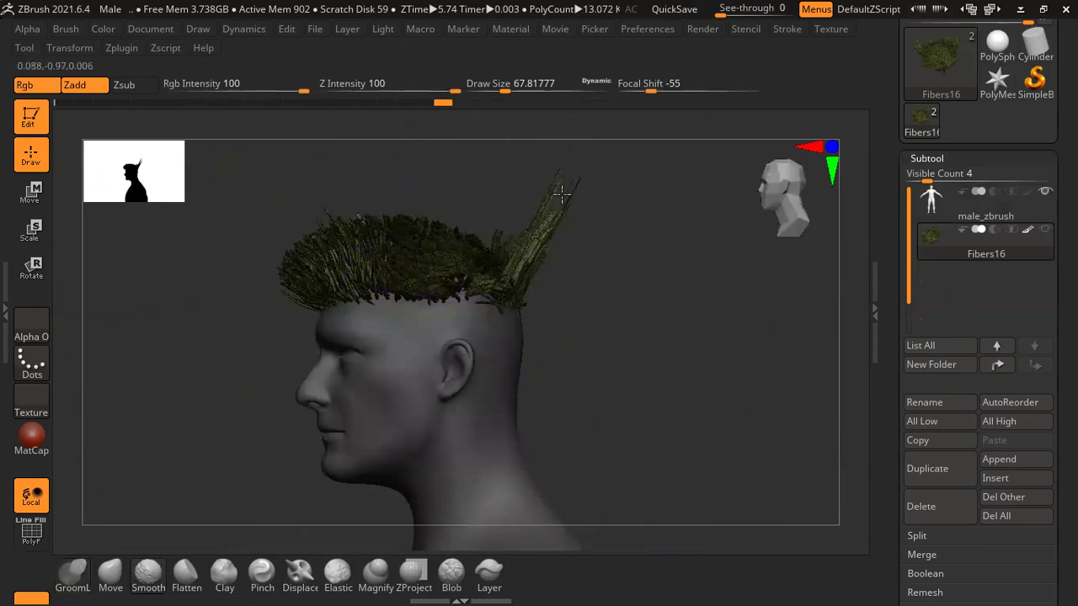
shift+drag(501, 245, 435, 229)
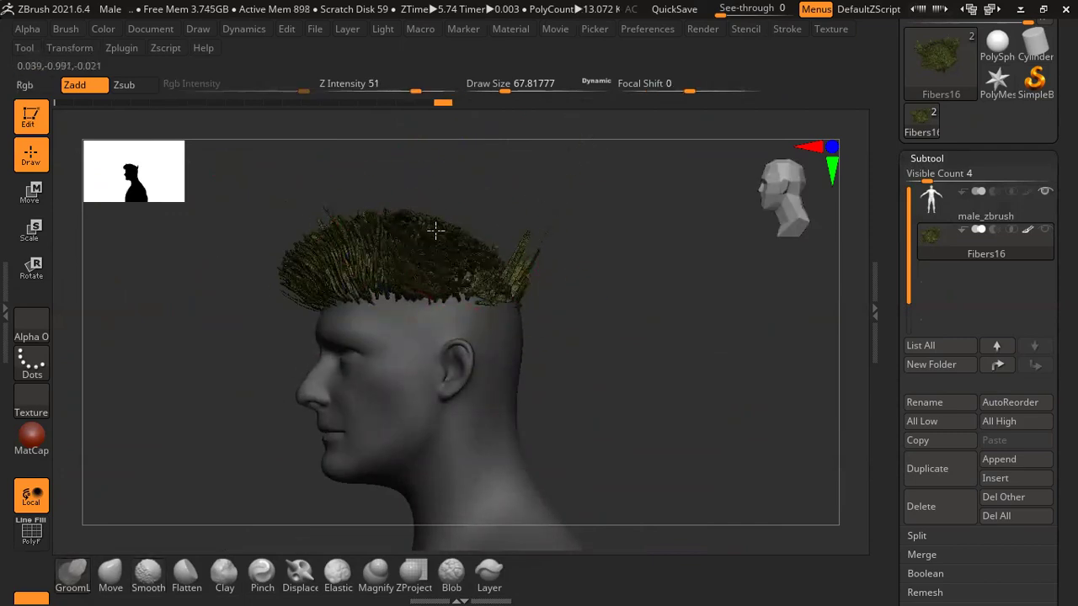
shift+drag(481, 202, 491, 202)
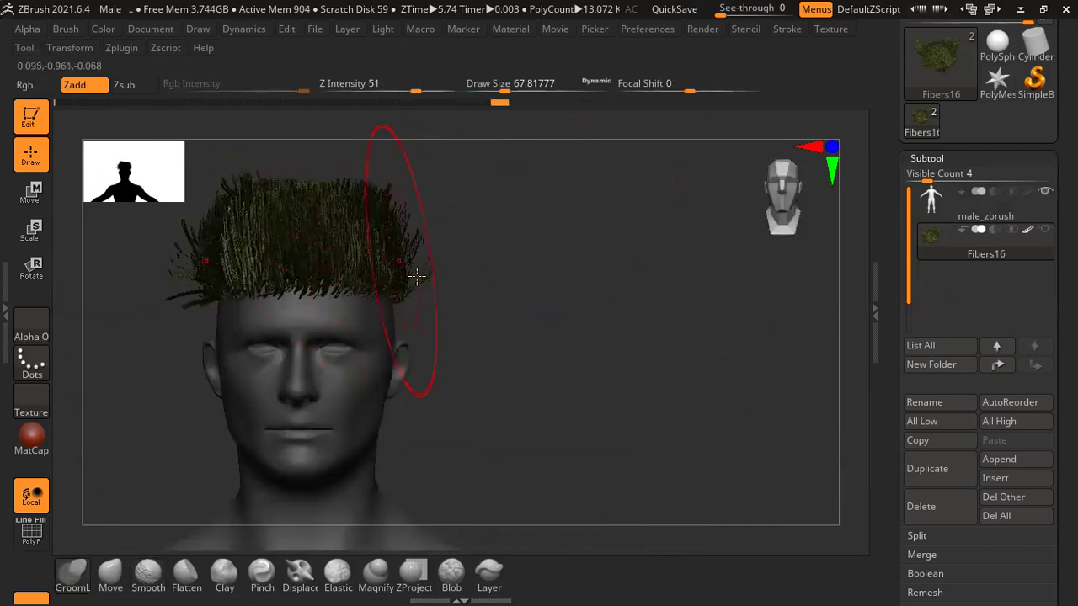
mouse_move(354, 247)
mouse_down()
mouse_move(385, 241)
mouse_move(320, 224)
mouse_move(312, 192)
mouse_move(404, 180)
mouse_move(474, 140)
mouse_move(569, 267)
mouse_move(539, 273)
mouse_up()
- Groom the fibres up and back into a taller crest, then smooth it sideways
key(space)
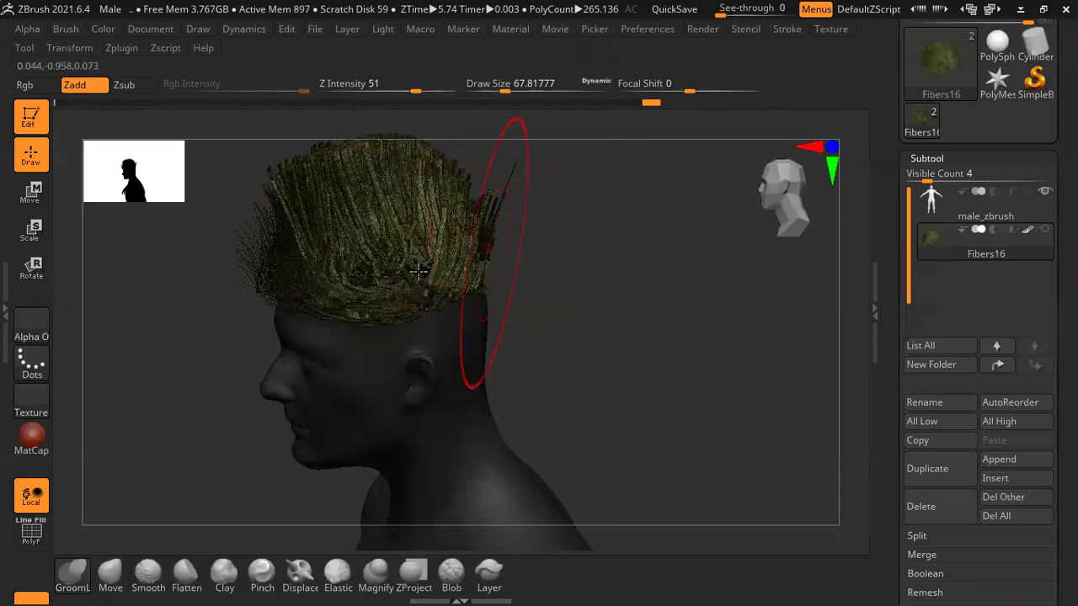
key(space)
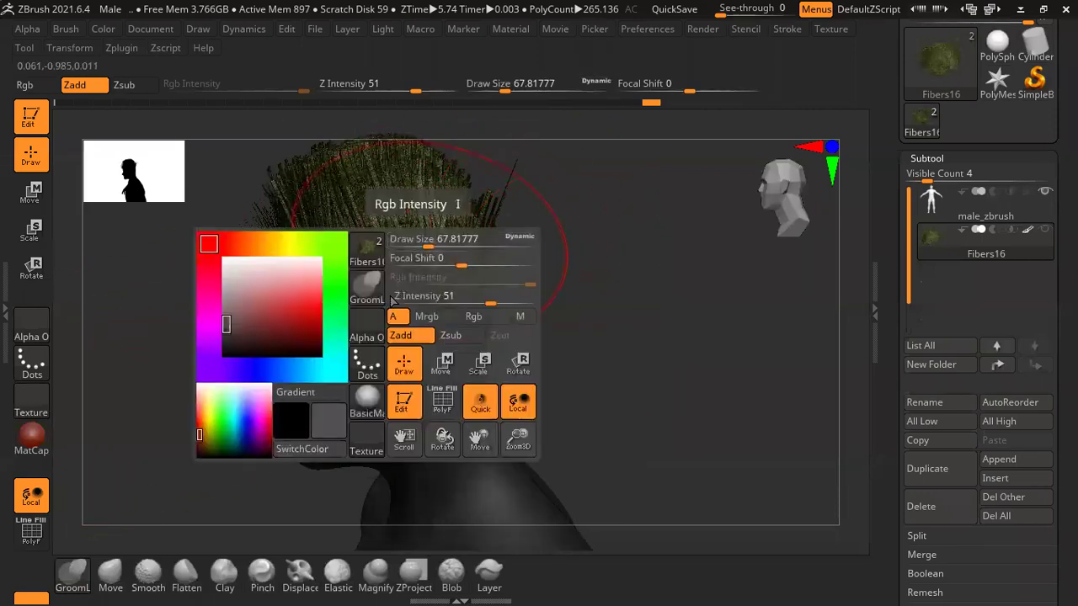
mouse_move(180, 446)
mouse_down()
mouse_move(299, 259)
mouse_move(262, 222)
mouse_move(185, 337)
mouse_move(265, 244)
mouse_move(275, 291)
mouse_move(405, 253)
mouse_move(573, 245)
mouse_move(590, 228)
mouse_move(701, 274)
mouse_move(397, 241)
mouse_up()
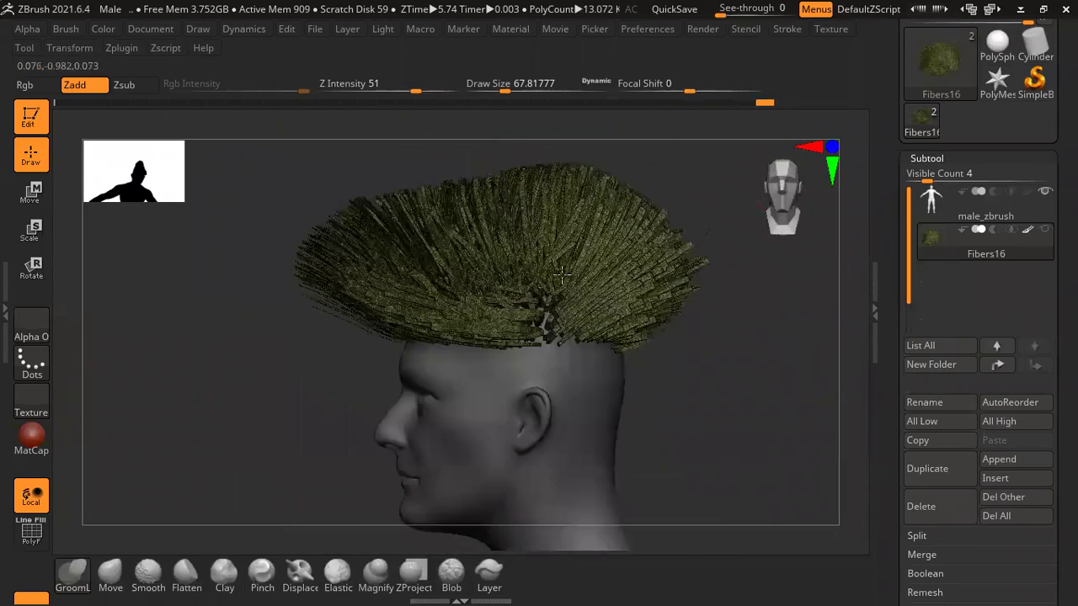
mouse_move(477, 214)
mouse_down()
mouse_move(590, 241)
mouse_move(691, 292)
mouse_up()
mouse_move(662, 373)
shift+mouse_down()
mouse_move(688, 366)
mouse_move(229, 325)
shift+mouse_up()
mouse_move(509, 249)
mouse_down()
mouse_move(575, 305)
mouse_move(526, 278)
mouse_up()
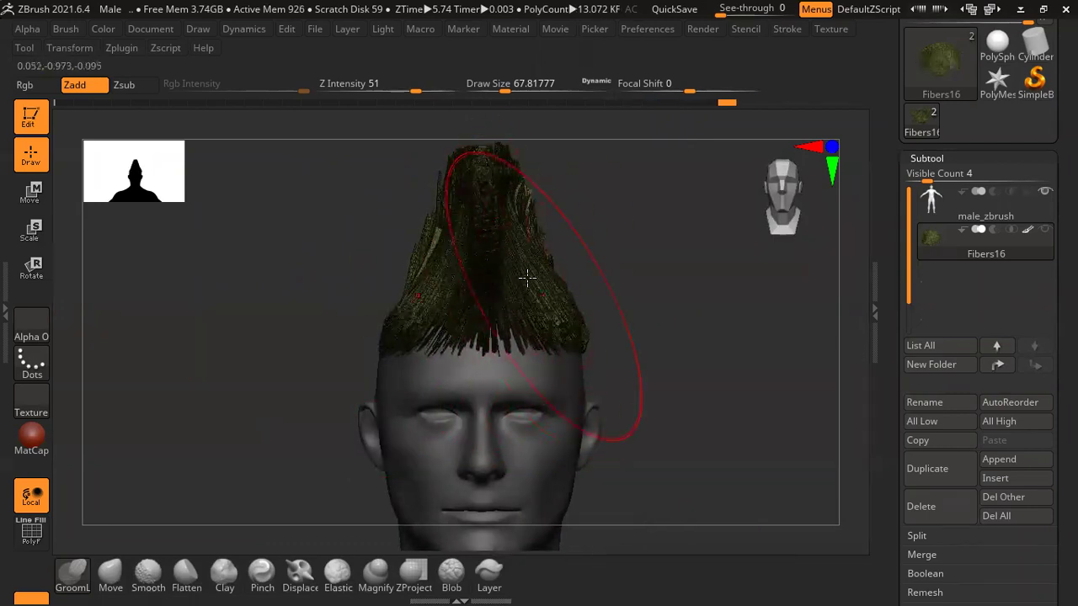
- Comb the crest strands straighter and more upright in profile, temporarily hiding the back hair
drag(633, 241, 652, 190)
mouse_move(659, 140)
alt+mouse_down()
mouse_move(494, 333)
mouse_move(329, 371)
mouse_move(298, 313)
alt+mouse_up()
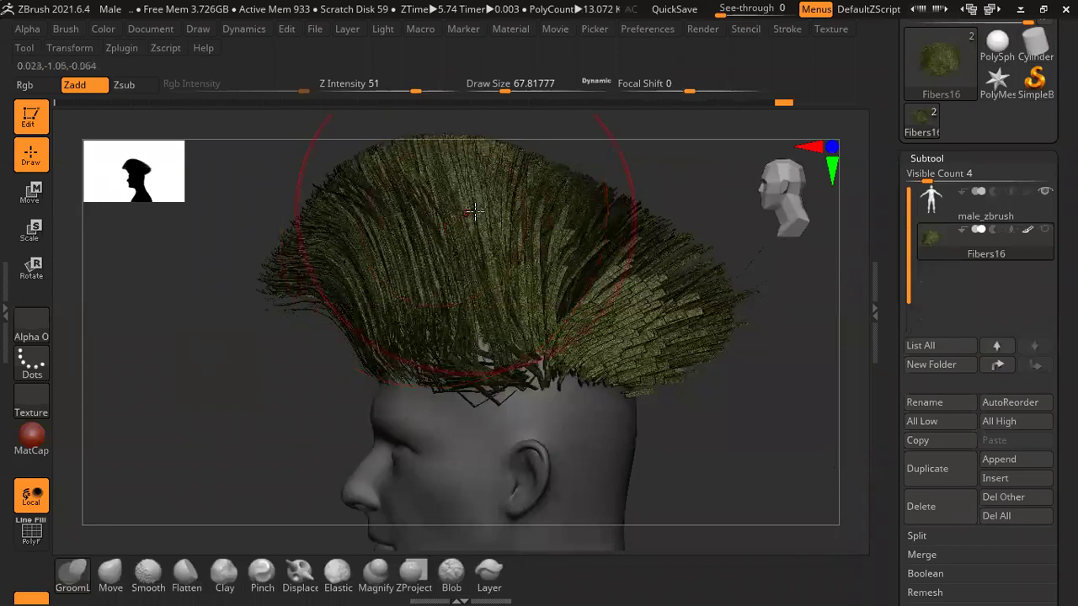
drag(536, 281, 505, 354)
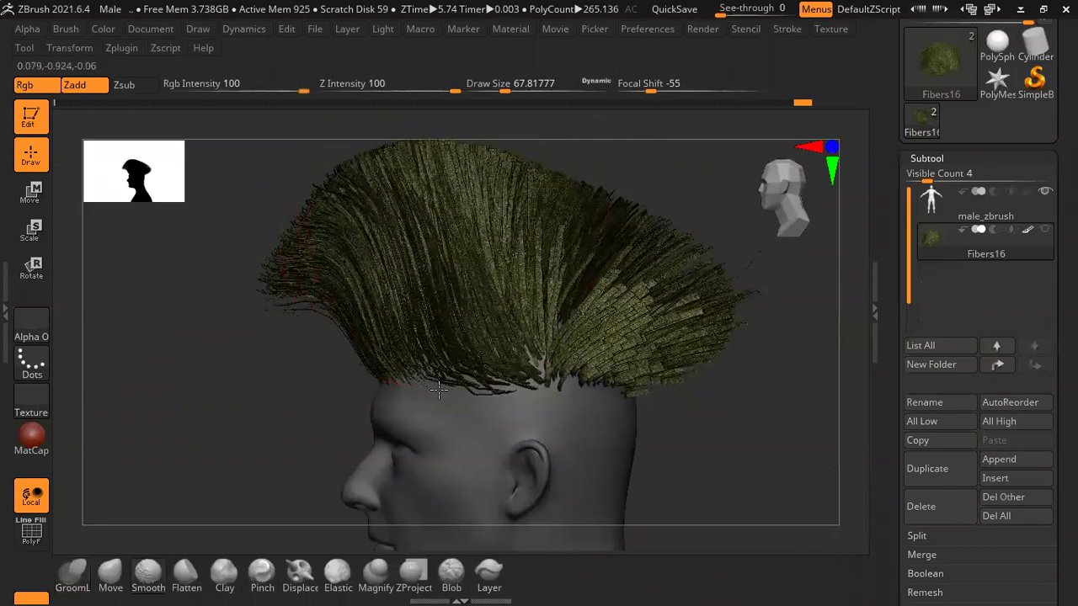
drag(405, 320, 402, 367)
mouse_move(497, 446)
ctrl+alt+shift+mouse_down()
mouse_move(698, 385)
mouse_move(365, 220)
ctrl+alt+shift+mouse_up()
ctrl+shift+click(559, 221)
mouse_move(558, 221)
alt+mouse_down()
mouse_move(626, 246)
mouse_move(631, 303)
alt+mouse_up()
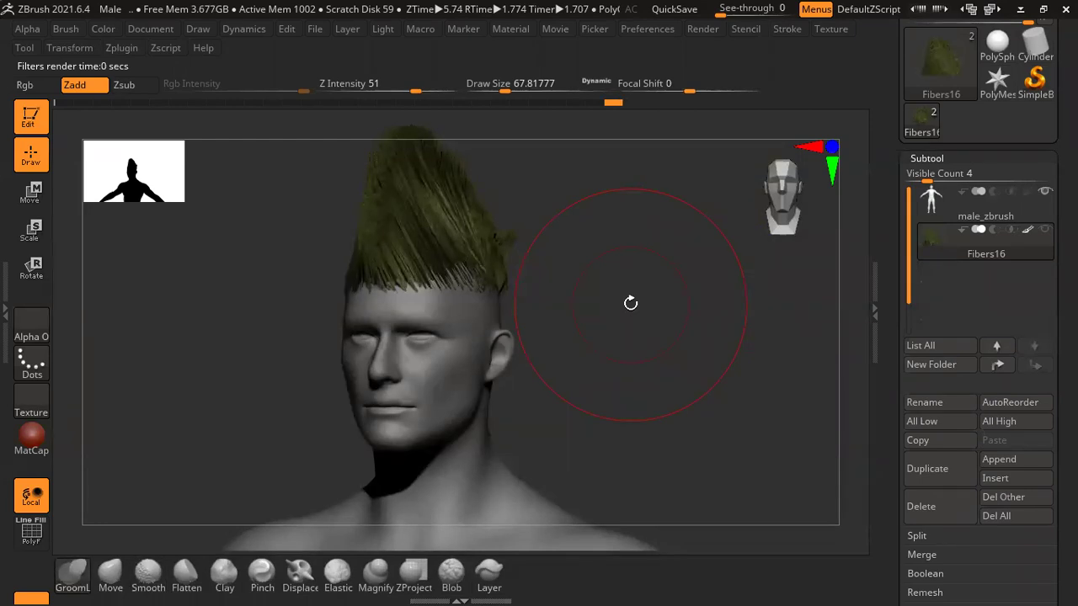
- Delete the Fibers16 hair subtool and confirm, leaving the head bald
click(921, 508)
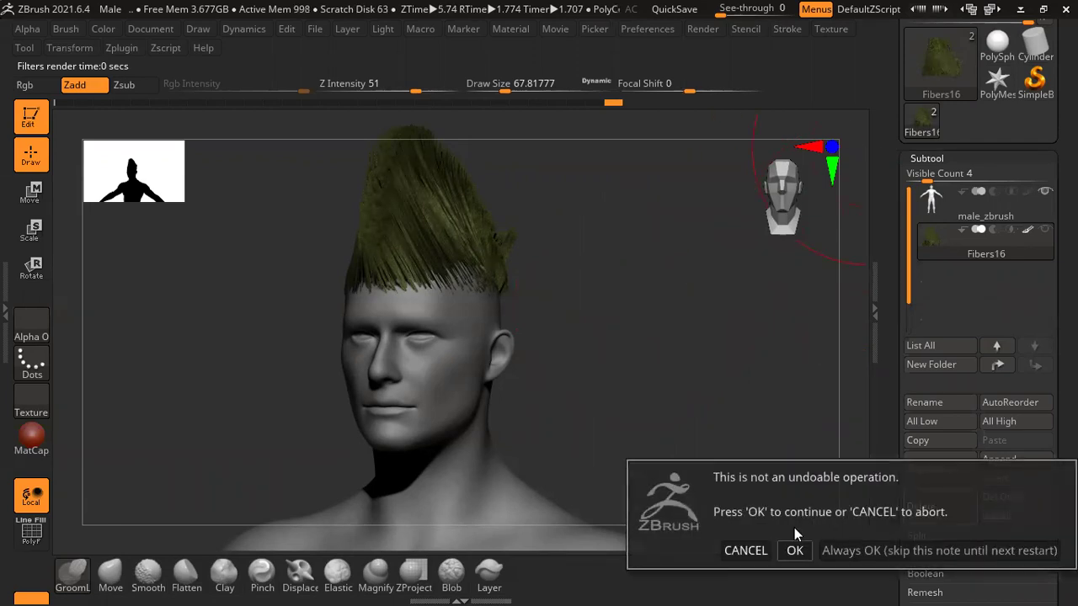
click(794, 550)
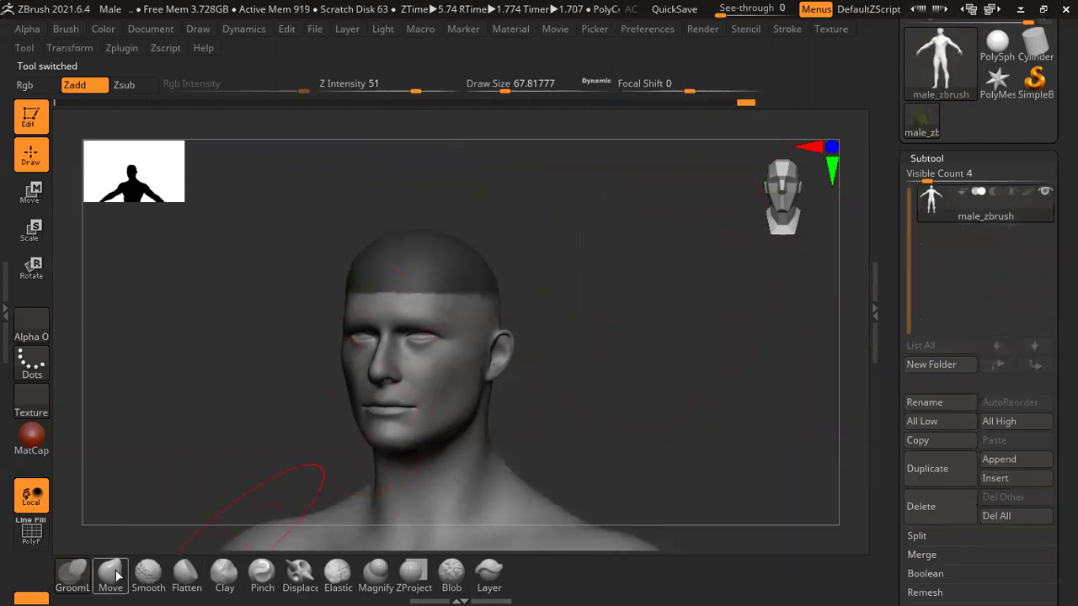
click(73, 575)
click(76, 575)
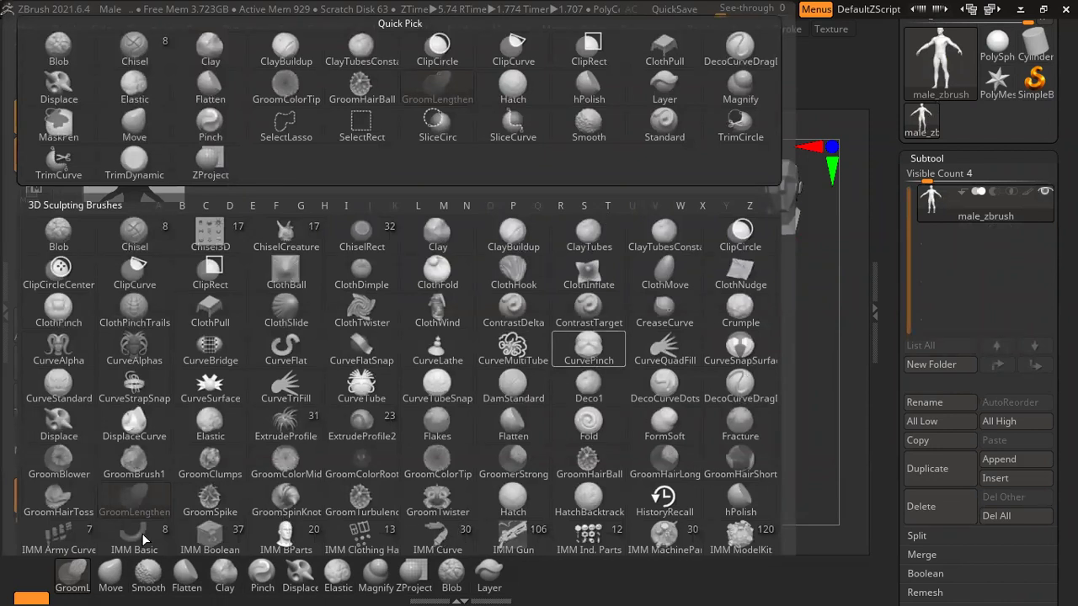
- Load the IMM Army Curve insert brush from the brush library
key(p)
click(84, 579)
click(74, 575)
click(59, 540)
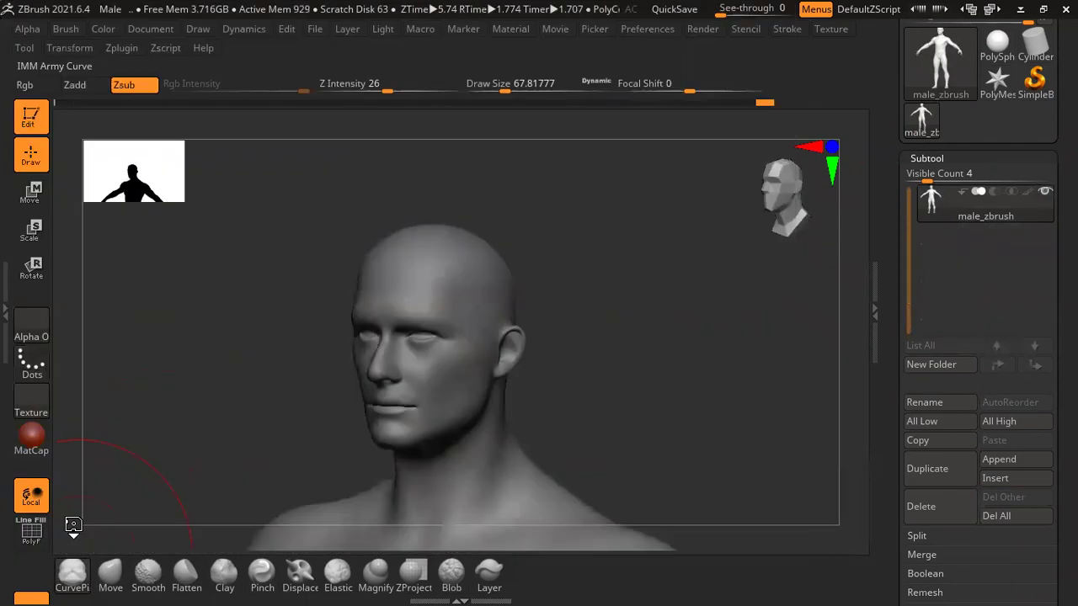
- Turn the head to face straight on and open Tool > Geometry
drag(680, 278, 375, 216)
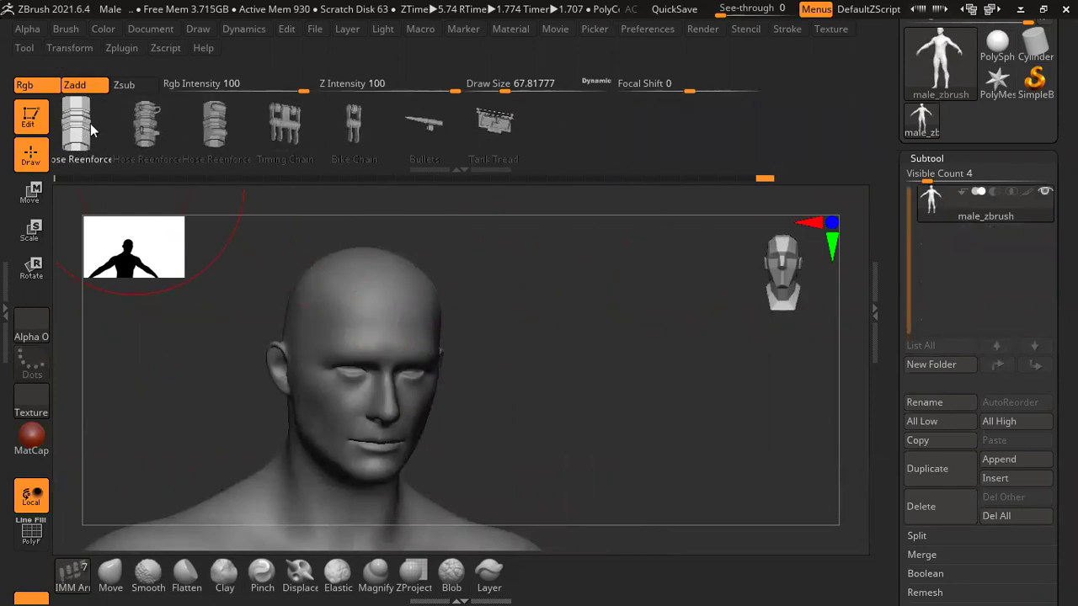
drag(678, 308, 489, 259)
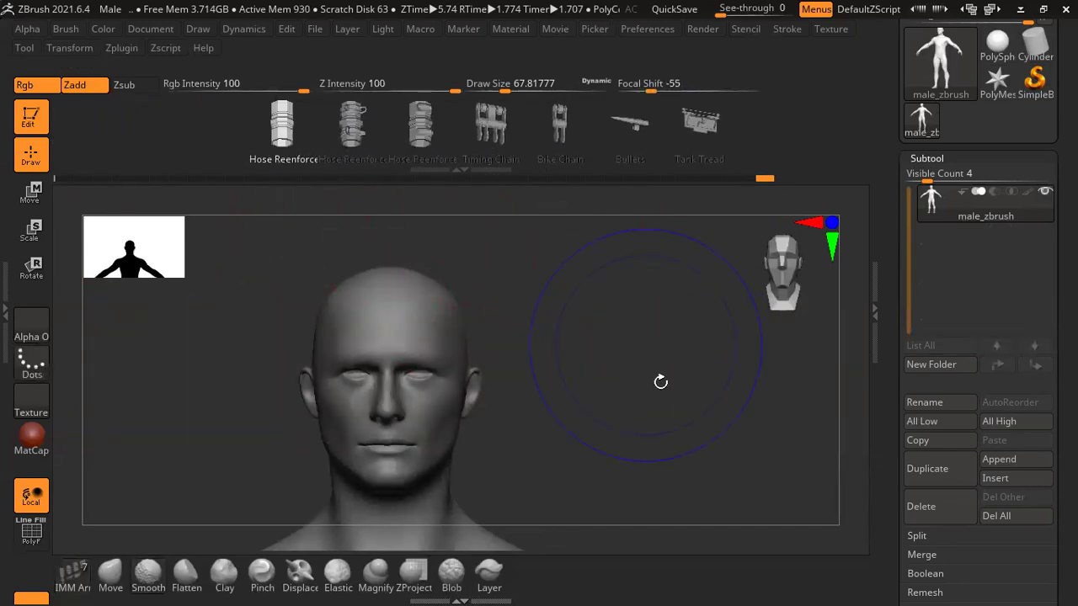
alt+drag(661, 382, 660, 301)
scroll(935, 337, down, 5)
click(931, 238)
scroll(990, 135, up, 2)
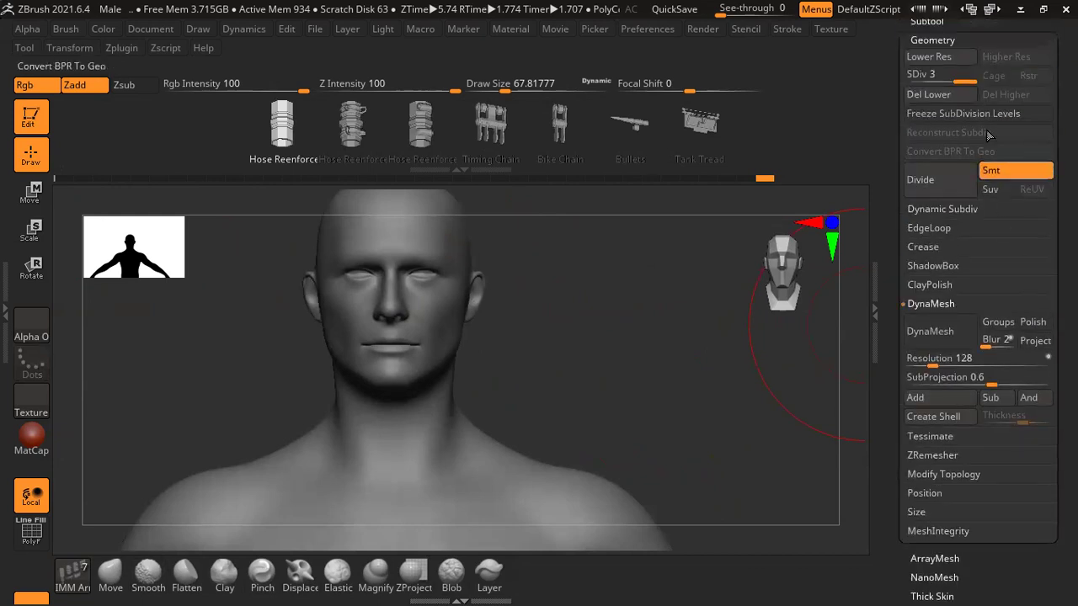
- Delete the lower subdivision levels and draw a mirrored pair of IMM Army Curve hoses
click(958, 95)
key(space)
key(space)
drag(644, 246, 529, 393)
drag(422, 431, 738, 314)
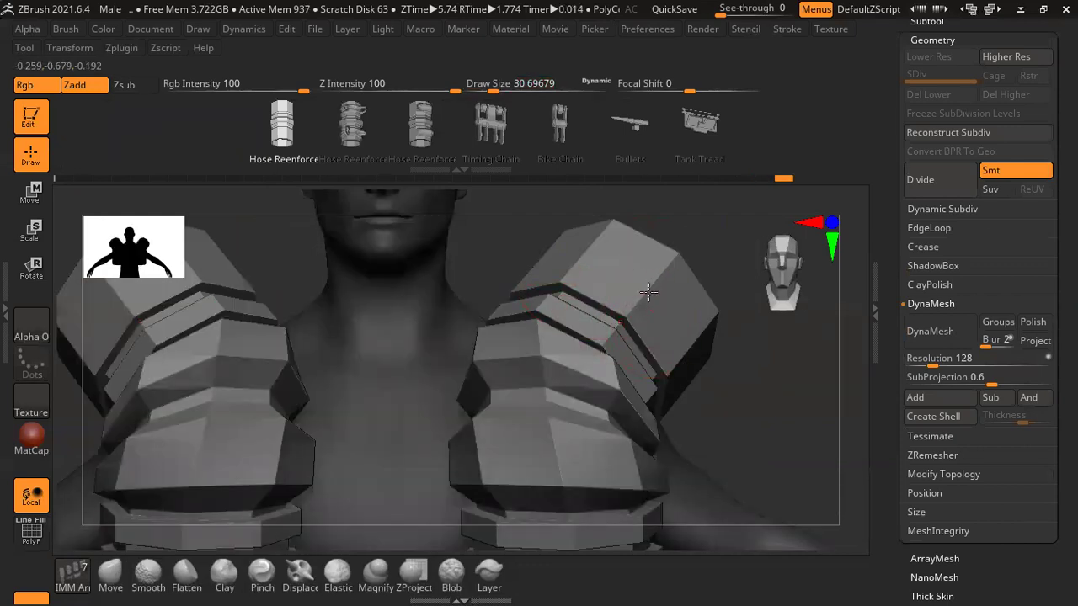
alt+drag(773, 379, 670, 270)
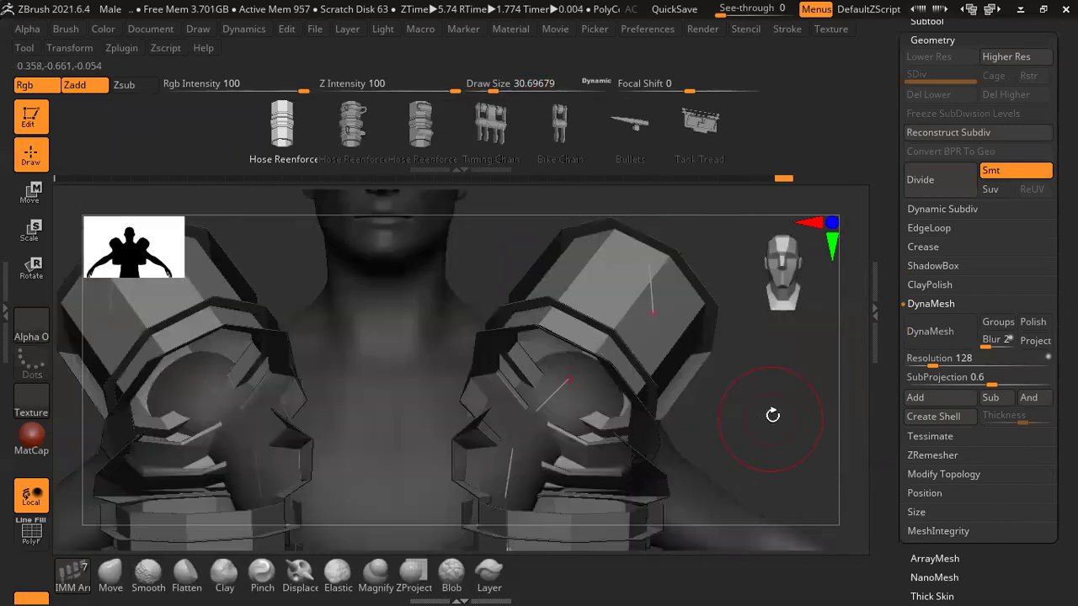
mouse_move(686, 231)
alt+mouse_down()
mouse_move(700, 212)
mouse_move(545, 276)
alt+mouse_up()
key(space)
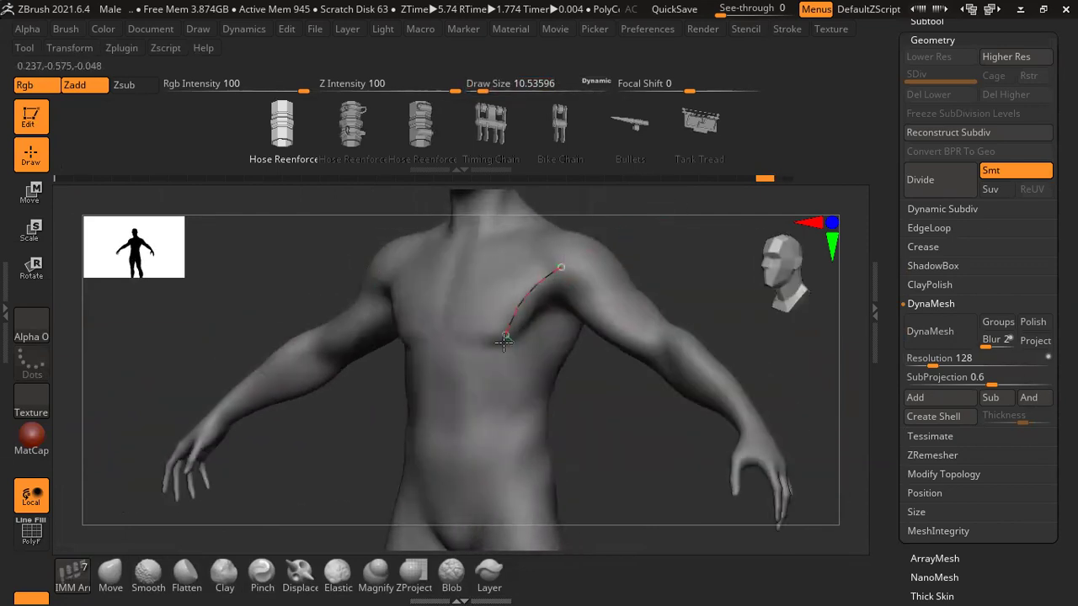
drag(498, 529, 722, 214)
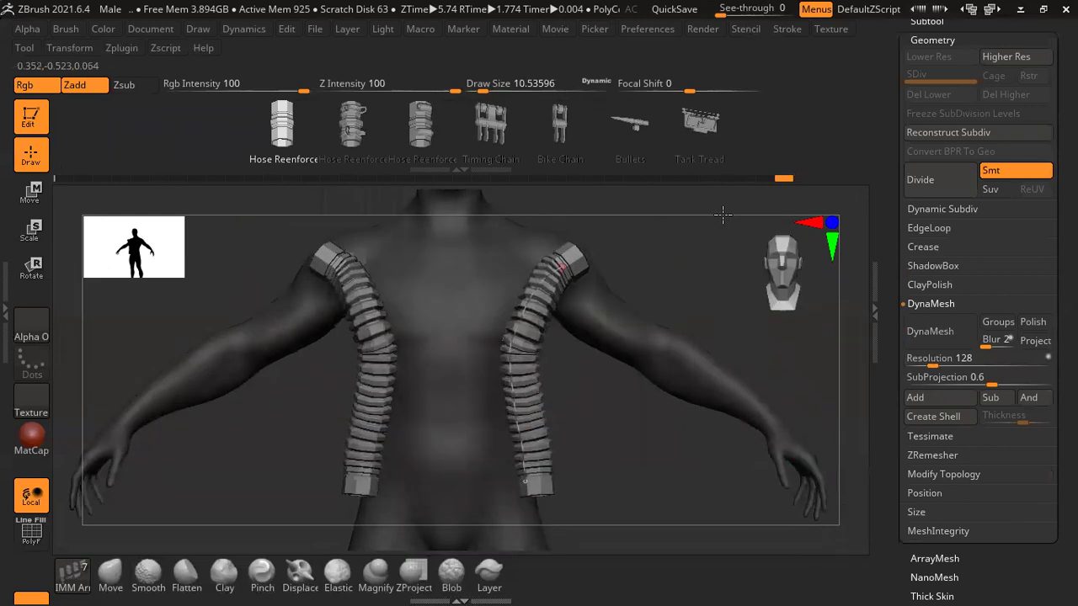
- Set the hose brush Draw Size to 64
key(space)
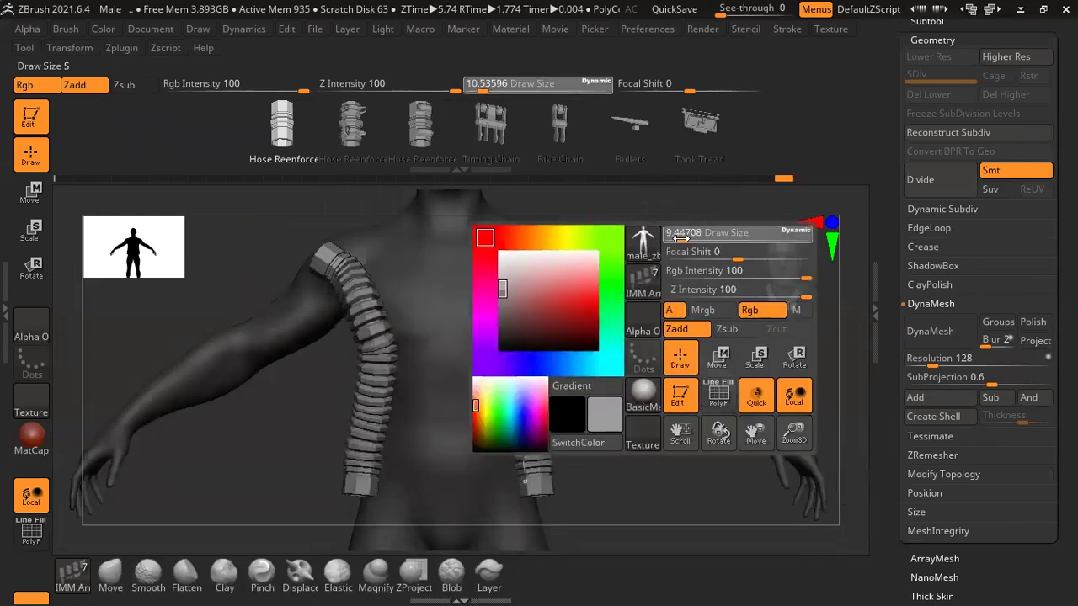
drag(681, 239, 511, 262)
click(539, 303)
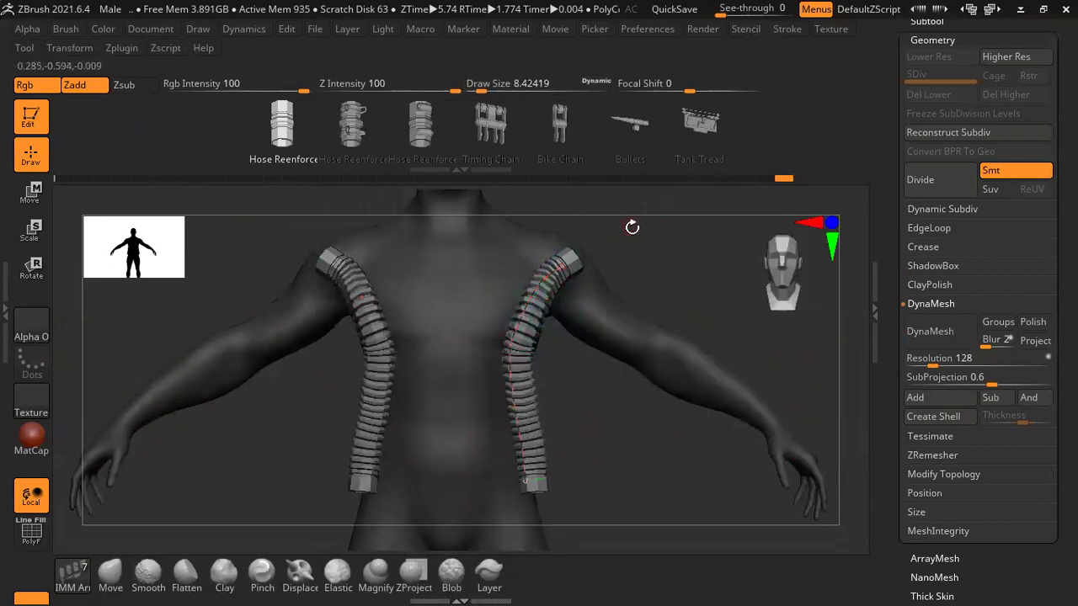
key(space)
click(634, 231)
text(64)
key(Return)
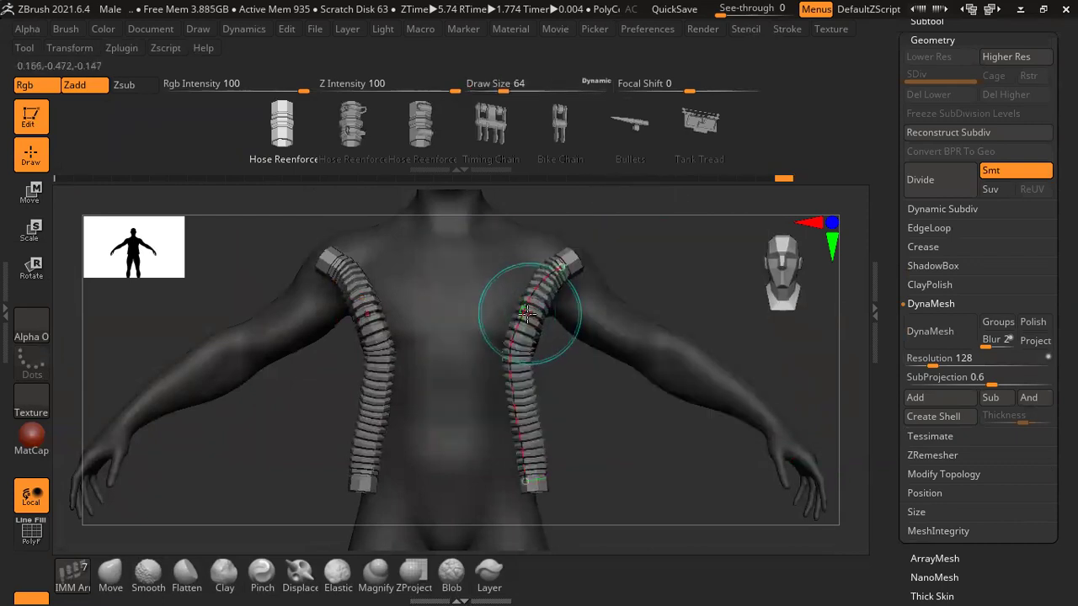
- Rebuild both hoses and move their curve points up so they hang vertically beside the head
click(527, 313)
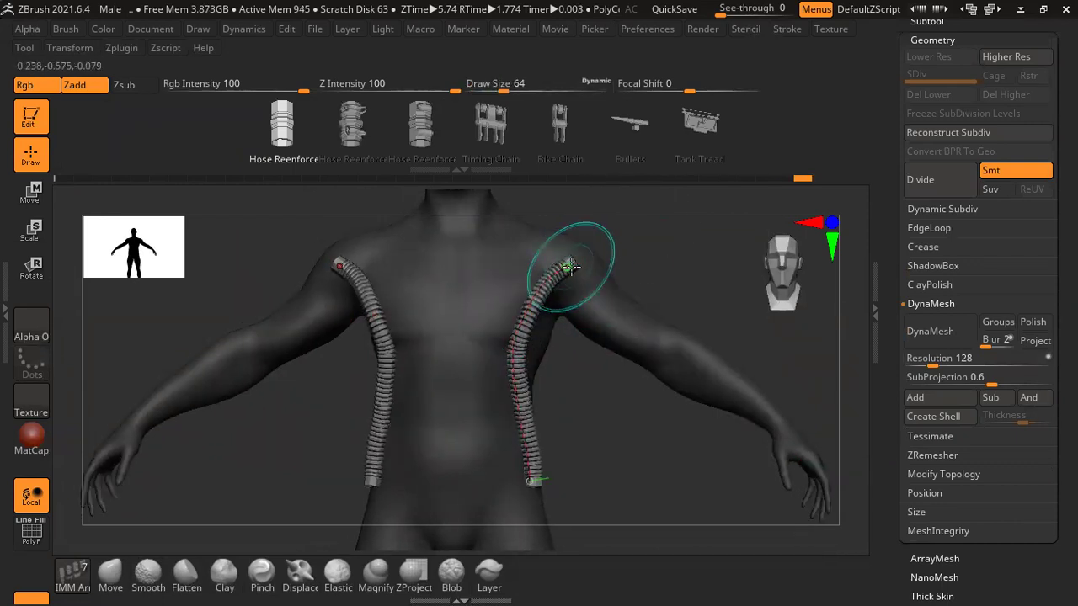
drag(570, 252, 621, 281)
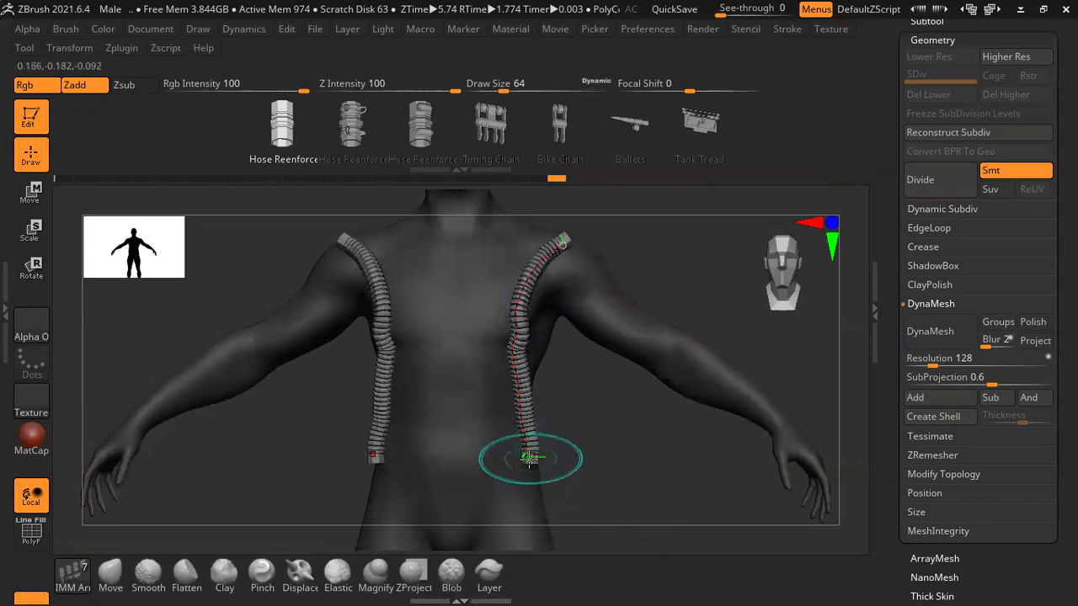
drag(530, 458, 759, 247)
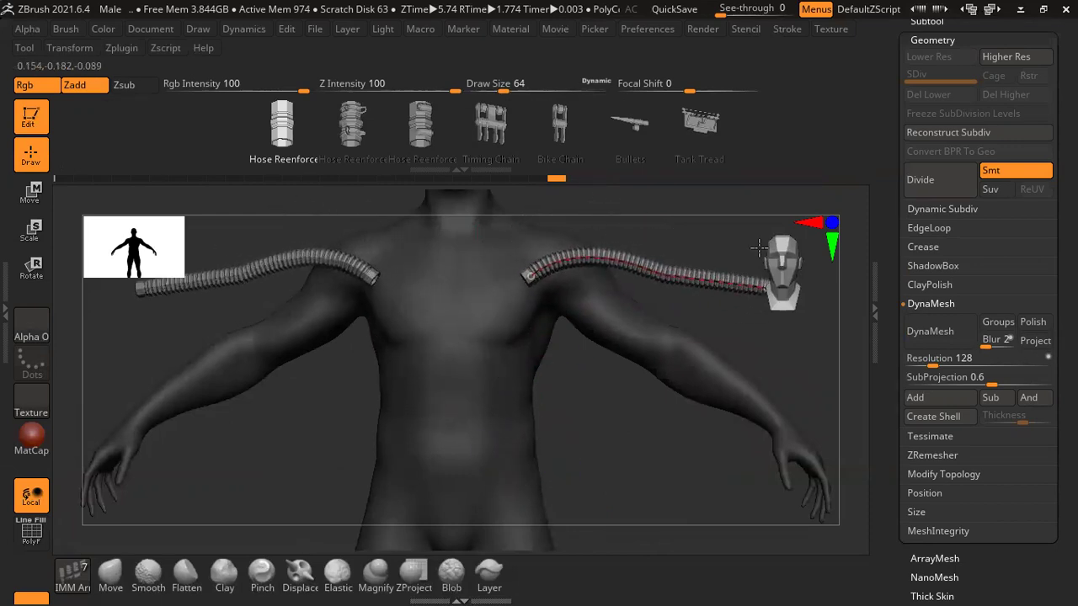
mouse_move(759, 246)
mouse_down()
mouse_move(602, 513)
mouse_move(659, 250)
mouse_move(669, 248)
mouse_up()
drag(497, 396, 522, 183)
- Bend both hoses to attach at the head and extend them down the upper arms
drag(665, 223, 662, 238)
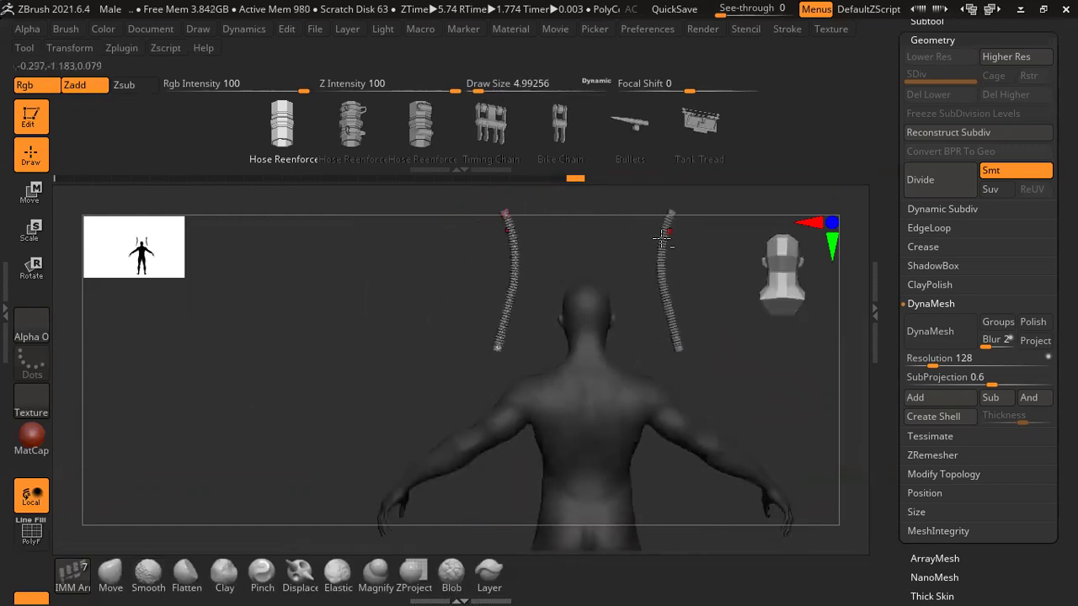
mouse_move(497, 350)
mouse_down()
mouse_move(534, 318)
mouse_move(584, 301)
mouse_move(566, 294)
mouse_up()
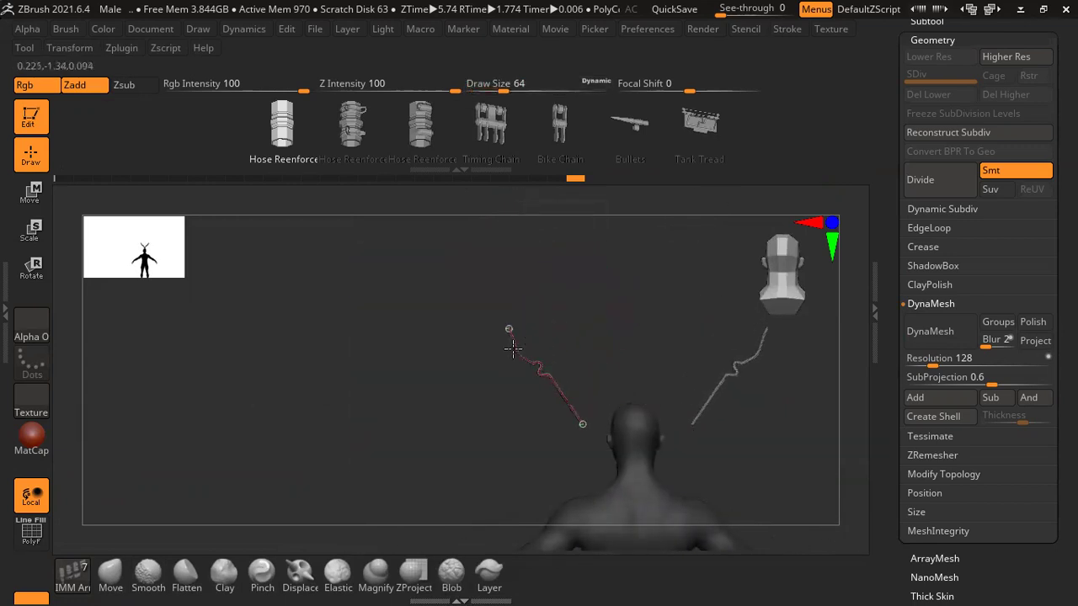
drag(656, 404, 724, 481)
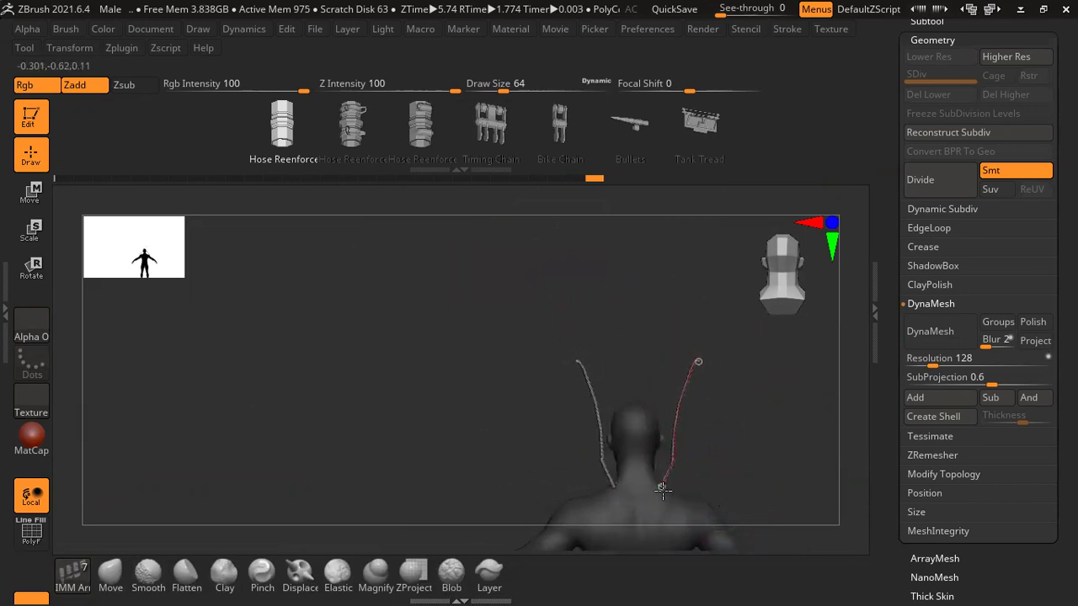
mouse_move(728, 535)
right_down()
mouse_move(674, 230)
mouse_move(717, 329)
mouse_move(648, 393)
right_up()
drag(642, 412, 692, 471)
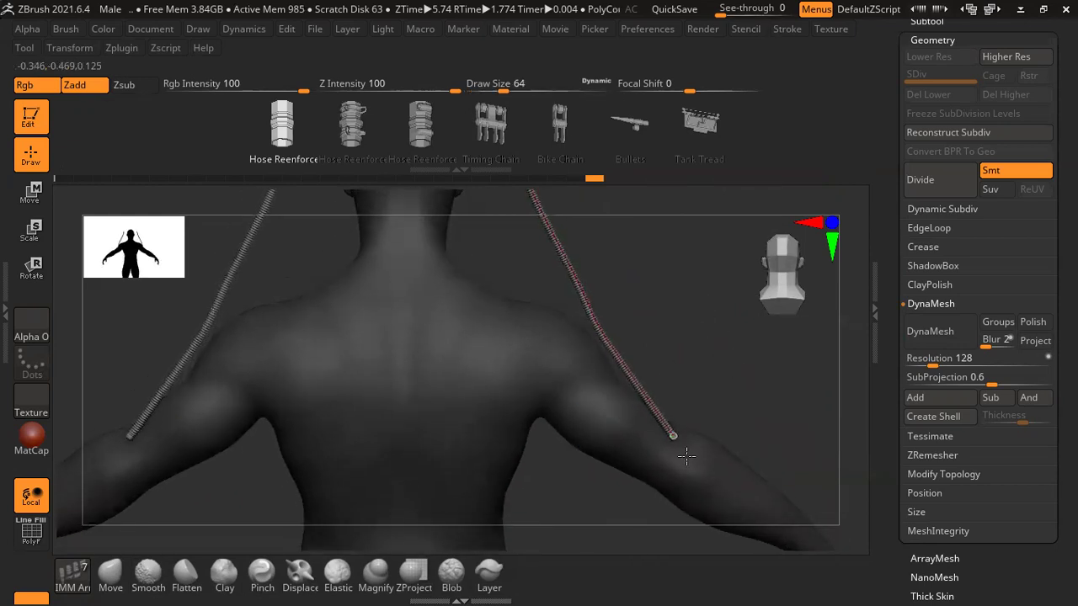
right_drag(666, 389, 583, 391)
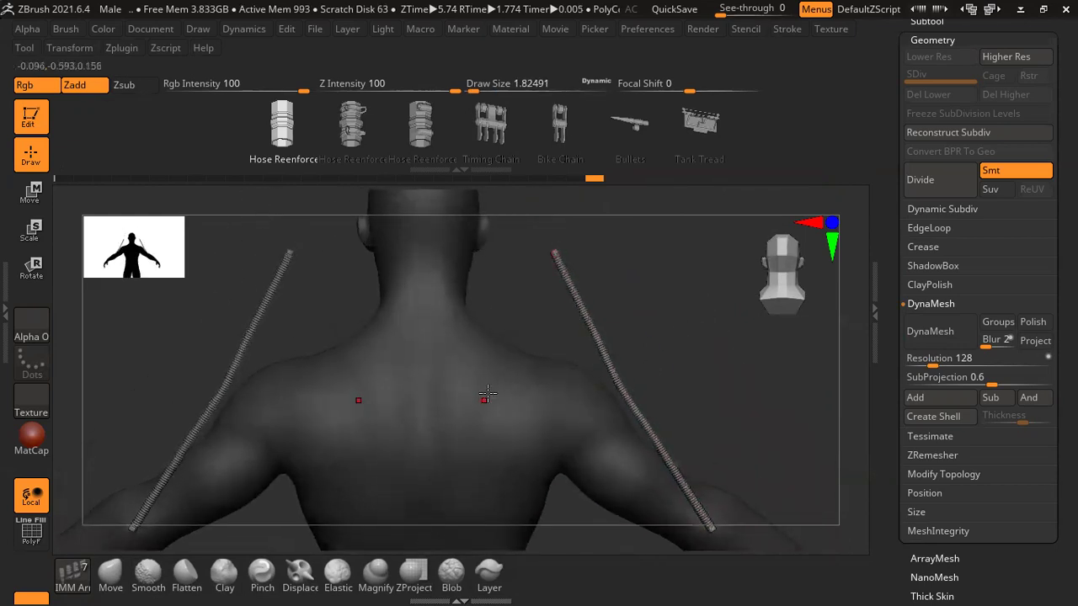
- Reposition the hose ends over the shoulder, back and along the arm and forearm
drag(554, 251, 529, 341)
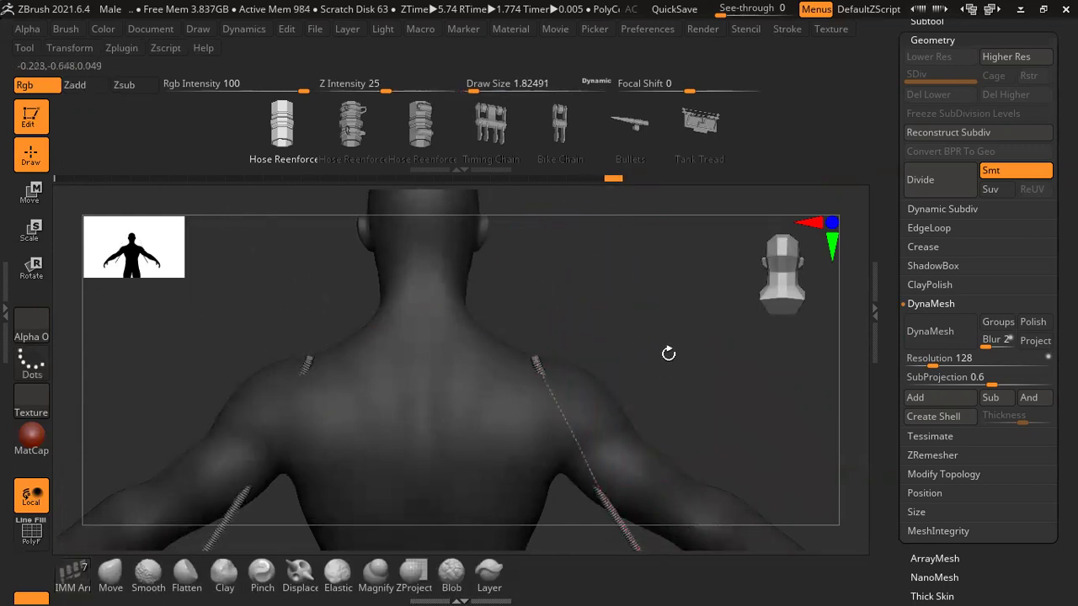
right_drag(668, 354, 616, 212)
mouse_move(614, 481)
mouse_down()
mouse_move(654, 435)
mouse_move(665, 368)
mouse_move(572, 314)
mouse_up()
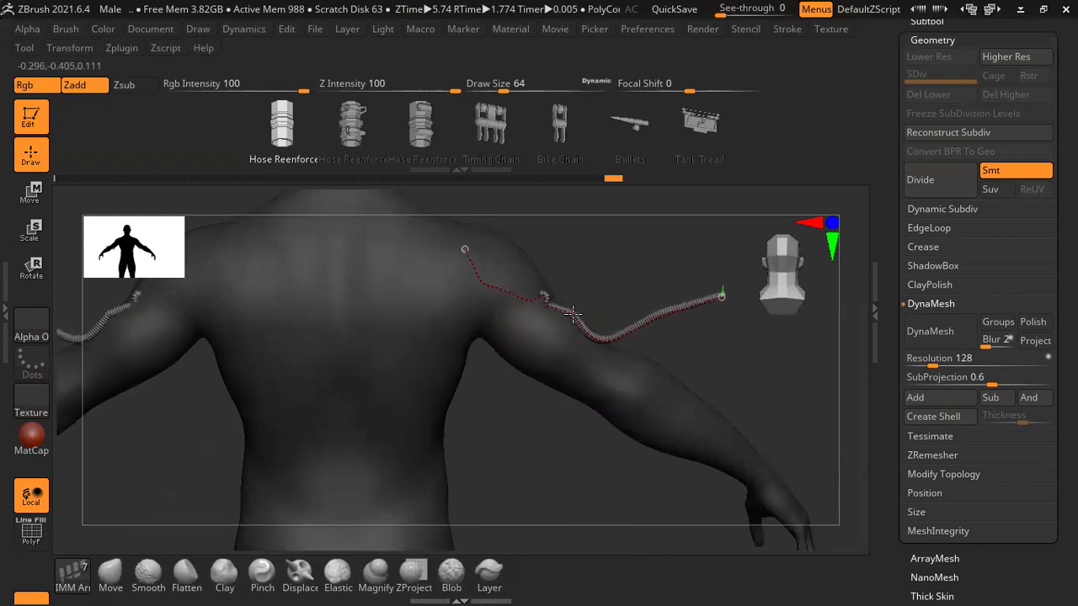
drag(699, 299, 729, 328)
drag(722, 401, 724, 430)
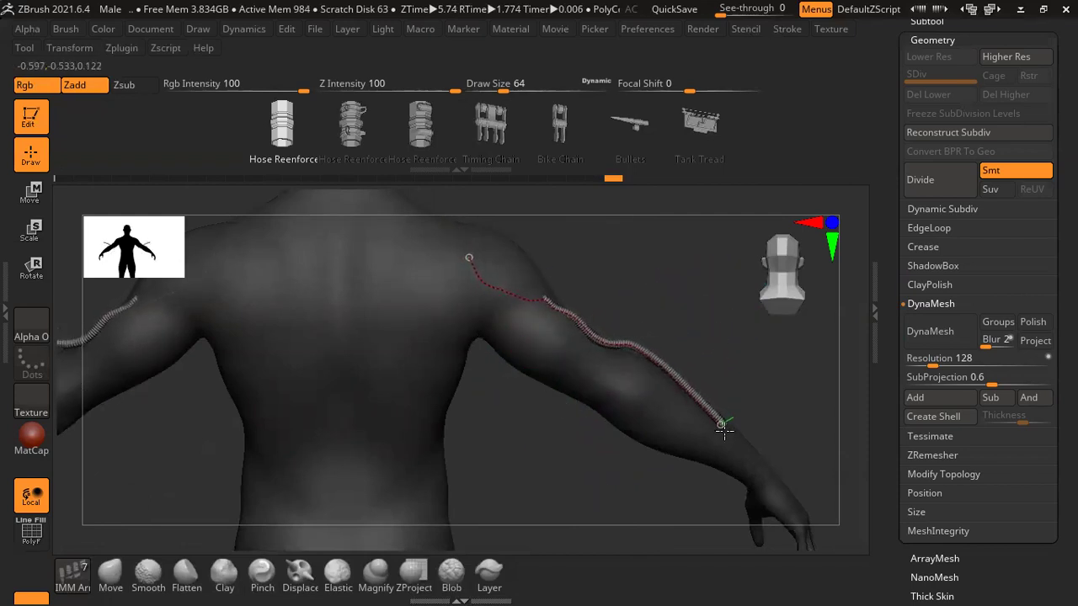
drag(477, 281, 476, 221)
drag(578, 269, 555, 299)
mouse_move(618, 320)
mouse_down()
mouse_move(592, 326)
mouse_move(522, 270)
mouse_up()
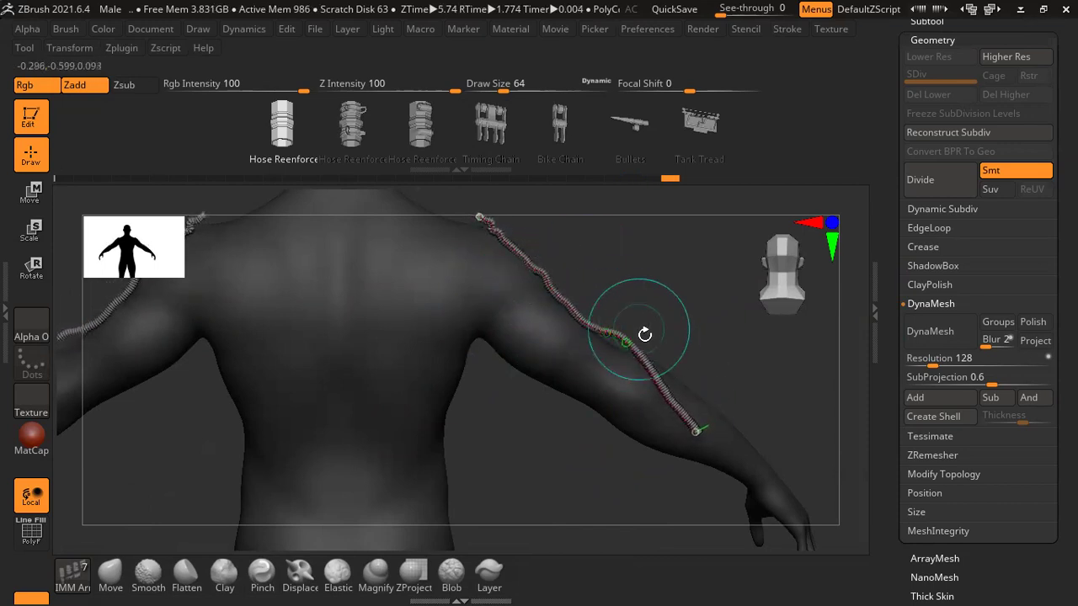
right_drag(686, 337, 699, 447)
mouse_move(715, 396)
right_down()
mouse_move(735, 319)
mouse_move(714, 392)
mouse_move(510, 410)
mouse_move(525, 349)
mouse_move(617, 299)
mouse_move(645, 337)
mouse_move(548, 329)
mouse_move(470, 297)
mouse_move(489, 275)
mouse_move(419, 361)
mouse_move(469, 334)
mouse_move(494, 404)
mouse_move(573, 329)
mouse_move(301, 404)
mouse_move(366, 402)
mouse_move(489, 329)
mouse_move(474, 309)
mouse_move(609, 477)
right_up()
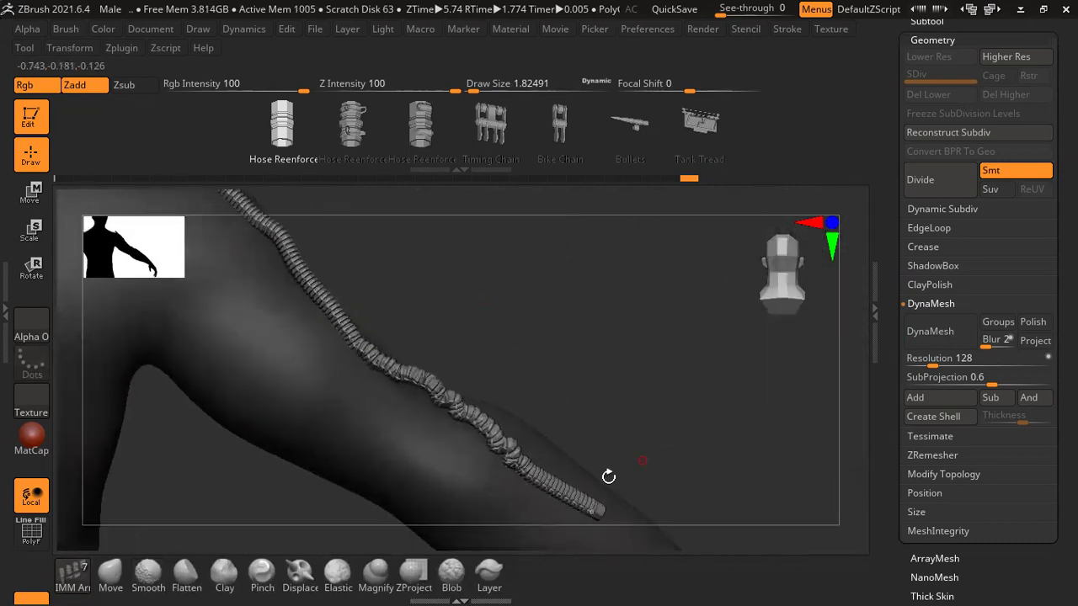
mouse_move(265, 301)
right_down()
mouse_move(679, 409)
mouse_move(274, 384)
right_up()
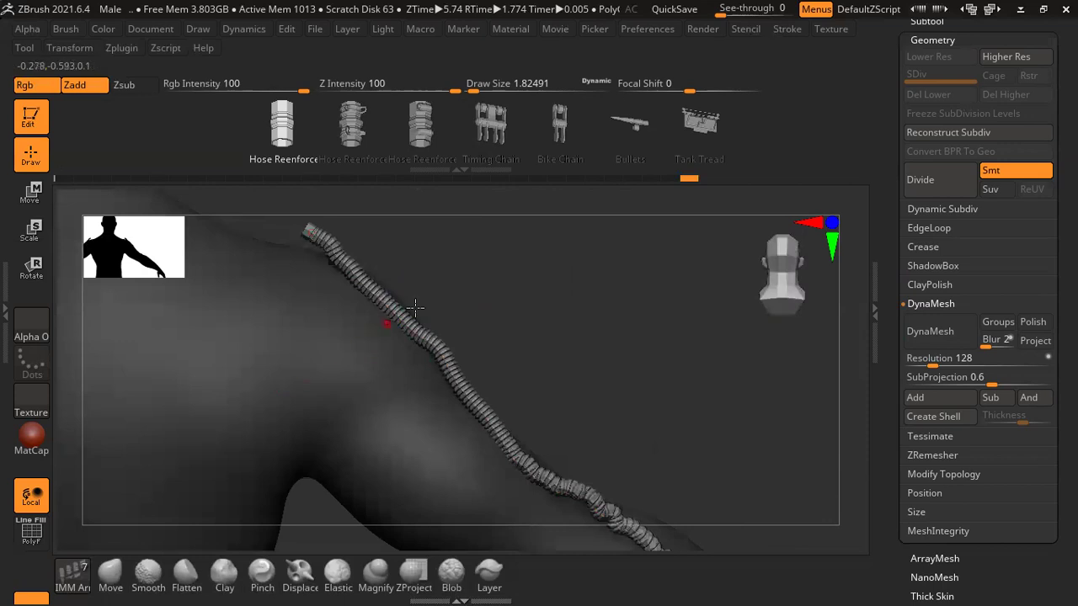
- Switch to the Move brush and set its size to about 27
click(110, 577)
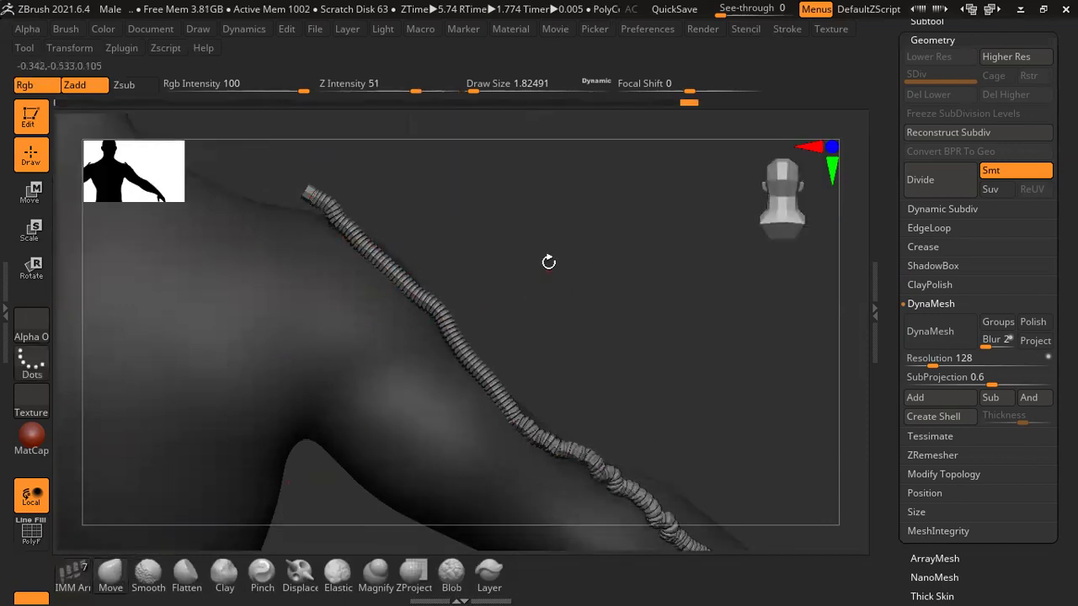
right_click(539, 261)
mouse_move(543, 258)
mouse_down()
mouse_move(568, 252)
mouse_move(547, 245)
mouse_up()
right_click(569, 245)
right_click(387, 305)
drag(396, 257, 380, 282)
right_click(388, 274)
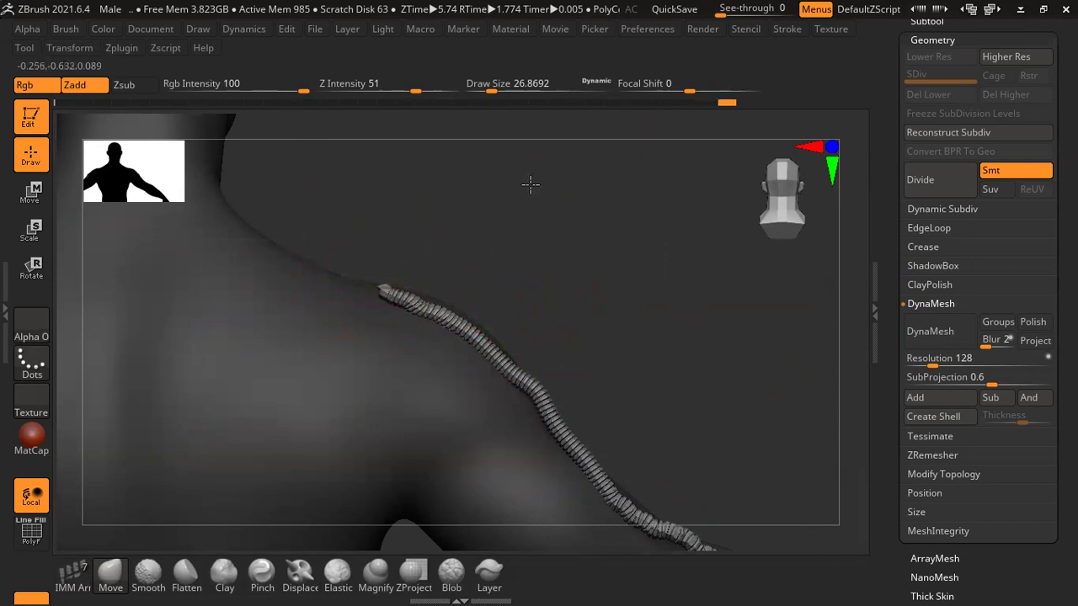
- Scrub the undo history back to before the ropes were added
drag(531, 185, 492, 292)
drag(571, 197, 571, 317)
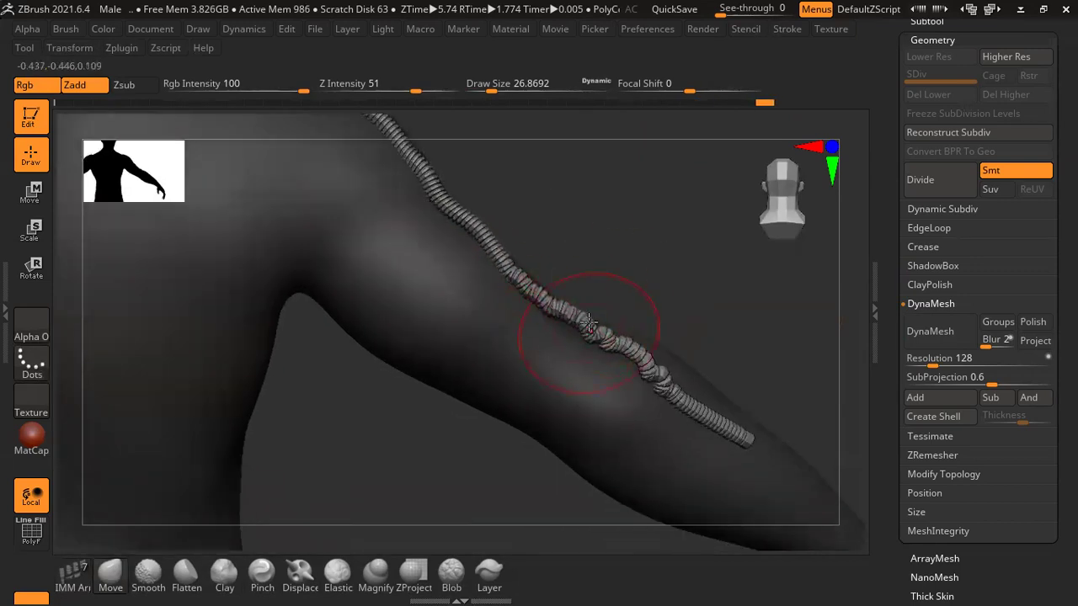
key(f)
mouse_move(618, 193)
mouse_down()
mouse_move(604, 219)
mouse_move(364, 230)
mouse_move(445, 245)
mouse_up()
drag(365, 249, 404, 241)
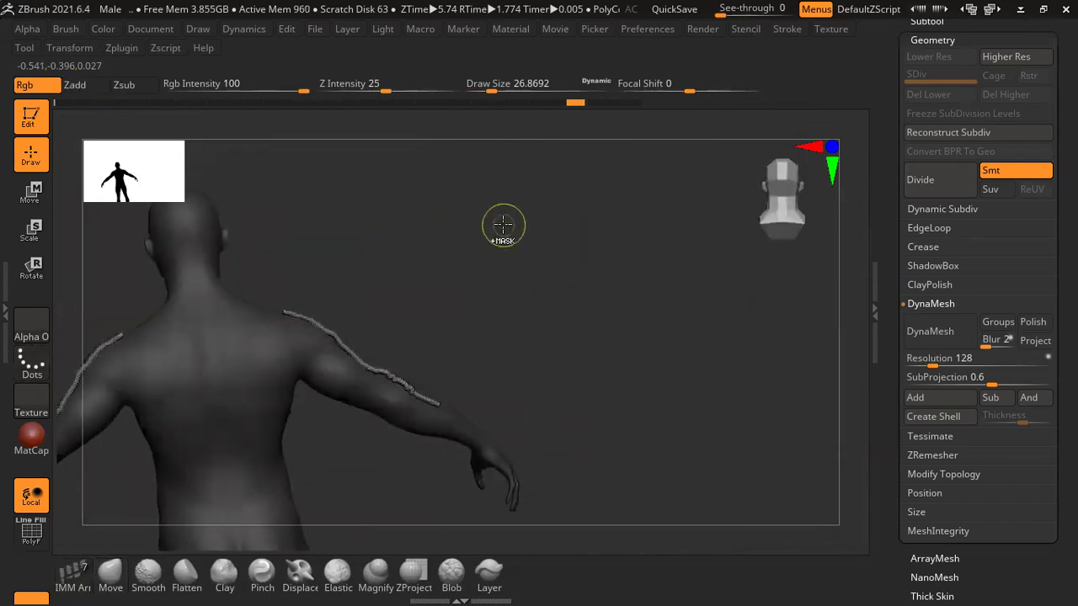
mouse_move(522, 108)
mouse_down()
mouse_move(380, 128)
mouse_move(409, 113)
mouse_up()
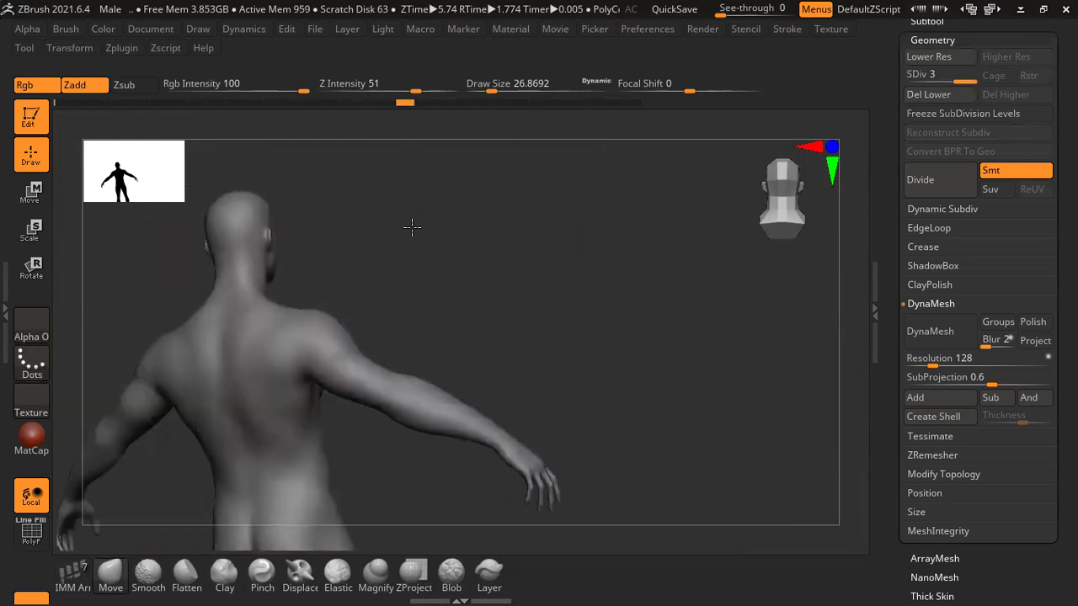
- Pick the IMM BParts brush and scroll its insert strip to Dog Head
click(69, 579)
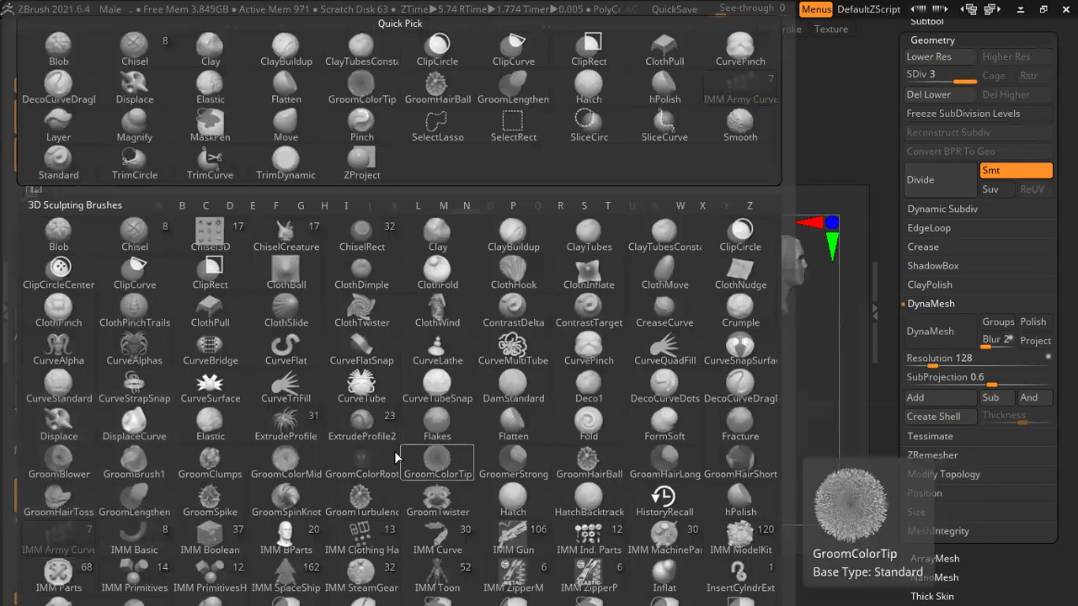
click(283, 538)
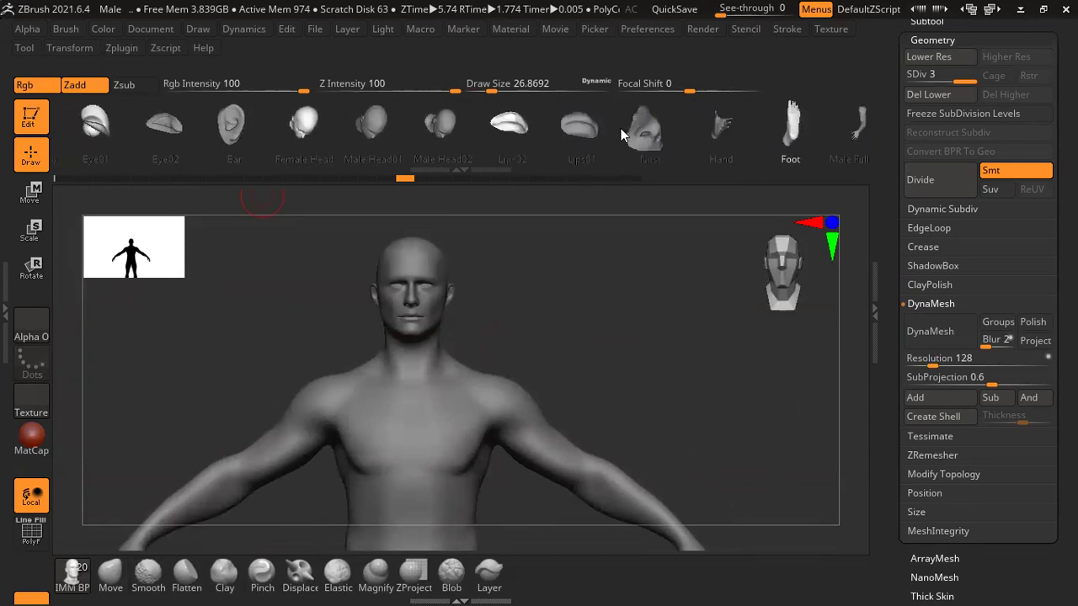
scroll(621, 128, down, 2)
scroll(587, 128, down, 2)
scroll(627, 140, down, 2)
scroll(489, 132, down, 1)
scroll(468, 123, down, 1)
scroll(528, 141, down, 2)
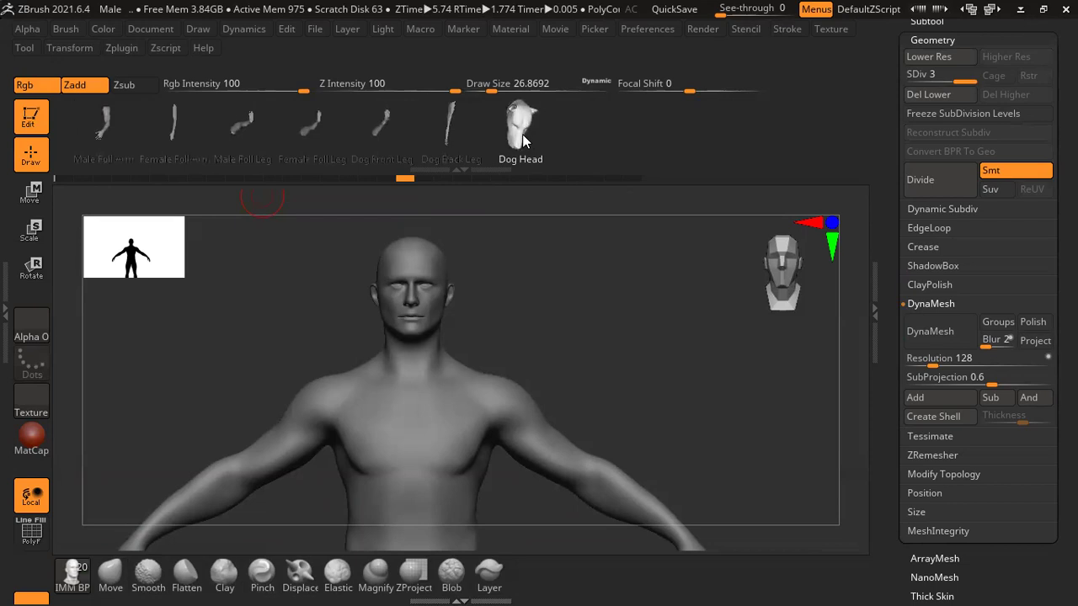
- Attempt a Dog Head insert, then drop the figure to its lowest subdivision level with Shift+D
mouse_move(627, 287)
mouse_down()
mouse_move(637, 320)
mouse_move(643, 298)
mouse_move(709, 322)
mouse_move(506, 316)
mouse_up()
click(371, 261)
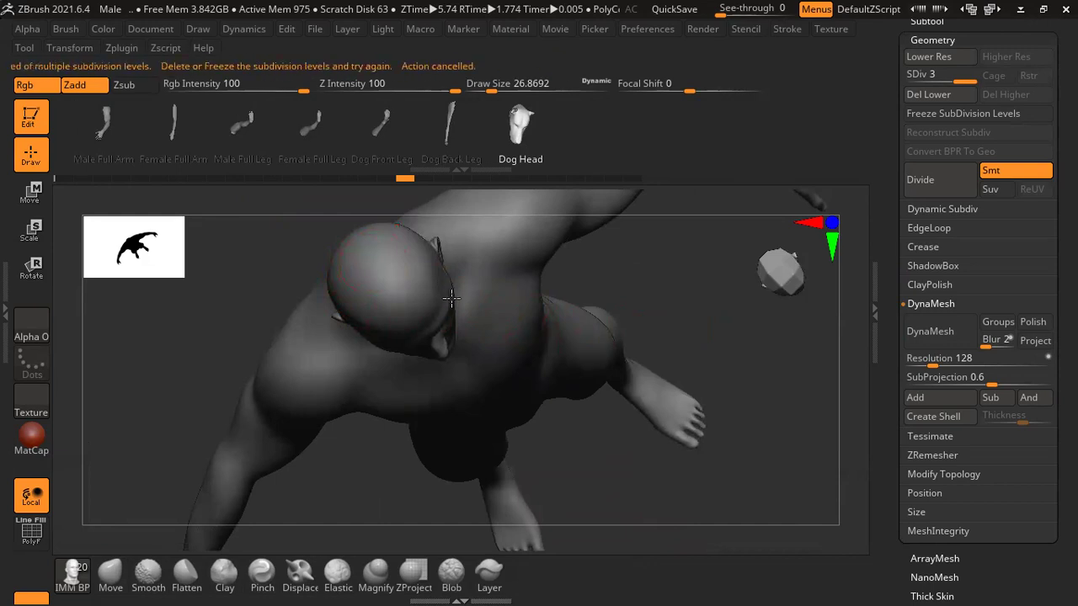
mouse_move(577, 320)
mouse_down()
mouse_move(693, 241)
mouse_move(567, 259)
mouse_move(637, 351)
mouse_up()
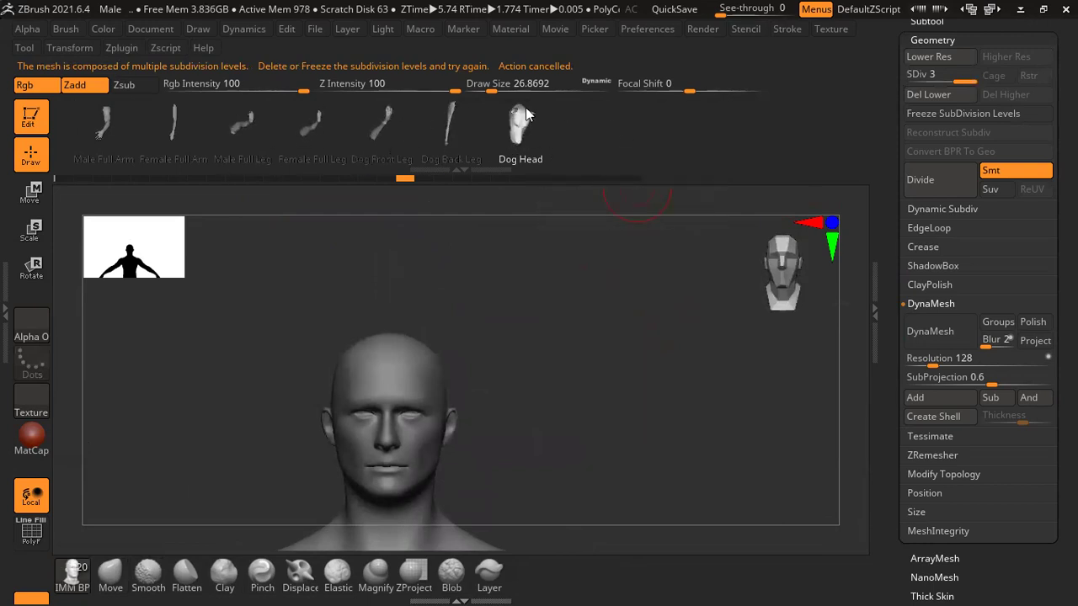
key(shift+d)
key(shift+d)
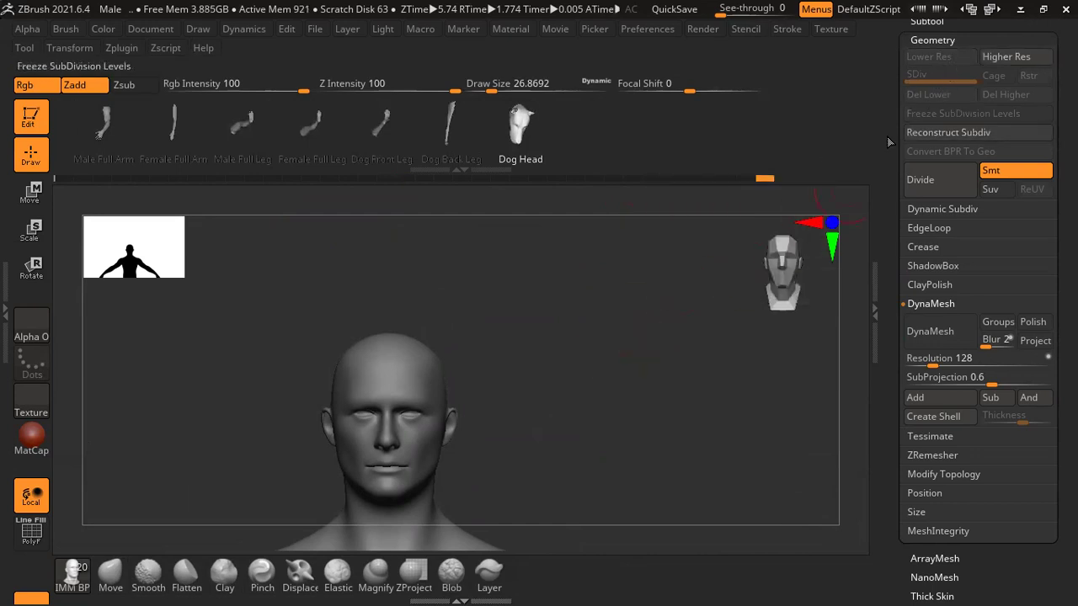
- Drag a Dog Head insert onto the head and use Move (W) to place it over the face
drag(595, 337, 594, 368)
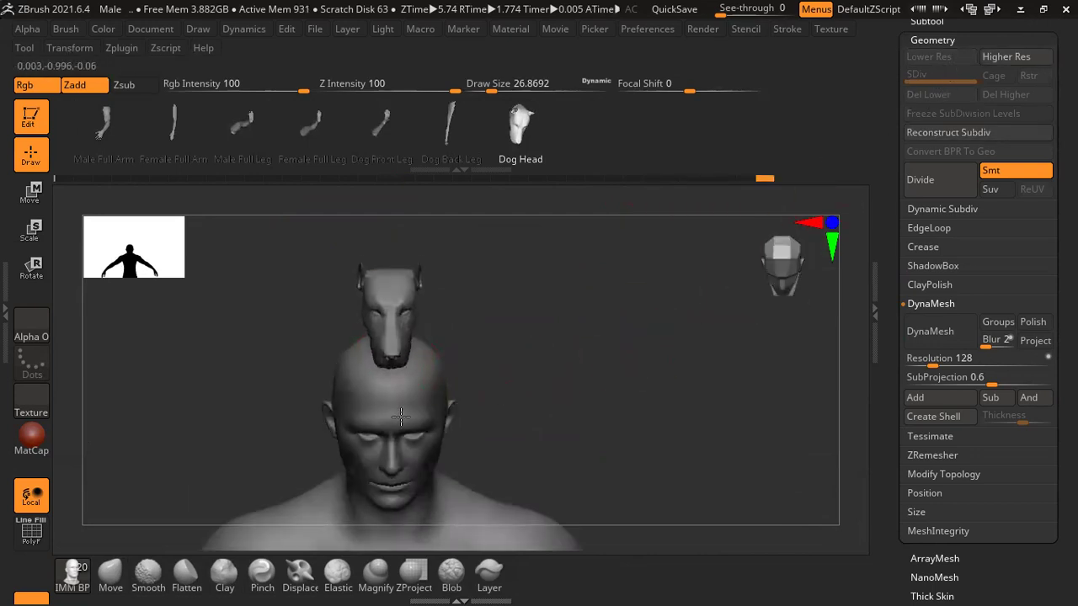
drag(395, 372, 455, 337)
mouse_move(555, 371)
mouse_down()
mouse_move(590, 365)
mouse_move(586, 293)
mouse_move(146, 180)
mouse_up()
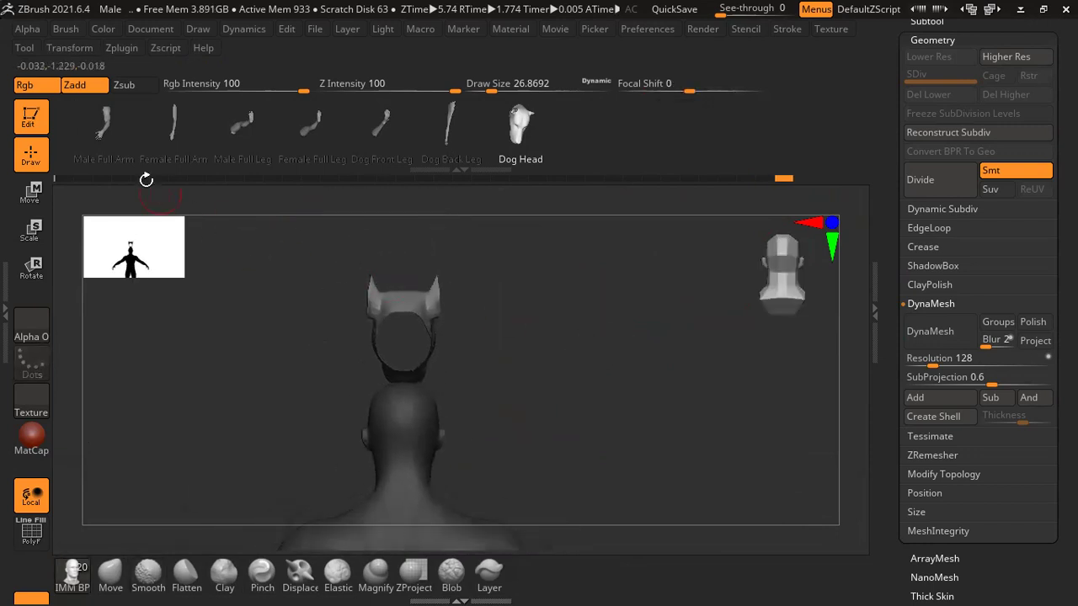
key(w)
mouse_move(571, 351)
mouse_down()
mouse_move(482, 296)
mouse_move(493, 370)
mouse_move(503, 320)
mouse_move(637, 250)
mouse_move(690, 337)
mouse_move(643, 286)
mouse_up()
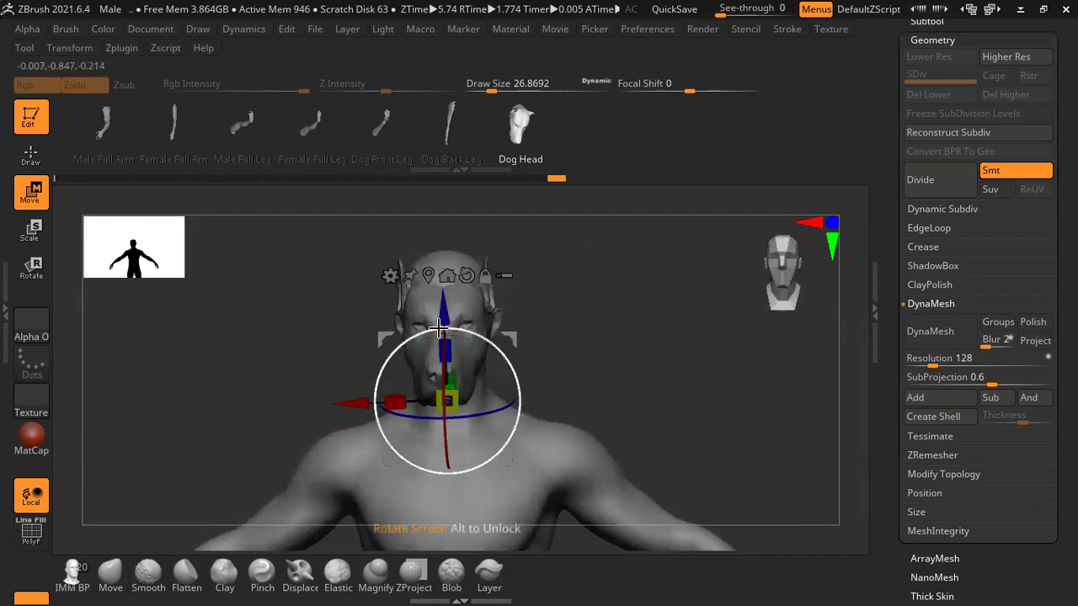
- Cycle through interface colour schemes and return from Move mode to sculpting
click(483, 349)
mouse_move(483, 349)
mouse_down()
mouse_move(583, 279)
mouse_move(625, 267)
mouse_up()
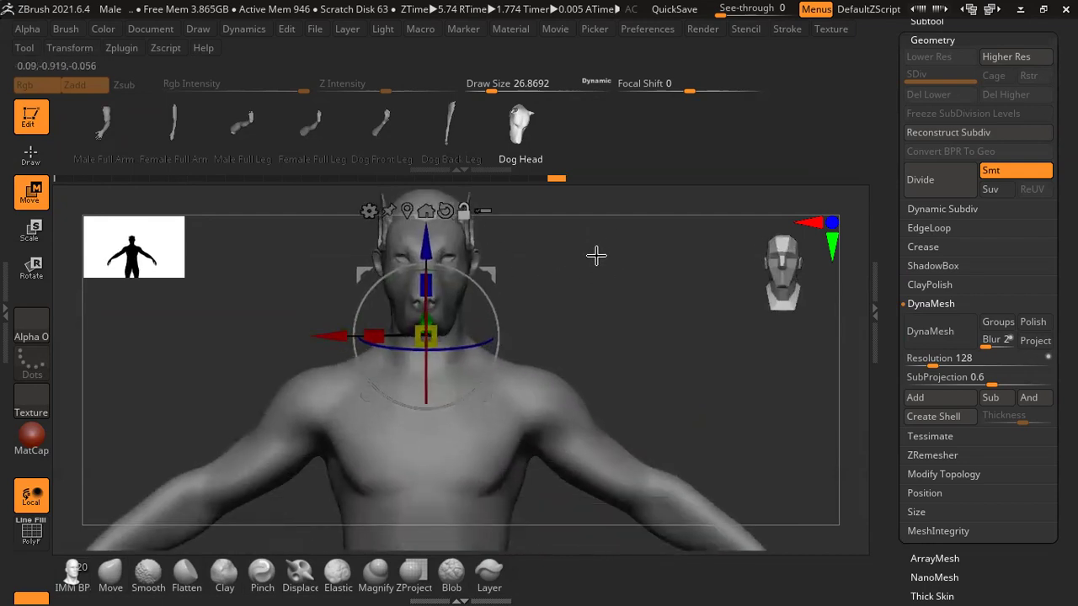
click(586, 259)
click(950, 8)
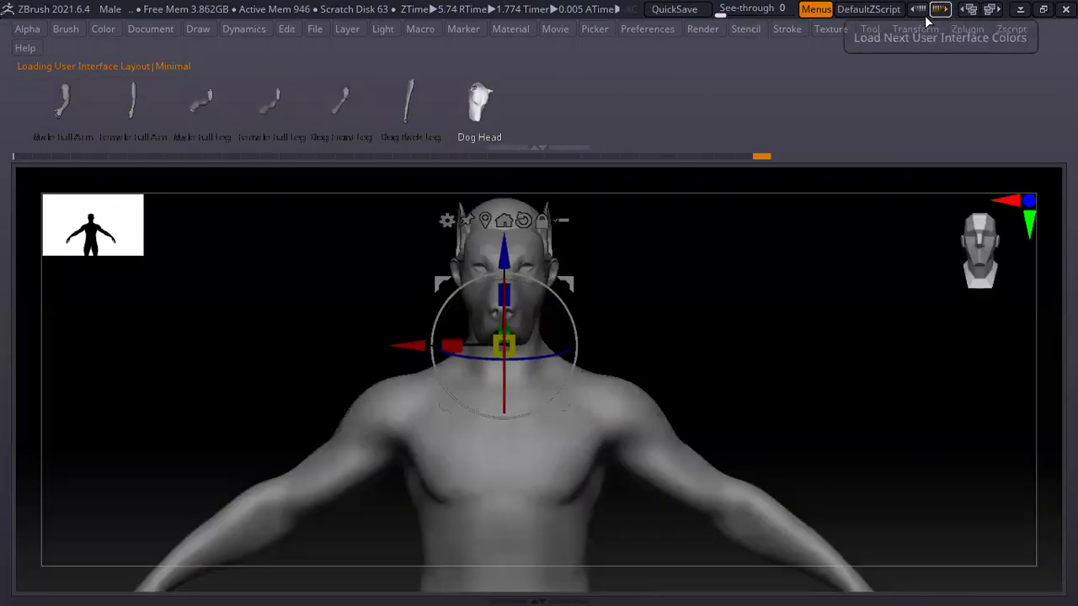
click(963, 10)
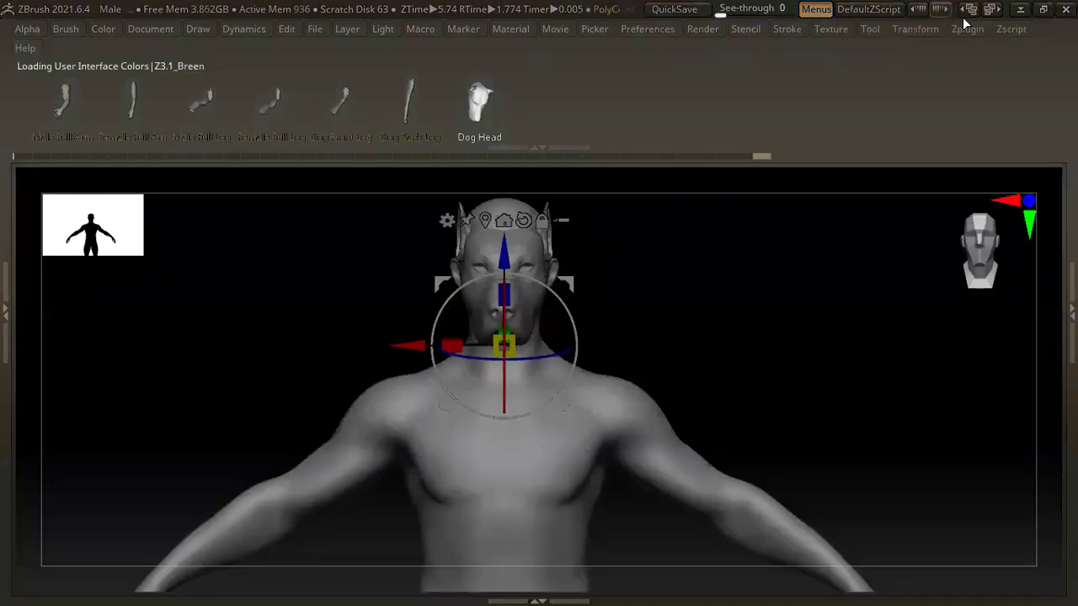
click(984, 12)
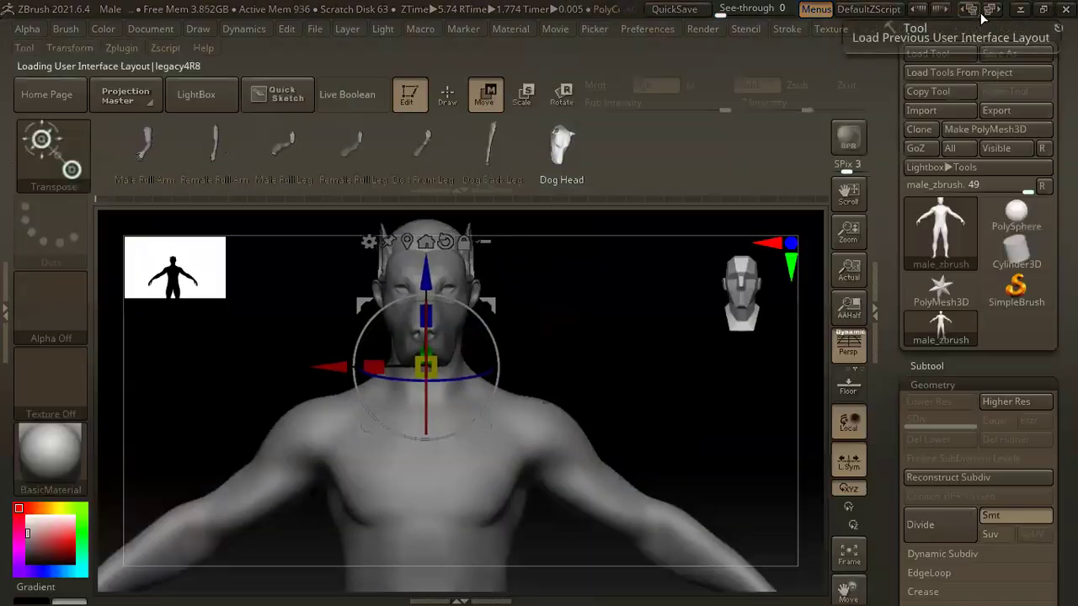
click(448, 99)
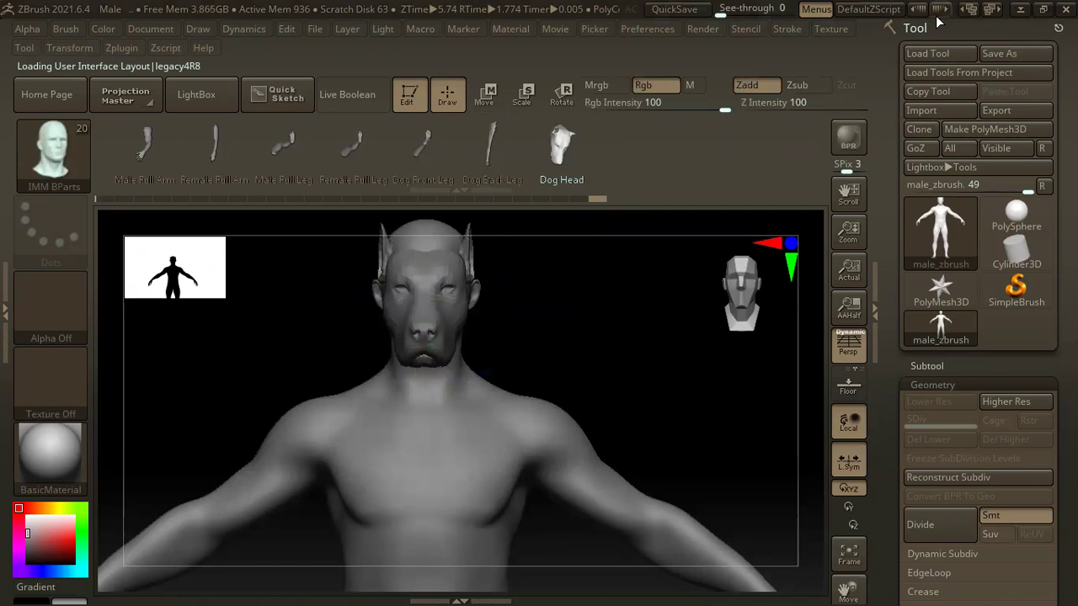
- Load the Sculpt01 interface layout and snap the model back to a front view
click(992, 10)
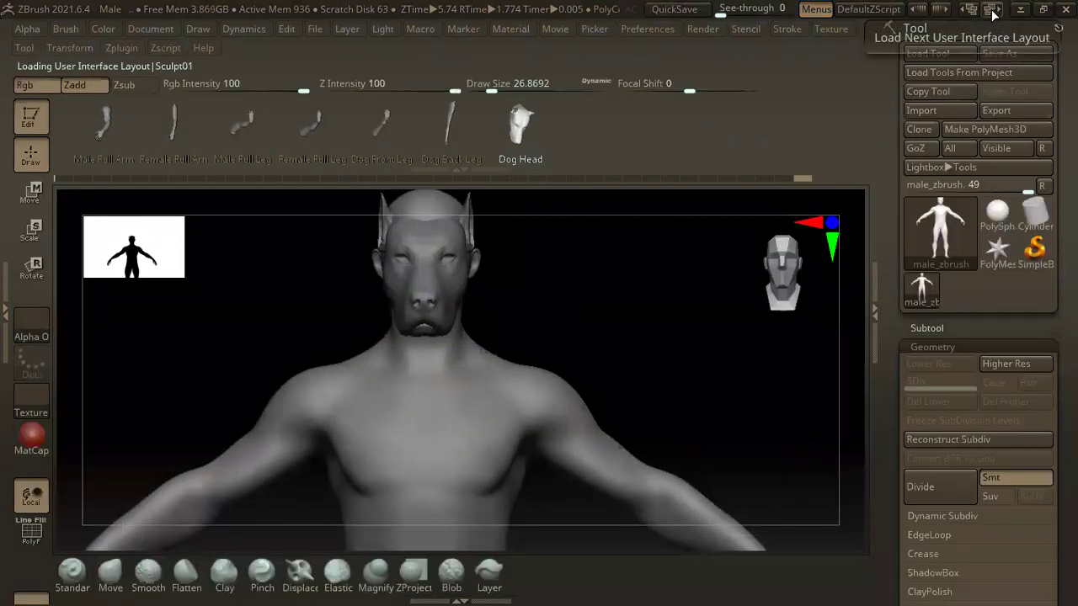
mouse_move(671, 323)
mouse_down()
mouse_move(625, 260)
mouse_move(654, 313)
mouse_move(636, 279)
mouse_move(649, 228)
mouse_move(450, 350)
mouse_up()
click(88, 564)
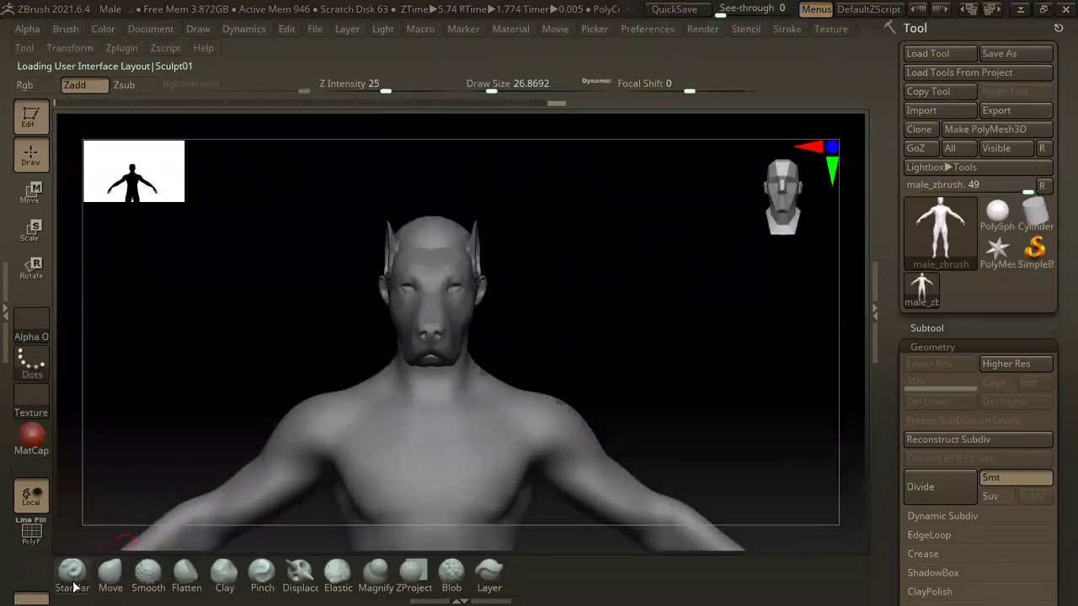
- Select the Clay brush and lower its Draw Size
key(b)
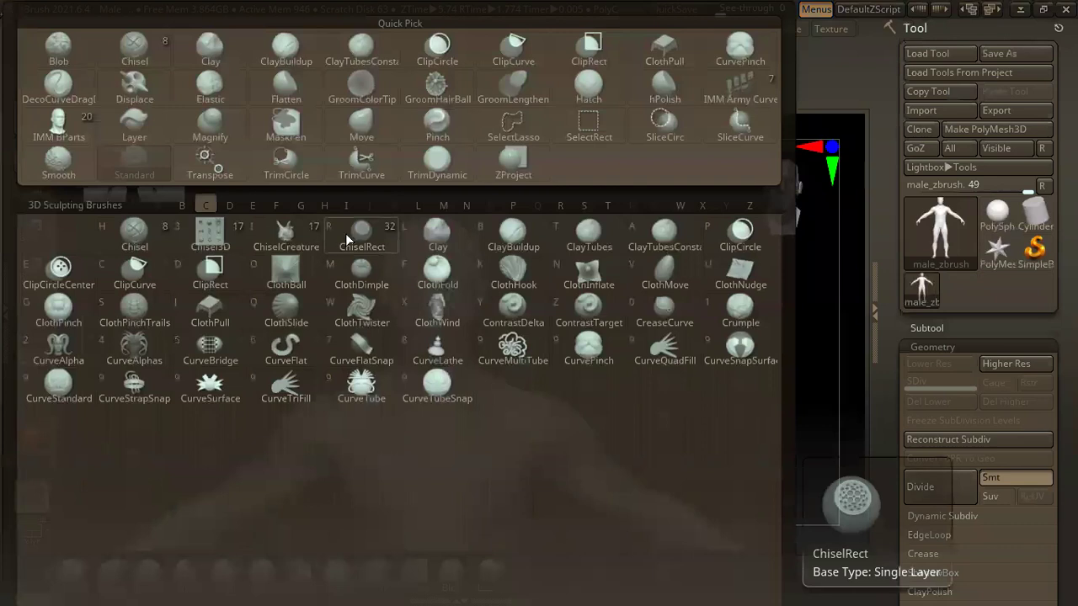
key(l)
key(space)
mouse_move(651, 241)
mouse_down()
mouse_move(666, 222)
mouse_move(721, 267)
mouse_up()
key(space)
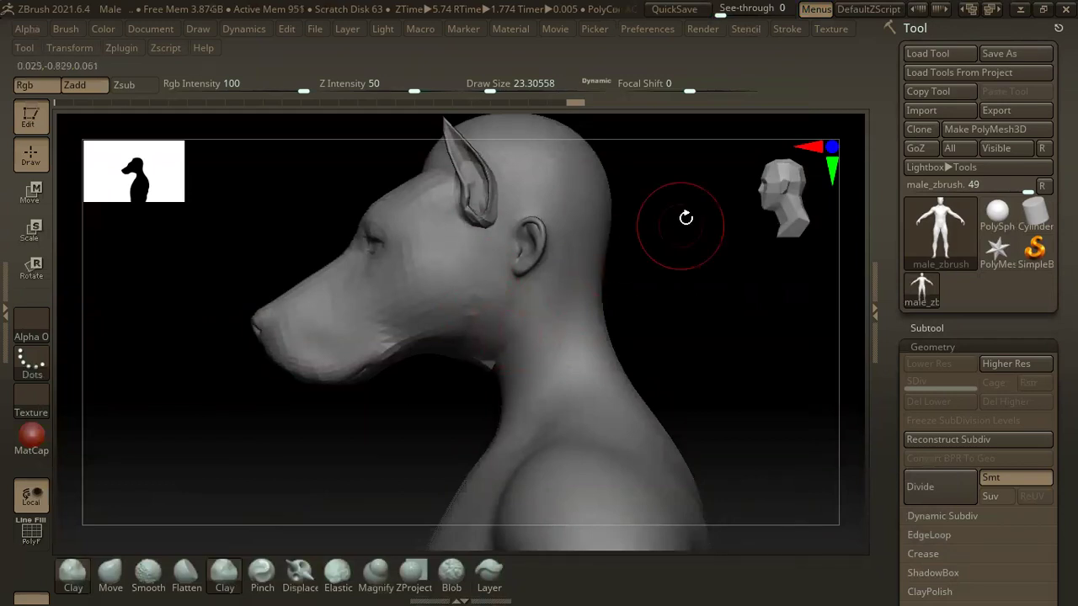
- Inspect the dog head from below, above, front and side, then open the brush library
drag(685, 222, 485, 328)
mouse_move(524, 286)
mouse_down()
mouse_move(469, 361)
mouse_move(553, 300)
mouse_move(482, 322)
mouse_up()
drag(417, 174, 448, 220)
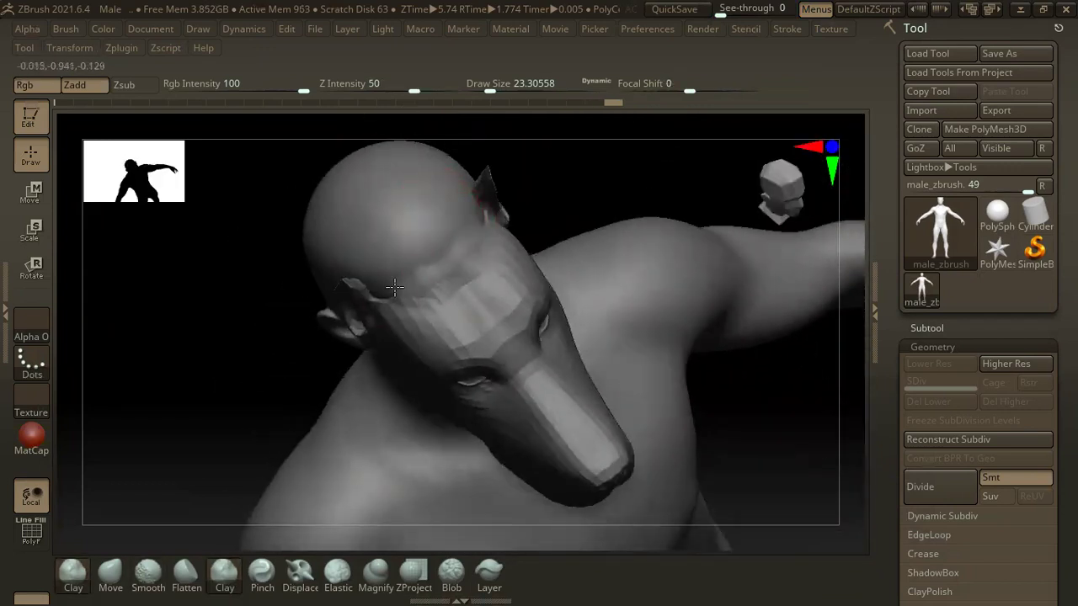
drag(595, 147, 592, 126)
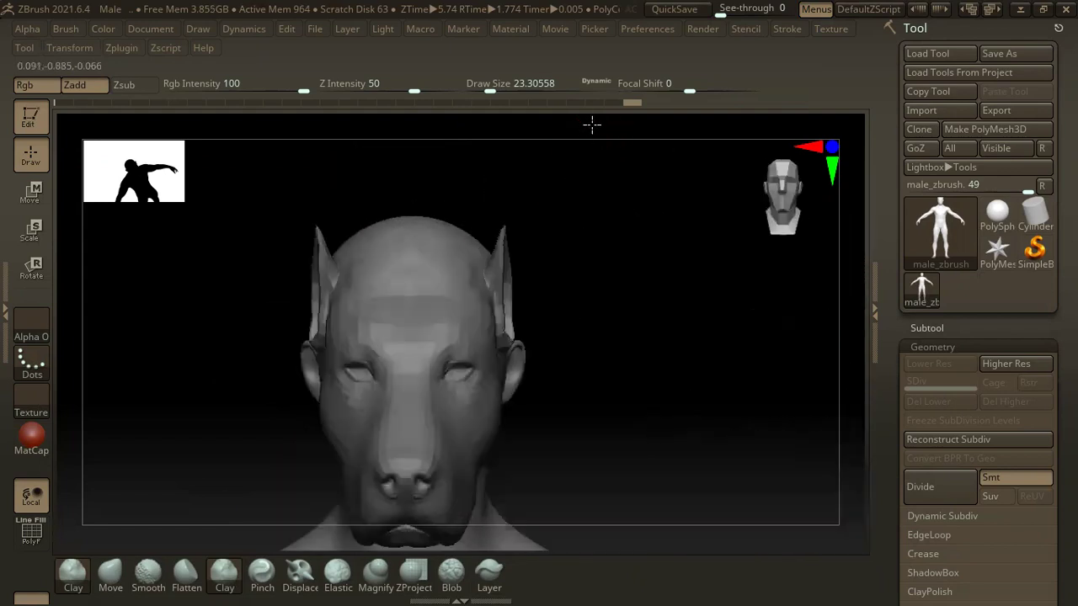
drag(616, 173, 442, 330)
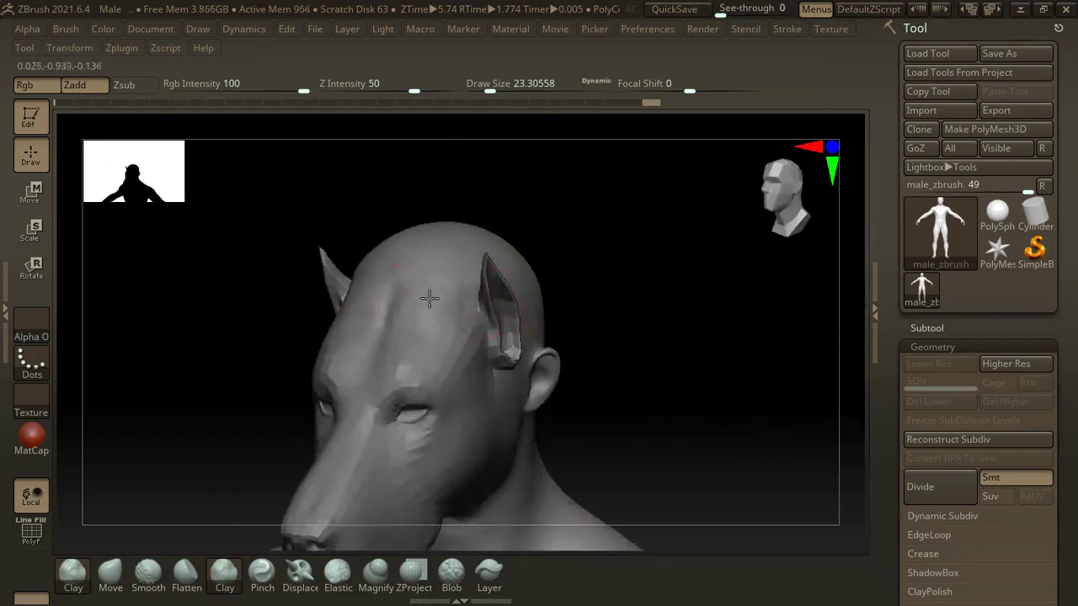
drag(623, 149, 508, 271)
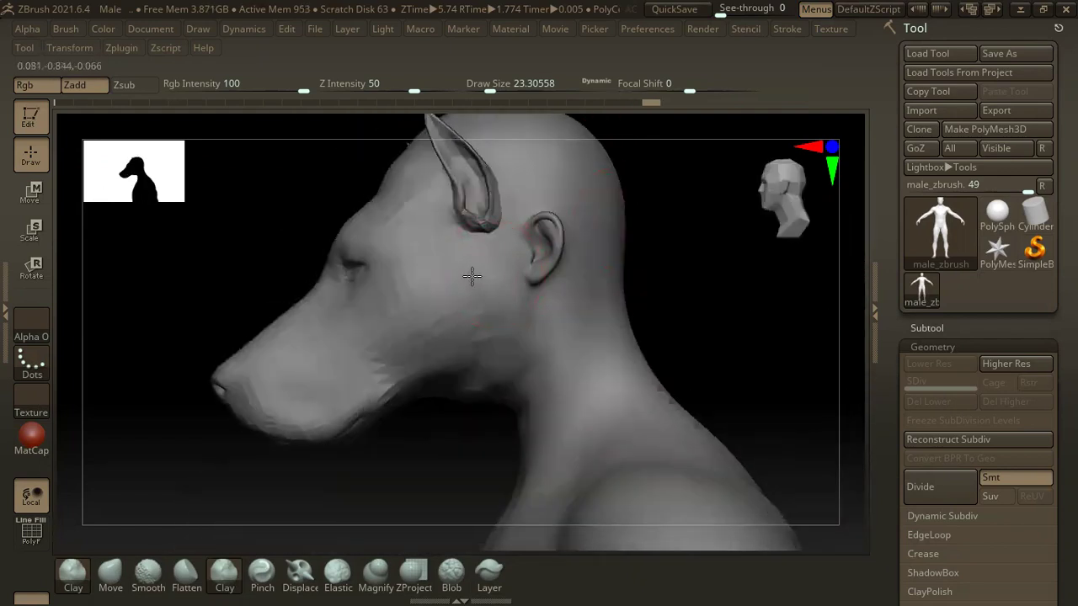
mouse_move(682, 293)
mouse_down()
mouse_move(654, 227)
mouse_move(638, 133)
mouse_move(568, 238)
mouse_move(619, 225)
mouse_move(553, 241)
mouse_move(582, 245)
mouse_up()
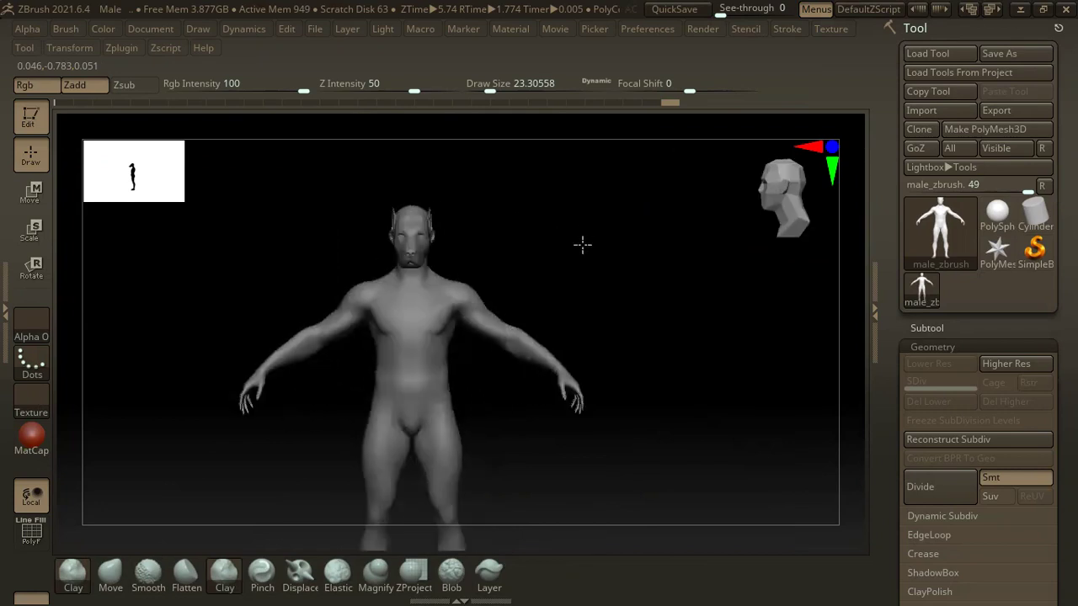
key(b)
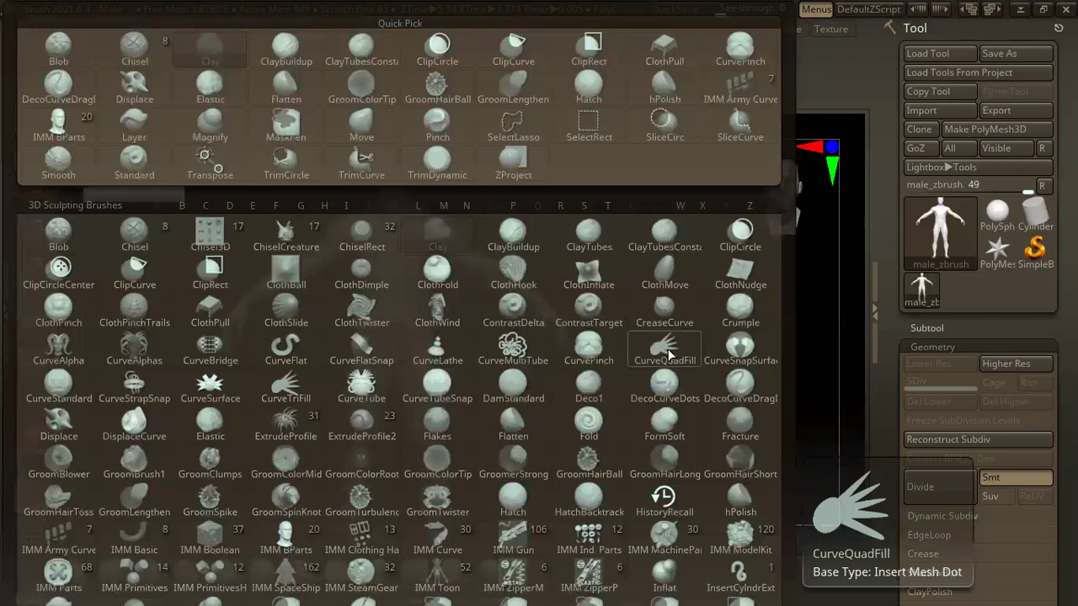
- Pick the CurveSnapSurface brush and try curves across the shoulders, undoing the failed sphere strokes
click(745, 348)
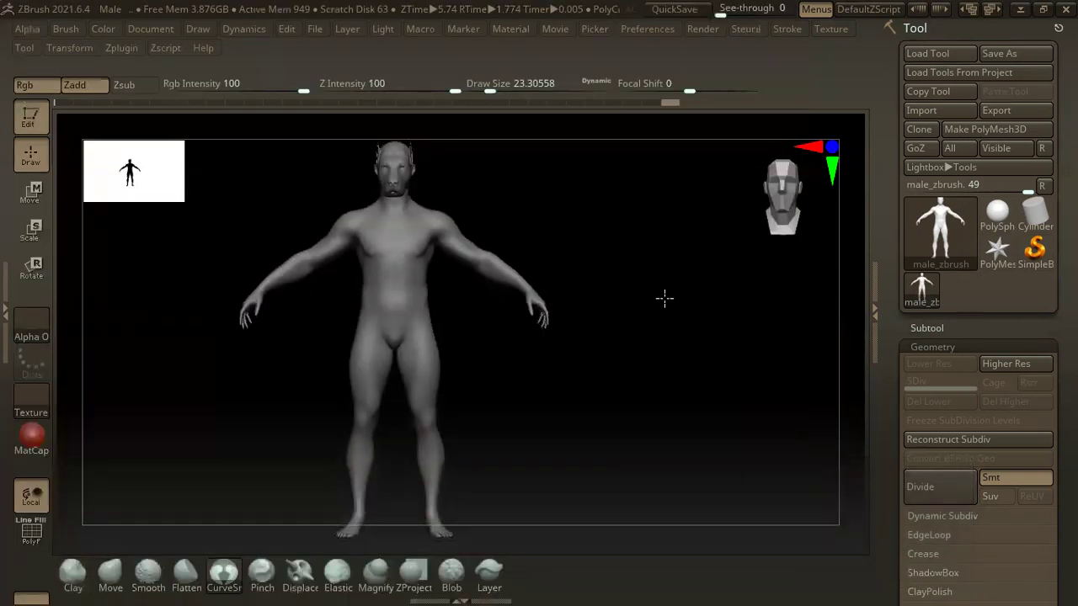
drag(421, 344, 466, 307)
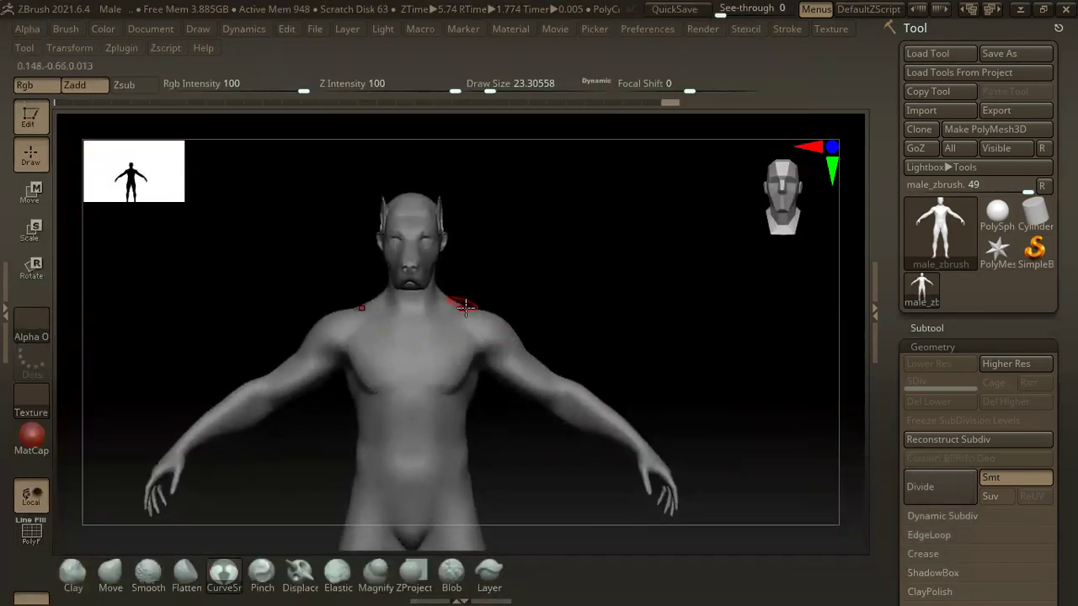
drag(626, 373, 539, 337)
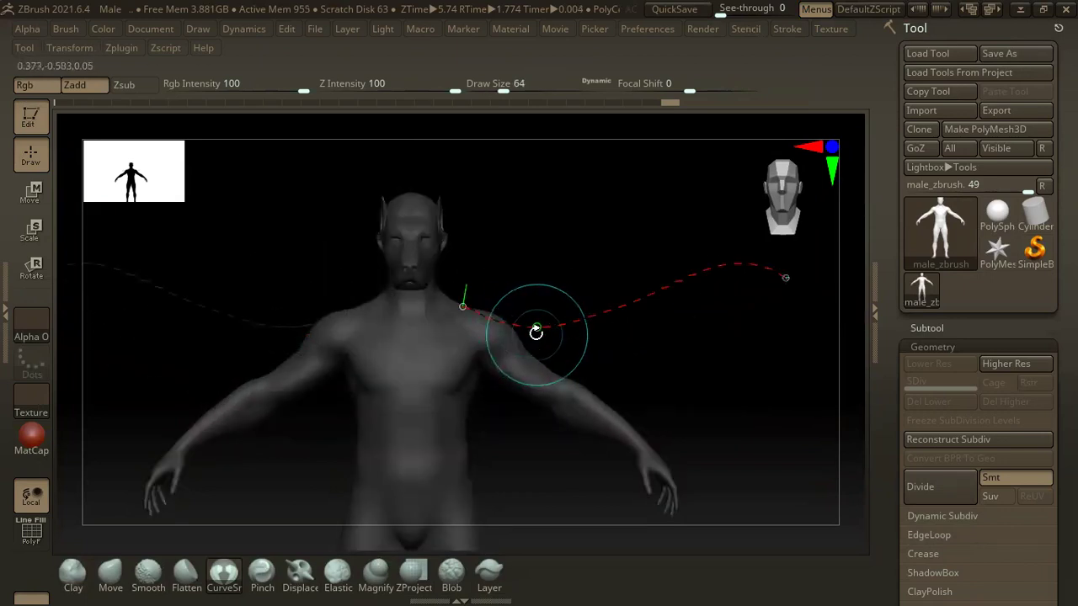
mouse_move(539, 337)
mouse_down()
mouse_move(489, 270)
mouse_move(506, 241)
mouse_move(578, 183)
mouse_up()
key(ctrl+z)
key(space)
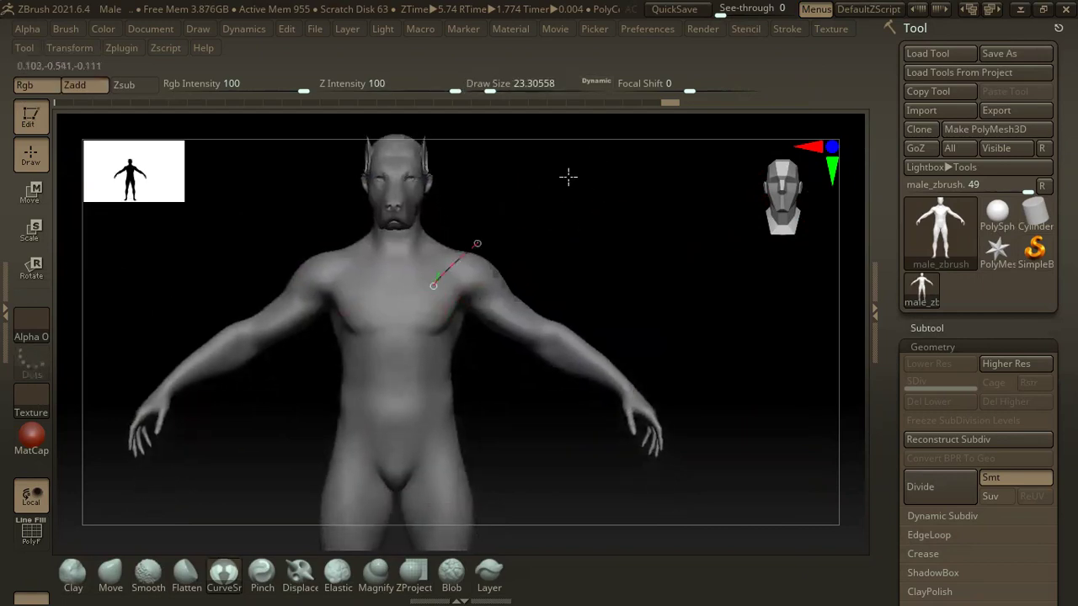
mouse_move(498, 228)
mouse_down()
mouse_move(582, 256)
mouse_move(474, 301)
mouse_up()
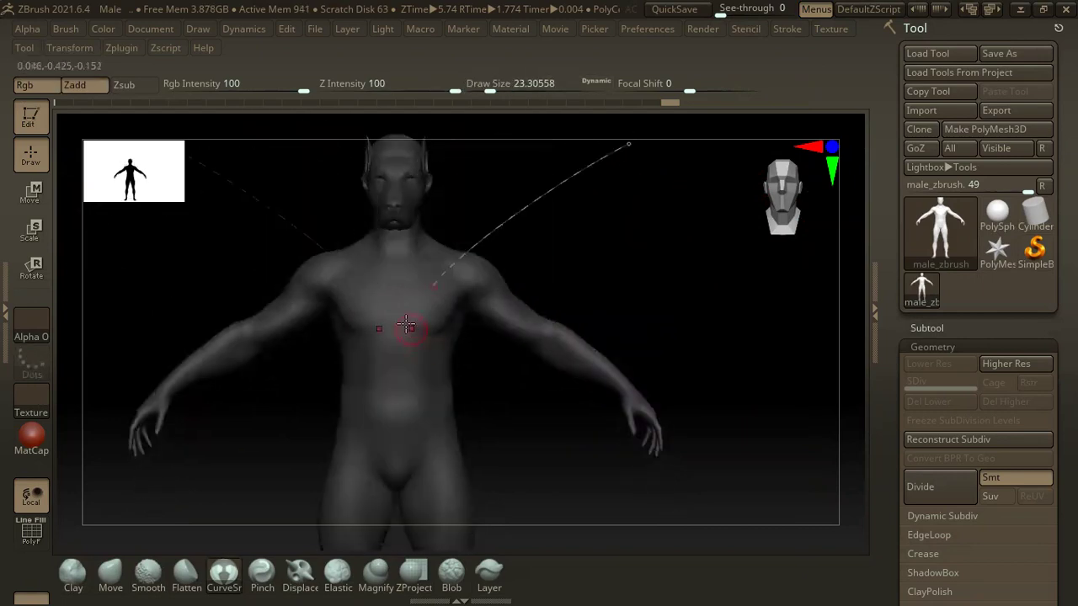
click(609, 166)
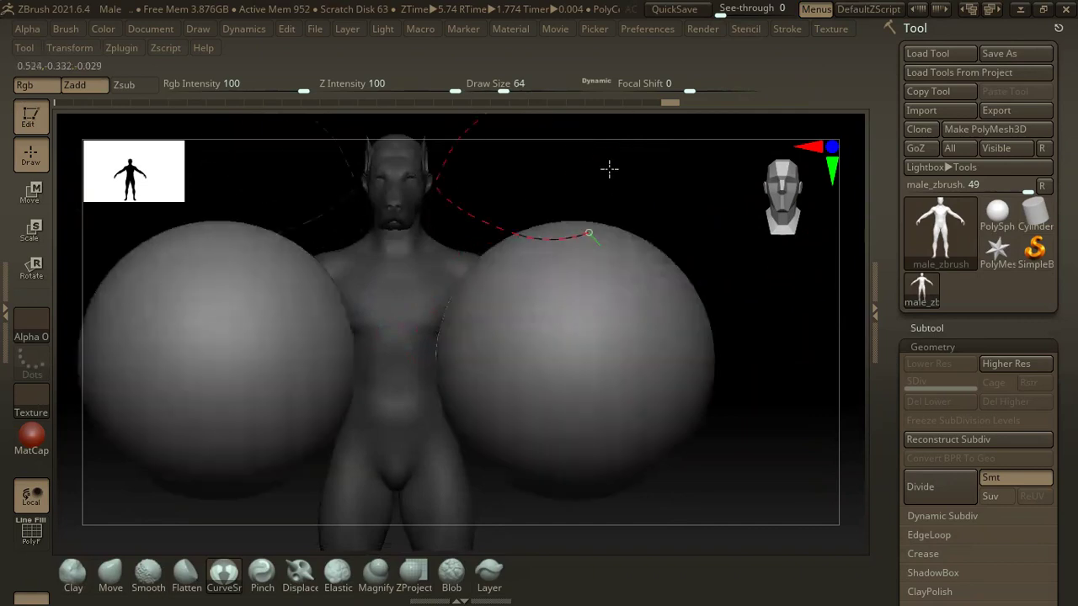
key(ctrl+z)
drag(457, 357, 409, 373)
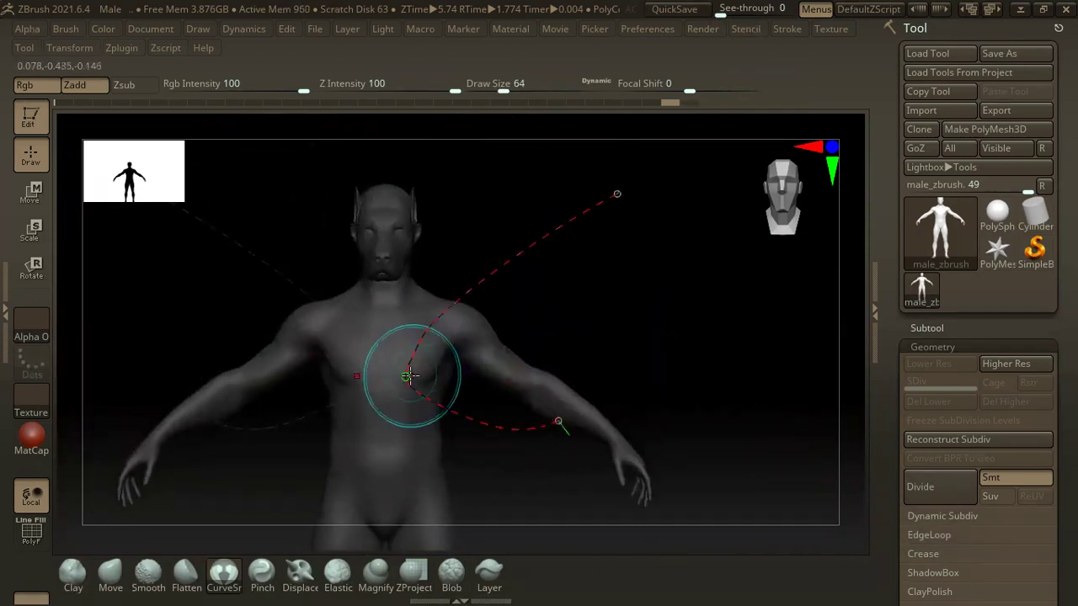
- From the back, draw curves outward from the shoulders to generate the wing surfaces
mouse_move(669, 224)
mouse_down()
mouse_move(589, 233)
mouse_move(481, 311)
mouse_up()
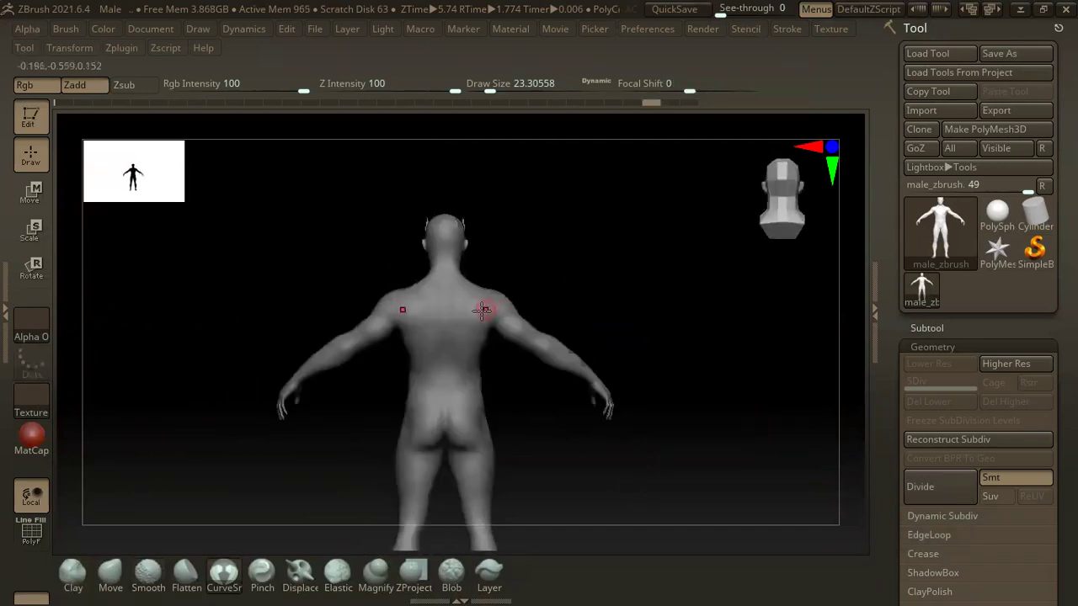
drag(598, 147, 485, 319)
click(504, 297)
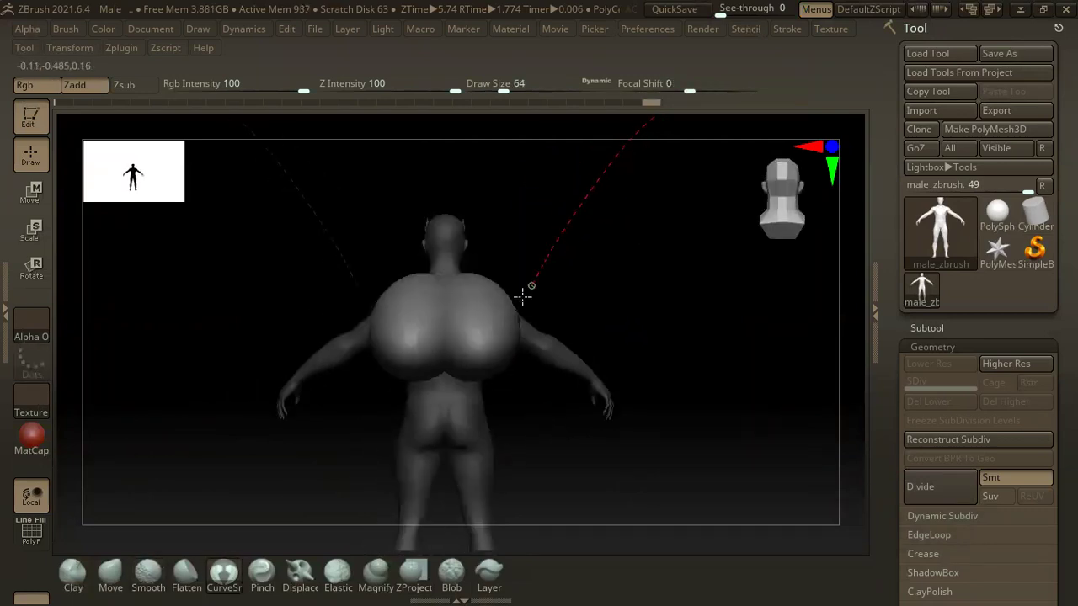
key(ctrl+z)
drag(474, 339, 623, 388)
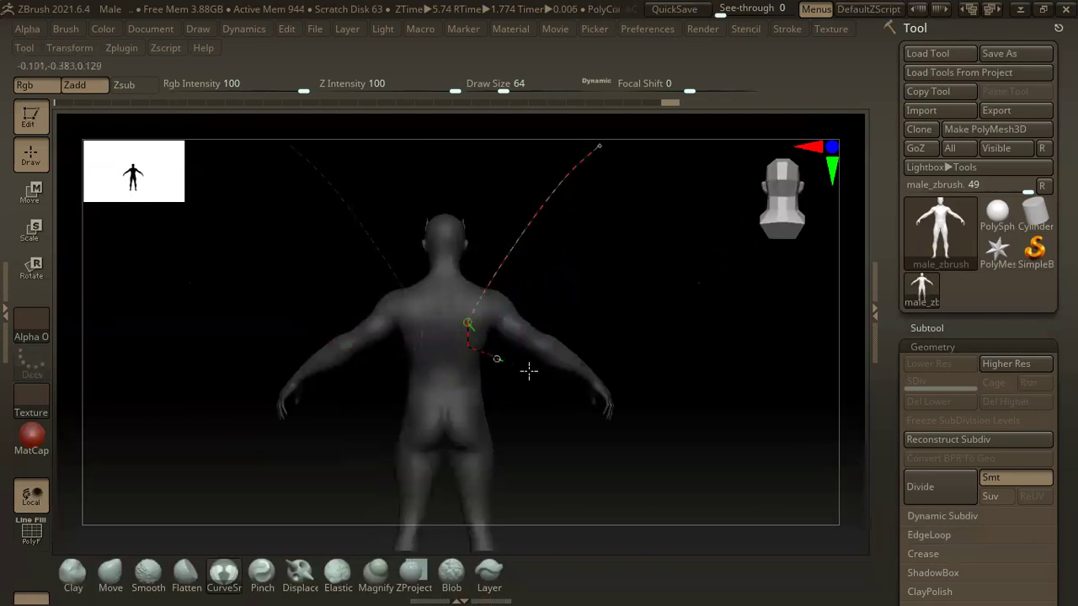
drag(475, 309, 562, 321)
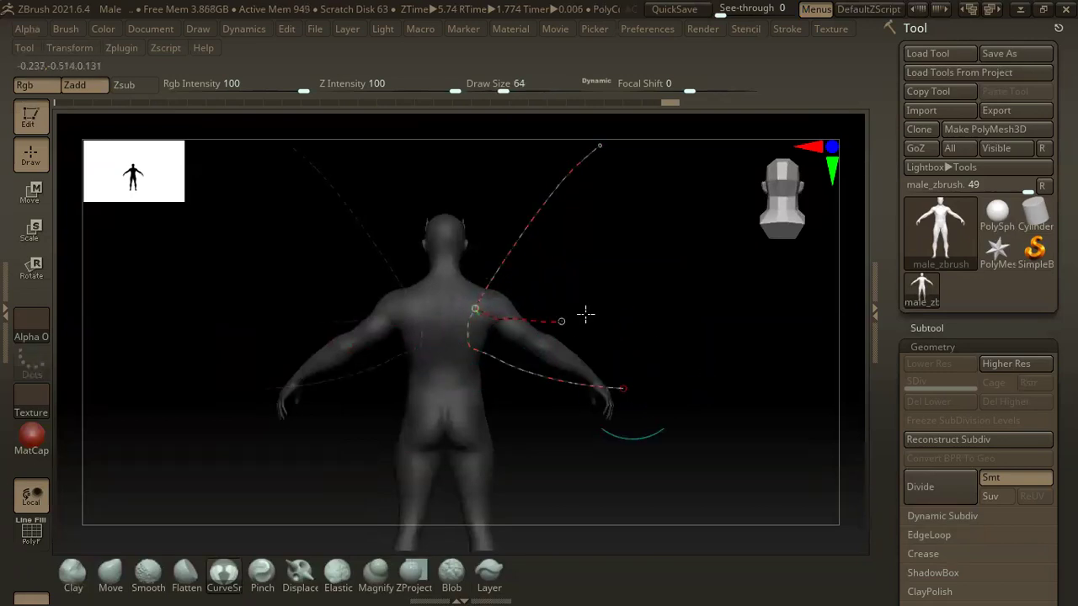
click(667, 305)
mouse_move(705, 320)
mouse_down()
mouse_move(657, 337)
mouse_move(717, 309)
mouse_up()
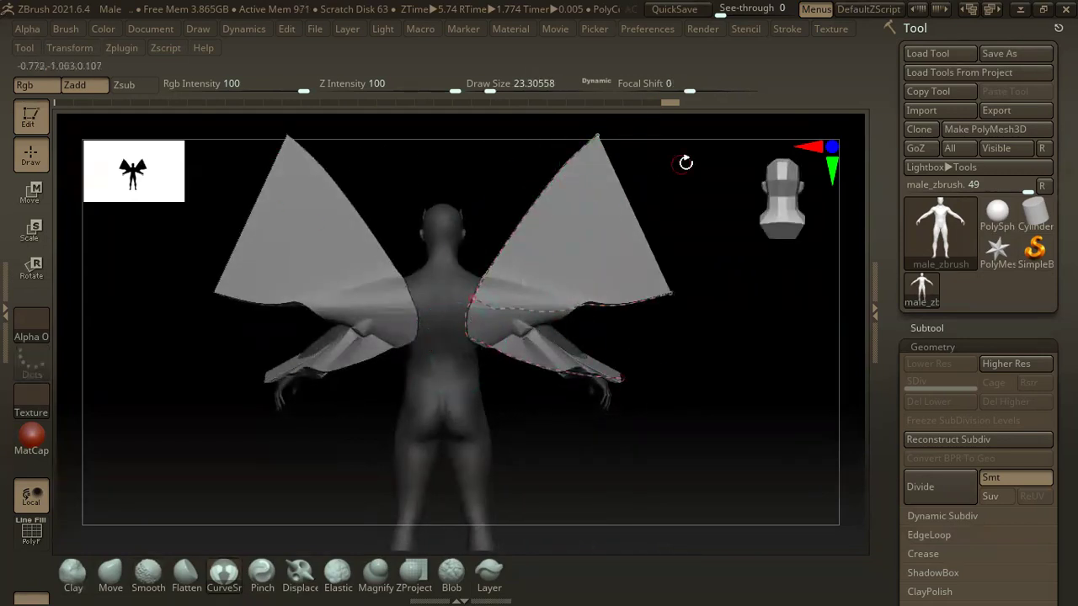
key(ctrl+z)
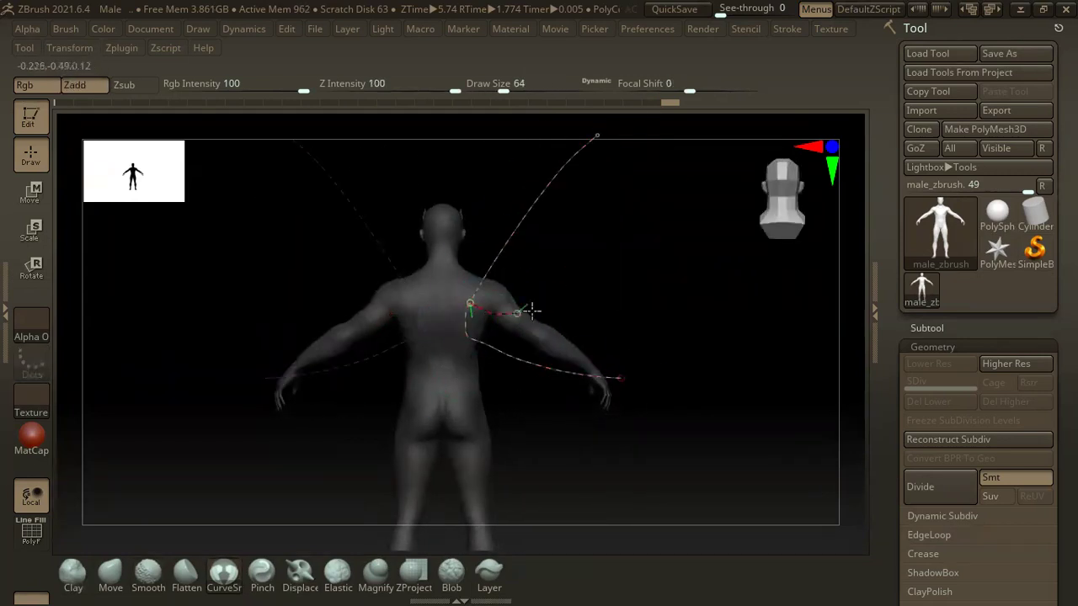
key(ctrl+shift+z)
mouse_move(721, 315)
mouse_down()
mouse_move(692, 328)
mouse_move(720, 320)
mouse_up()
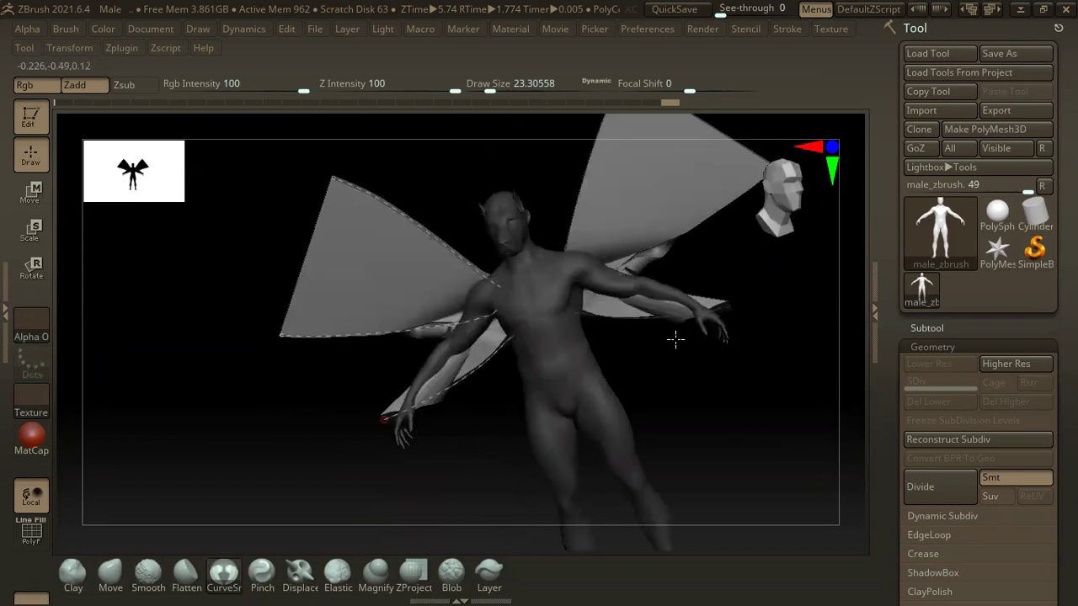
key(ctrl+z)
- Stretch and bend the wing curve into a taller, rounded arc with a lowered bottom point
drag(523, 315, 610, 227)
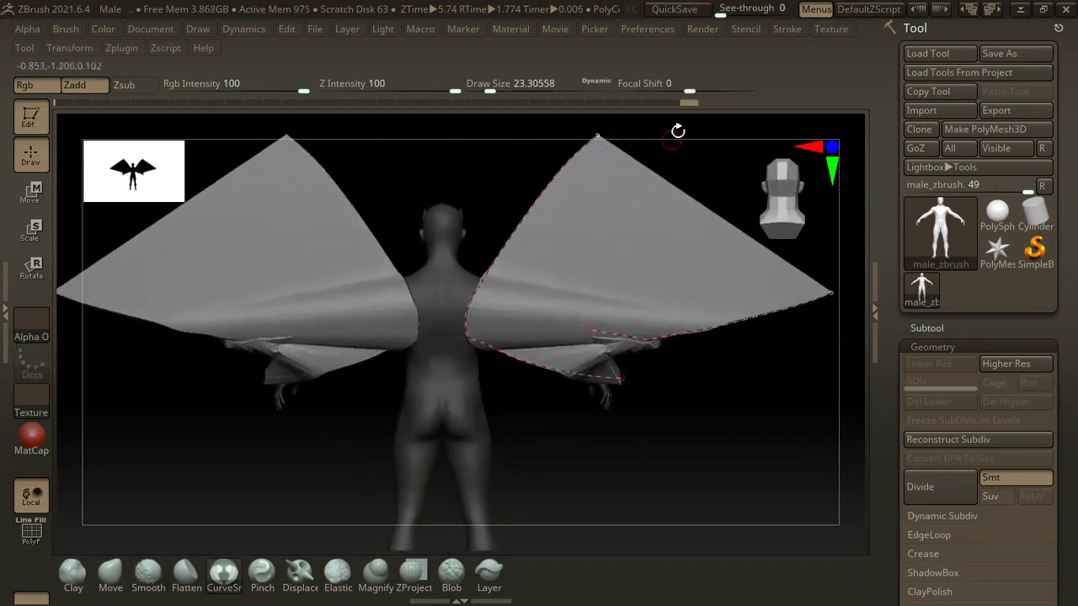
drag(681, 126, 779, 244)
drag(573, 414, 432, 491)
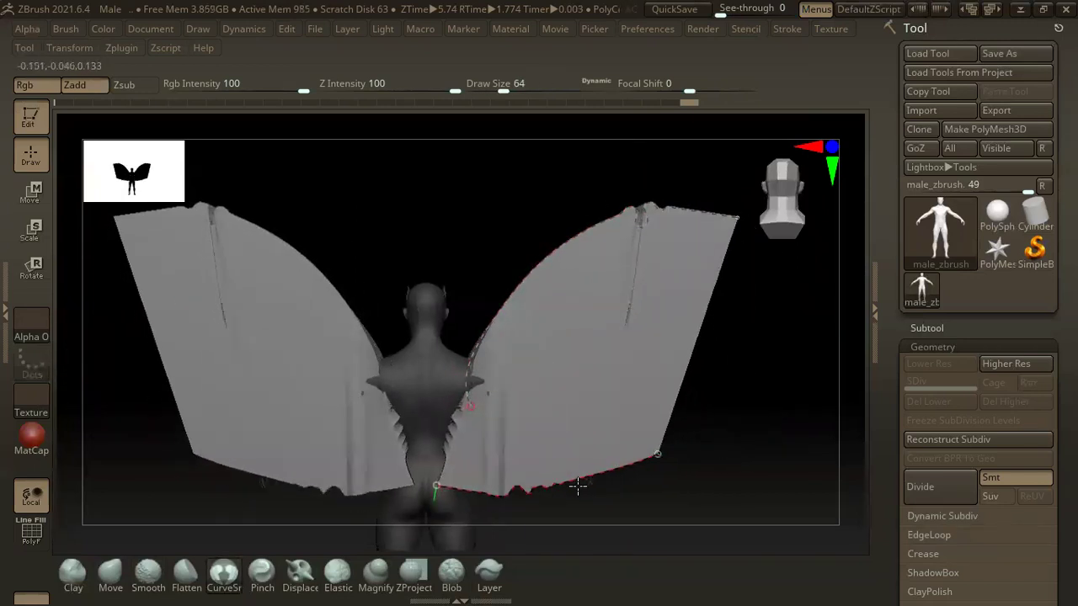
mouse_move(662, 486)
mouse_down()
mouse_move(527, 467)
mouse_move(693, 294)
mouse_up()
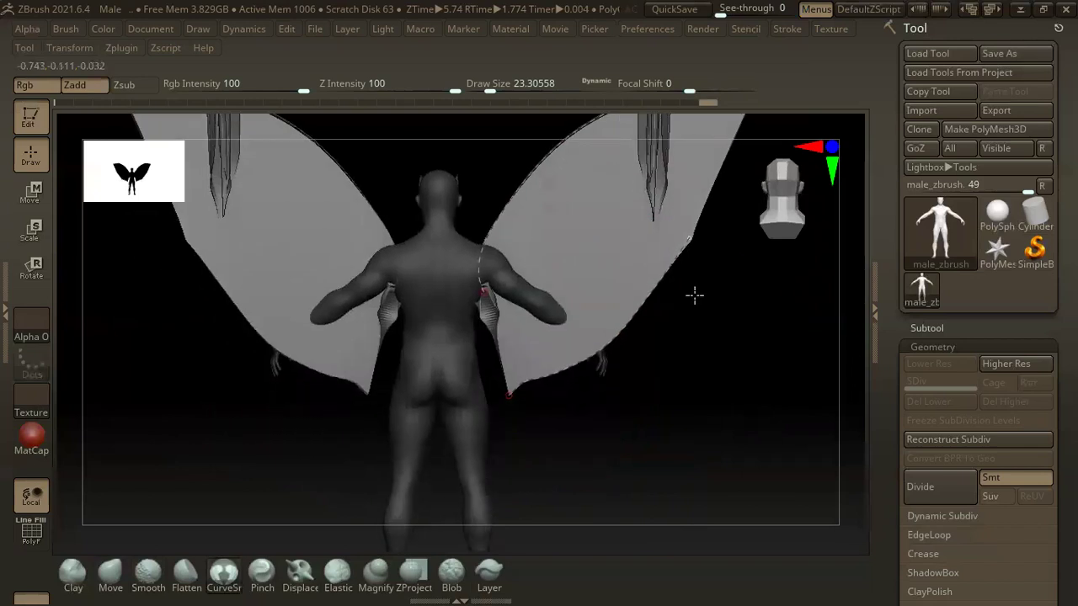
mouse_move(500, 380)
mouse_down()
mouse_move(481, 288)
mouse_move(631, 328)
mouse_move(333, 497)
mouse_move(354, 438)
mouse_up()
mouse_move(373, 205)
mouse_down()
mouse_move(284, 236)
mouse_move(175, 244)
mouse_up()
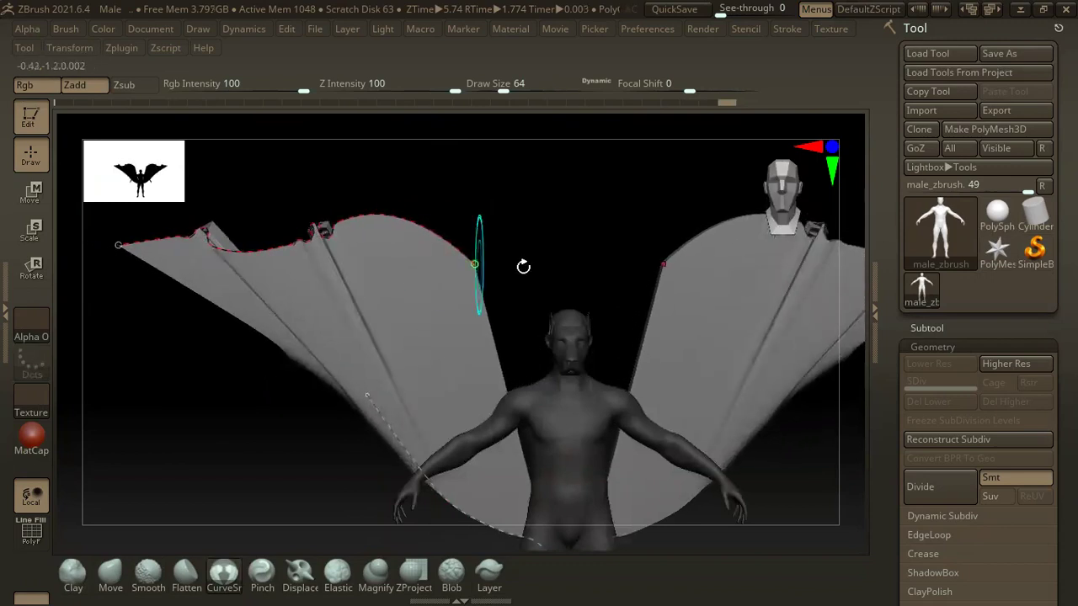
drag(481, 260, 543, 371)
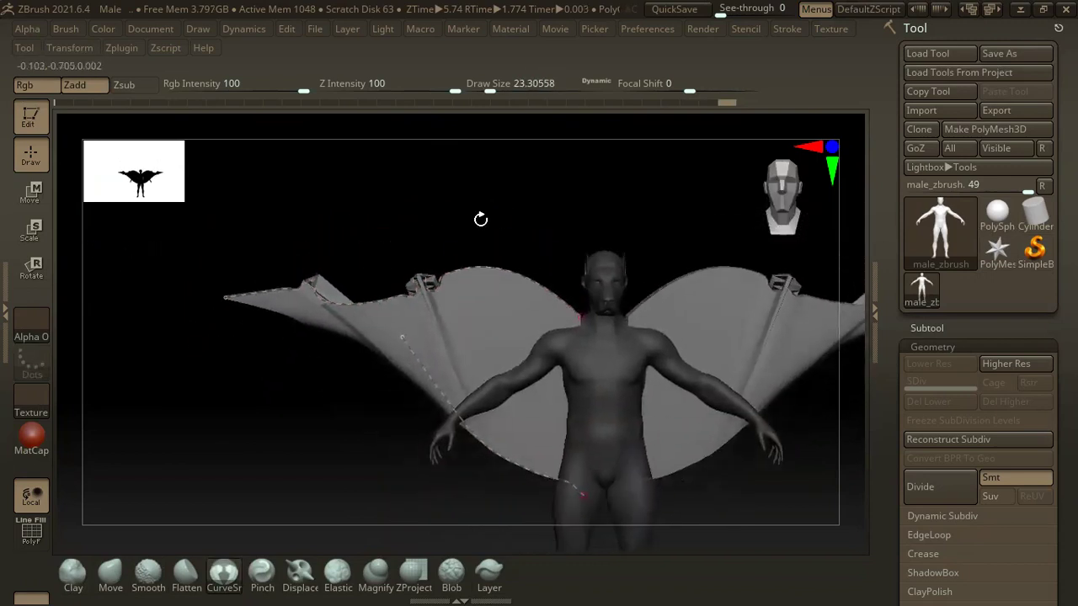
- Pull the wing tips up and outward into a broad arch, then frame the figure frontally
drag(481, 217, 361, 253)
mouse_move(241, 241)
mouse_down()
mouse_move(148, 313)
mouse_move(130, 433)
mouse_move(149, 450)
mouse_up()
drag(458, 270, 509, 280)
right_drag(510, 280, 472, 165)
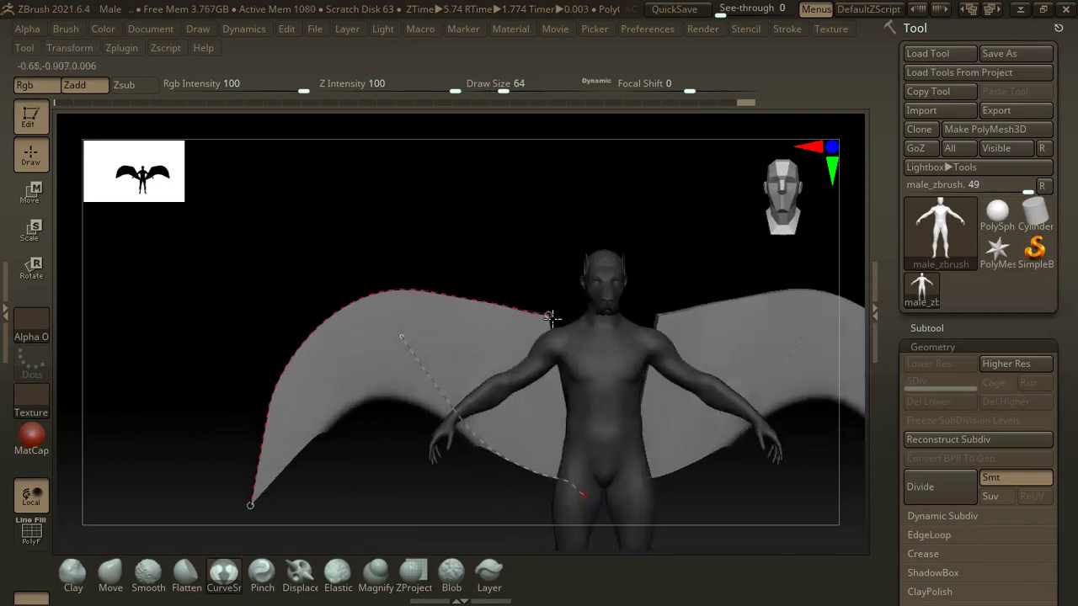
mouse_move(472, 165)
mouse_down()
mouse_move(529, 159)
mouse_move(596, 274)
mouse_up()
mouse_move(530, 385)
ctrl+right_down()
mouse_move(669, 464)
mouse_move(534, 433)
ctrl+right_up()
- Finish the wing curve and switch to the Clay brush
click(539, 455)
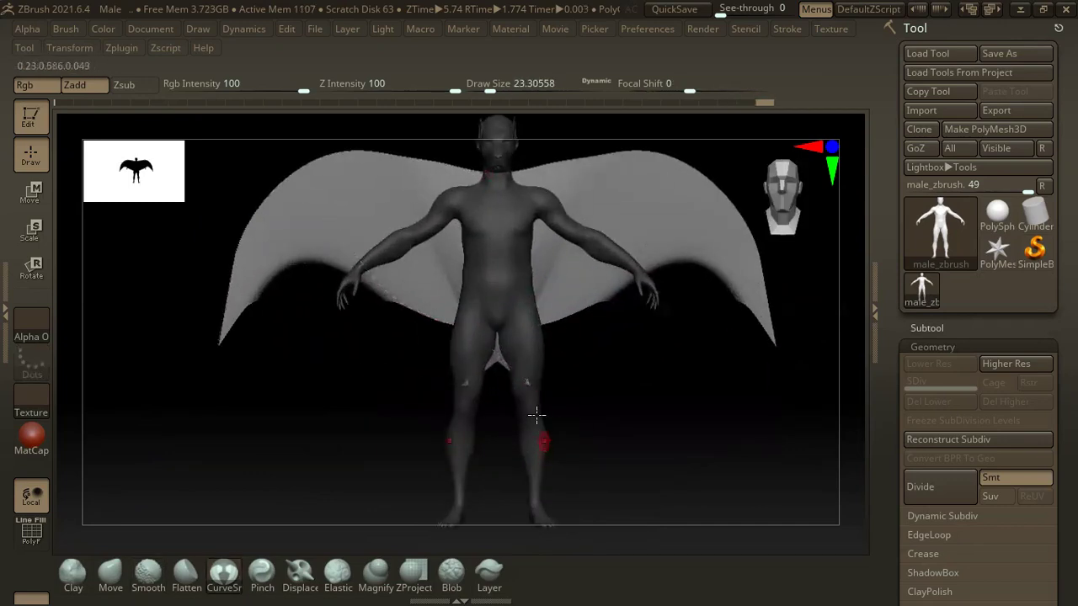
click(74, 572)
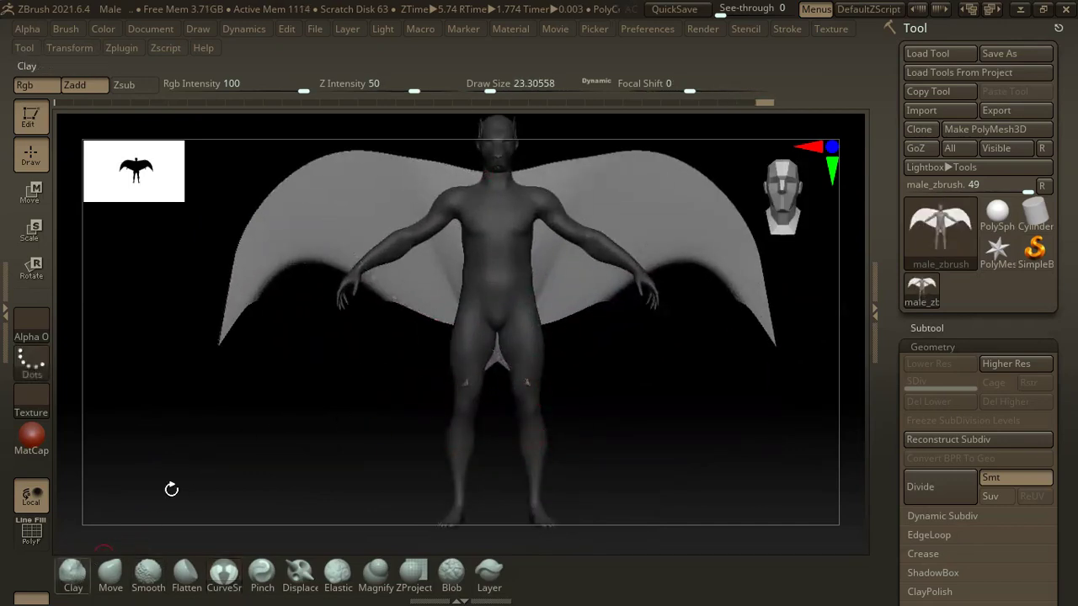
mouse_move(608, 163)
mouse_down()
mouse_move(553, 247)
mouse_move(631, 211)
mouse_up()
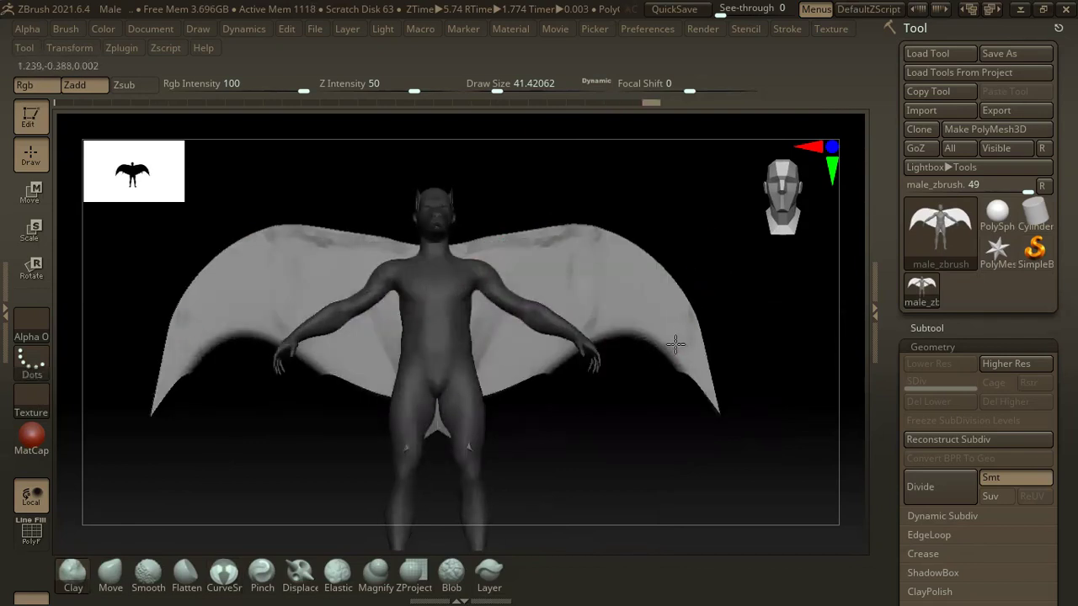
drag(678, 341, 657, 244)
- Raise Draw Size to 70.8, then go to the Preferences menu
key(s)
drag(591, 182, 608, 191)
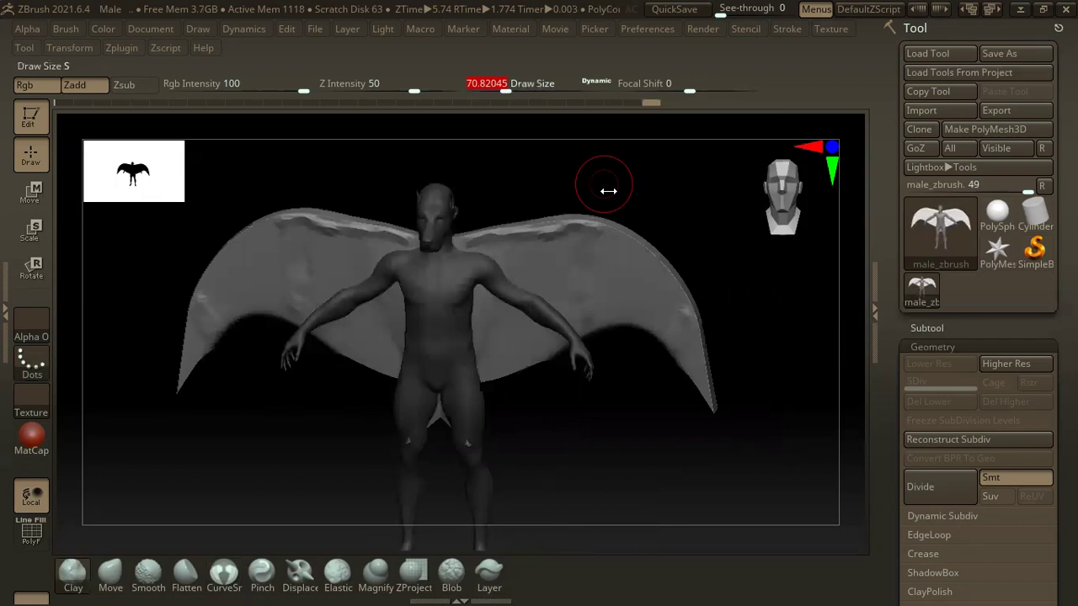
mouse_move(608, 192)
mouse_down()
mouse_move(544, 168)
mouse_move(582, 46)
mouse_up()
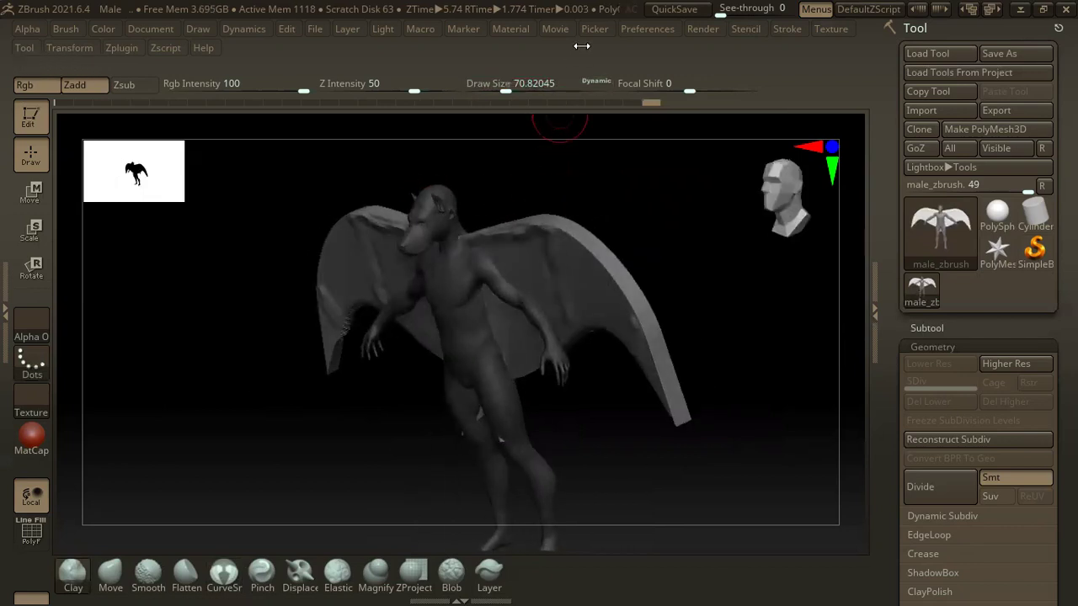
click(647, 29)
- Choose Init ZBrush and confirm with Yes to reset to an empty canvas
click(720, 60)
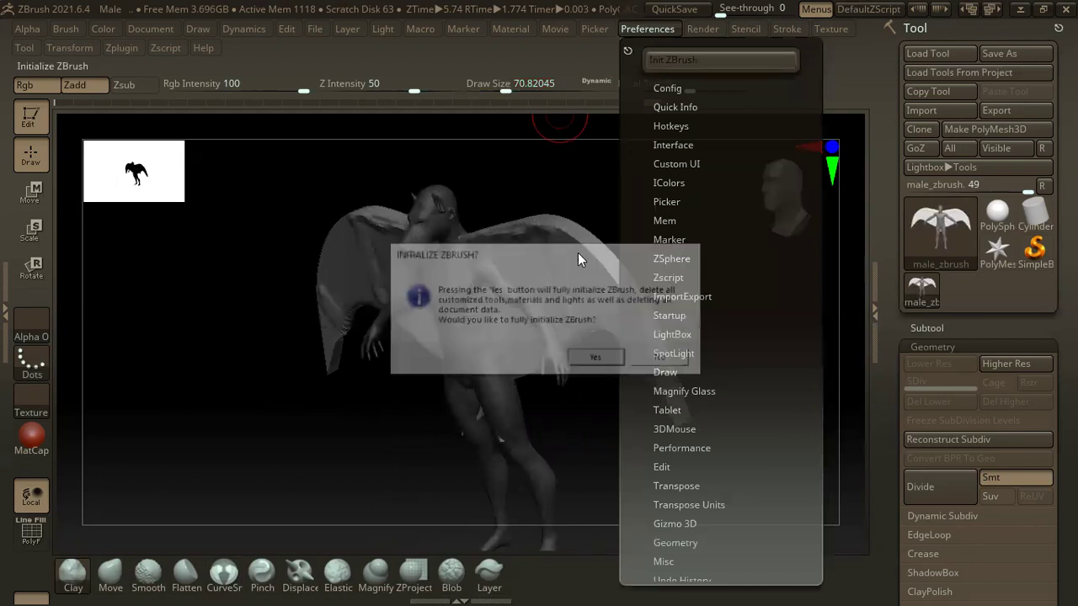
click(599, 362)
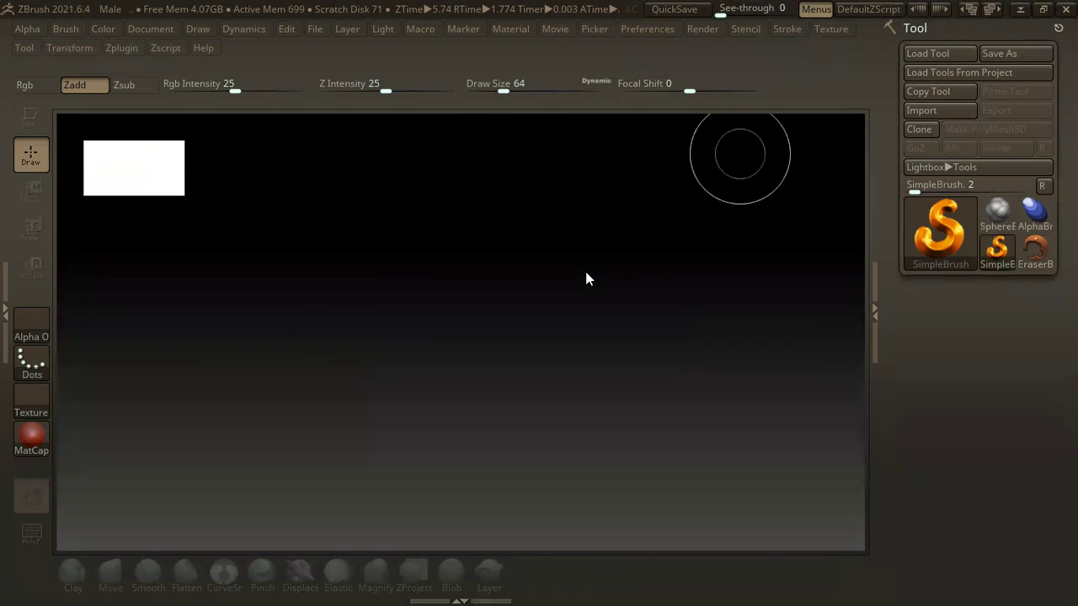
- Cycle the interface layouts to compact_UI_brush_materials and open LightBox
click(992, 9)
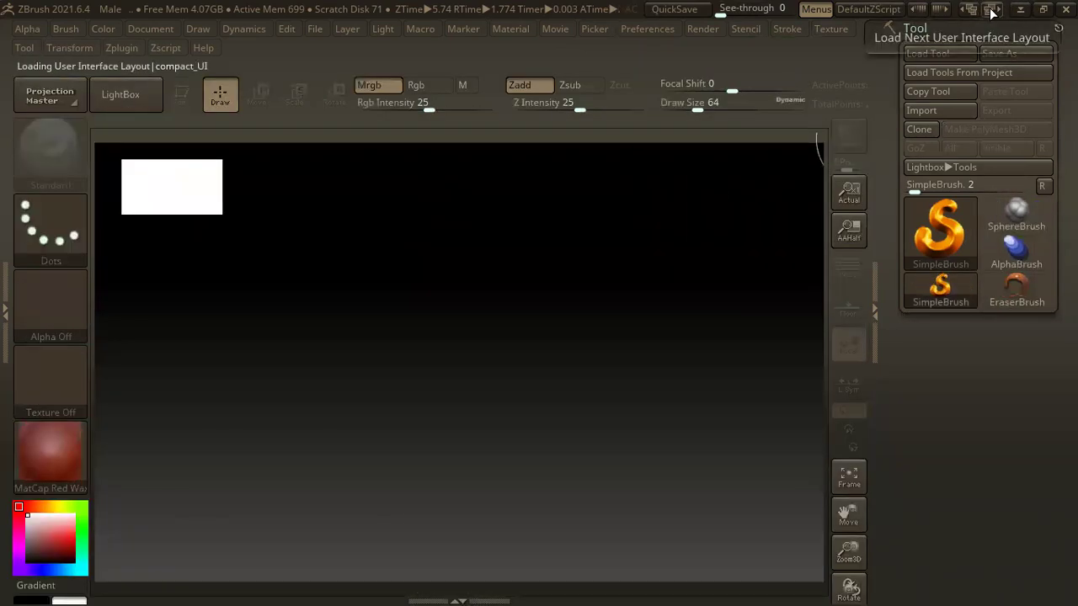
click(992, 10)
click(992, 10)
click(976, 11)
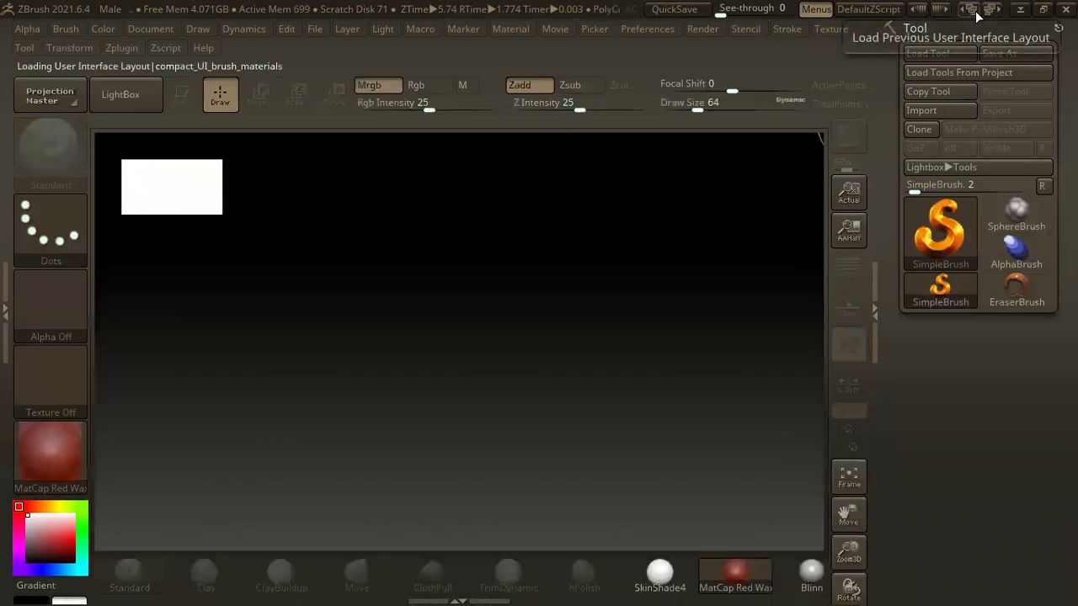
click(976, 10)
click(973, 12)
click(973, 12)
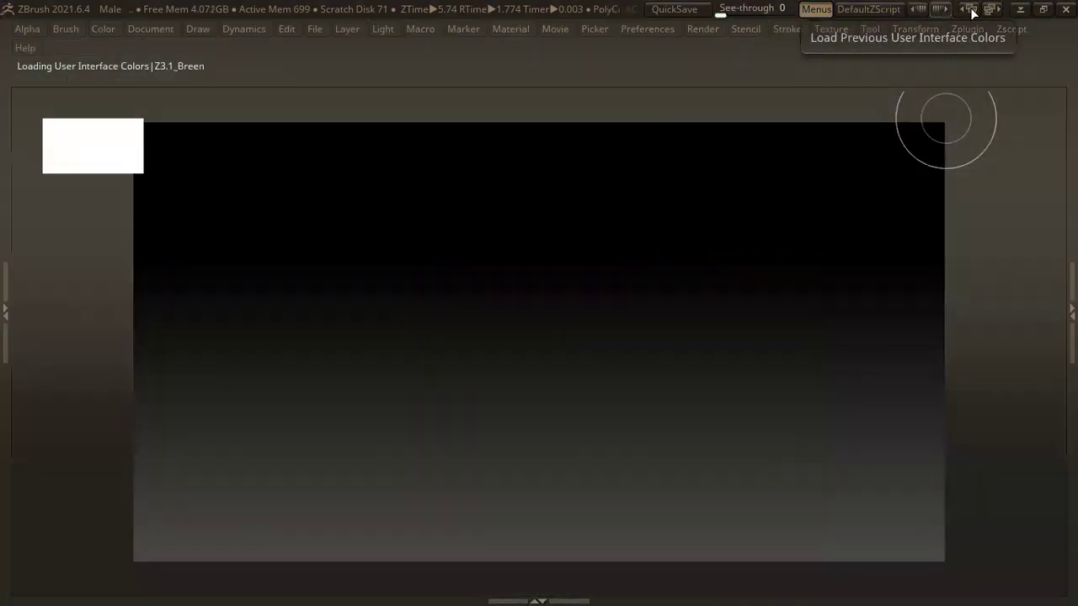
click(992, 9)
click(992, 9)
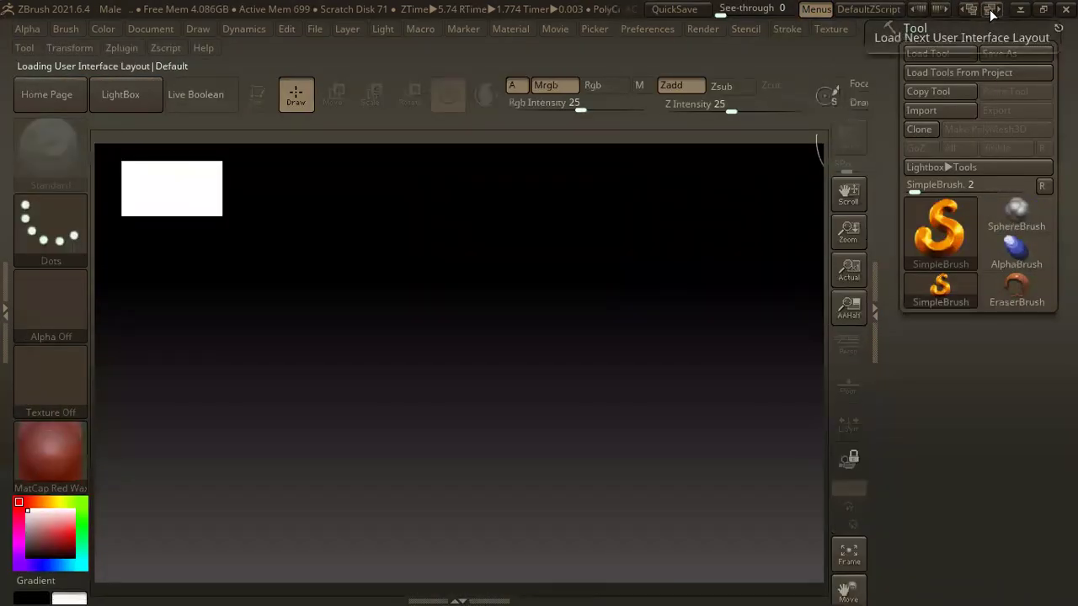
click(966, 12)
click(140, 96)
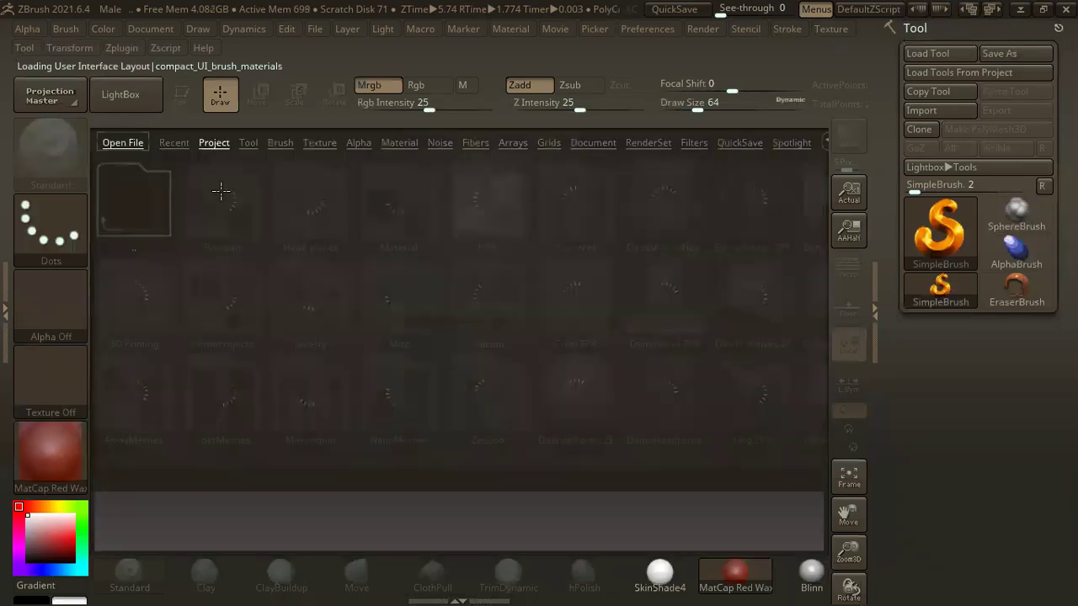
- Scroll the LightBox project thumbnails and open DemoAnimeHead.ZPR
scroll(341, 299, down, 5)
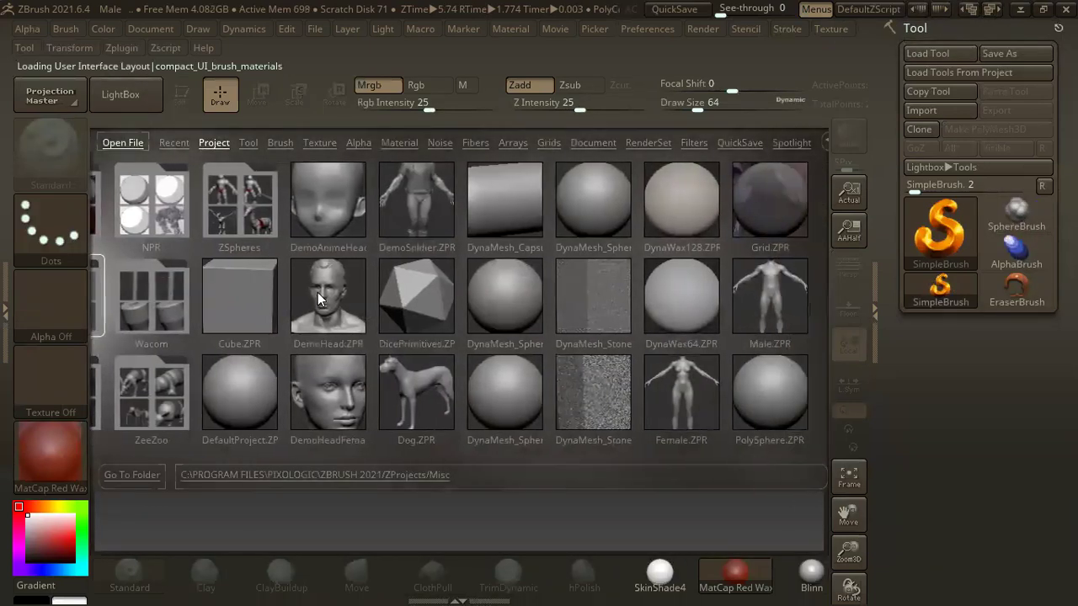
scroll(318, 293, down, 1)
scroll(278, 293, down, 1)
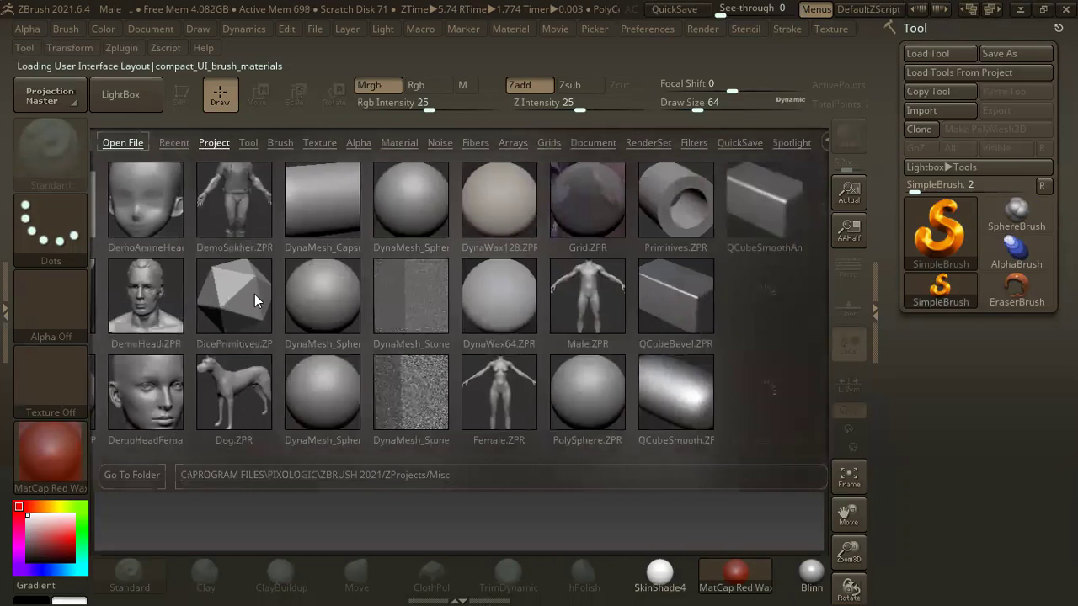
scroll(349, 283, up, 1)
scroll(343, 284, up, 1)
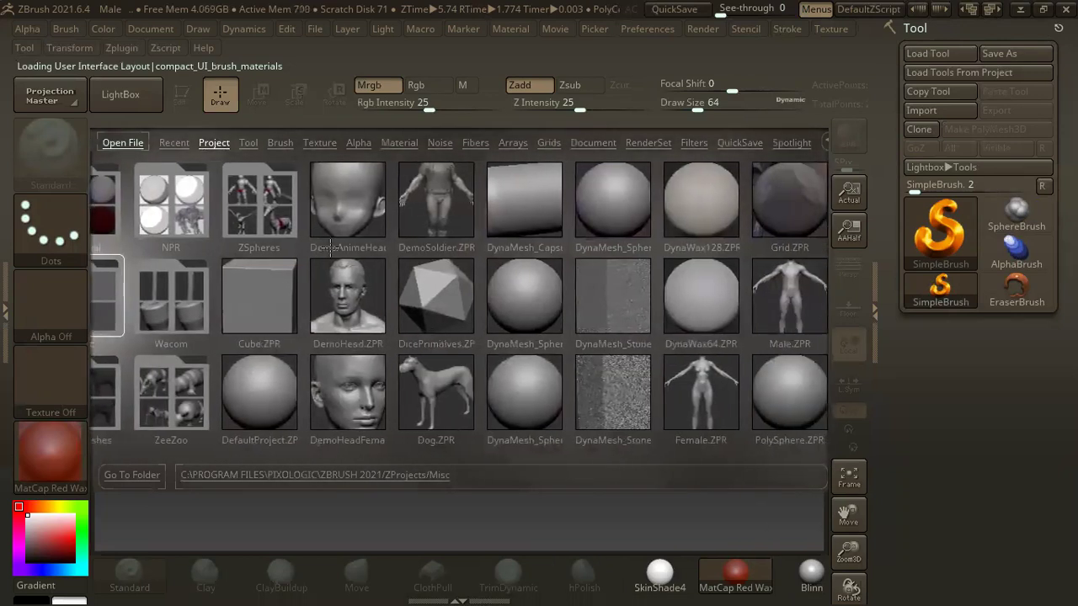
double_click(341, 199)
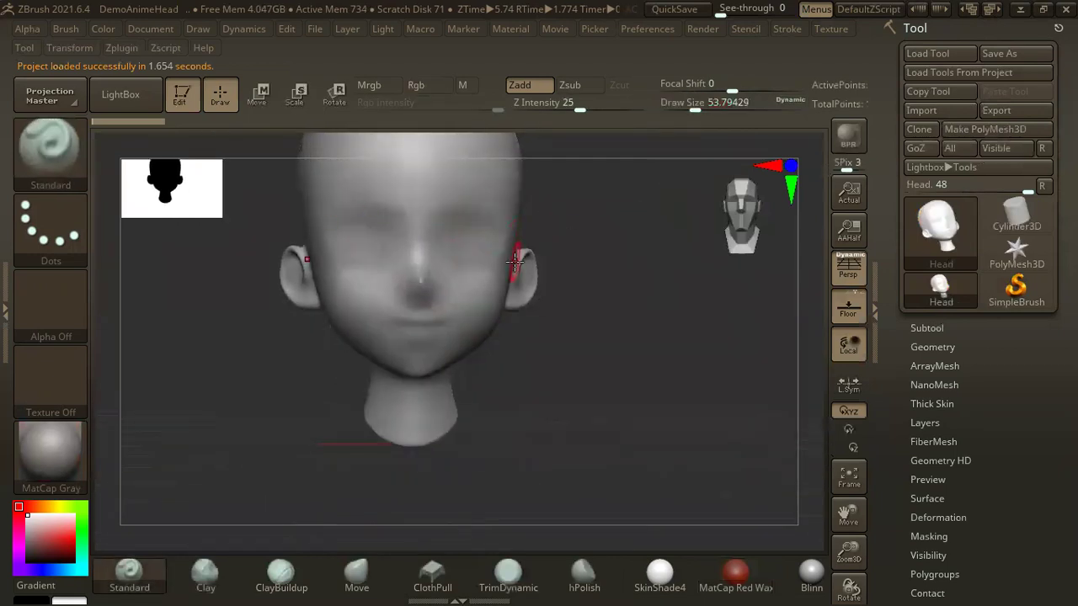
- Orbit the anime head, expand its Subtool list, and bring up the brush palette
mouse_move(508, 337)
mouse_down()
mouse_move(586, 336)
mouse_move(621, 322)
mouse_move(642, 303)
mouse_move(612, 286)
mouse_move(614, 320)
mouse_move(612, 264)
mouse_move(696, 360)
mouse_up()
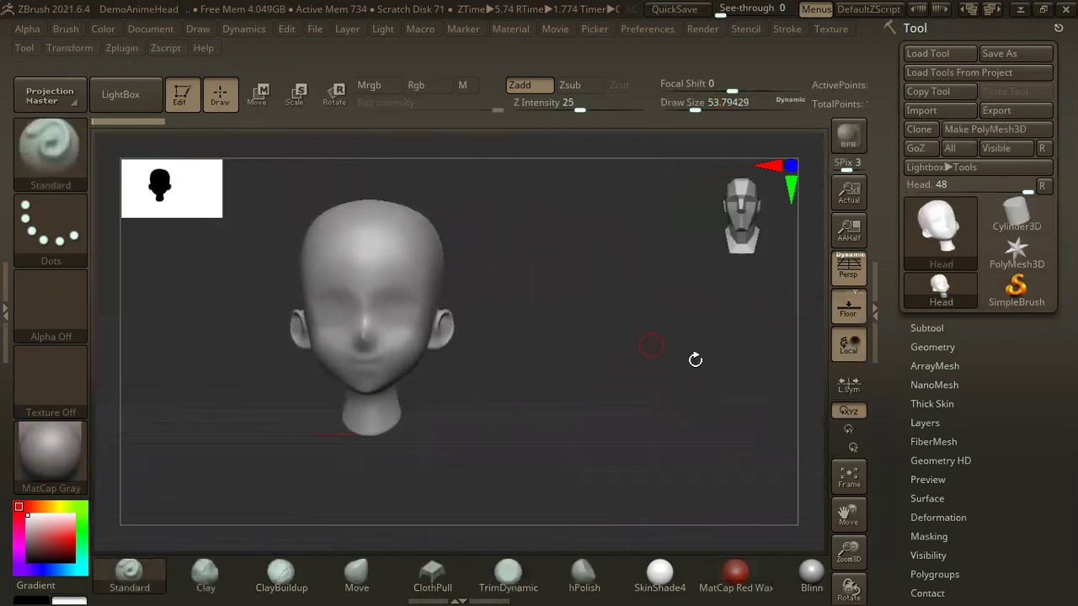
click(945, 333)
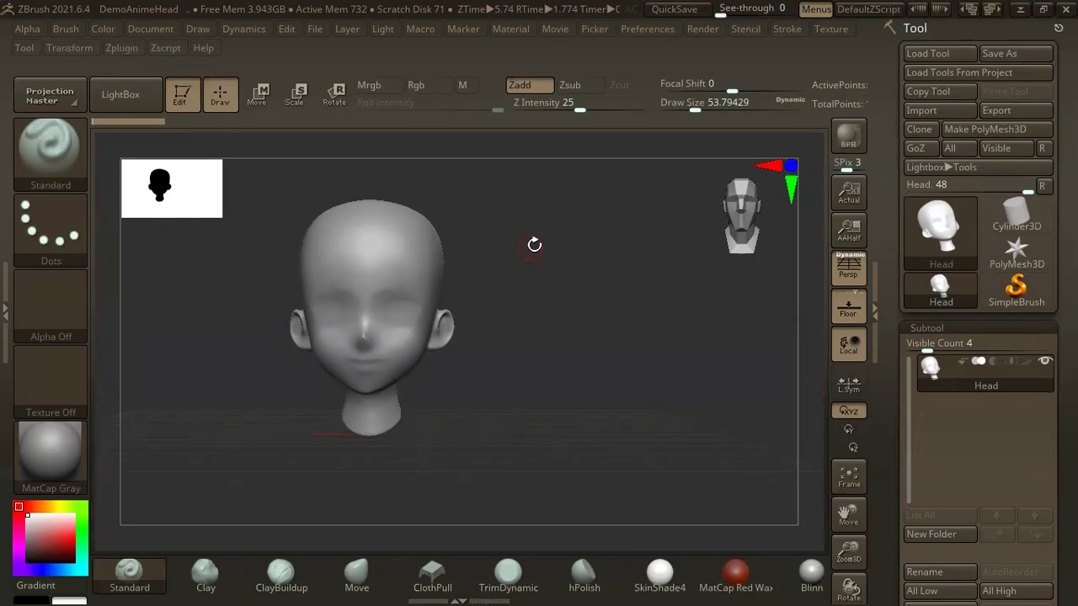
drag(534, 244, 542, 244)
drag(375, 339, 528, 304)
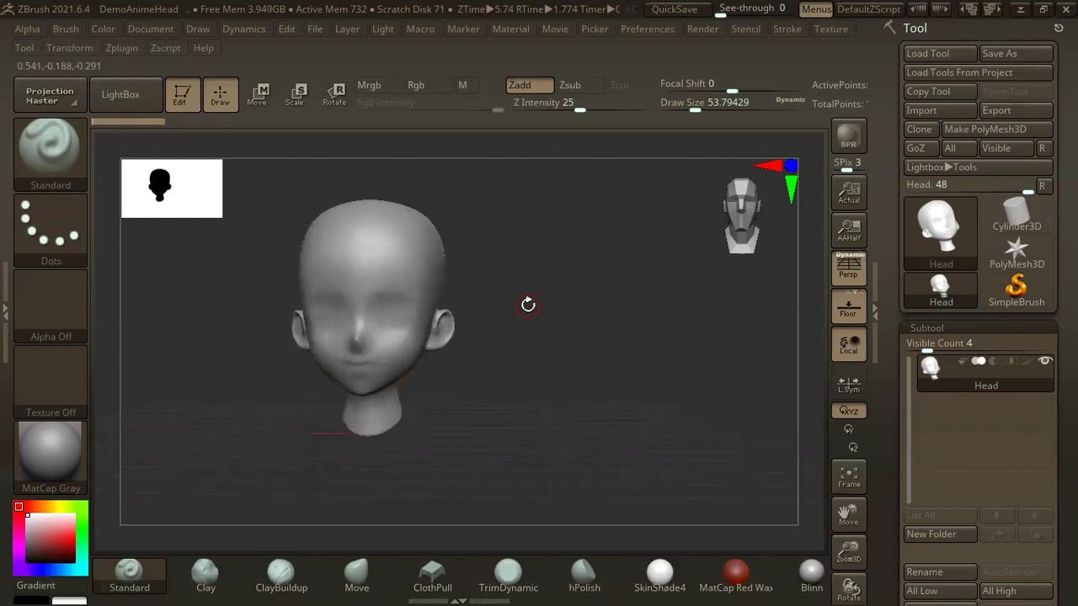
click(50, 145)
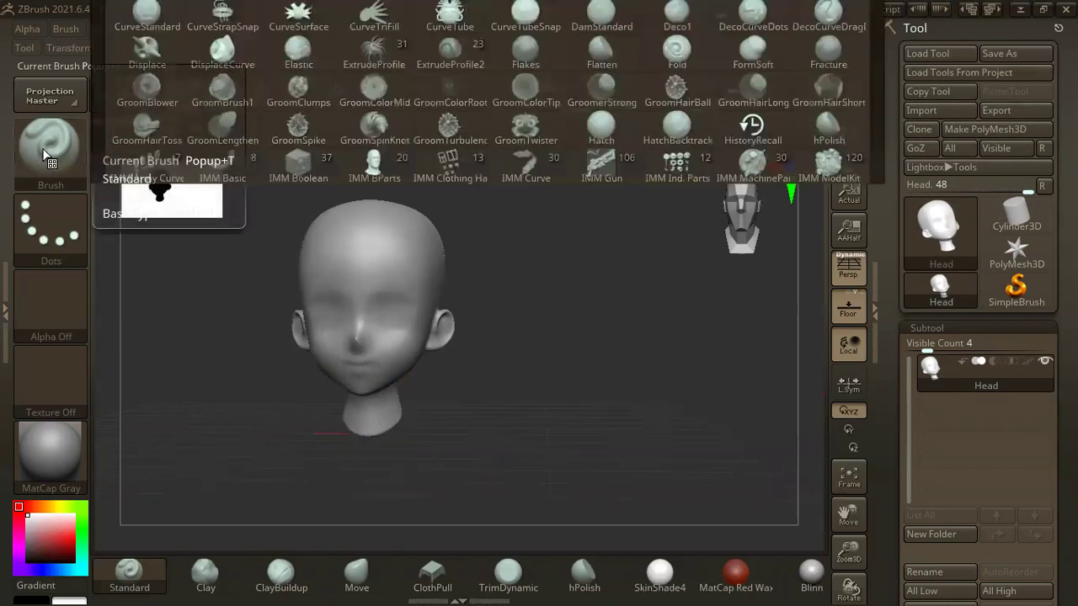
- Pick the Clay brush from the brush palette
click(47, 156)
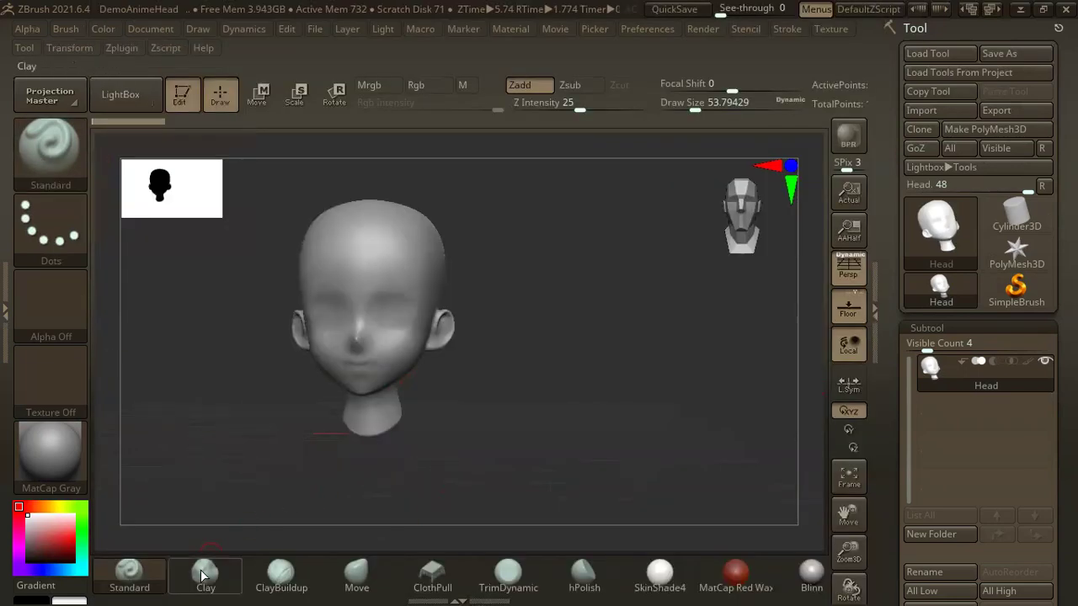
key(shift)
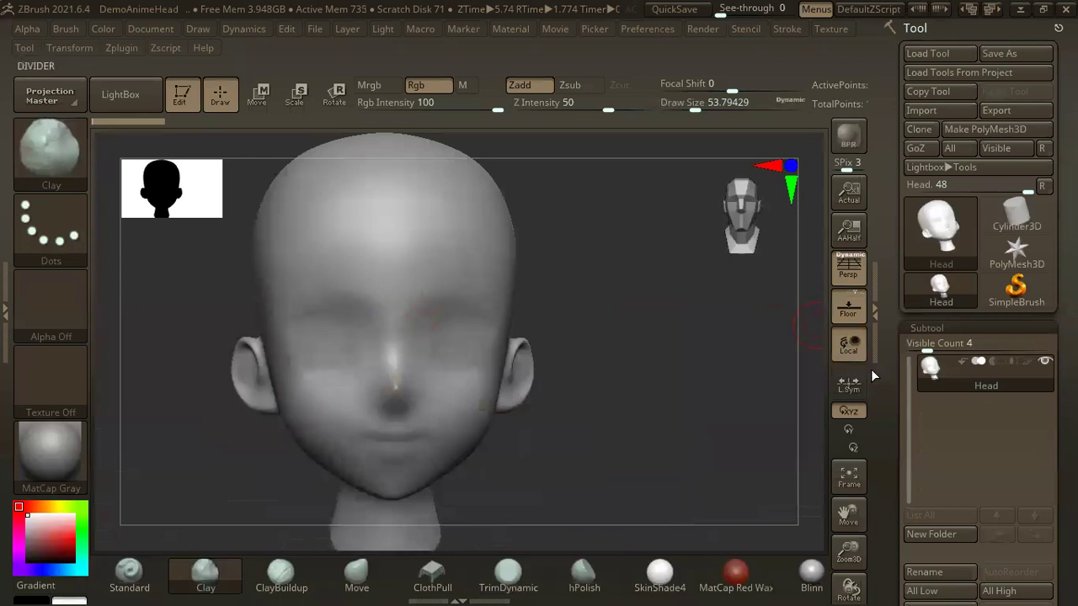
scroll(893, 369, down, 10)
- Set the head's DynaMesh Resolution under Tool > Geometry to 64
click(935, 244)
scroll(983, 368, up, 1)
scroll(970, 313, up, 5)
click(943, 294)
text(64)
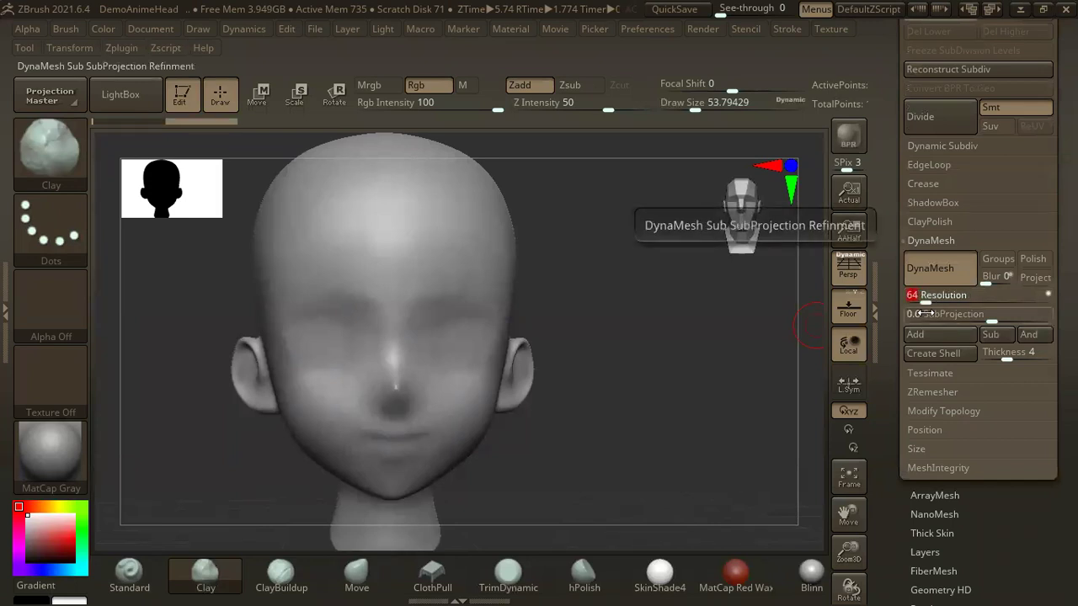
key(Return)
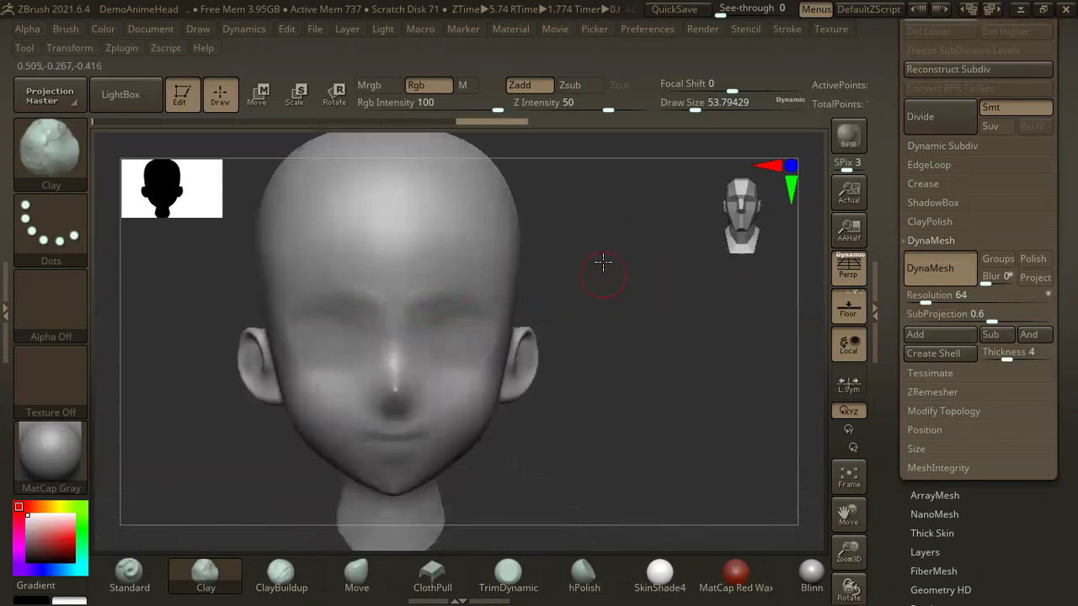
- Remesh the head with DynaMesh at resolution 64
drag(650, 272, 674, 281)
key(space)
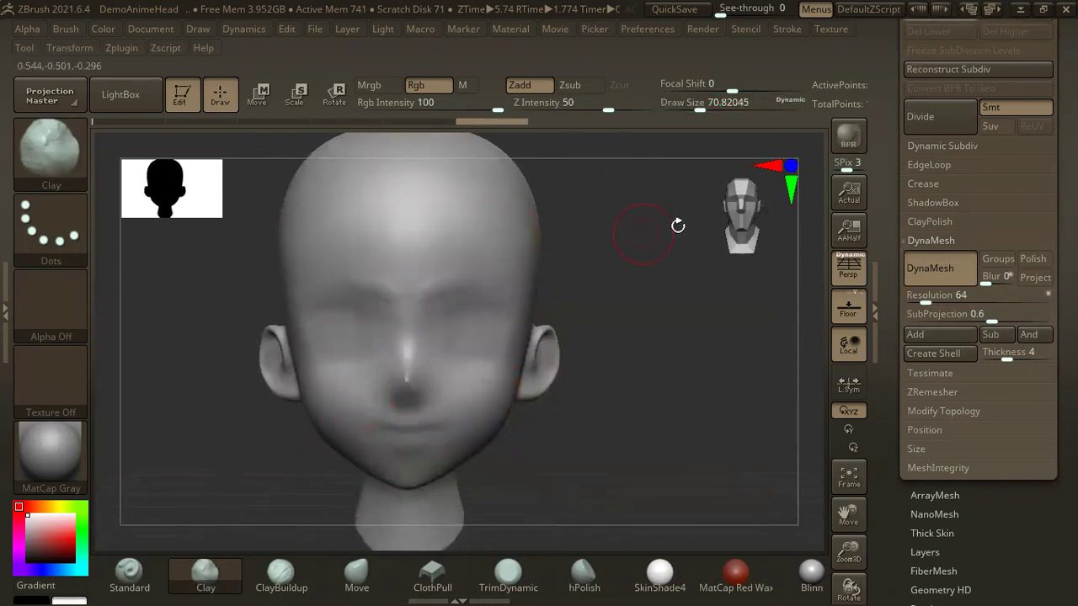
click(964, 68)
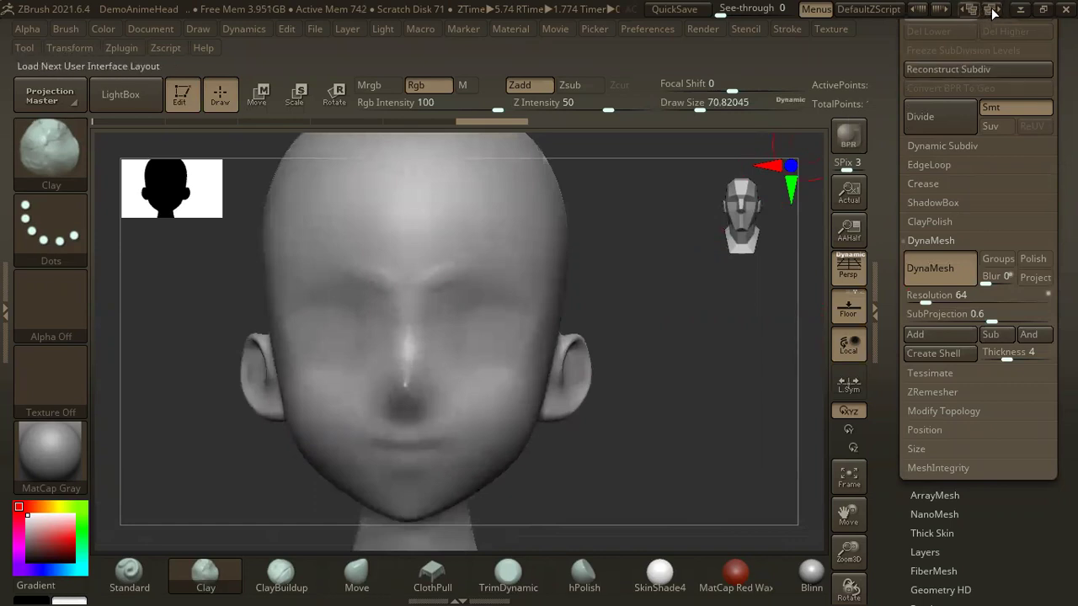
- Sculpt brow ridges and lips with Clay, undoing the bulges around the eyes
mouse_move(497, 252)
mouse_down()
mouse_move(469, 272)
mouse_move(379, 249)
mouse_up()
drag(447, 278, 505, 269)
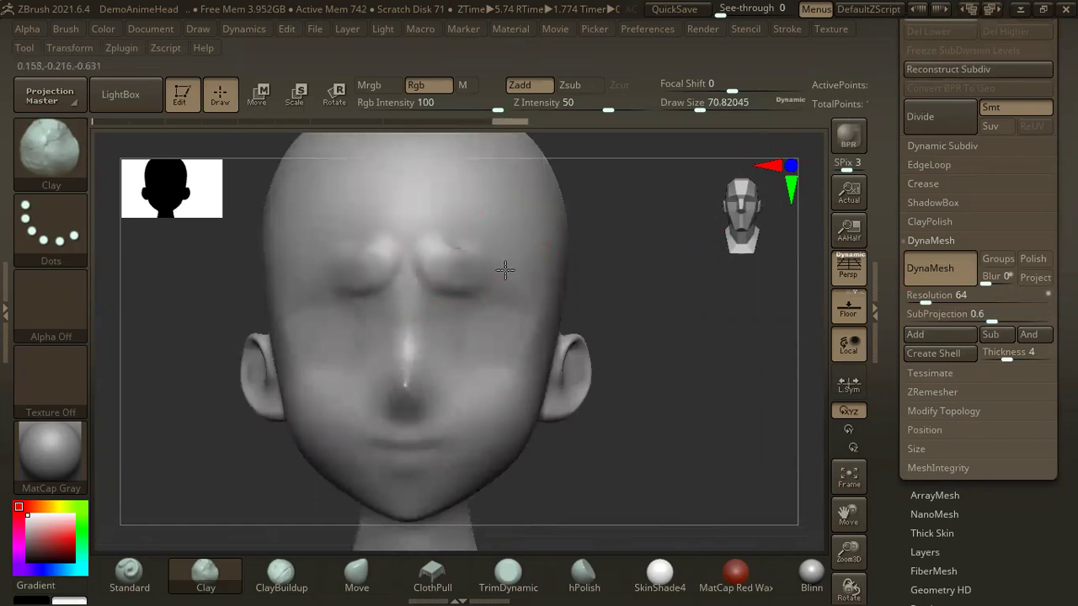
mouse_move(457, 331)
mouse_down()
mouse_move(517, 313)
mouse_move(481, 325)
mouse_move(488, 344)
mouse_move(488, 330)
mouse_up()
key(ctrl+z)
key(ctrl+z)
key(ctrl+z)
key(ctrl+z)
mouse_move(413, 453)
mouse_down()
mouse_move(421, 433)
mouse_move(429, 459)
mouse_move(440, 436)
mouse_up()
- Apply BasicMaterial to the head and sculpt the lips further
key(m)
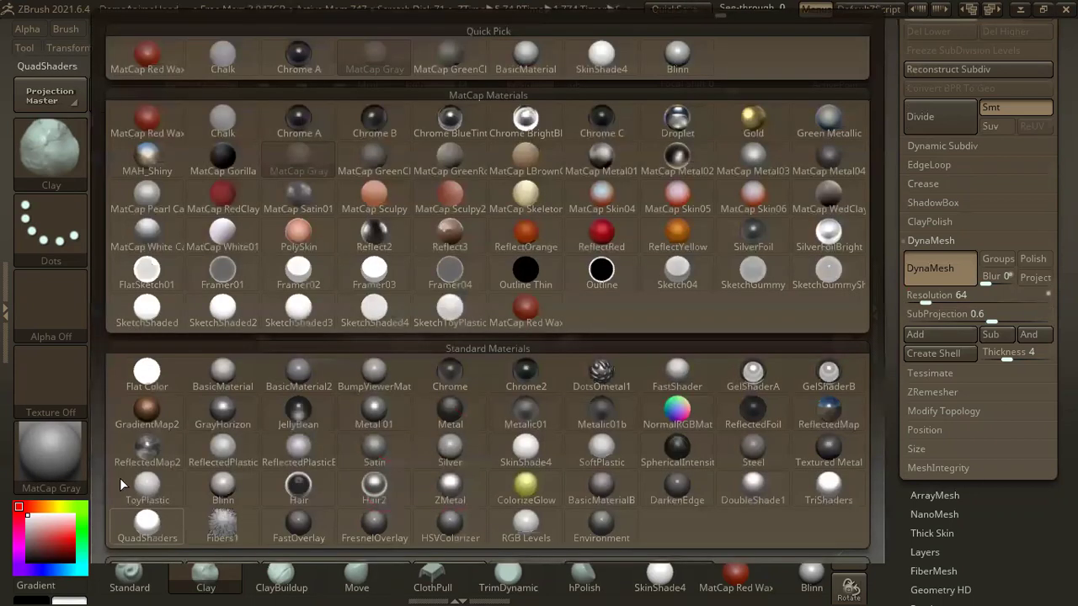
click(226, 374)
drag(421, 445, 406, 456)
- Smooth the surface around the nose and turn the head to a front view
drag(60, 530, 27, 536)
drag(498, 464, 406, 334)
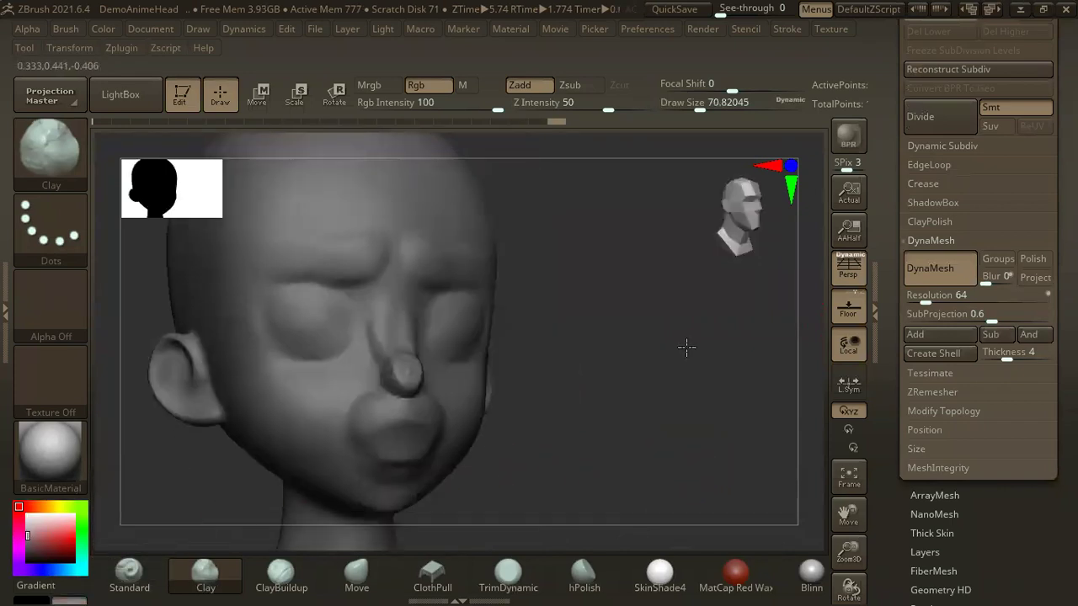
drag(613, 378, 442, 308)
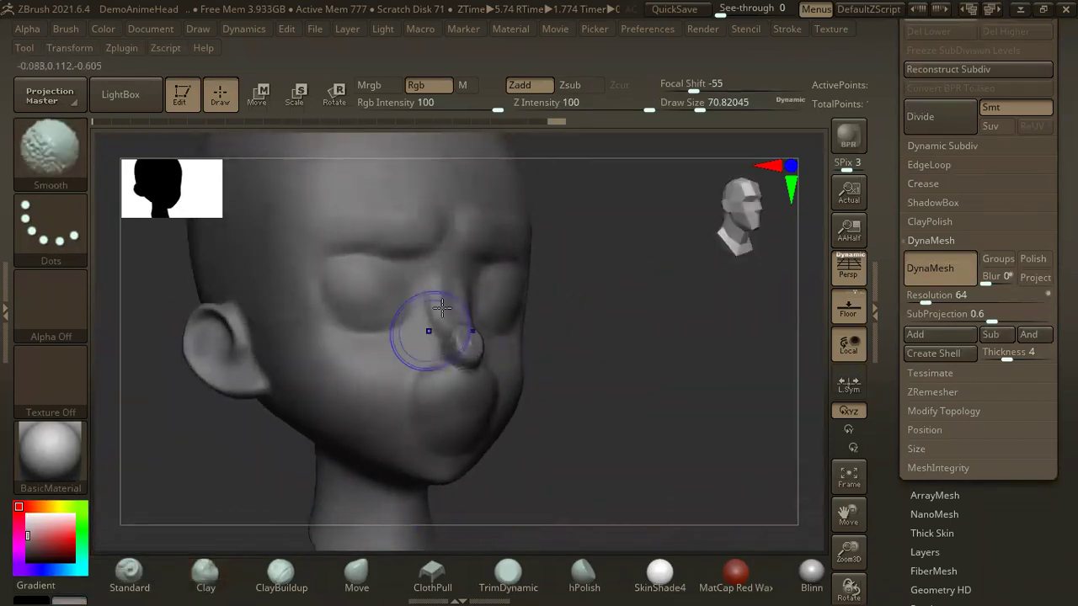
key(shift)
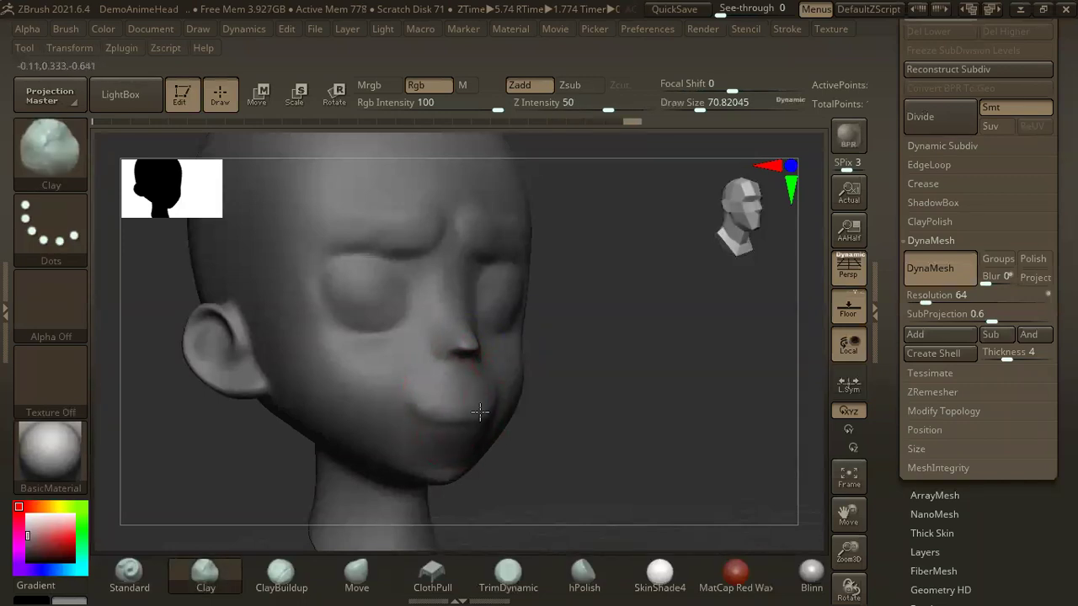
mouse_move(570, 410)
mouse_down()
mouse_move(607, 421)
mouse_move(446, 432)
mouse_move(464, 428)
mouse_move(461, 439)
mouse_up()
mouse_move(491, 450)
right_down()
mouse_move(356, 450)
mouse_move(486, 316)
right_up()
- Build up the bridge of the nose and smooth around the right eye
drag(461, 334, 458, 285)
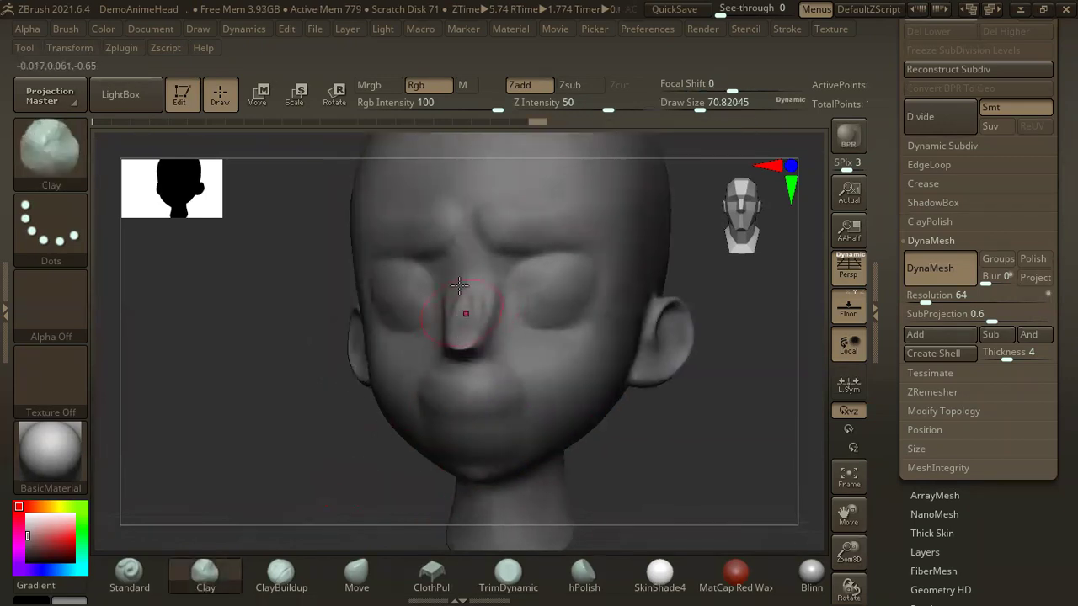
mouse_move(468, 348)
right_down()
mouse_move(573, 247)
mouse_move(550, 282)
right_up()
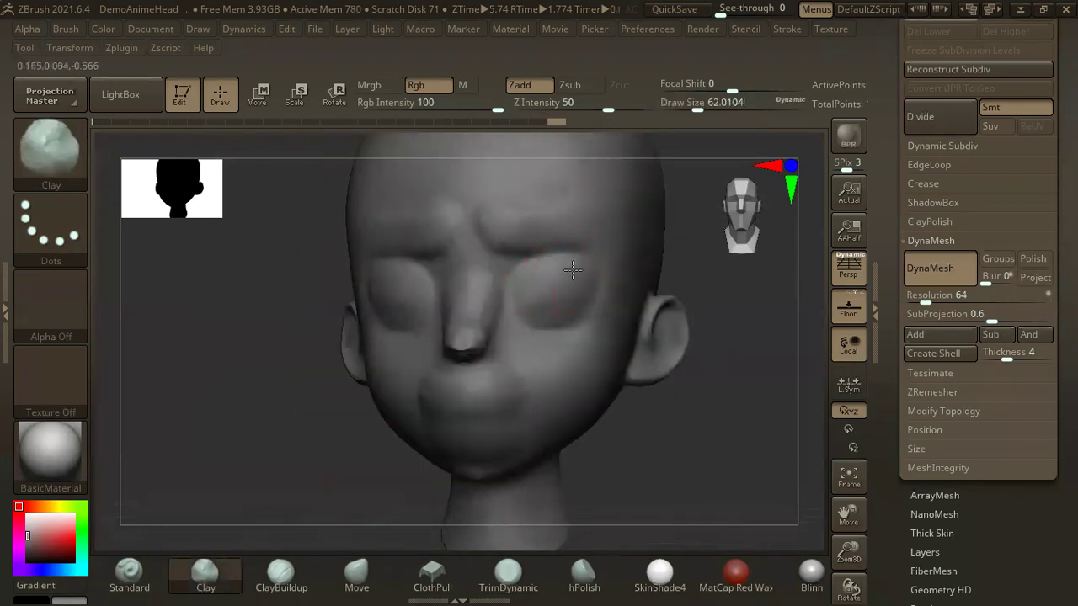
mouse_move(524, 286)
shift+mouse_down()
mouse_move(589, 270)
mouse_move(614, 241)
shift+mouse_up()
mouse_move(710, 216)
right_down()
mouse_move(739, 275)
mouse_move(638, 365)
mouse_move(645, 241)
right_up()
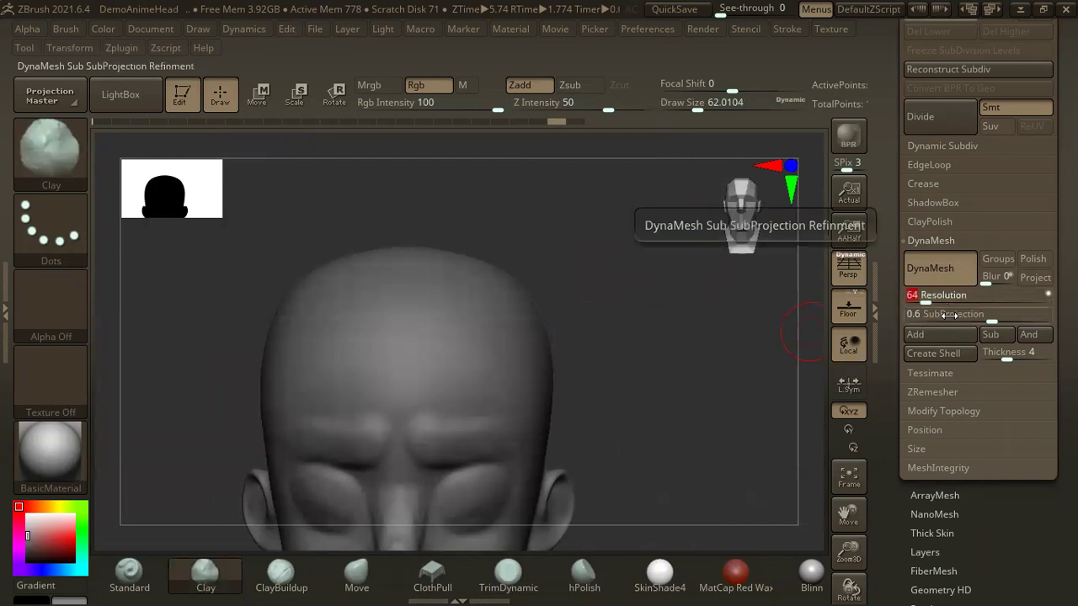
- Remesh at DynaMesh resolution 32 and carve both eye sockets into deeper, rounder recesses
text(32)
mouse_move(563, 387)
right_down()
mouse_move(640, 231)
mouse_move(555, 251)
mouse_move(662, 222)
mouse_move(630, 234)
right_up()
right_click(640, 231)
key(s)
right_click(482, 270)
mouse_move(482, 249)
mouse_down()
mouse_move(459, 249)
mouse_move(505, 269)
mouse_up()
mouse_move(290, 253)
mouse_down()
mouse_move(489, 253)
mouse_move(621, 204)
mouse_move(670, 244)
mouse_up()
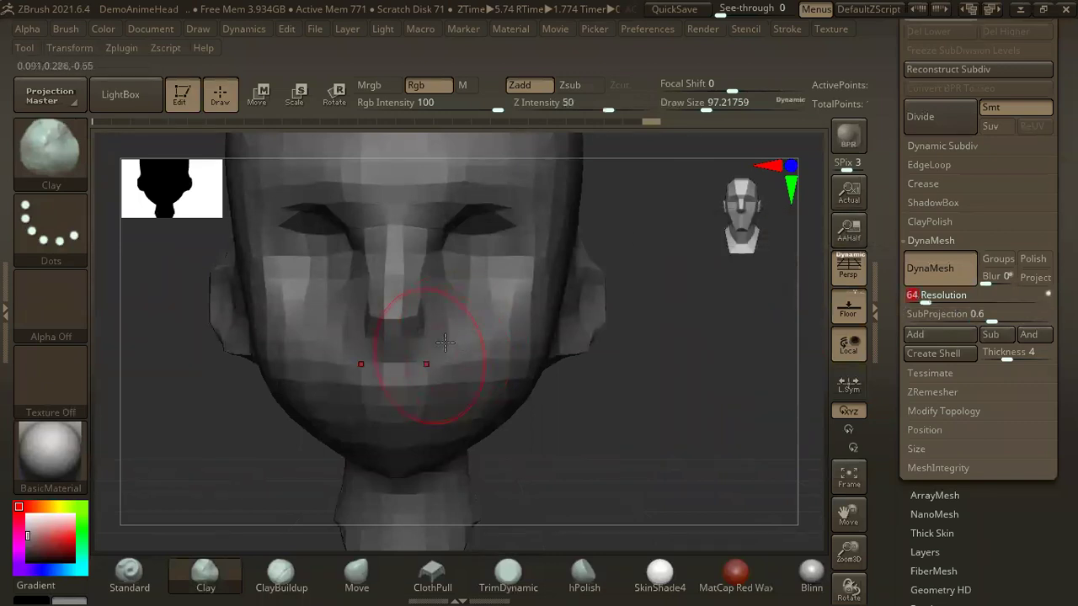
mouse_move(514, 244)
mouse_down()
mouse_move(489, 260)
mouse_move(487, 250)
mouse_up()
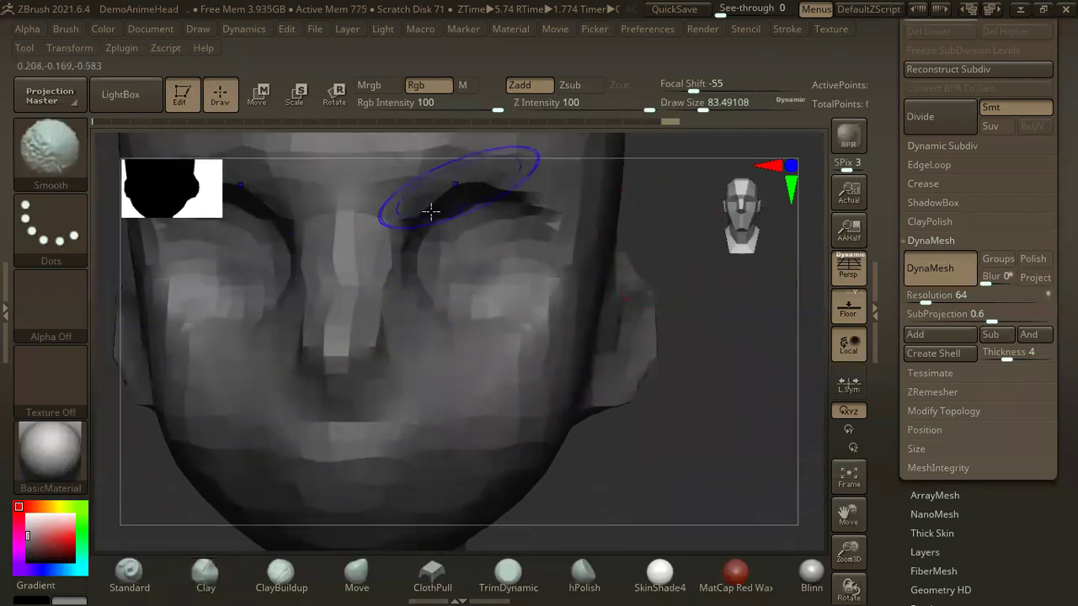
- Hide the mesh outside the face area and turn off the floor grid
alt+drag(432, 212, 669, 253)
key(space)
mouse_move(772, 359)
mouse_down()
mouse_move(761, 237)
mouse_move(645, 315)
mouse_move(739, 332)
mouse_up()
key(ctrl+shift)
mouse_move(245, 224)
ctrl+shift+mouse_down()
mouse_move(433, 383)
mouse_move(631, 322)
mouse_move(628, 298)
ctrl+shift+mouse_up()
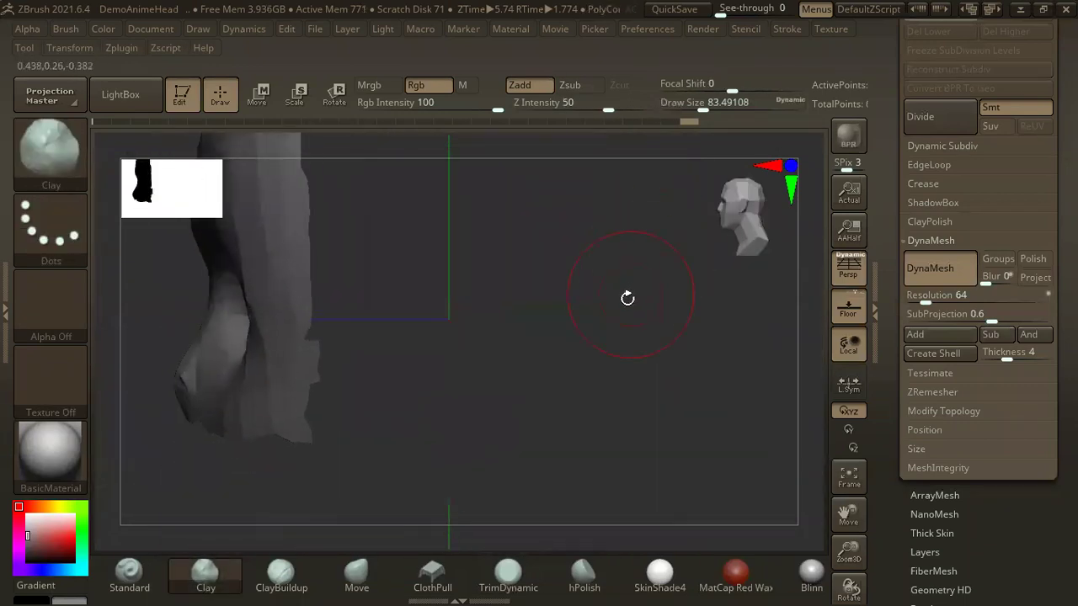
click(857, 315)
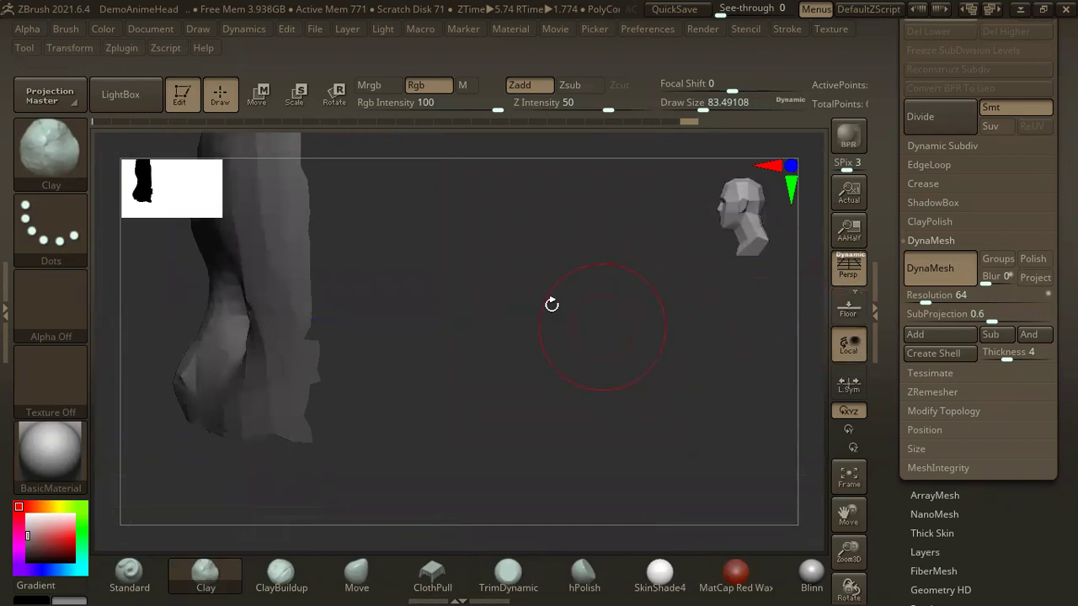
mouse_move(585, 300)
shift+mouse_down()
mouse_move(666, 281)
mouse_move(610, 378)
mouse_move(724, 299)
mouse_move(562, 319)
mouse_move(656, 243)
mouse_move(426, 346)
shift+mouse_up()
key(space)
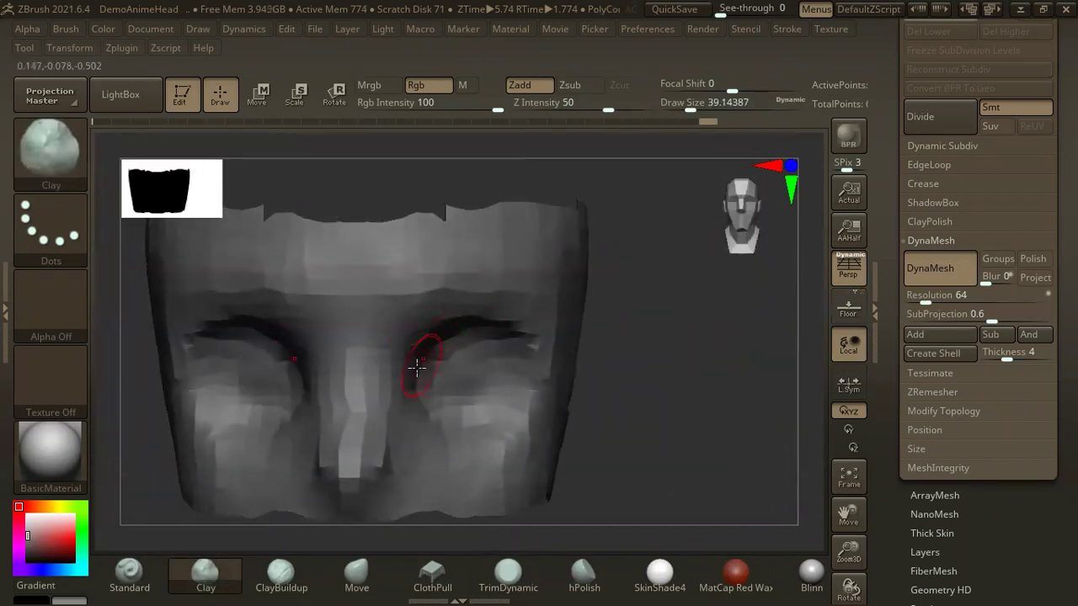
drag(690, 269, 695, 311)
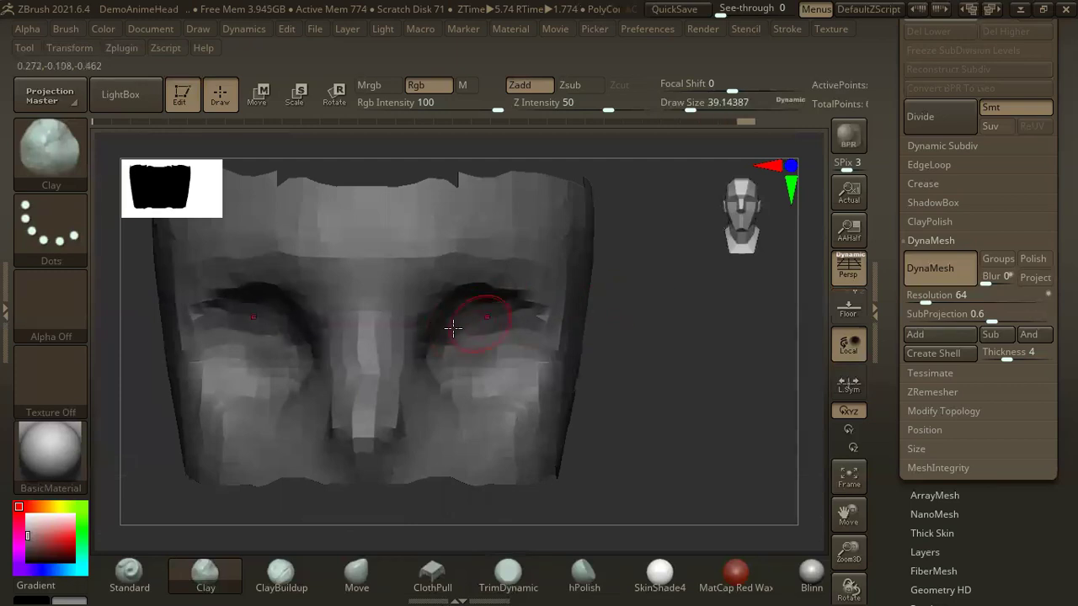
- Carve creases under both upper eyelids and build up the cheek below the eye
mouse_move(453, 337)
mouse_down()
mouse_move(529, 341)
mouse_move(488, 347)
mouse_move(519, 337)
mouse_up()
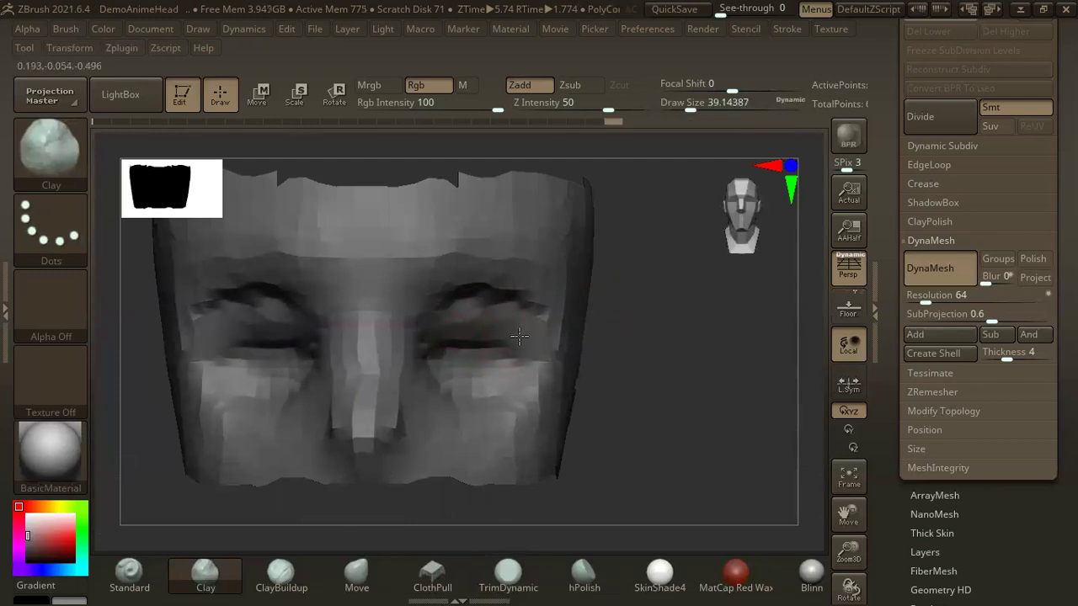
mouse_move(432, 341)
mouse_down()
mouse_move(446, 320)
mouse_move(504, 315)
mouse_up()
mouse_move(453, 355)
mouse_down()
mouse_move(497, 348)
mouse_move(531, 364)
mouse_up()
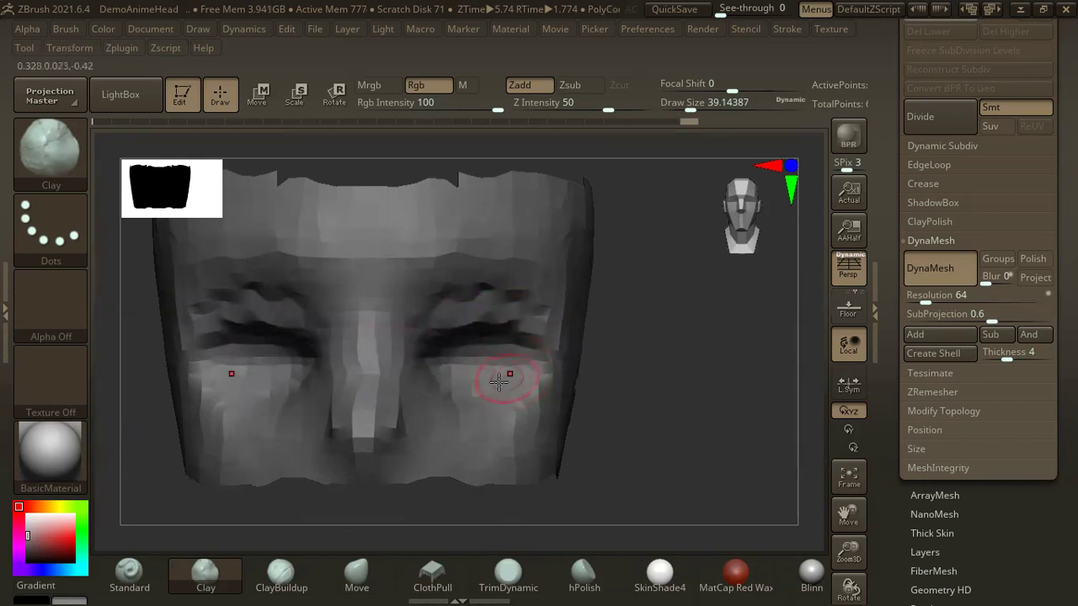
mouse_move(511, 391)
mouse_down()
mouse_move(525, 378)
mouse_move(500, 382)
mouse_move(525, 402)
mouse_up()
mouse_move(612, 388)
alt+mouse_down()
mouse_move(636, 312)
mouse_move(676, 329)
alt+mouse_up()
mouse_move(676, 368)
mouse_down()
mouse_move(680, 294)
mouse_move(664, 213)
mouse_move(669, 267)
mouse_move(639, 224)
mouse_move(648, 203)
mouse_move(693, 267)
mouse_move(667, 210)
mouse_move(686, 413)
mouse_move(636, 204)
mouse_move(645, 282)
mouse_move(440, 335)
mouse_up()
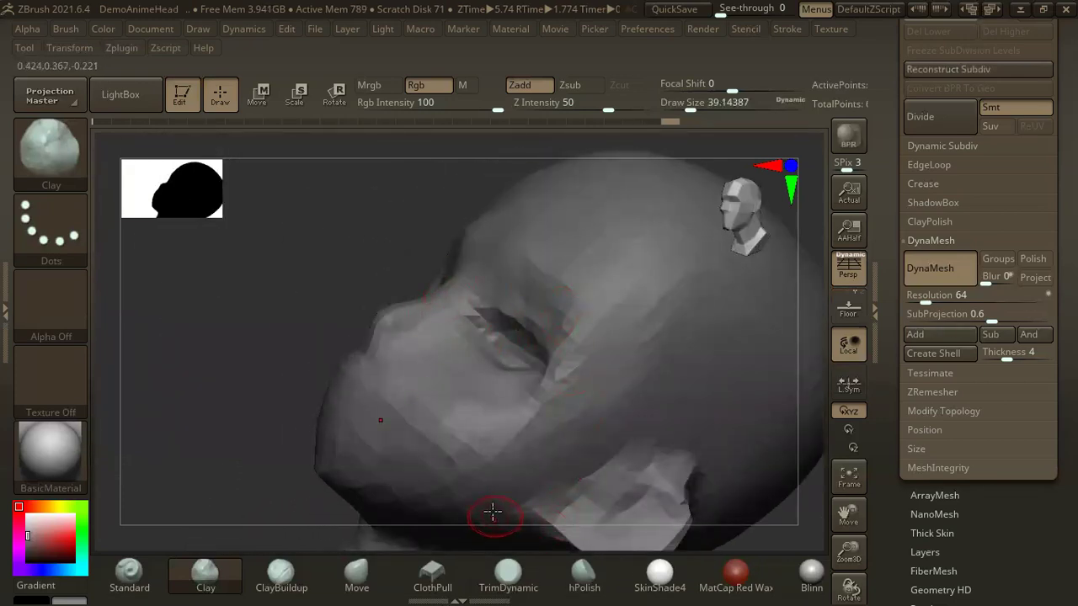
- With the Move brush and smoothing, reshape the nose tip and surrounding cheek and mouth area
click(373, 587)
mouse_move(211, 354)
mouse_down()
mouse_move(245, 234)
mouse_move(551, 227)
mouse_up()
key(space)
drag(489, 341, 537, 308)
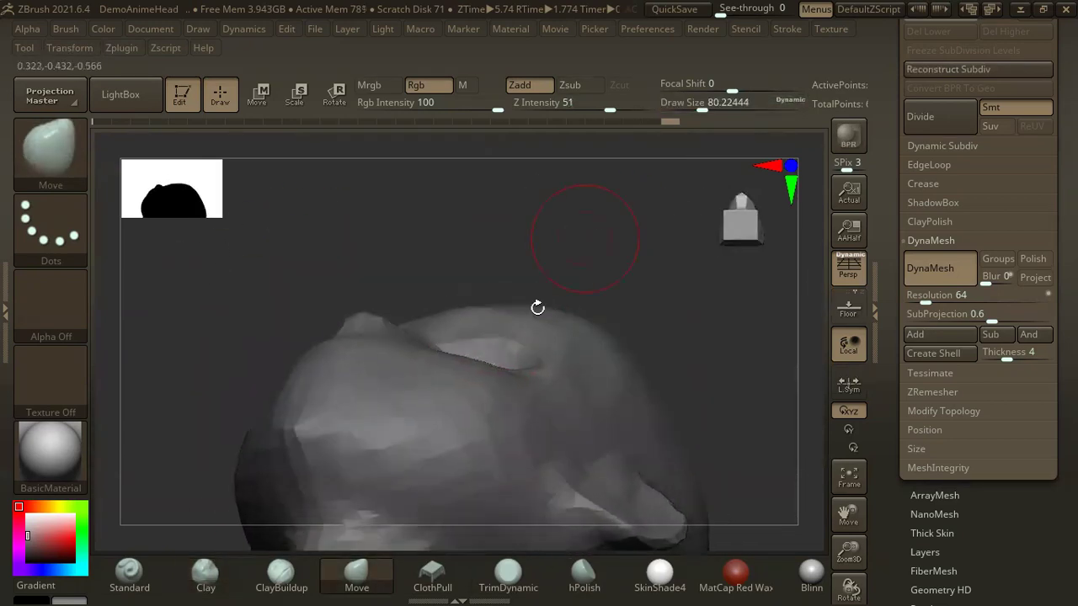
mouse_move(605, 200)
mouse_down()
mouse_move(578, 356)
mouse_move(520, 341)
mouse_up()
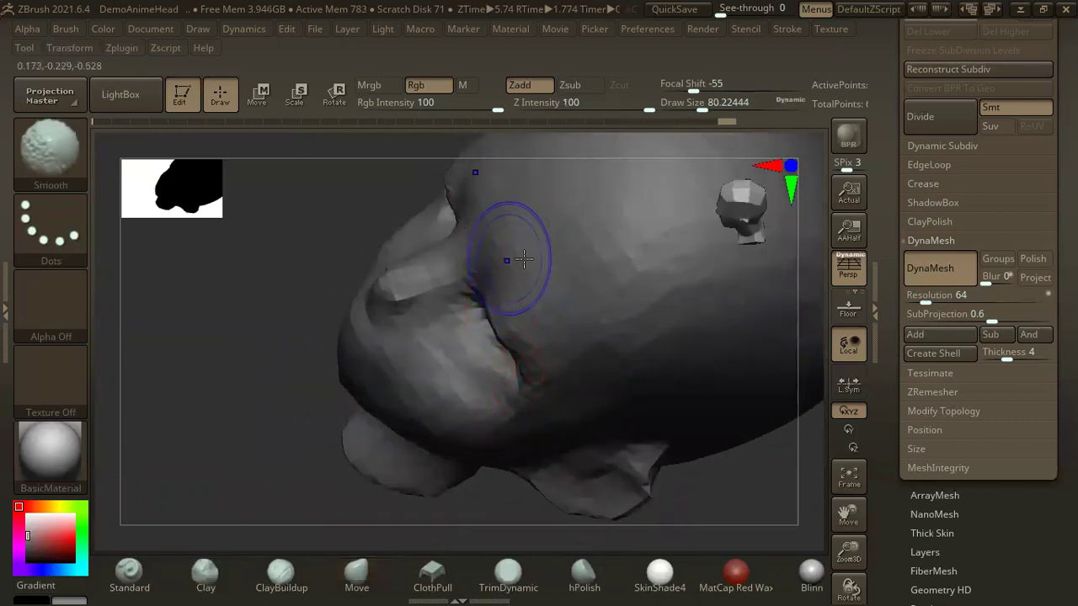
drag(480, 506, 479, 364)
mouse_move(428, 247)
mouse_down()
mouse_move(493, 373)
mouse_move(453, 202)
mouse_up()
key(shift)
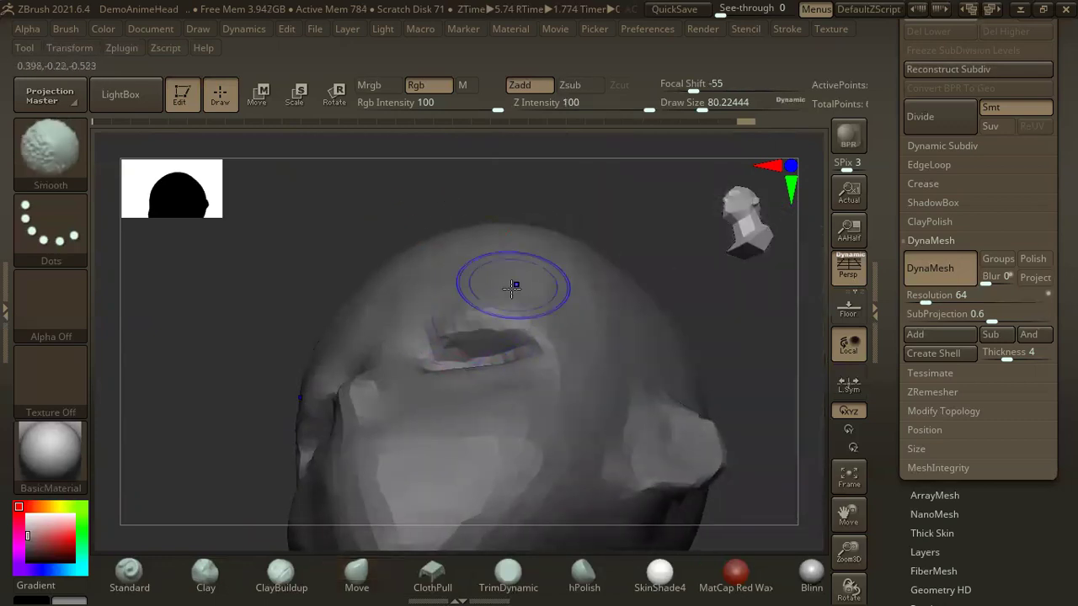
drag(513, 288, 673, 260)
scroll(898, 269, up, 2)
scroll(898, 269, up, 4)
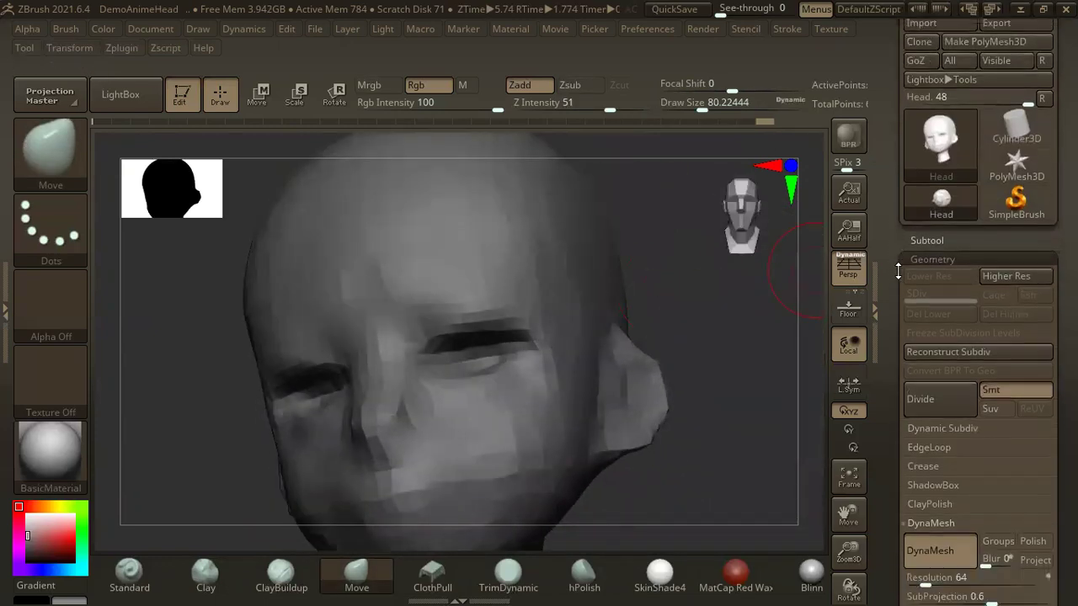
- Append a Sphere3D from 3D Meshes and make PM3D_Sphere3D1 the active subtool
click(931, 243)
scroll(920, 176, down, 5)
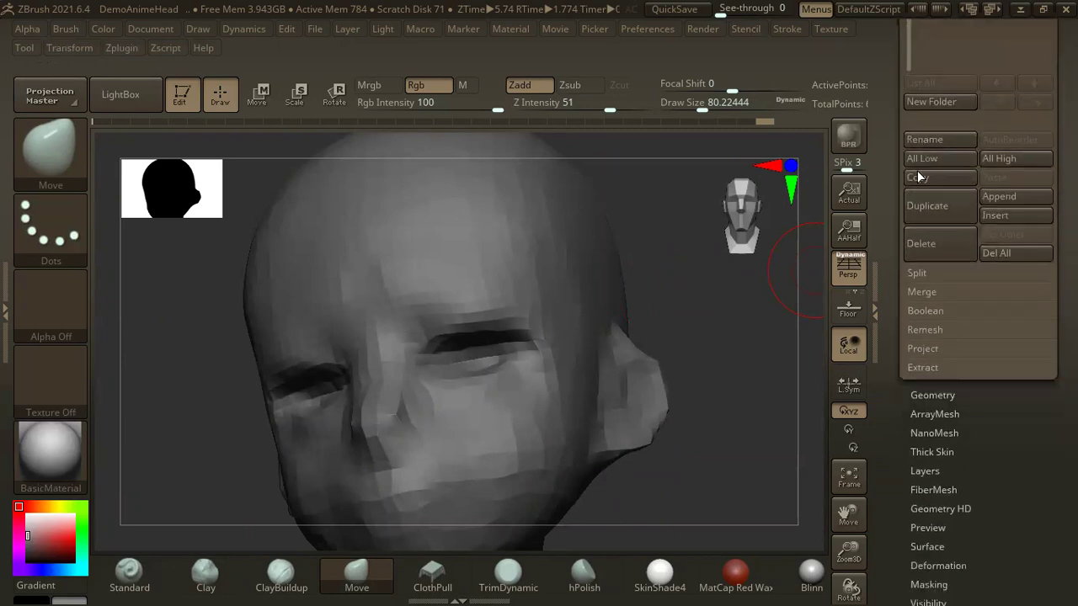
click(1016, 197)
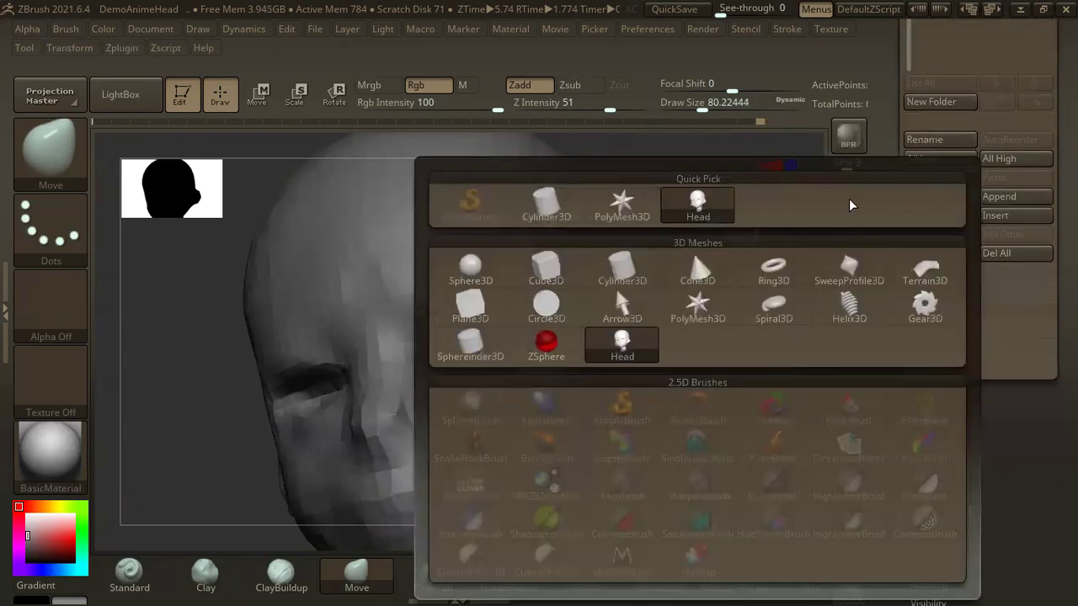
click(470, 263)
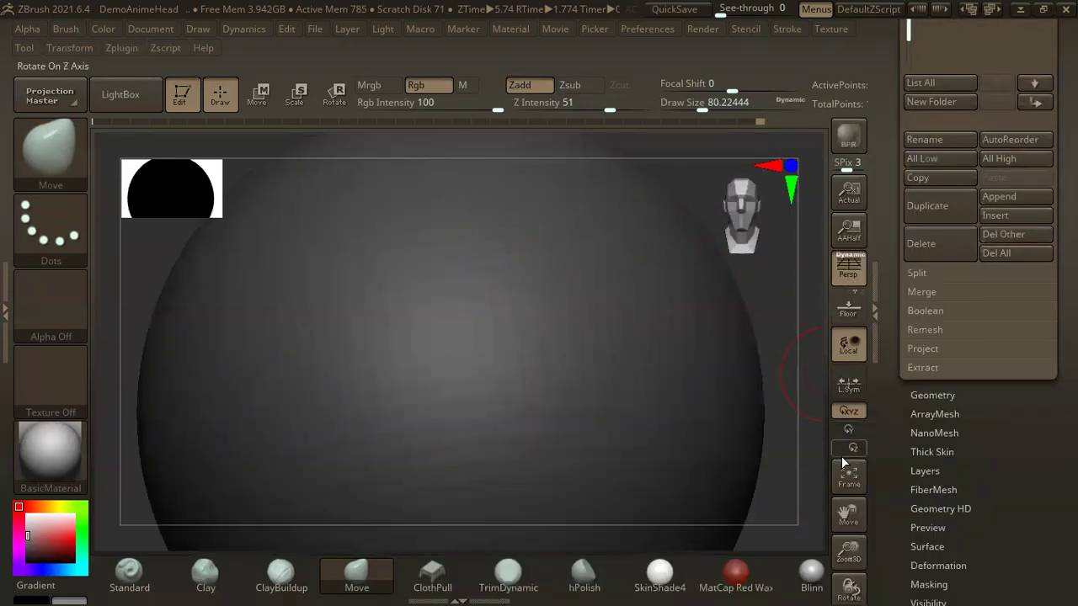
alt+drag(792, 379, 696, 253)
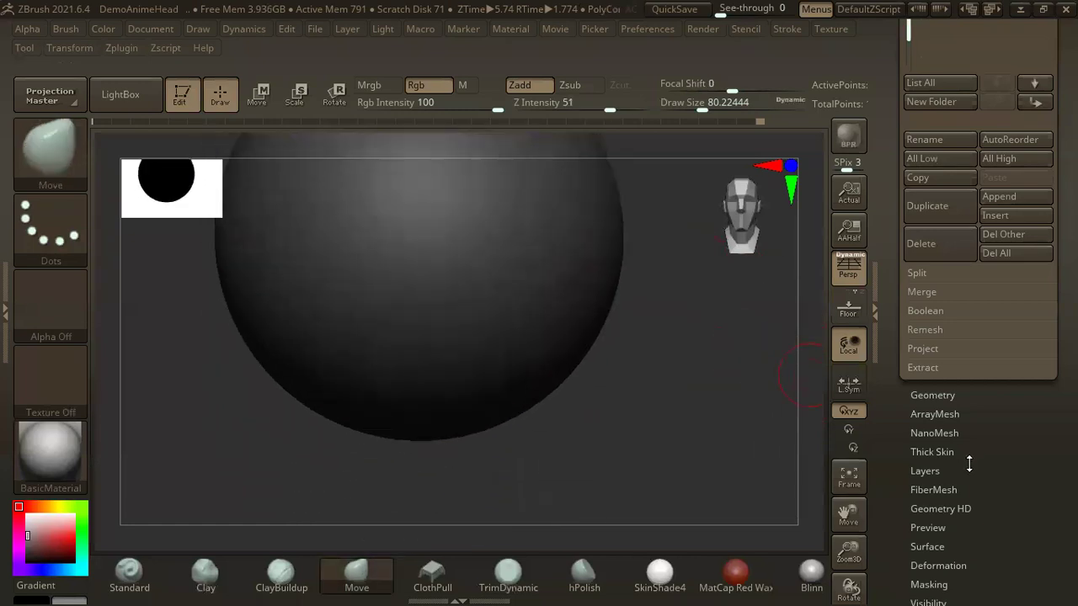
scroll(969, 464, down, 3)
click(948, 382)
scroll(958, 384, down, 5)
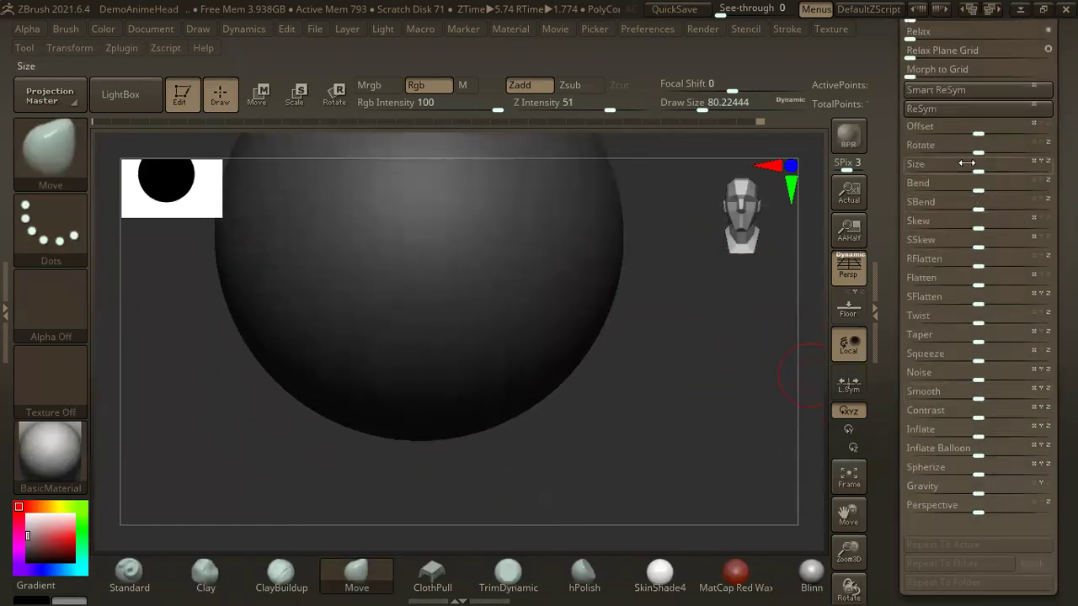
alt+click(596, 241)
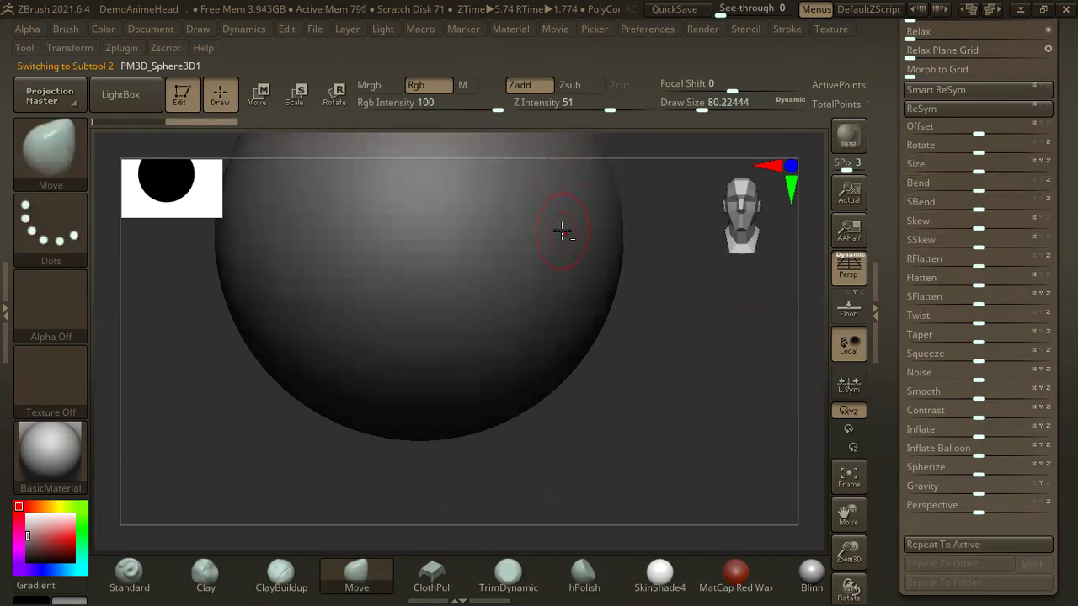
- Shrink the sphere to eyeball size and bring up the Transpose Move gizmo in front view
drag(975, 168, 910, 168)
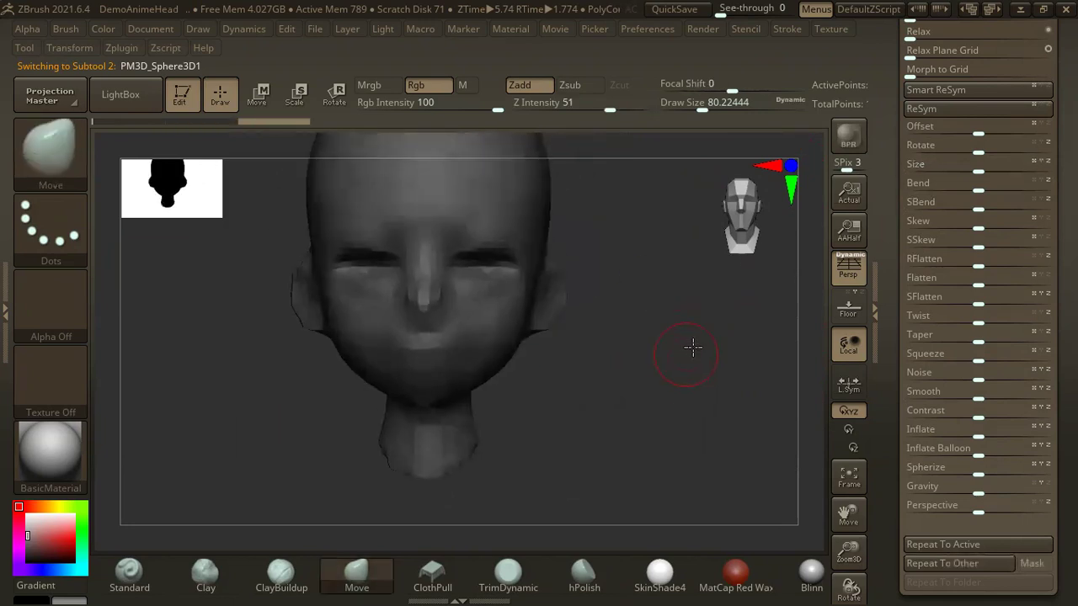
drag(691, 348, 580, 262)
key(w)
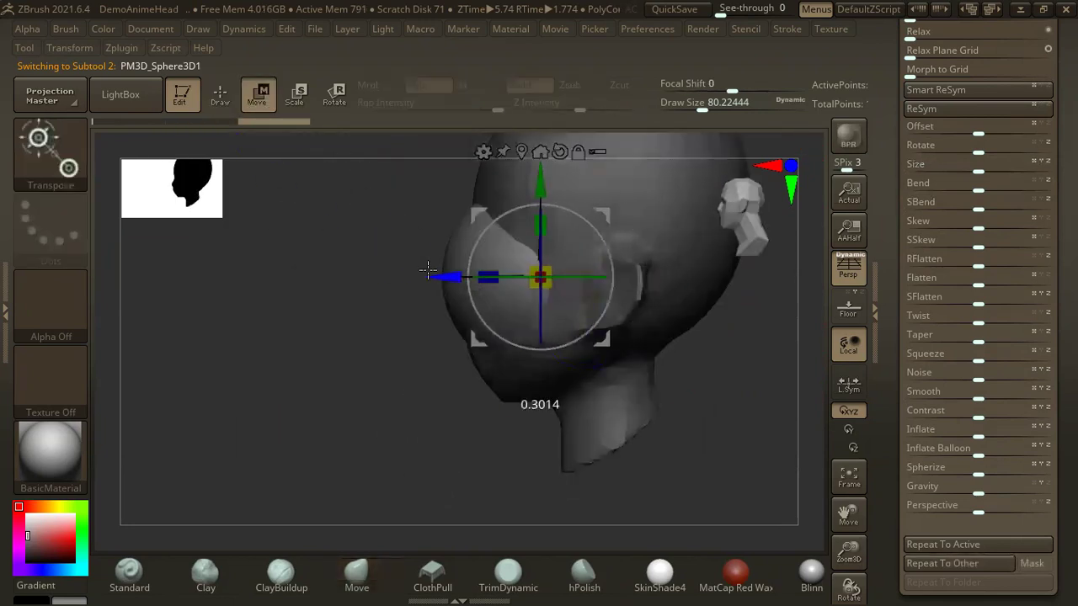
mouse_move(306, 365)
mouse_down()
mouse_move(522, 286)
mouse_move(499, 294)
mouse_move(557, 283)
mouse_up()
- Scale the eyeball slightly smaller and shift it in depth into the eye socket
mouse_move(661, 305)
mouse_down()
mouse_move(688, 315)
mouse_move(374, 392)
mouse_move(475, 278)
mouse_move(497, 279)
mouse_up()
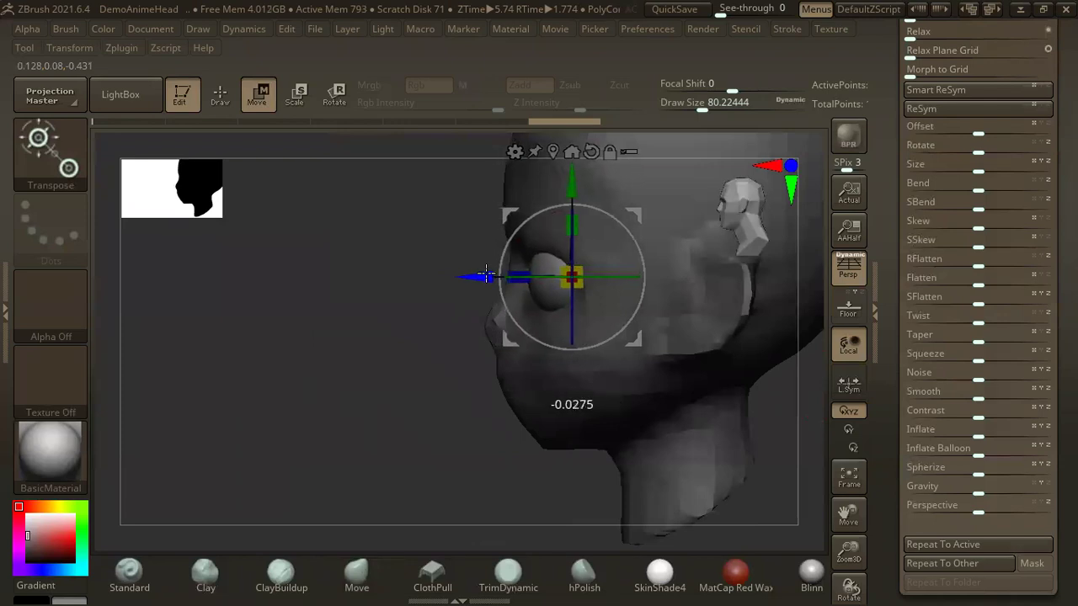
mouse_move(356, 309)
mouse_down()
mouse_move(532, 292)
mouse_move(461, 286)
mouse_up()
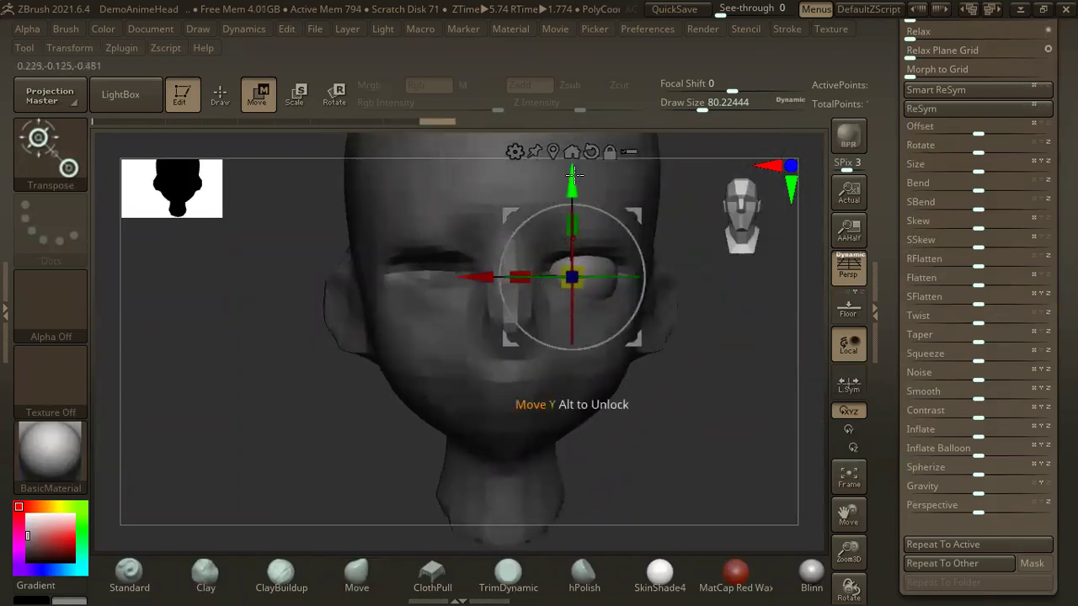
drag(570, 175, 572, 166)
mouse_move(699, 361)
alt+mouse_down()
mouse_move(668, 284)
mouse_move(670, 319)
mouse_move(697, 308)
mouse_move(655, 310)
alt+mouse_up()
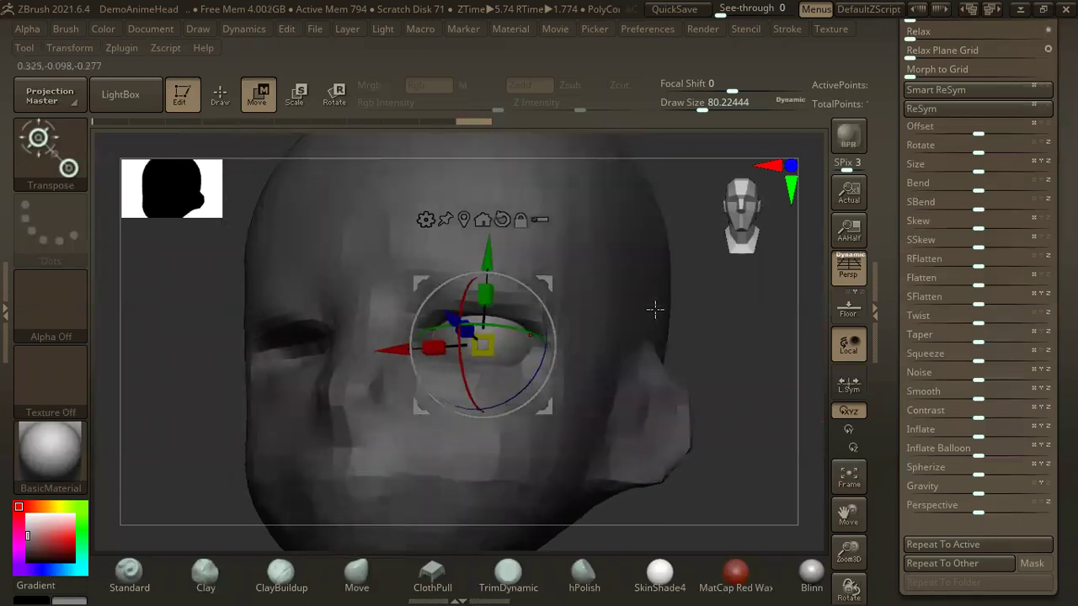
mouse_move(694, 305)
shift+mouse_down()
mouse_move(726, 344)
mouse_move(674, 248)
shift+mouse_up()
- Return to Draw mode, set brush size to about 70 and select the Head subtool
key(q)
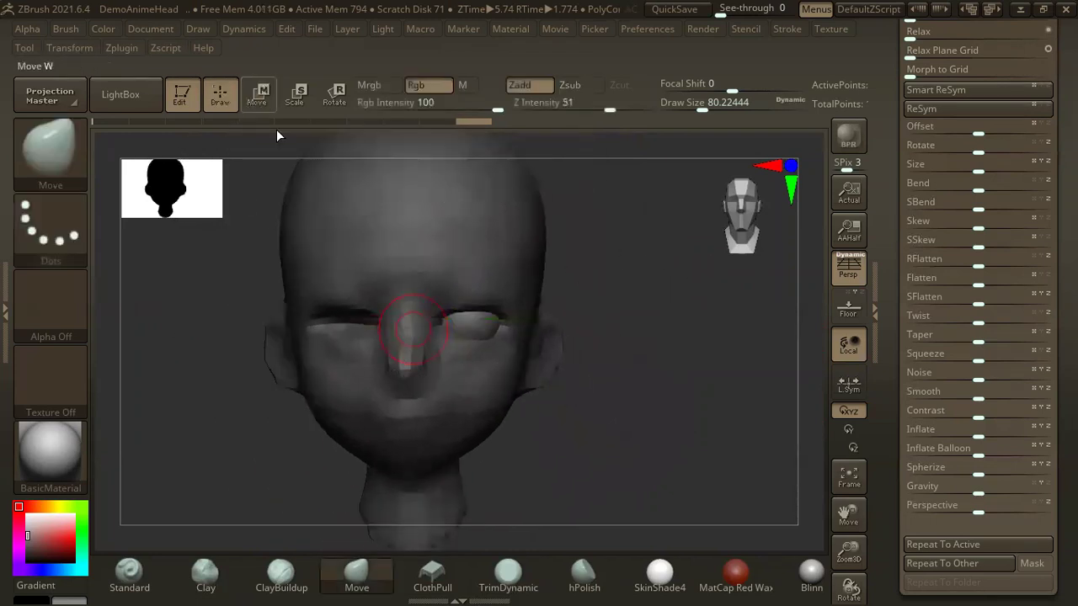
mouse_move(699, 290)
alt+mouse_down()
mouse_move(702, 243)
mouse_move(660, 249)
alt+mouse_up()
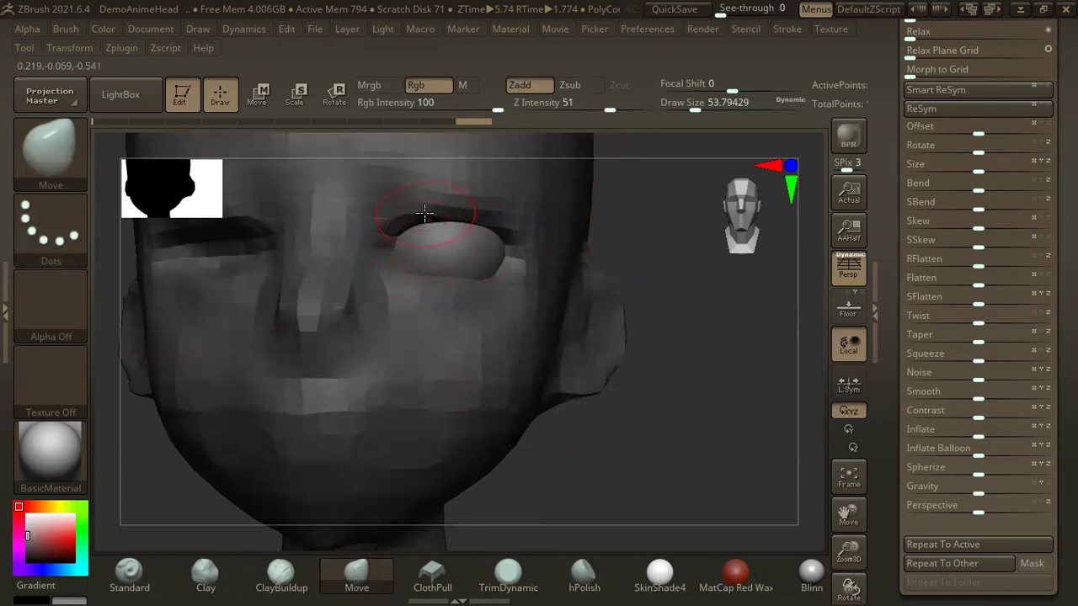
drag(759, 275, 745, 268)
mouse_move(629, 300)
mouse_down()
mouse_move(618, 222)
mouse_move(489, 235)
mouse_move(635, 253)
mouse_move(393, 225)
mouse_up()
key(space)
alt+click(500, 360)
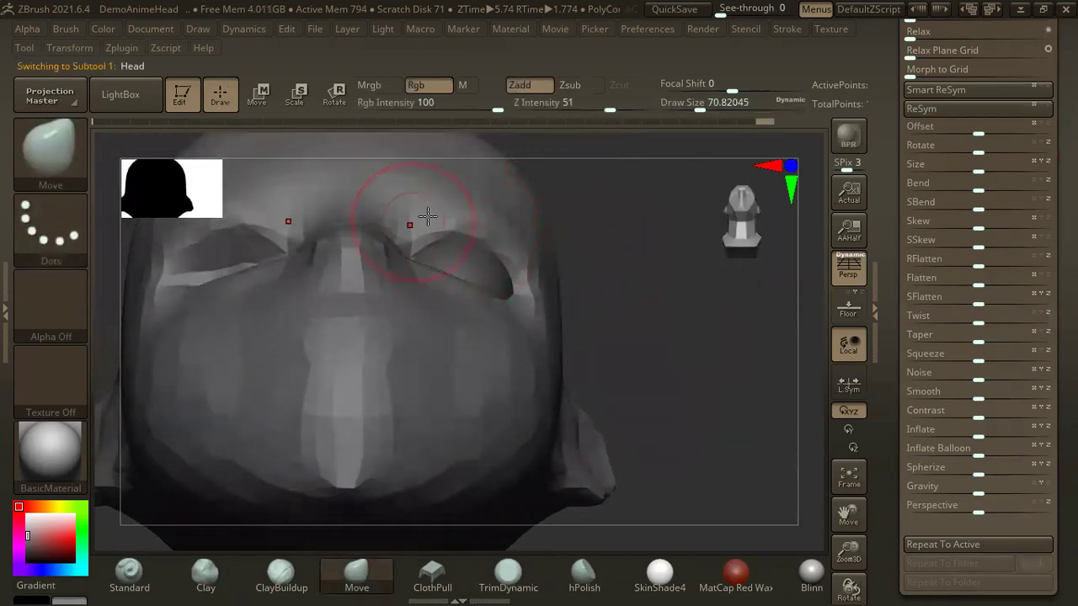
- Reshape the lower eyelid around the eyeball, with brush size settling near 90
drag(597, 214, 596, 313)
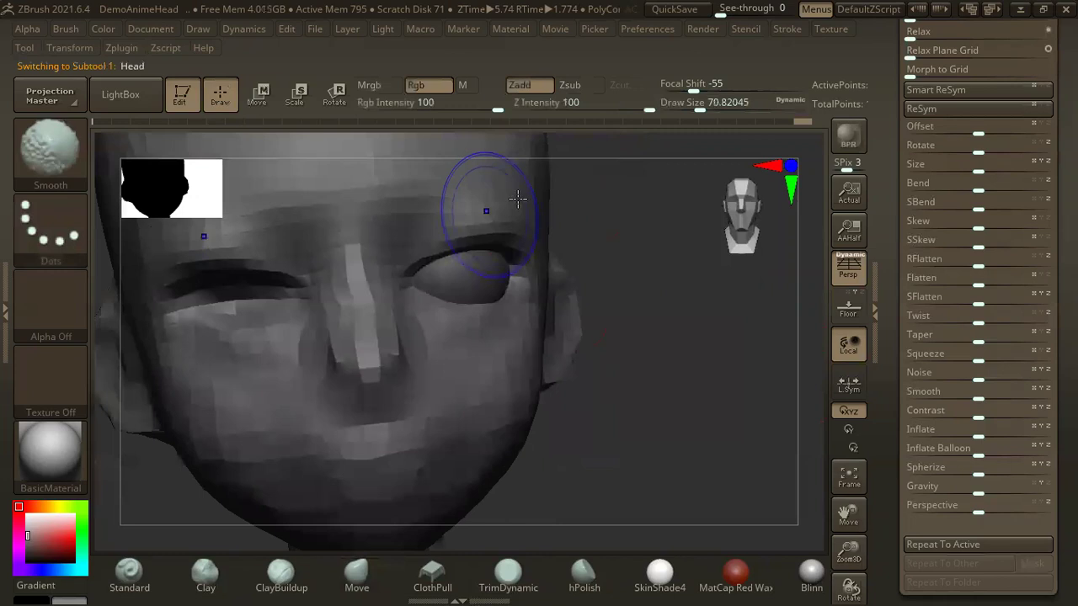
drag(488, 200, 545, 308)
mouse_move(643, 340)
mouse_down()
mouse_move(488, 284)
mouse_move(525, 284)
mouse_up()
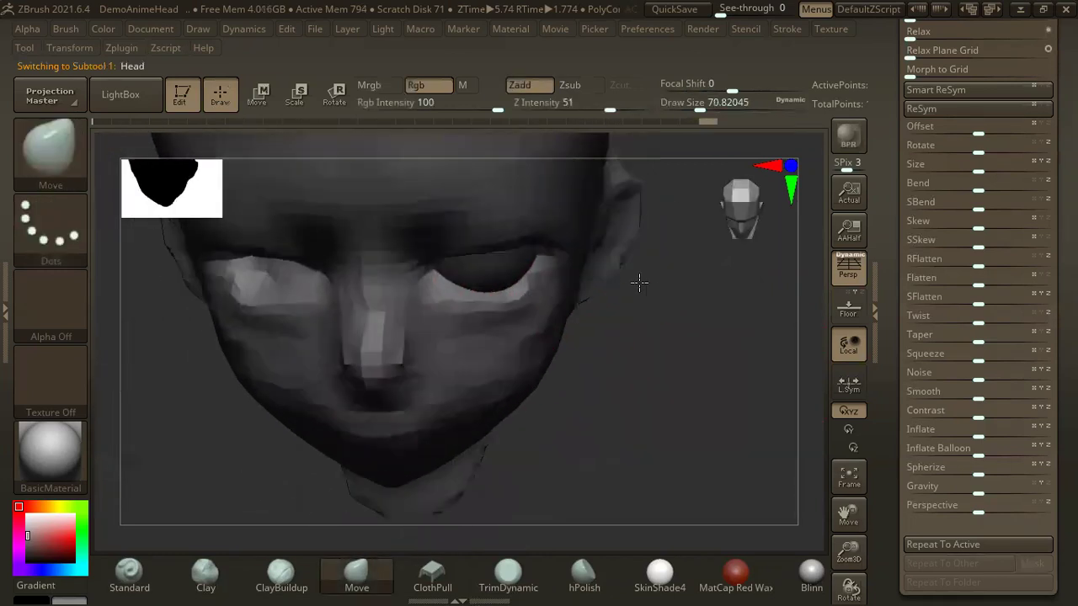
key(space)
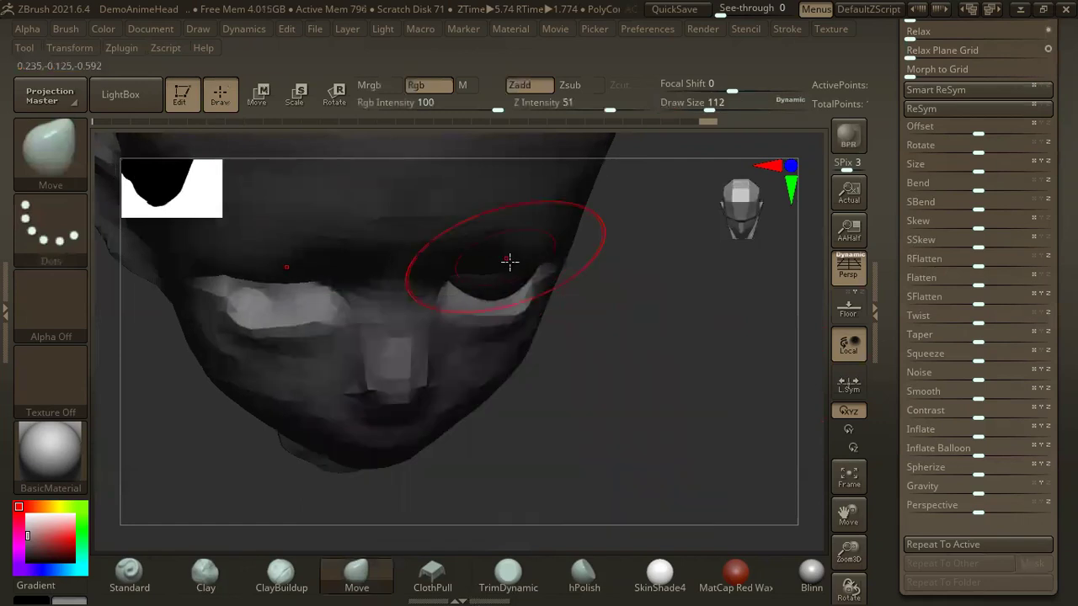
key(space)
drag(577, 223, 478, 183)
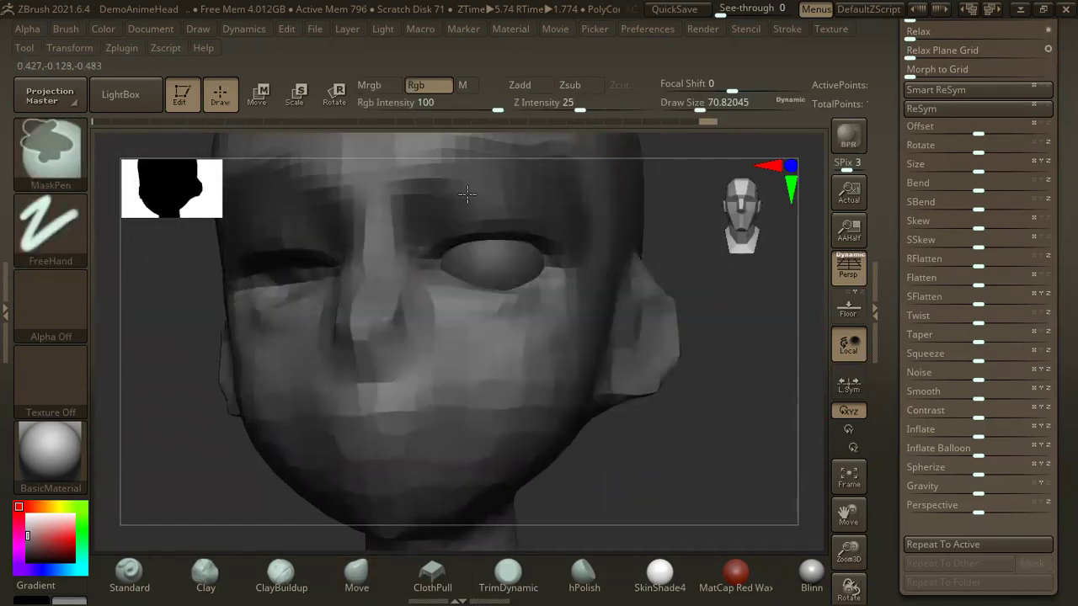
- Check the eye from several angles and clear the mask from the brow and eye area
drag(650, 450, 623, 379)
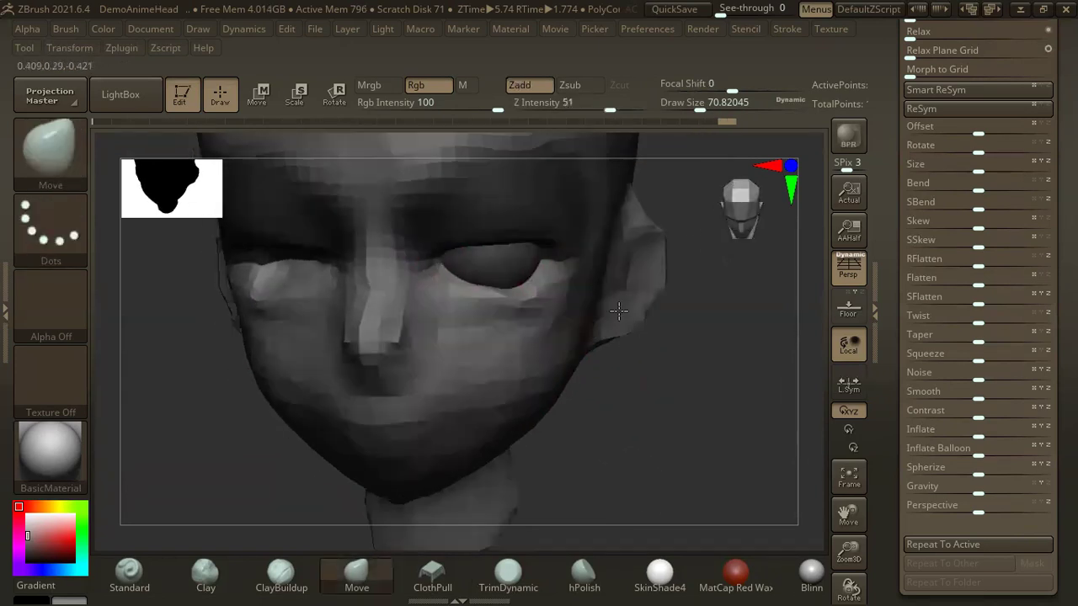
right_drag(433, 284, 442, 284)
mouse_move(671, 421)
mouse_down()
mouse_move(712, 476)
mouse_move(530, 289)
mouse_up()
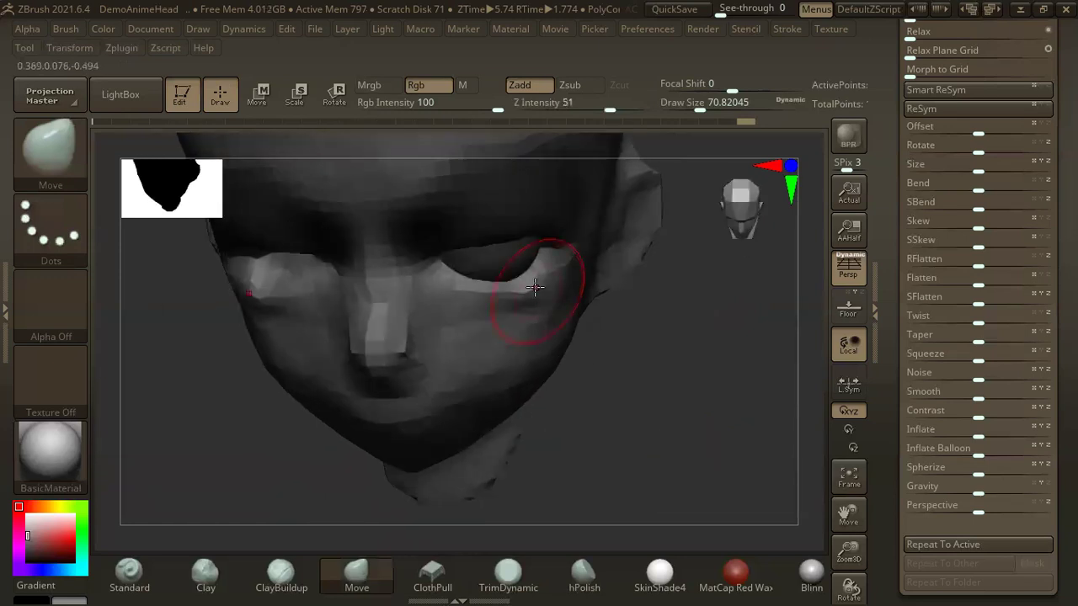
drag(623, 356, 464, 315)
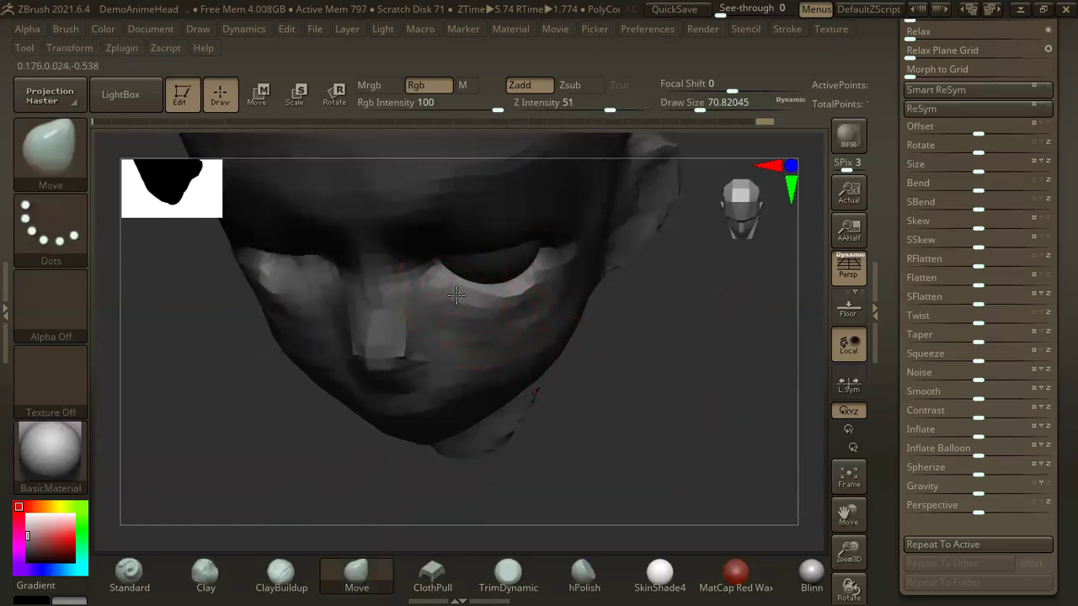
right_drag(456, 295, 522, 296)
mouse_move(620, 325)
mouse_down()
mouse_move(530, 312)
mouse_move(638, 282)
mouse_move(530, 228)
mouse_move(690, 291)
mouse_move(688, 166)
mouse_move(585, 213)
mouse_up()
mouse_move(719, 255)
mouse_down()
mouse_move(737, 228)
mouse_move(730, 253)
mouse_up()
mouse_move(631, 261)
ctrl+mouse_down()
mouse_move(619, 268)
mouse_move(599, 238)
mouse_move(623, 262)
mouse_move(517, 265)
ctrl+mouse_up()
mouse_move(615, 448)
shift+mouse_down()
mouse_move(504, 269)
mouse_move(445, 241)
mouse_move(481, 325)
mouse_move(494, 312)
mouse_move(429, 314)
mouse_move(409, 288)
mouse_move(457, 277)
shift+mouse_up()
- Switch to the Move brush at about 46 and pull the upper eyelid over the eye
key(b)
key(m)
key(v)
key(space)
mouse_move(632, 229)
mouse_down()
mouse_move(638, 264)
mouse_move(455, 271)
mouse_up()
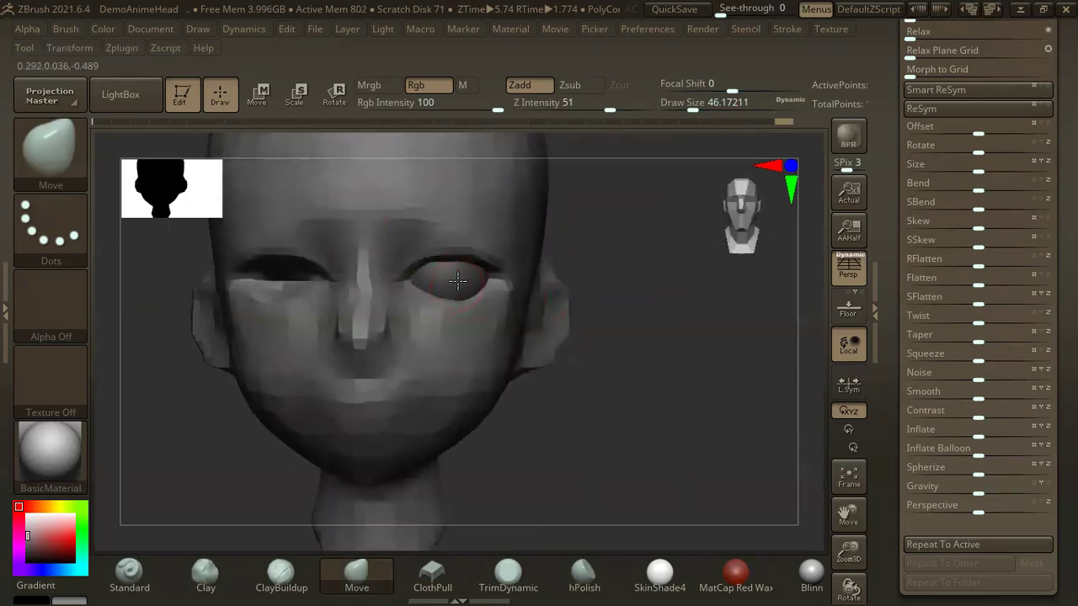
alt+click(457, 281)
- Mirror the eyeball on X with SubTool Master, merged into one subtool
scroll(930, 308, up, 10)
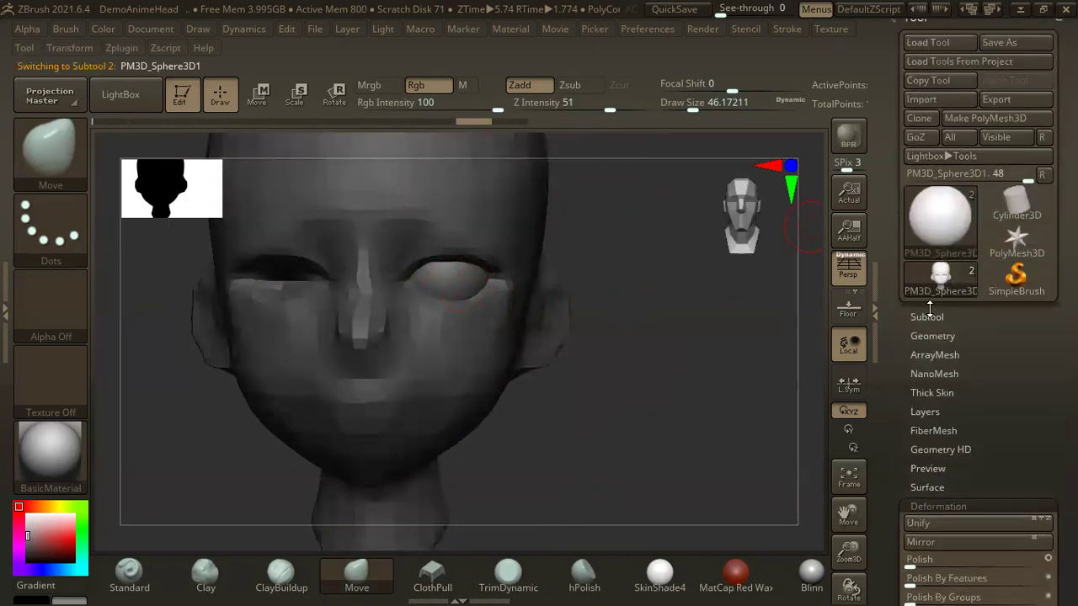
click(926, 316)
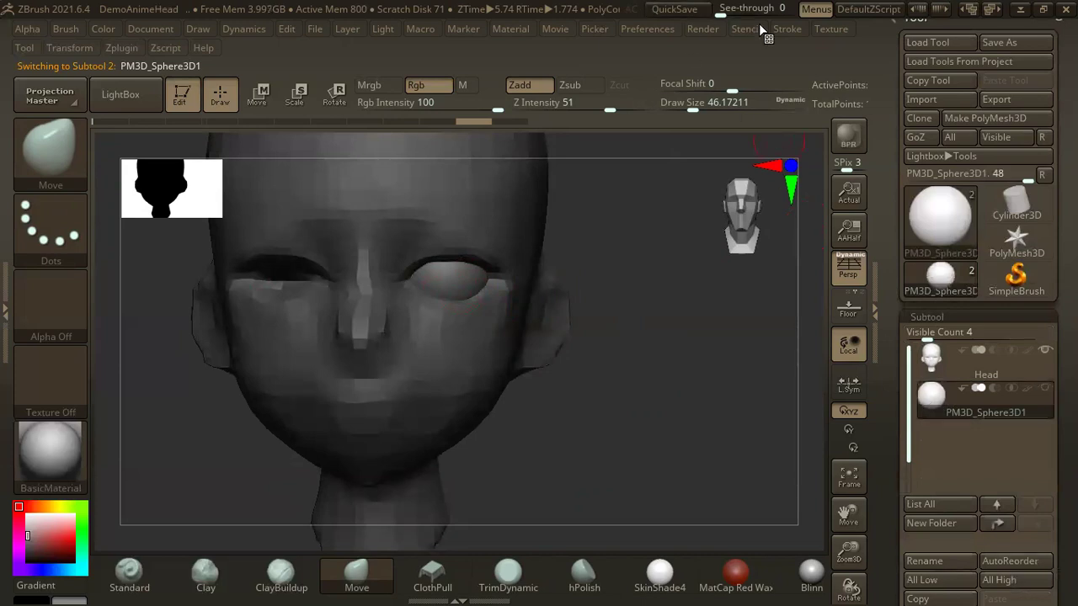
click(783, 31)
click(165, 48)
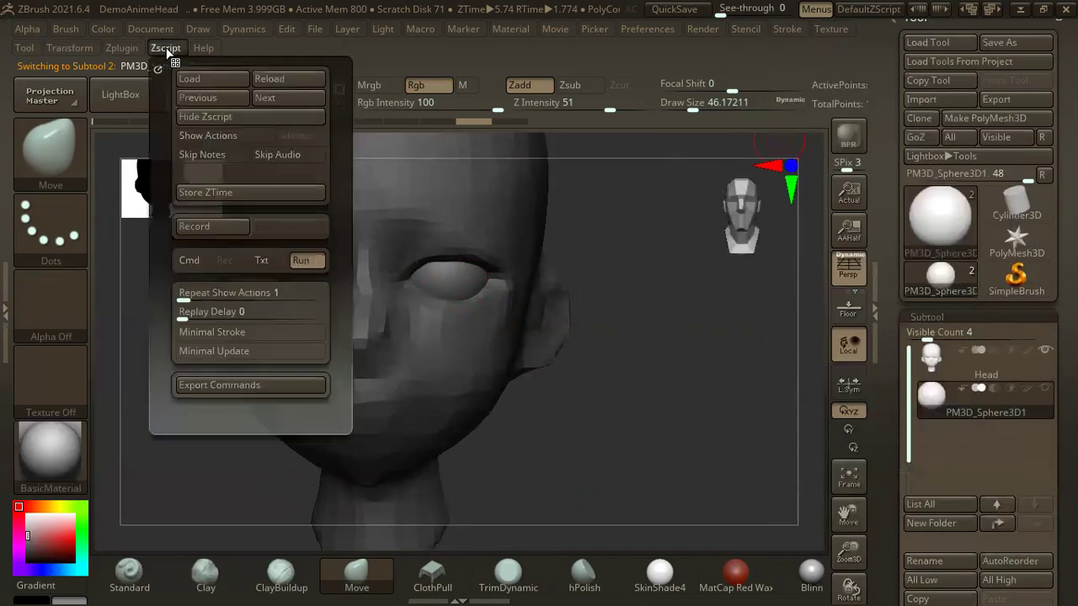
mouse_move(121, 48)
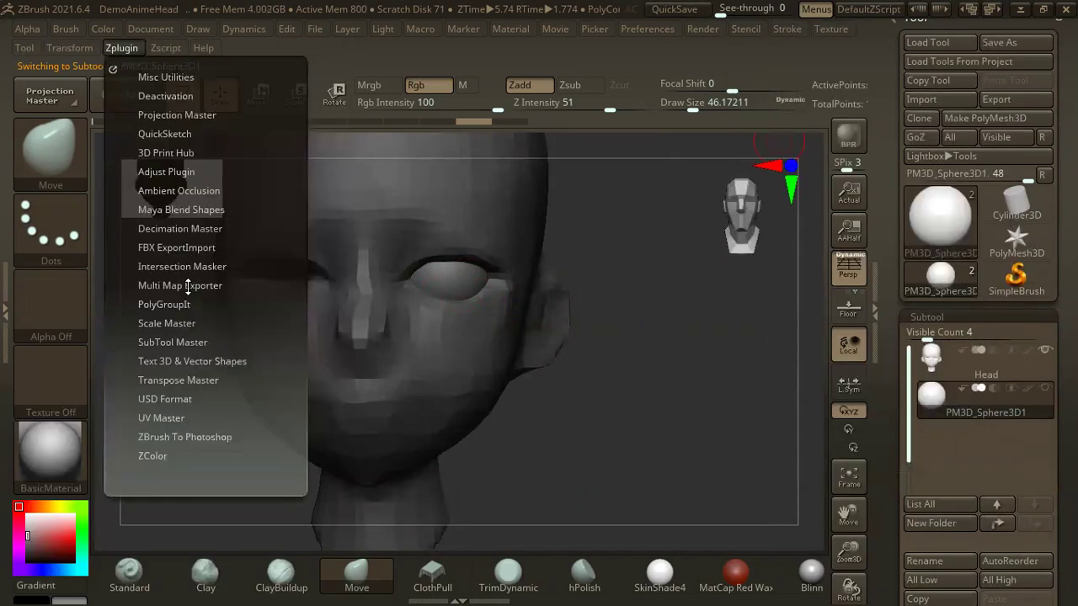
click(180, 341)
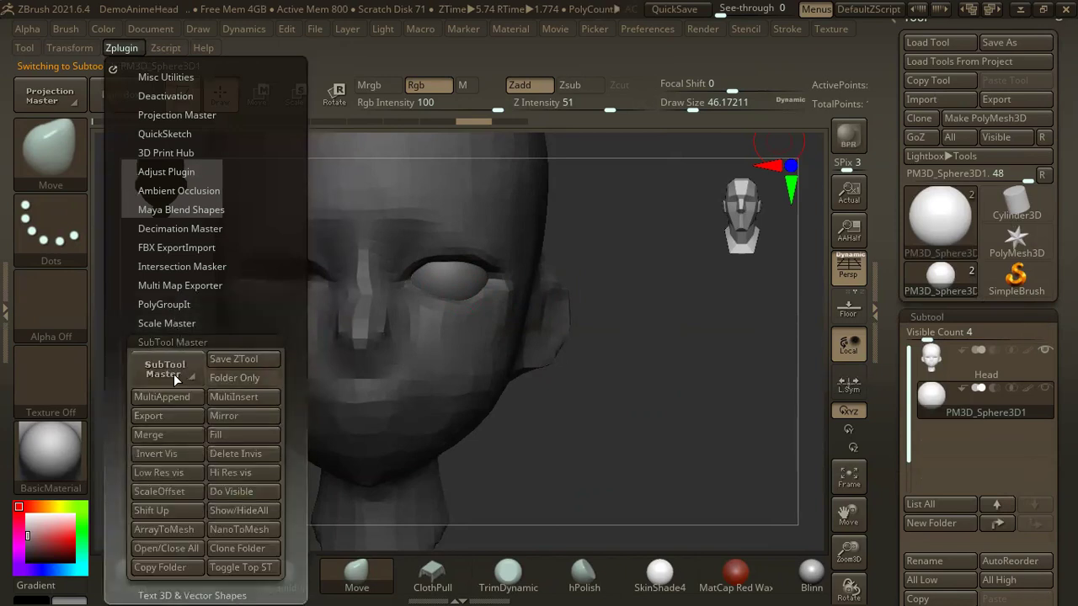
click(174, 374)
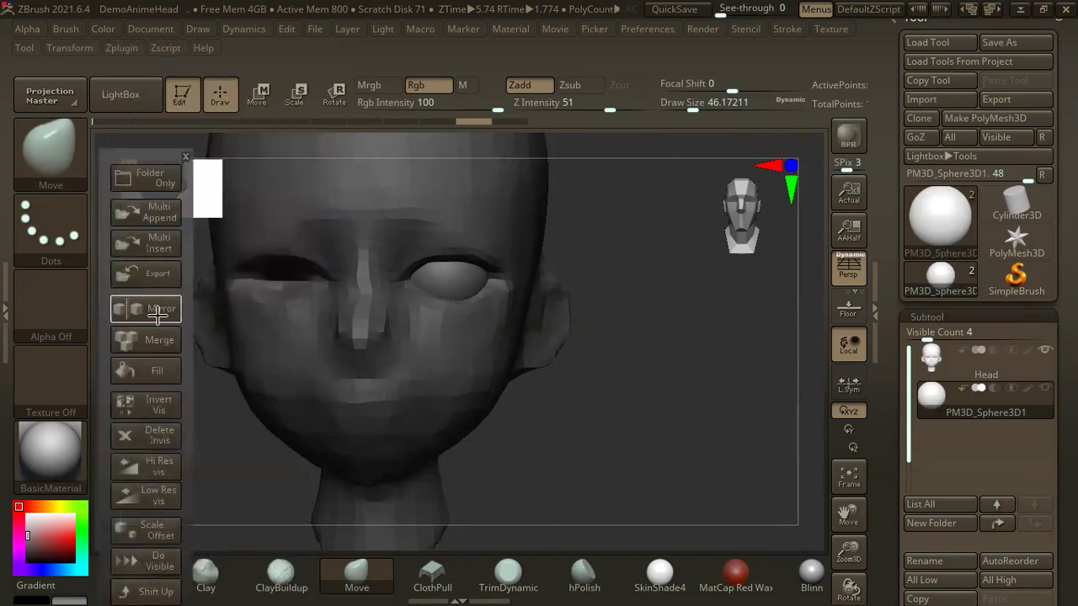
click(159, 312)
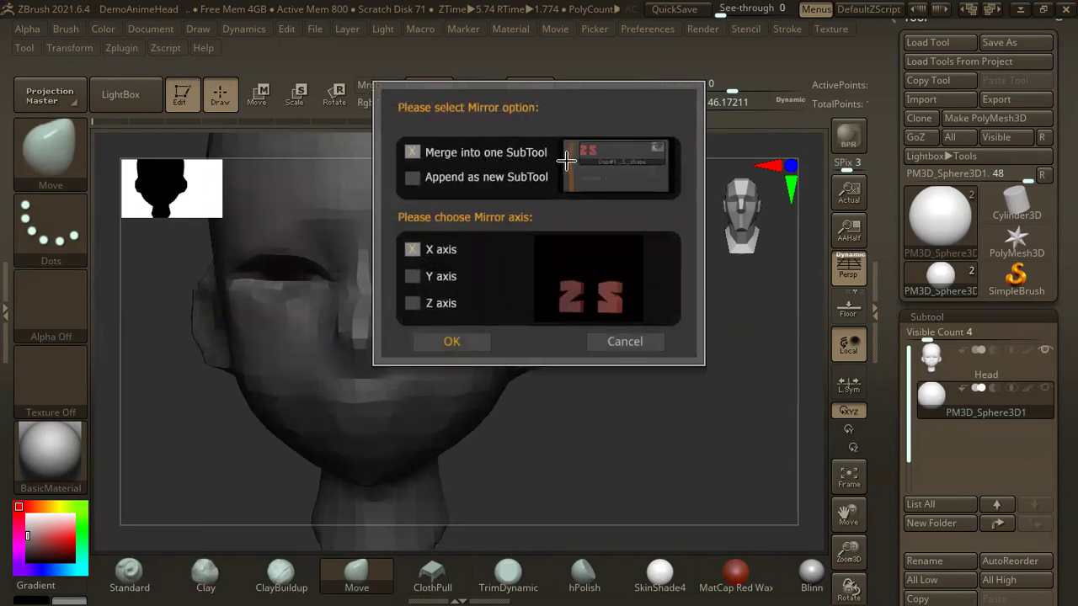
click(484, 337)
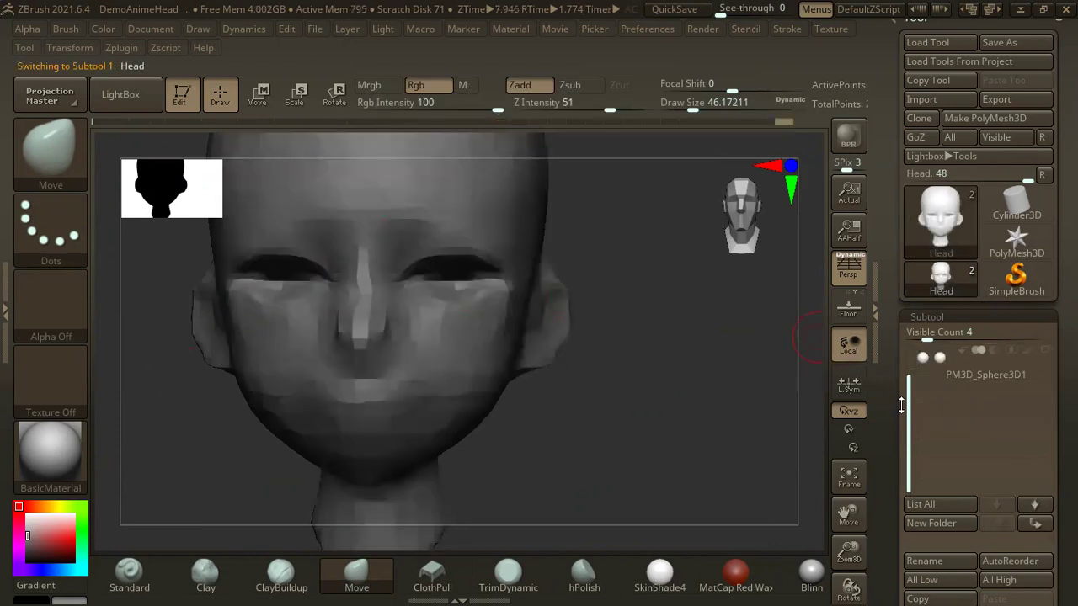
drag(901, 405, 910, 321)
alt+drag(693, 312, 656, 297)
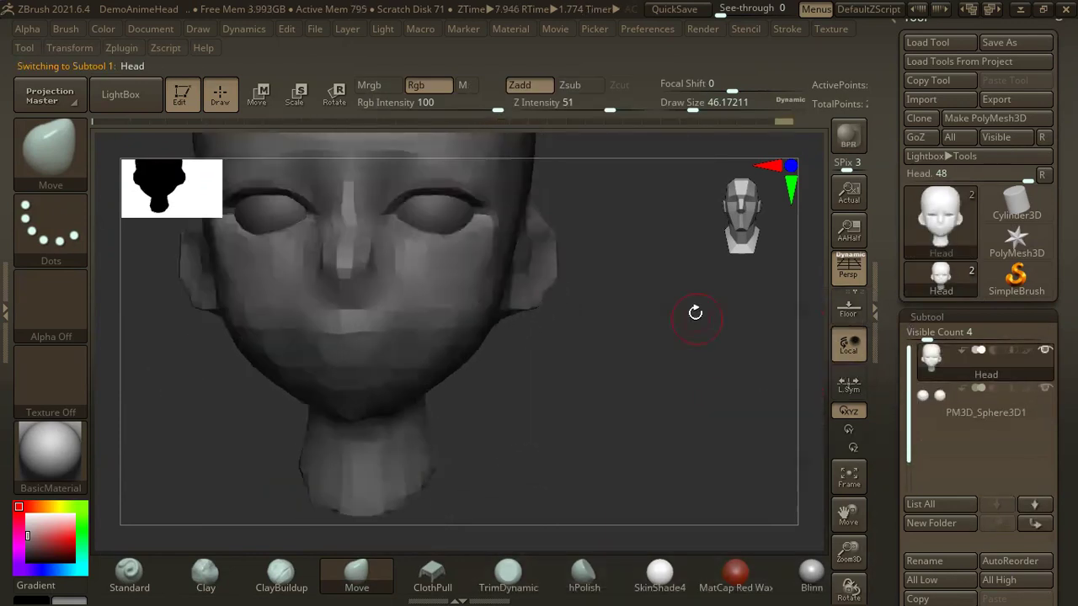
mouse_move(665, 359)
mouse_down()
mouse_move(650, 357)
mouse_move(649, 374)
mouse_move(677, 346)
mouse_move(660, 298)
mouse_move(785, 345)
mouse_up()
- Select the eyeball subtool and start a cornea bulge with the Clay brush at size 25
click(935, 399)
drag(703, 312, 494, 318)
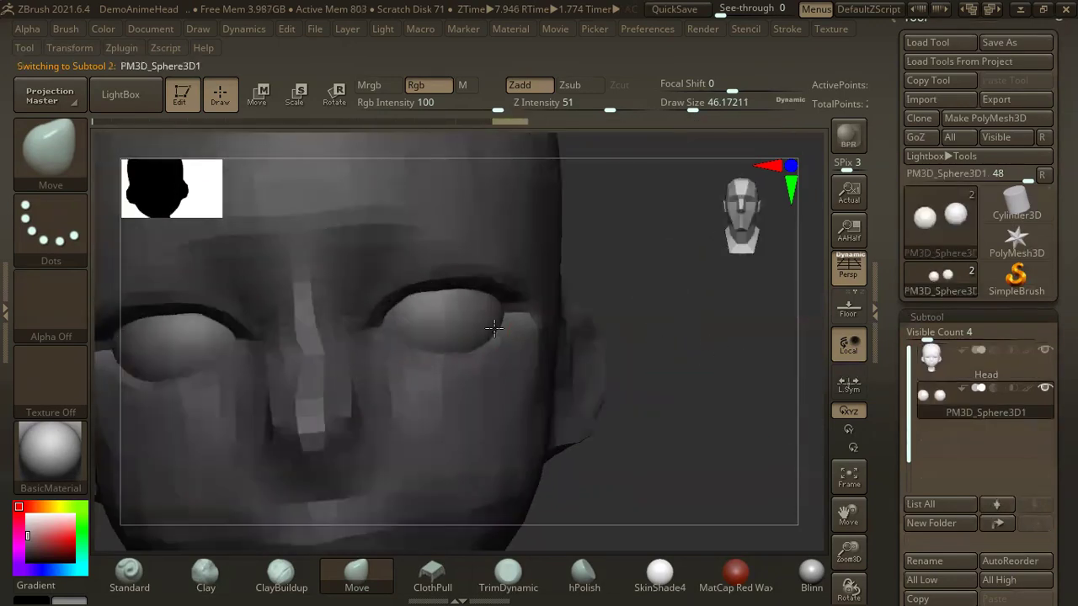
click(50, 148)
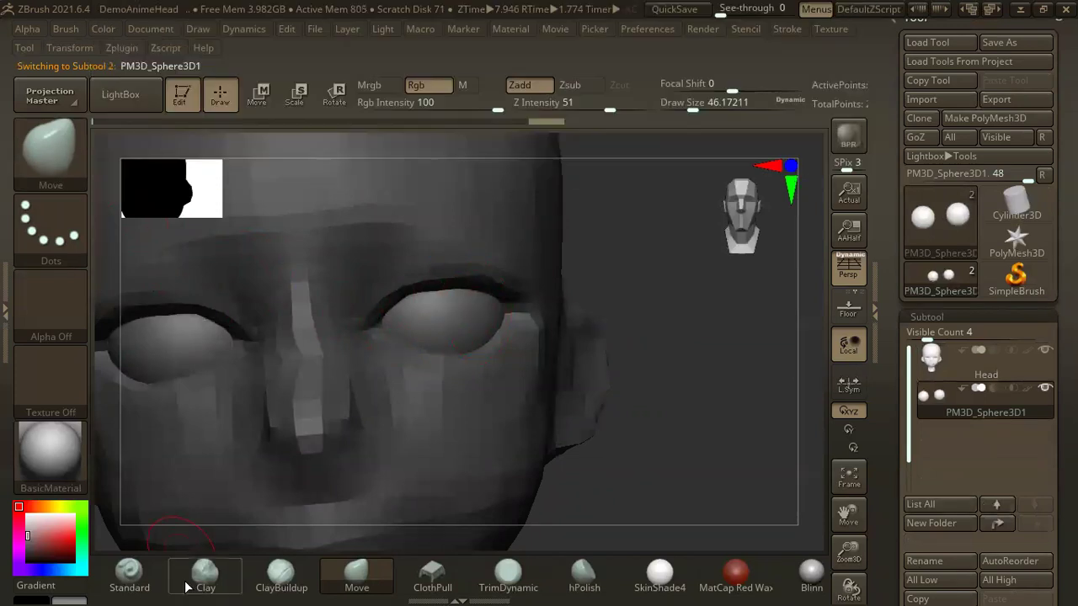
click(205, 574)
key(space)
drag(512, 255, 508, 254)
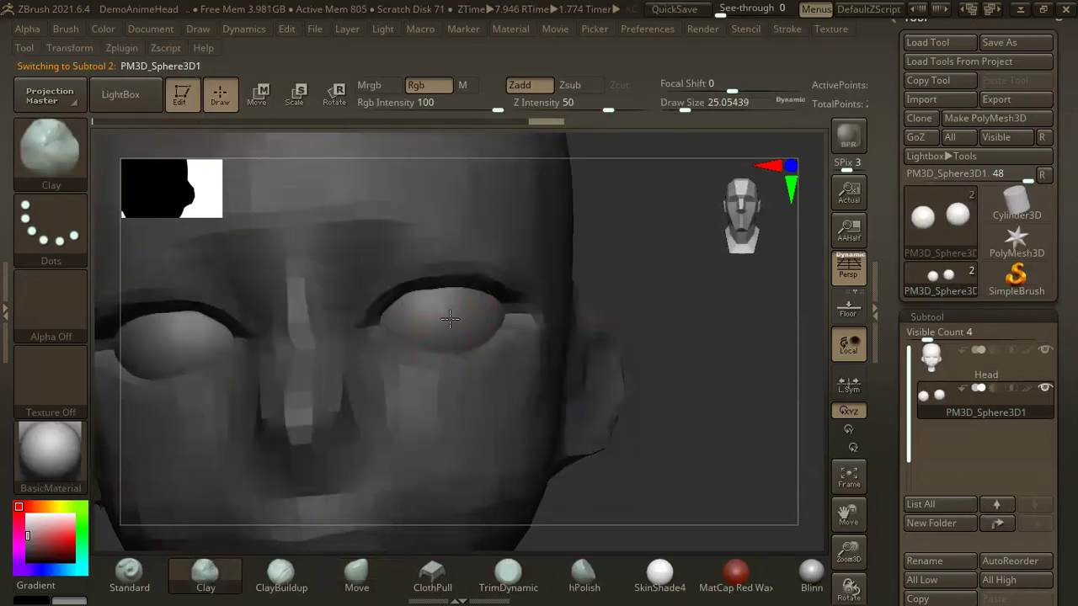
click(445, 329)
- Build up bulges on both eyeballs at size about 37, smooth them, and reselect the head
key(space)
drag(451, 284, 485, 284)
click(456, 329)
mouse_move(438, 321)
shift+mouse_down()
mouse_move(448, 331)
mouse_move(447, 316)
shift+mouse_up()
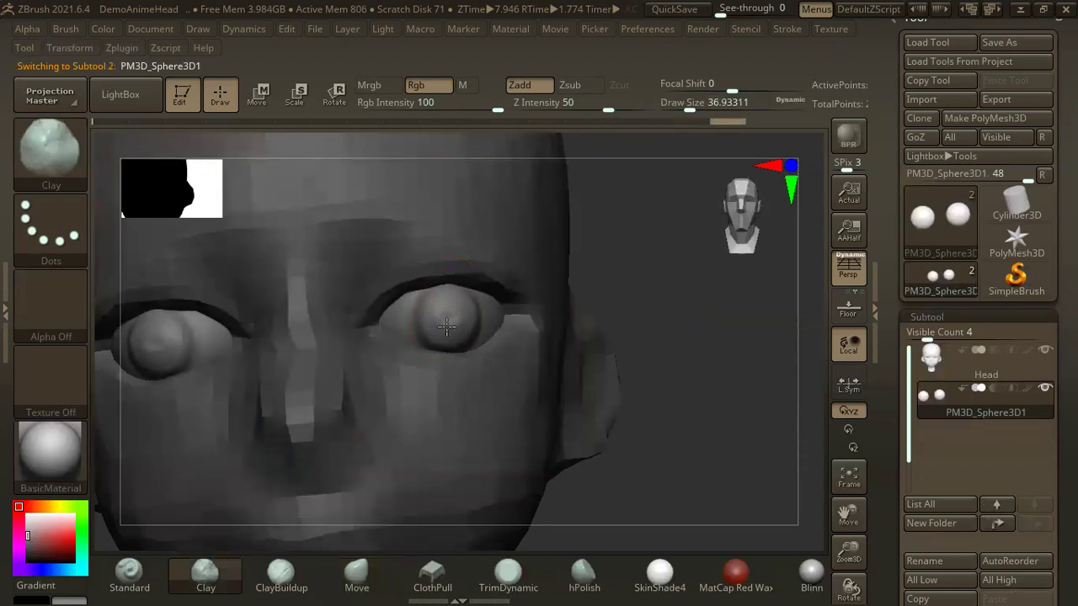
key(f)
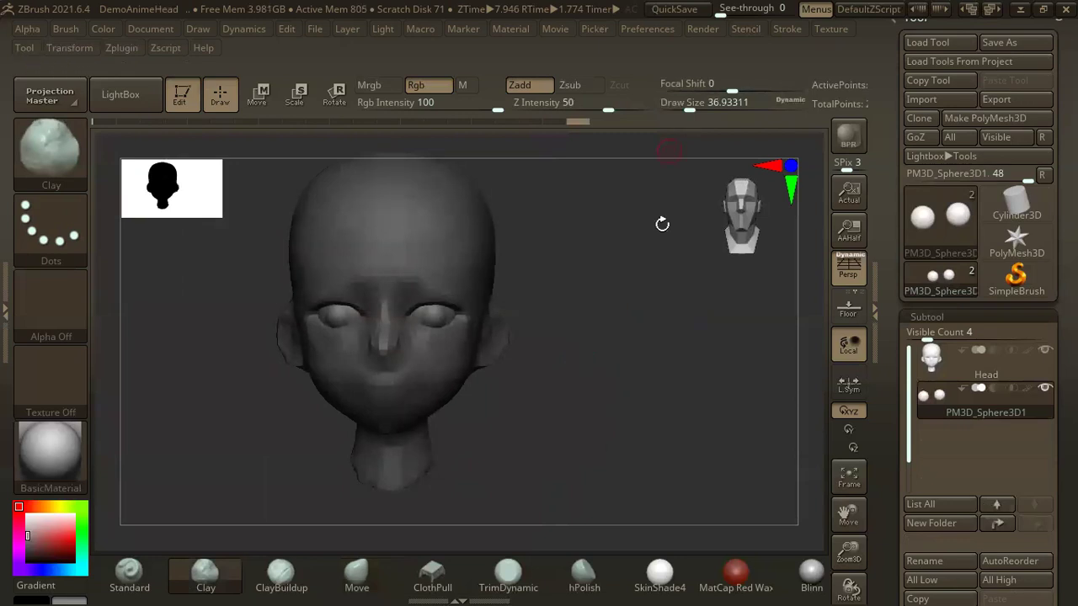
alt+drag(531, 308, 453, 260)
alt+click(452, 260)
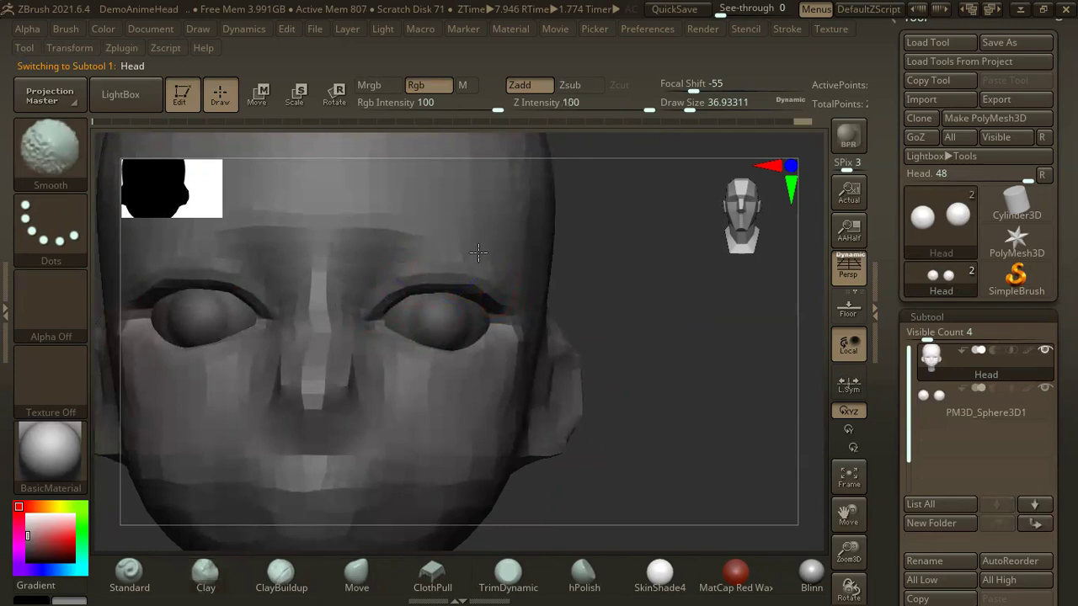
- Sculpt a crease along the brow and add volume below the eye beside the nose
right_drag(474, 255, 448, 248)
drag(437, 254, 488, 257)
key(ctrl+z)
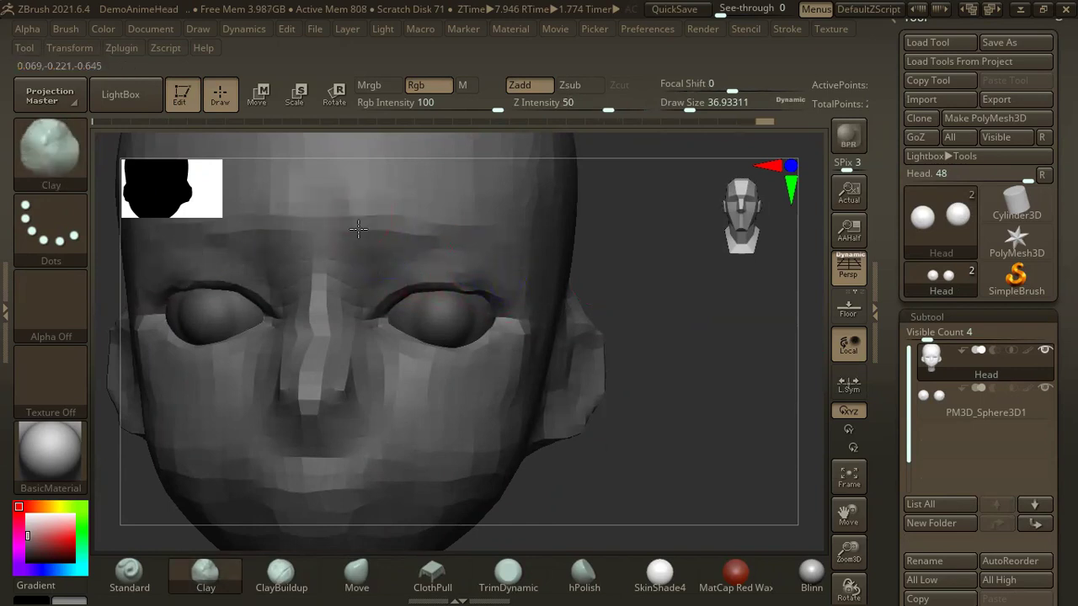
drag(435, 234, 484, 229)
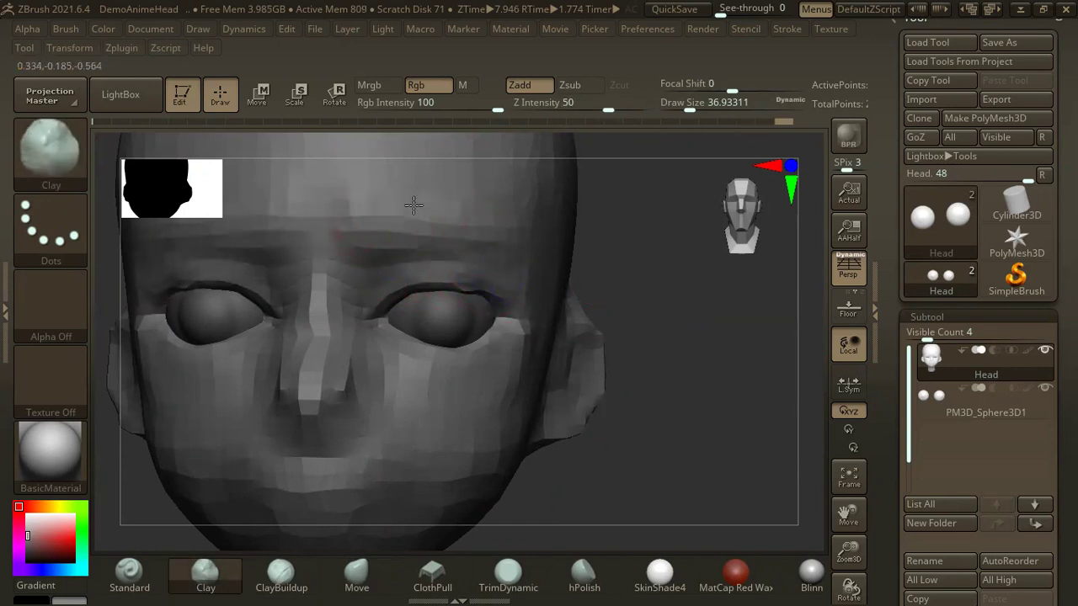
drag(657, 305, 515, 315)
drag(419, 301, 398, 321)
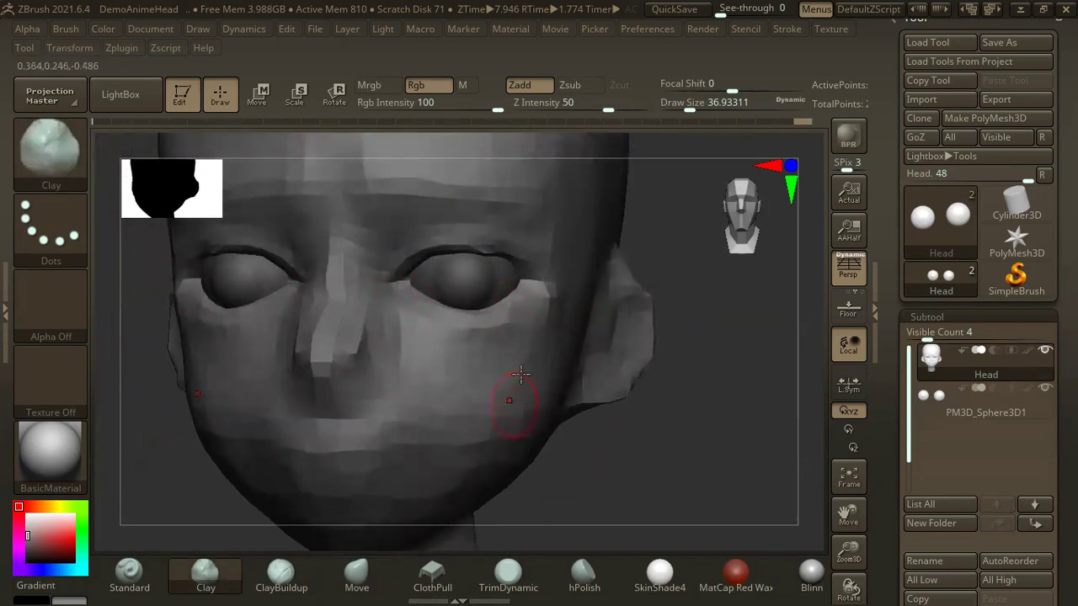
- Smooth the cheek, mouth area and nose bridge with the brush at about 51
key(space)
mouse_move(696, 431)
mouse_down()
mouse_move(549, 332)
mouse_move(488, 352)
mouse_up()
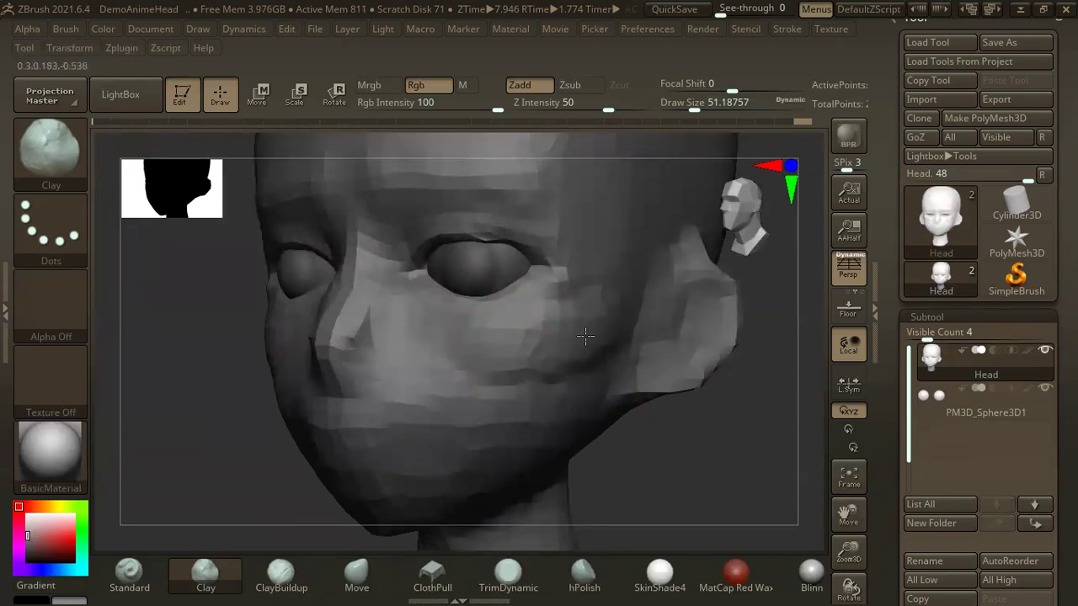
key(shift)
mouse_move(640, 455)
mouse_down()
mouse_move(715, 447)
mouse_move(620, 374)
mouse_move(642, 440)
mouse_up()
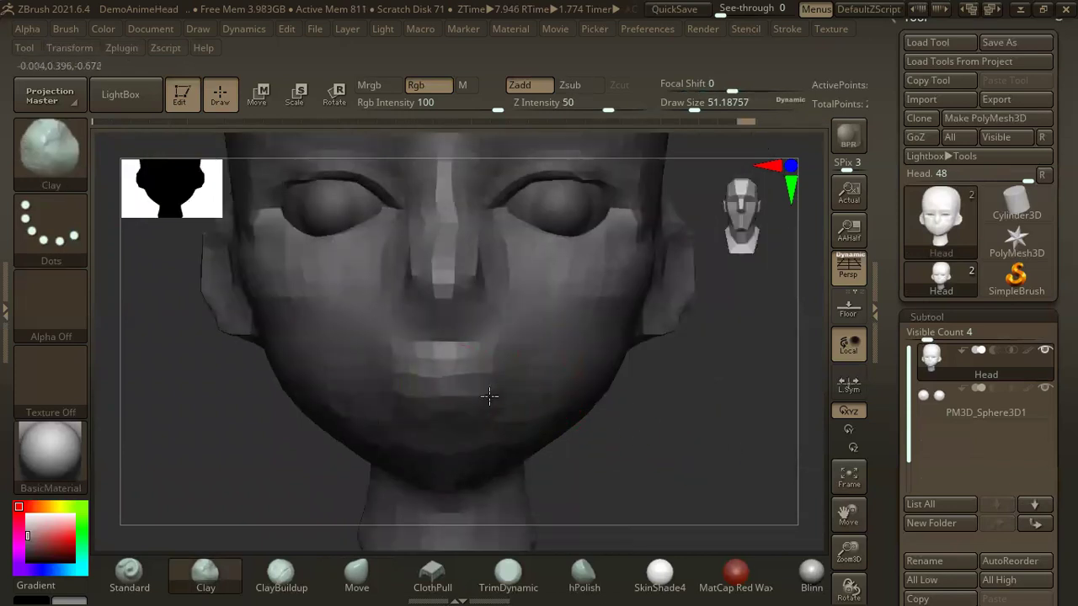
mouse_move(472, 393)
shift+mouse_down()
mouse_move(411, 412)
mouse_move(561, 409)
shift+mouse_up()
mouse_move(682, 434)
mouse_down()
mouse_move(727, 446)
mouse_move(497, 240)
mouse_move(502, 266)
mouse_up()
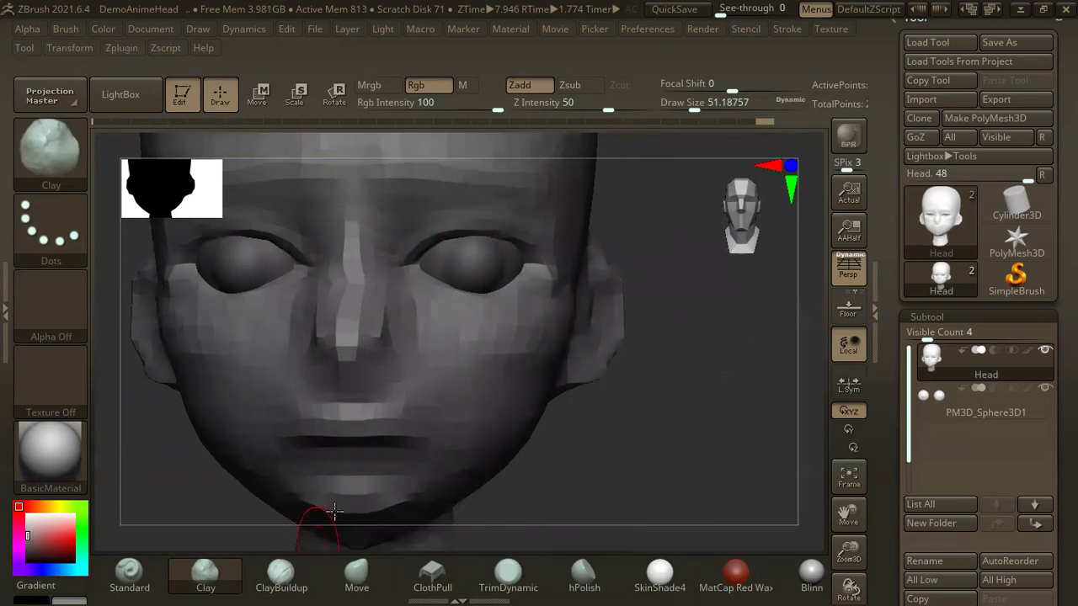
shift+drag(353, 404, 343, 234)
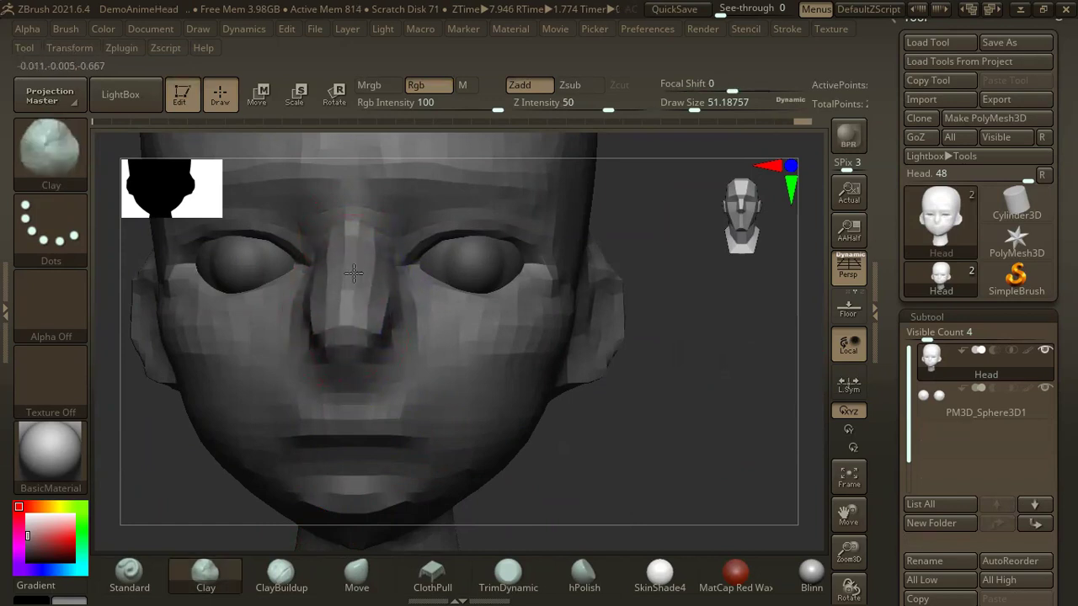
- Reshape the nose tip, review the whole head, and switch to the Move brush
drag(352, 371, 360, 365)
drag(641, 379, 444, 390)
mouse_move(566, 376)
mouse_down()
mouse_move(611, 380)
mouse_move(573, 235)
mouse_move(573, 378)
mouse_move(489, 397)
mouse_move(512, 402)
mouse_move(571, 380)
mouse_move(241, 498)
mouse_move(360, 312)
mouse_move(361, 385)
mouse_up()
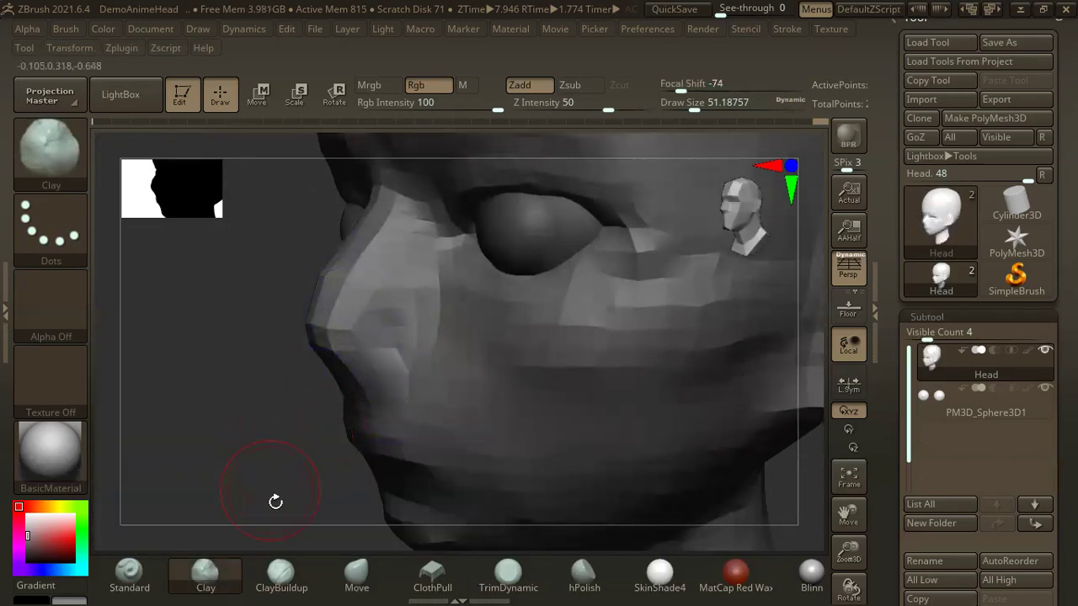
key(f)
alt+drag(224, 260, 222, 325)
mouse_move(266, 368)
mouse_down()
mouse_move(283, 373)
mouse_move(255, 368)
mouse_move(299, 370)
mouse_move(248, 352)
mouse_move(261, 432)
mouse_move(440, 587)
mouse_up()
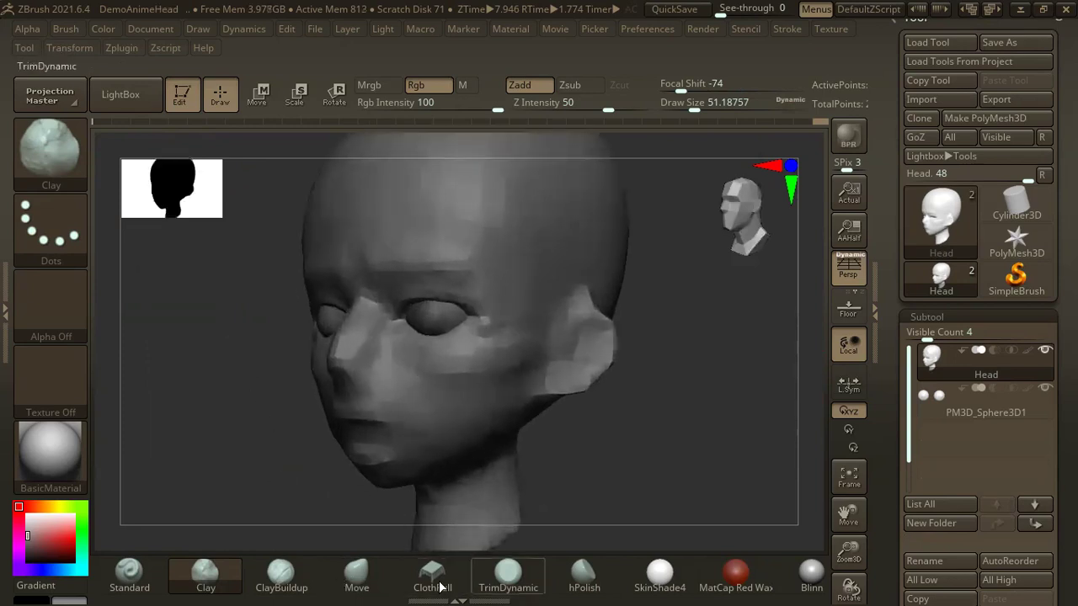
mouse_move(727, 415)
mouse_down()
mouse_move(710, 301)
mouse_move(327, 510)
mouse_up()
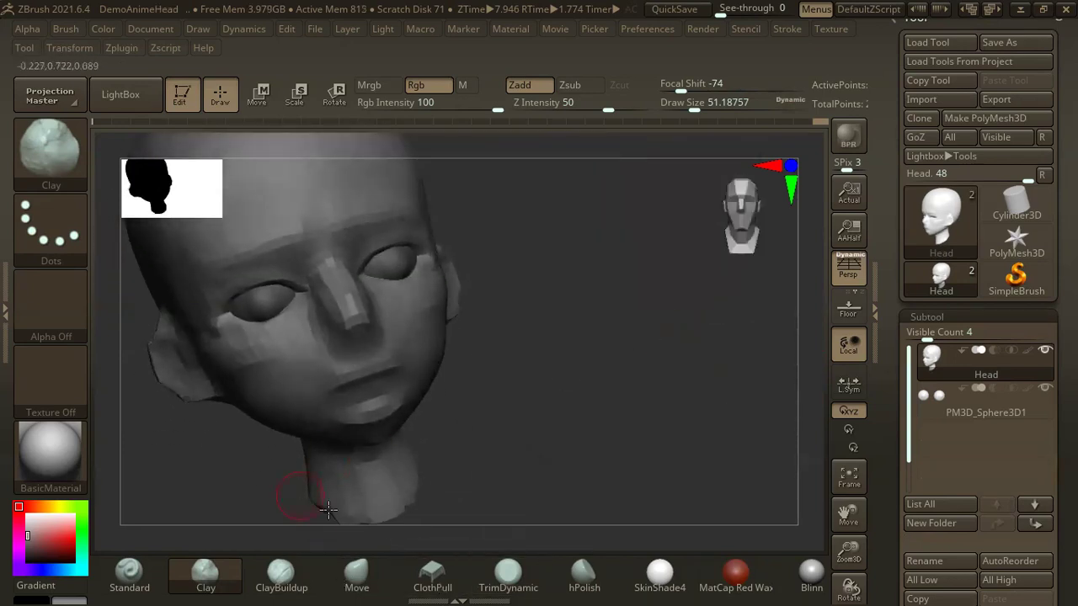
mouse_move(657, 363)
mouse_down()
mouse_move(662, 431)
mouse_move(561, 339)
mouse_move(612, 269)
mouse_move(641, 312)
mouse_move(469, 345)
mouse_move(374, 295)
mouse_up()
key(b)
key(m)
key(v)
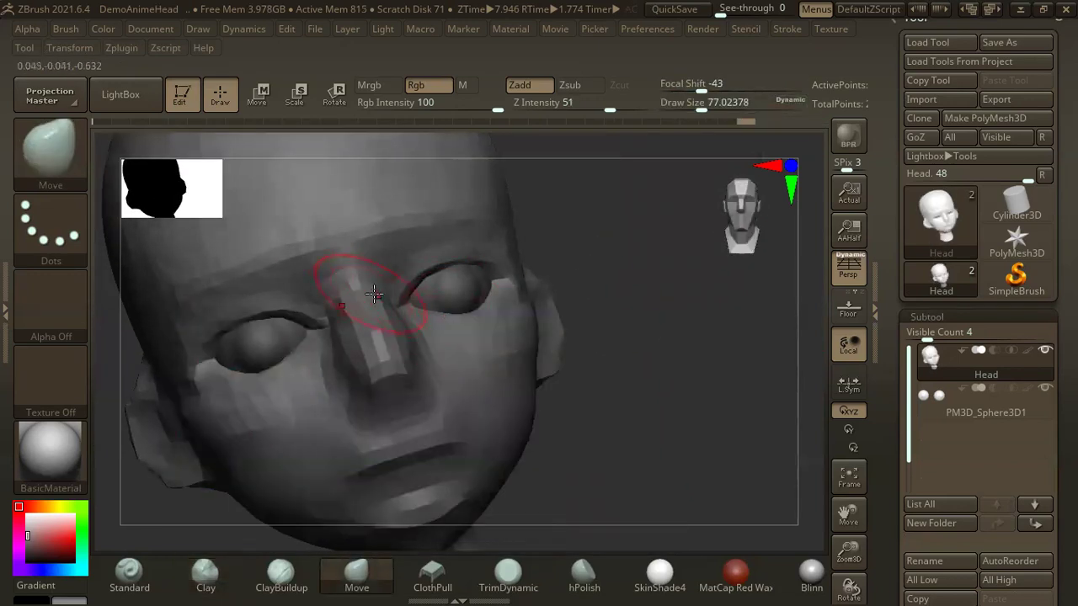
- Switch back to the Clay brush at draw size about 33
drag(537, 330, 415, 331)
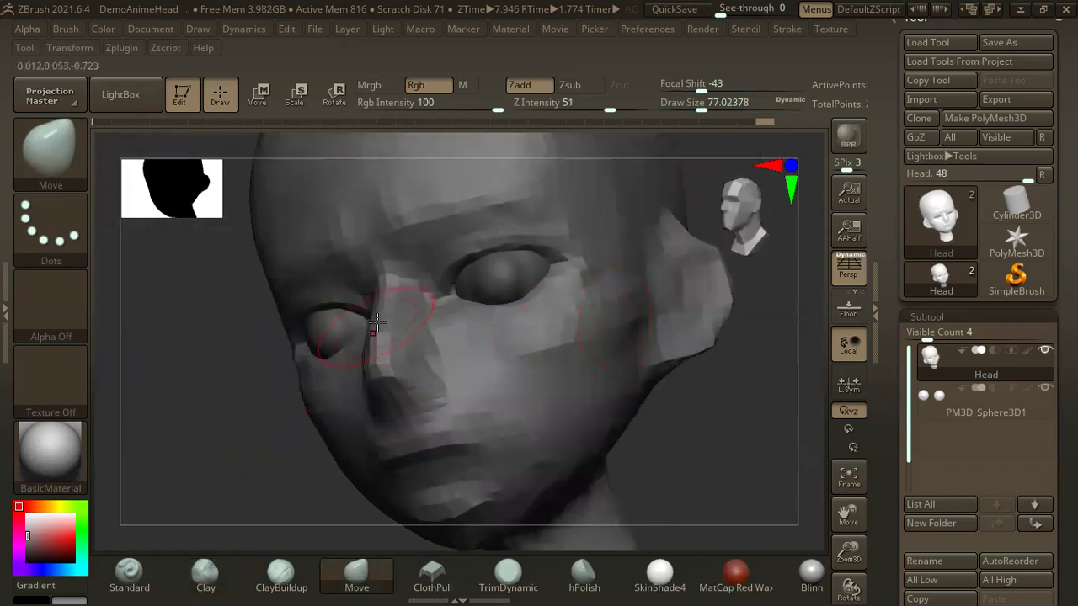
click(205, 573)
drag(253, 506, 365, 352)
key(space)
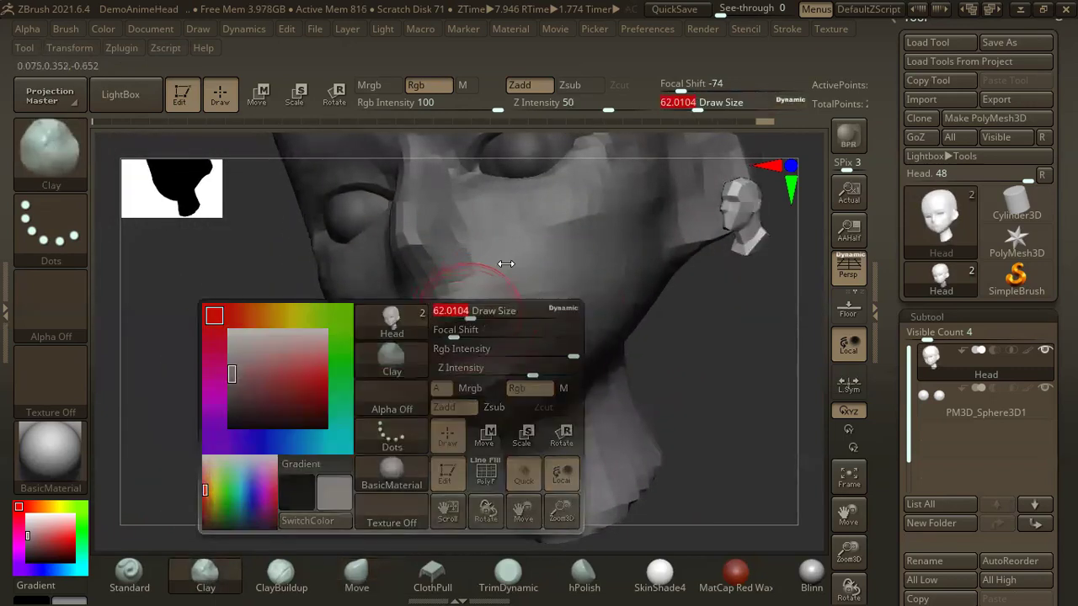
drag(493, 233, 445, 281)
- Sculpt the nostrils while turning the head around the nose, mouth and jaw
mouse_move(289, 465)
mouse_down()
mouse_move(429, 271)
mouse_move(705, 278)
mouse_move(388, 283)
mouse_up()
drag(611, 237, 412, 288)
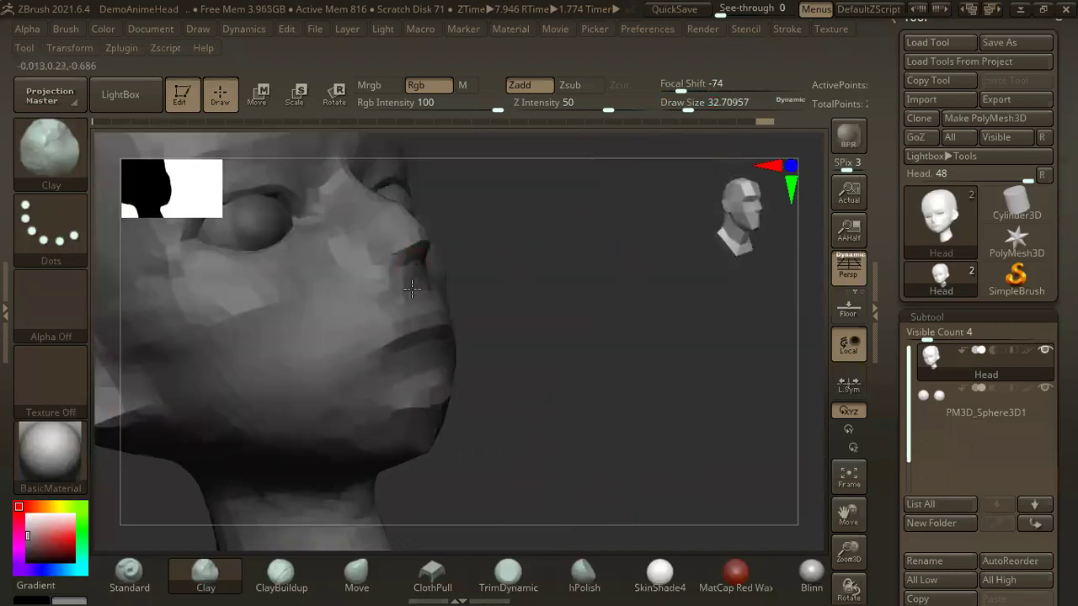
drag(413, 251, 467, 267)
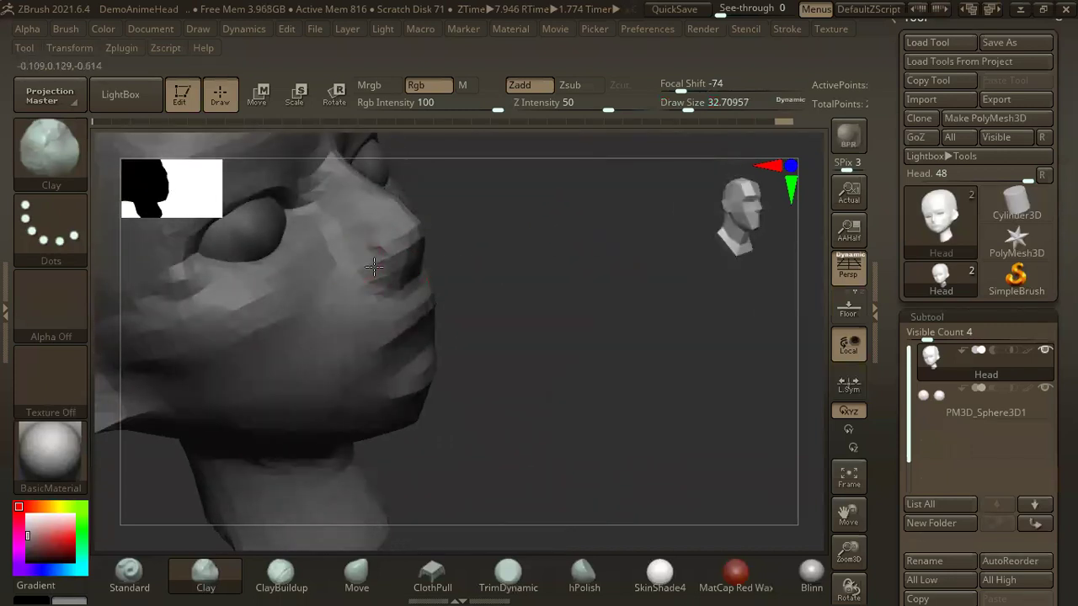
drag(414, 245, 429, 252)
drag(619, 237, 431, 246)
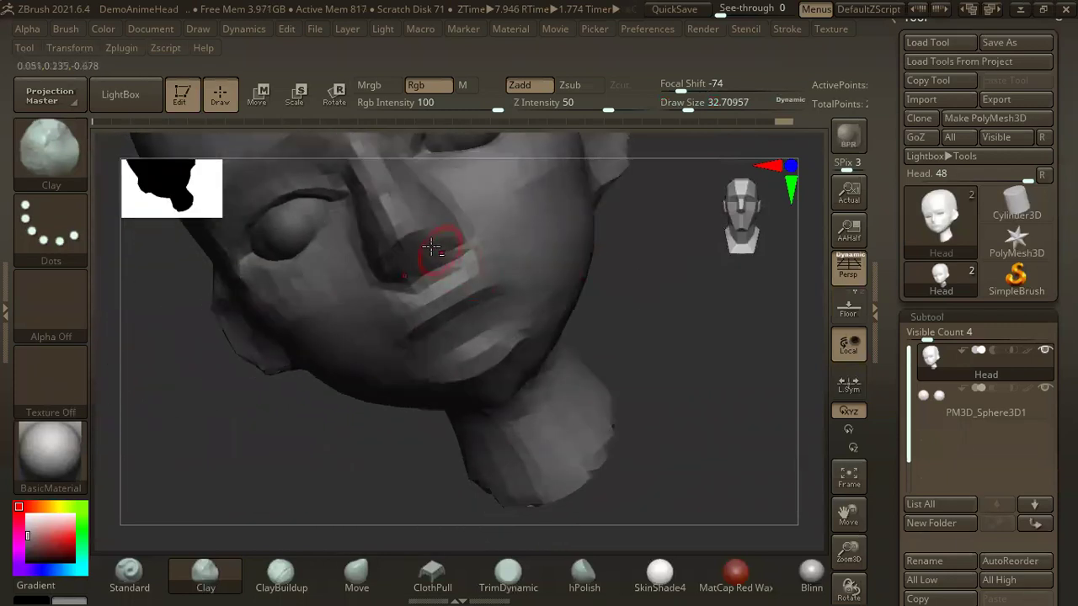
drag(299, 500, 363, 352)
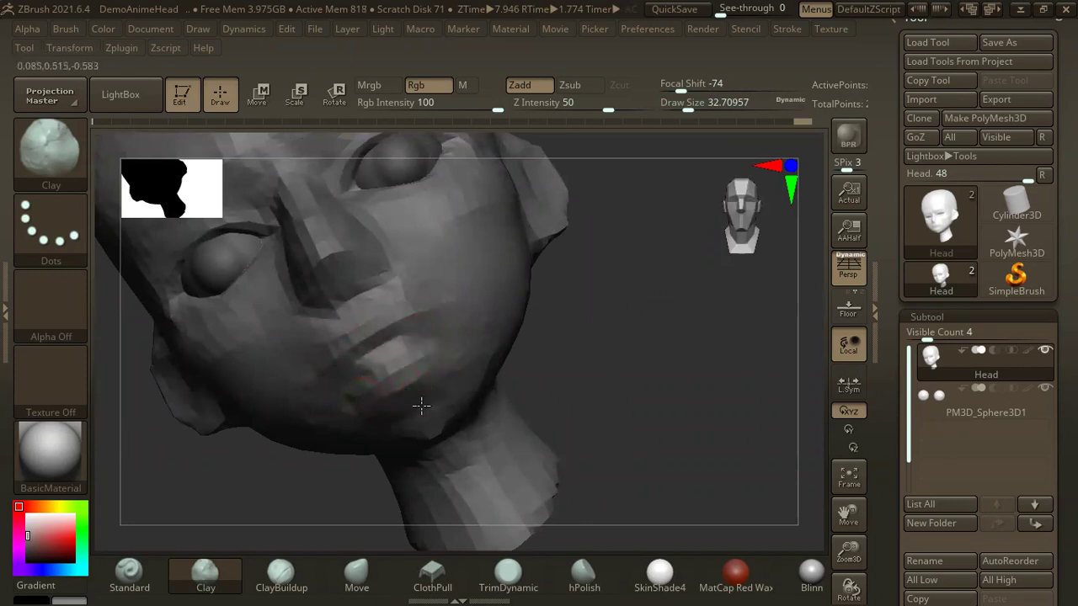
drag(421, 406, 414, 410)
mouse_move(524, 331)
mouse_down()
mouse_move(385, 394)
mouse_move(451, 388)
mouse_up()
mouse_move(392, 429)
mouse_down()
mouse_move(421, 361)
mouse_move(518, 268)
mouse_move(493, 324)
mouse_move(289, 483)
mouse_move(494, 354)
mouse_move(428, 423)
mouse_up()
- Smooth the jaw and lips from below, then enlarge the brush to about 90
key(shift)
key(f)
key(space)
key(space)
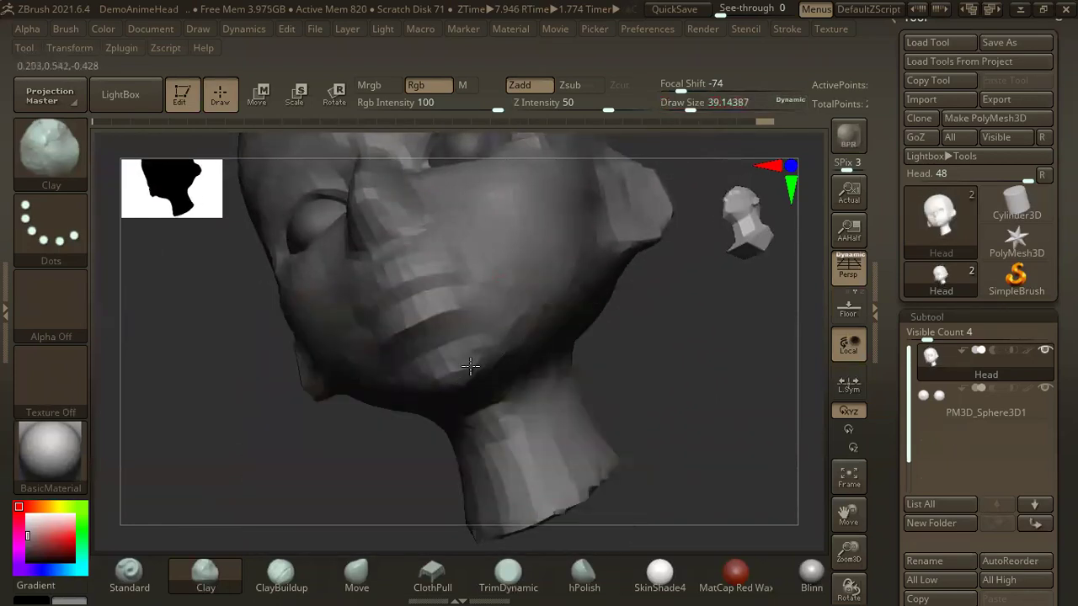
drag(364, 453, 394, 366)
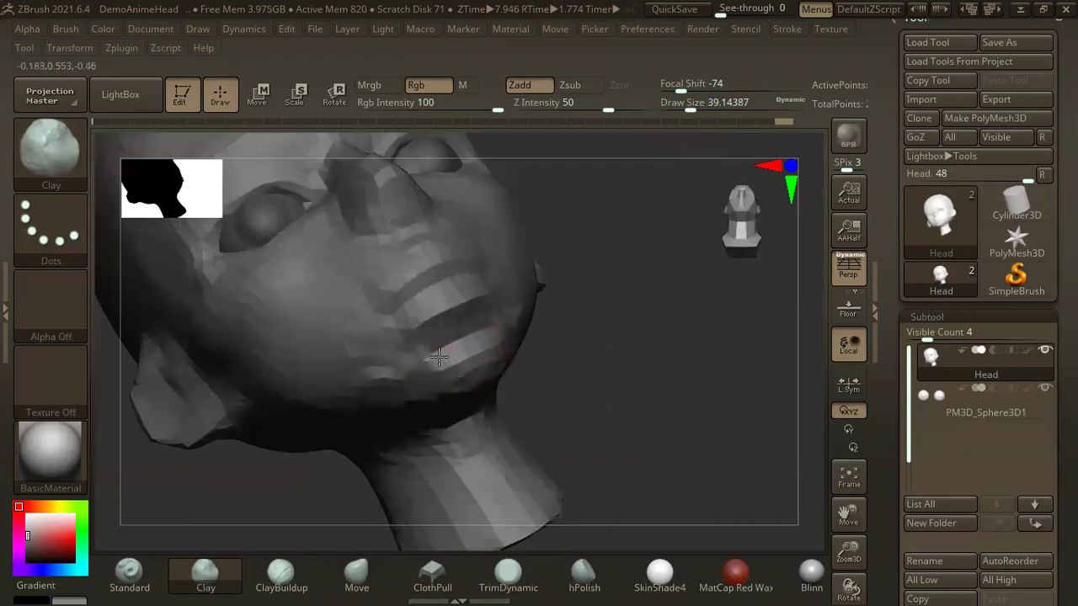
drag(506, 371, 637, 362)
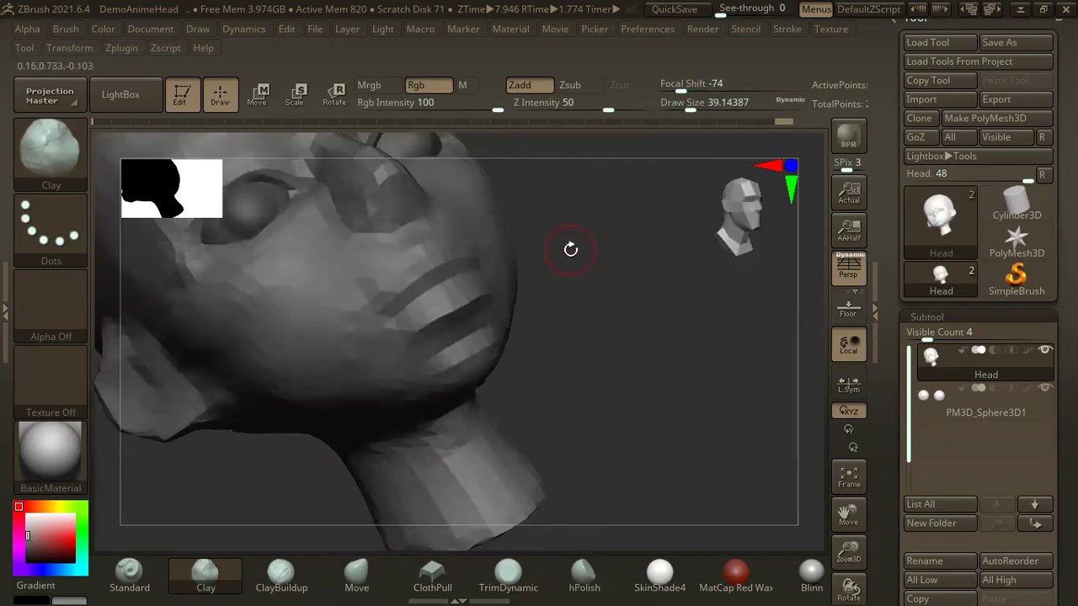
mouse_move(633, 272)
mouse_down()
mouse_move(626, 279)
mouse_move(649, 288)
mouse_move(629, 329)
mouse_up()
key(space)
mouse_move(670, 297)
mouse_down()
mouse_move(674, 312)
mouse_move(674, 301)
mouse_move(353, 271)
mouse_up()
- Select the Move brush at size about 163, trying and undoing a nose pull
click(74, 163)
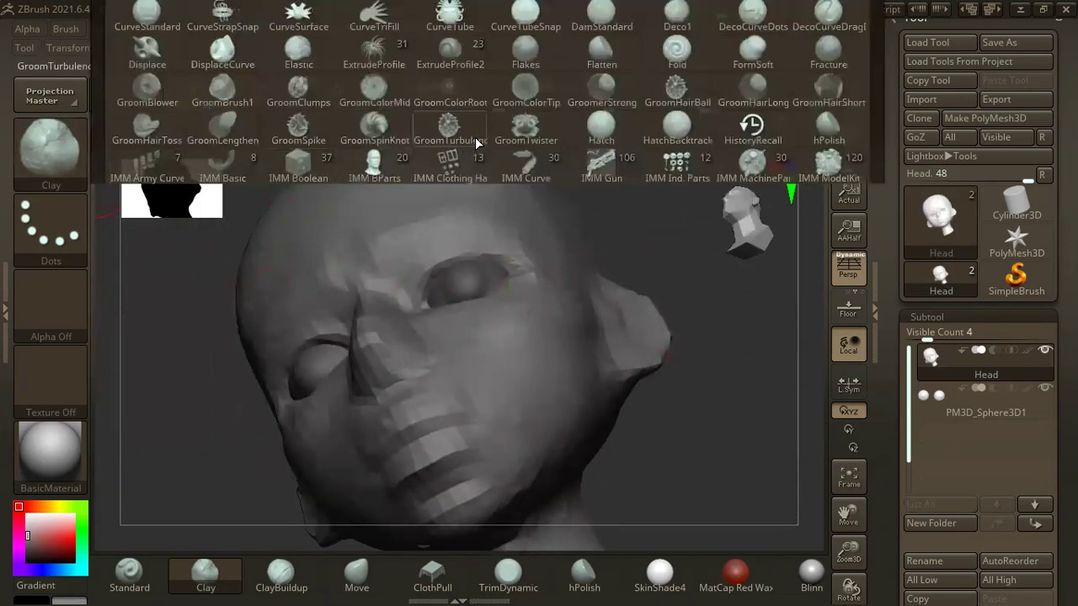
click(352, 574)
drag(688, 385, 506, 329)
key(space)
drag(582, 223, 655, 207)
drag(479, 241, 471, 194)
key(ctrl+z)
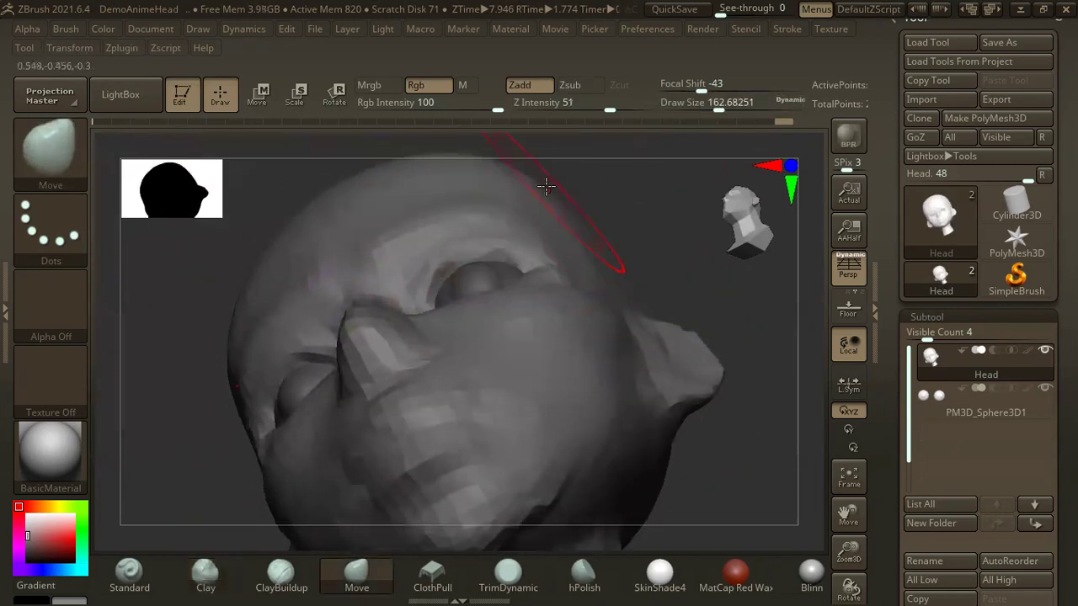
- Push the brow and upper eyelids with the Move brush, settling on draw size 112
key(space)
drag(556, 181, 505, 180)
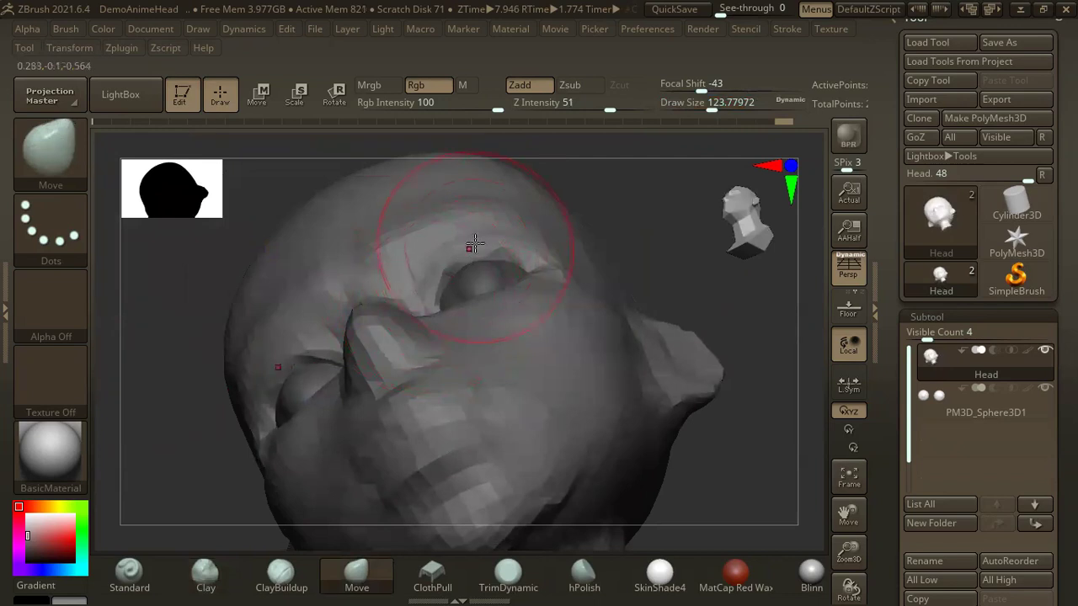
mouse_move(640, 244)
mouse_down()
mouse_move(654, 328)
mouse_move(486, 283)
mouse_move(505, 253)
mouse_up()
key(space)
mouse_move(613, 272)
mouse_down()
mouse_move(680, 272)
mouse_move(609, 203)
mouse_up()
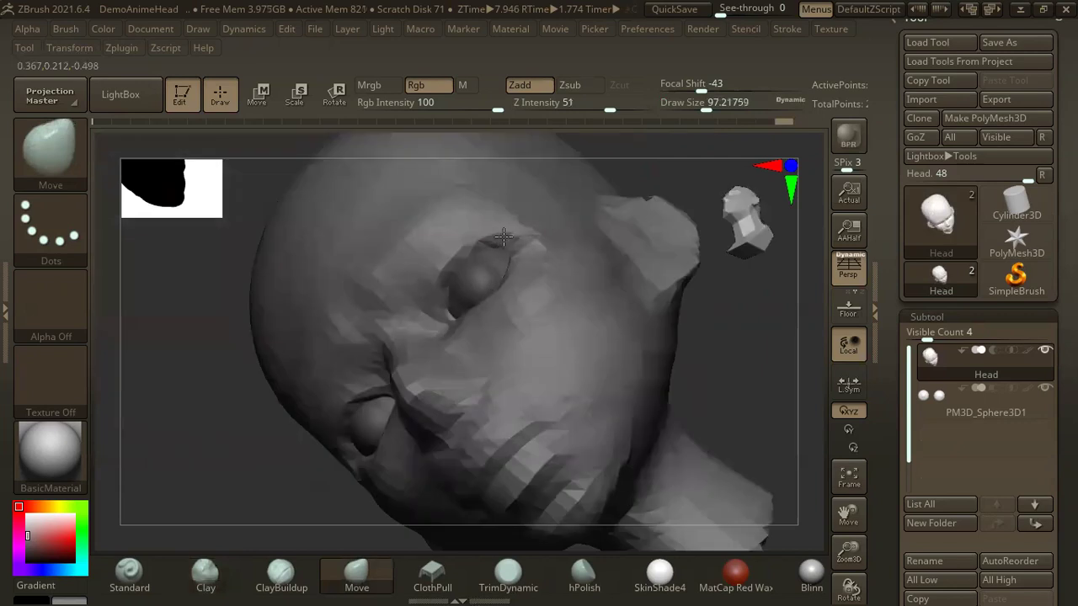
mouse_move(517, 234)
mouse_down()
mouse_move(660, 152)
mouse_move(614, 282)
mouse_move(537, 262)
mouse_move(621, 179)
mouse_move(445, 210)
mouse_move(567, 166)
mouse_move(519, 454)
mouse_move(517, 289)
mouse_up()
mouse_move(614, 241)
mouse_down()
mouse_move(627, 175)
mouse_move(628, 288)
mouse_move(470, 452)
mouse_up()
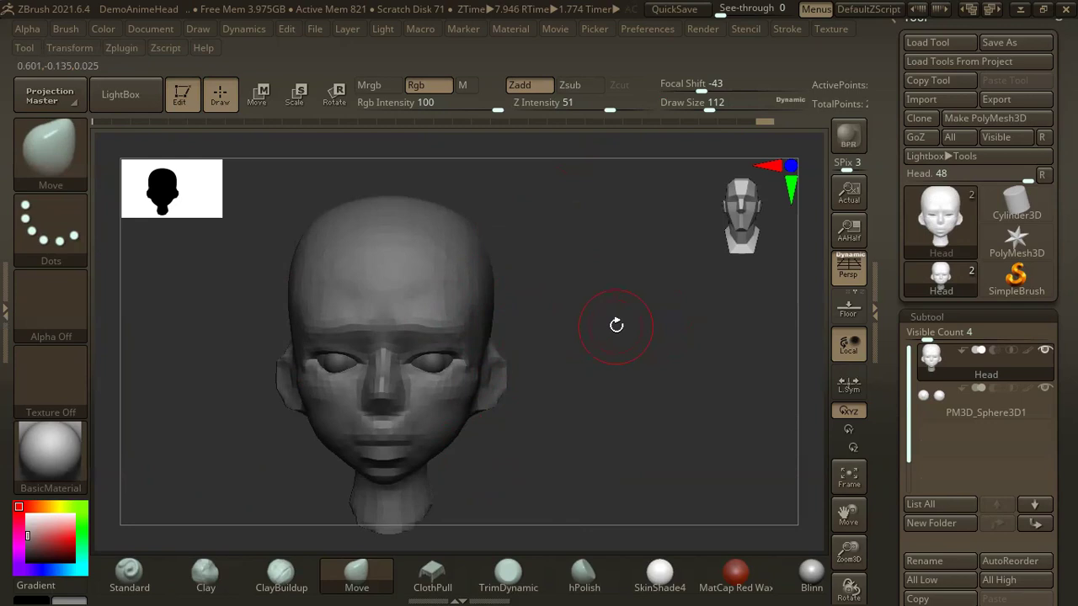
- Orbit, zoom and pan so the anime head faces straight forward and fills the frame
drag(546, 222, 539, 229)
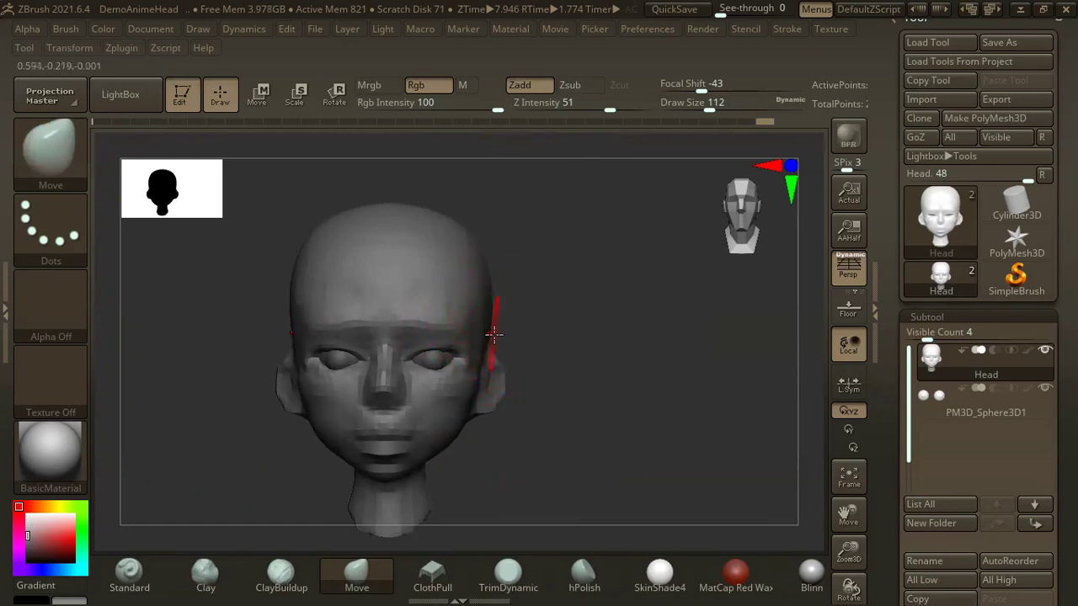
mouse_move(551, 348)
mouse_down()
mouse_move(550, 318)
mouse_move(560, 338)
mouse_up()
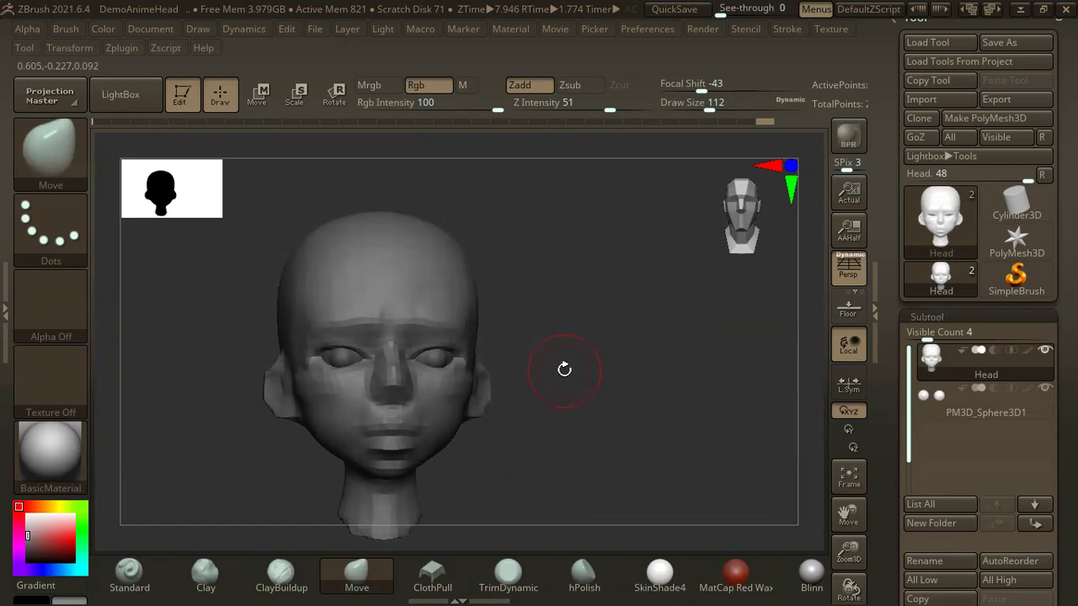
mouse_move(563, 373)
mouse_down()
mouse_move(599, 308)
mouse_move(632, 284)
mouse_move(626, 276)
mouse_up()
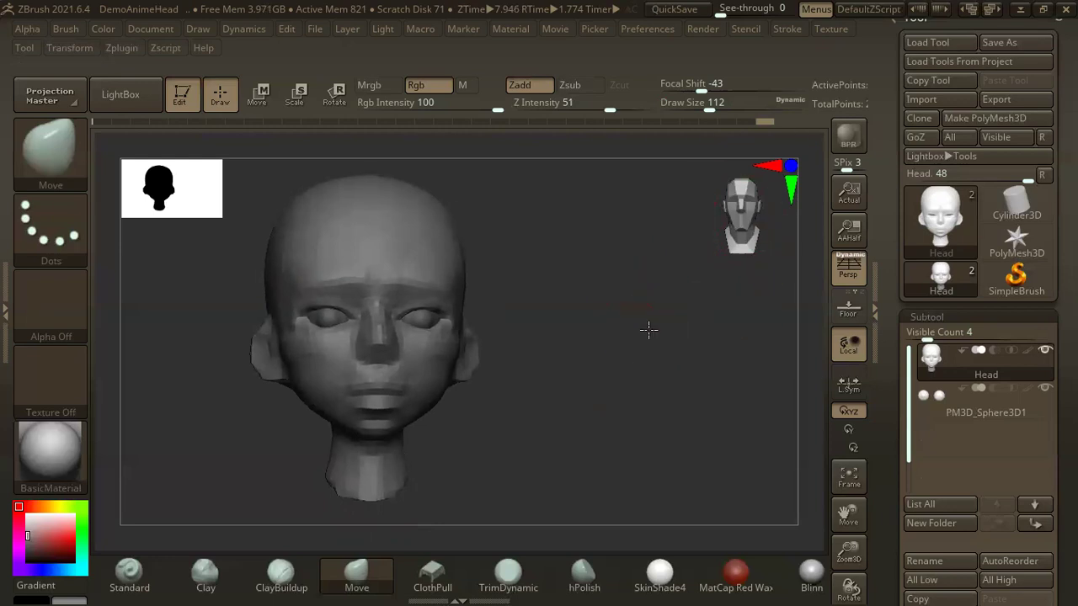
mouse_move(648, 328)
alt+mouse_down()
mouse_move(635, 303)
mouse_move(645, 339)
mouse_move(631, 325)
mouse_move(650, 361)
mouse_move(650, 325)
alt+mouse_up()
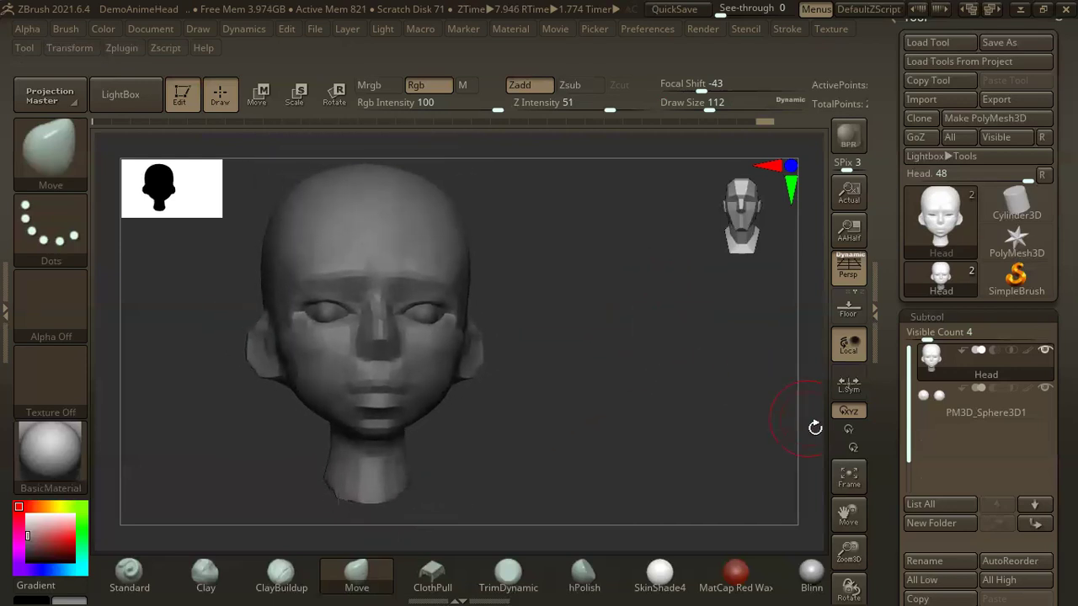
drag(849, 520, 855, 514)
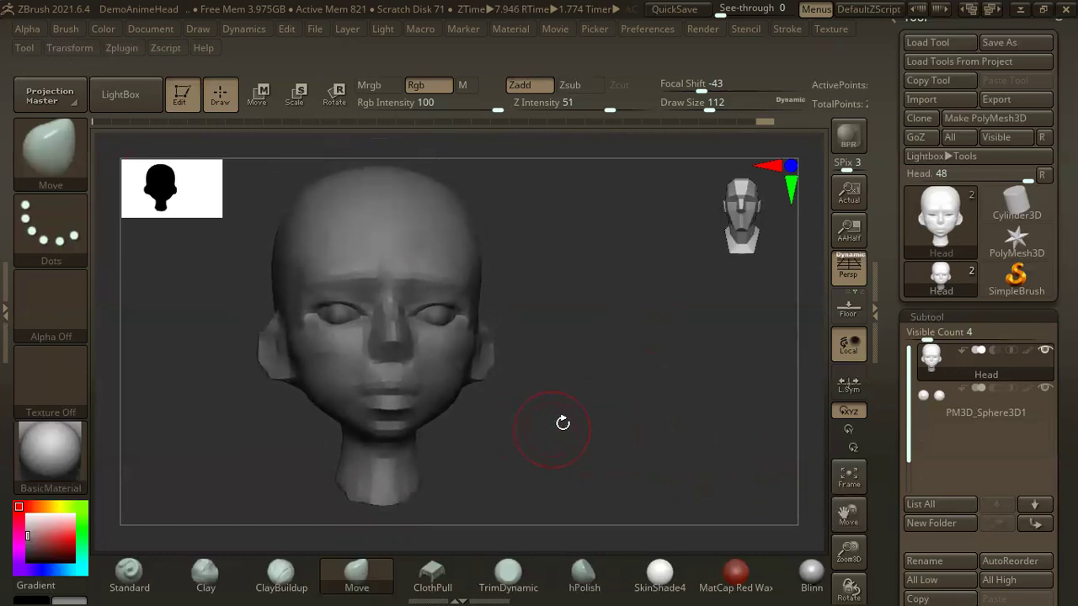
mouse_move(567, 422)
mouse_down()
mouse_move(547, 374)
mouse_move(635, 410)
mouse_move(614, 409)
mouse_move(615, 420)
mouse_move(626, 393)
mouse_move(730, 392)
mouse_move(694, 423)
mouse_move(658, 412)
mouse_move(632, 356)
mouse_up()
mouse_move(676, 315)
mouse_down()
mouse_move(669, 334)
mouse_move(595, 303)
mouse_move(556, 383)
mouse_move(662, 368)
mouse_move(667, 312)
mouse_move(645, 320)
mouse_up()
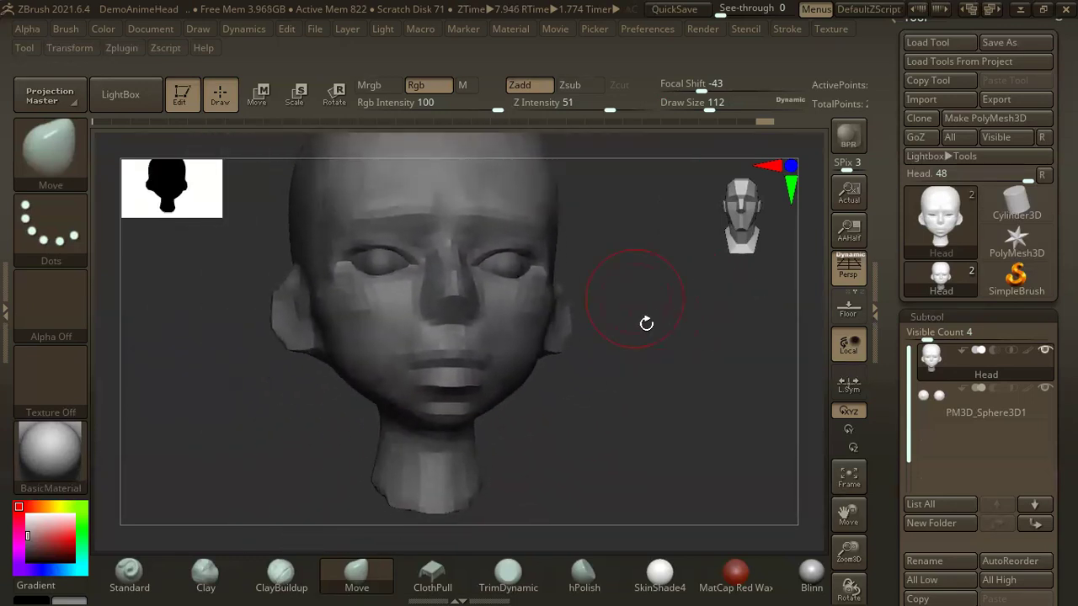
mouse_move(679, 368)
mouse_down()
mouse_move(645, 393)
mouse_move(636, 338)
mouse_up()
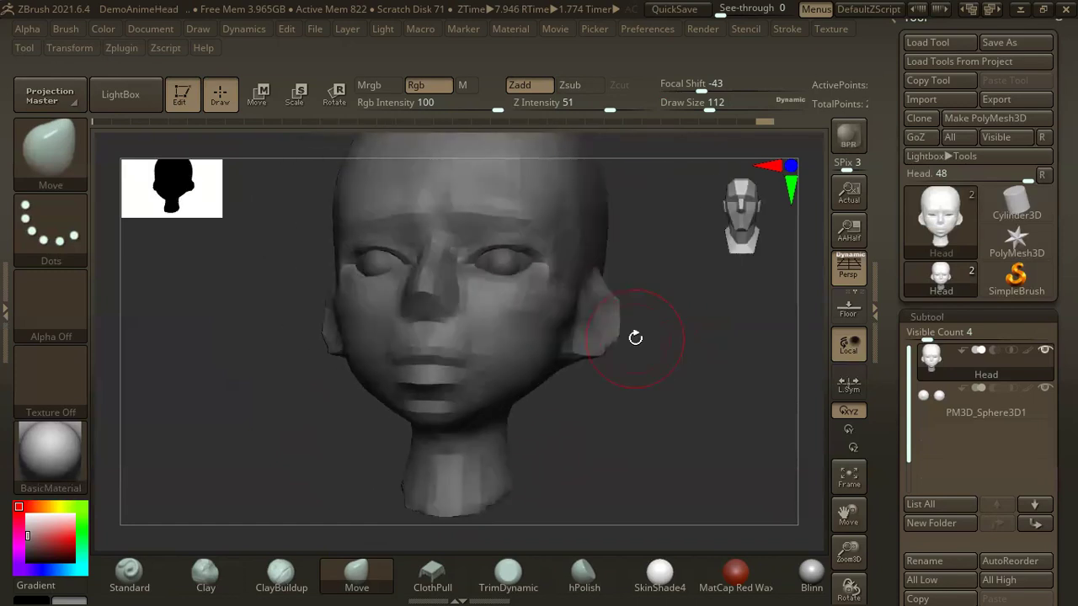